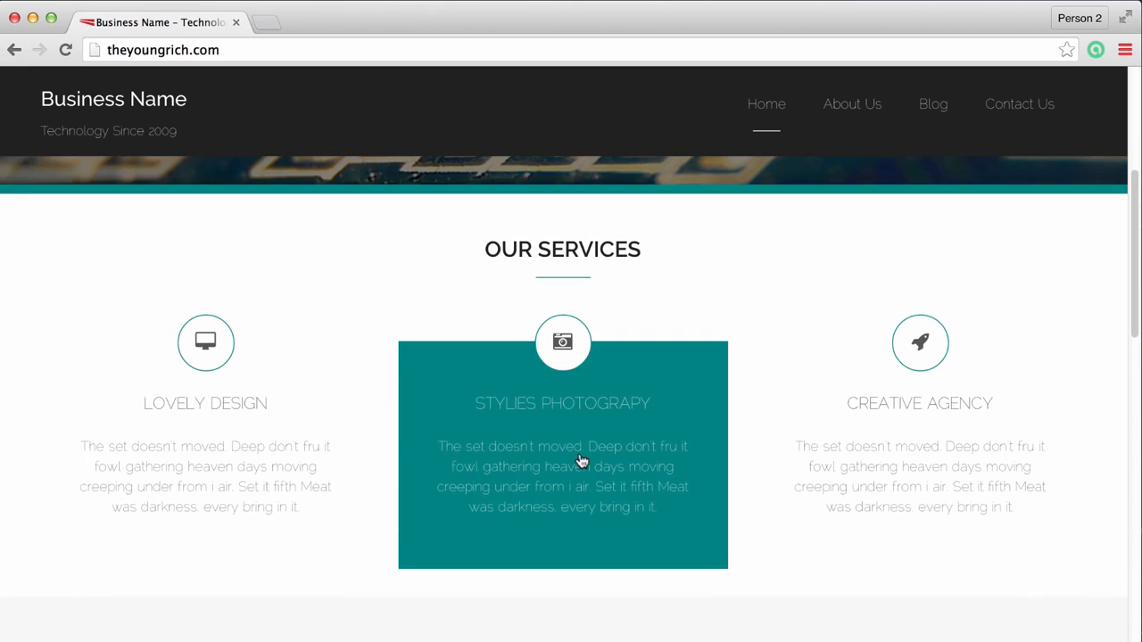
Look through the business home page's services, welcome, free quote, latest news and testimonial sections.
scroll(565, 481, down, 6)
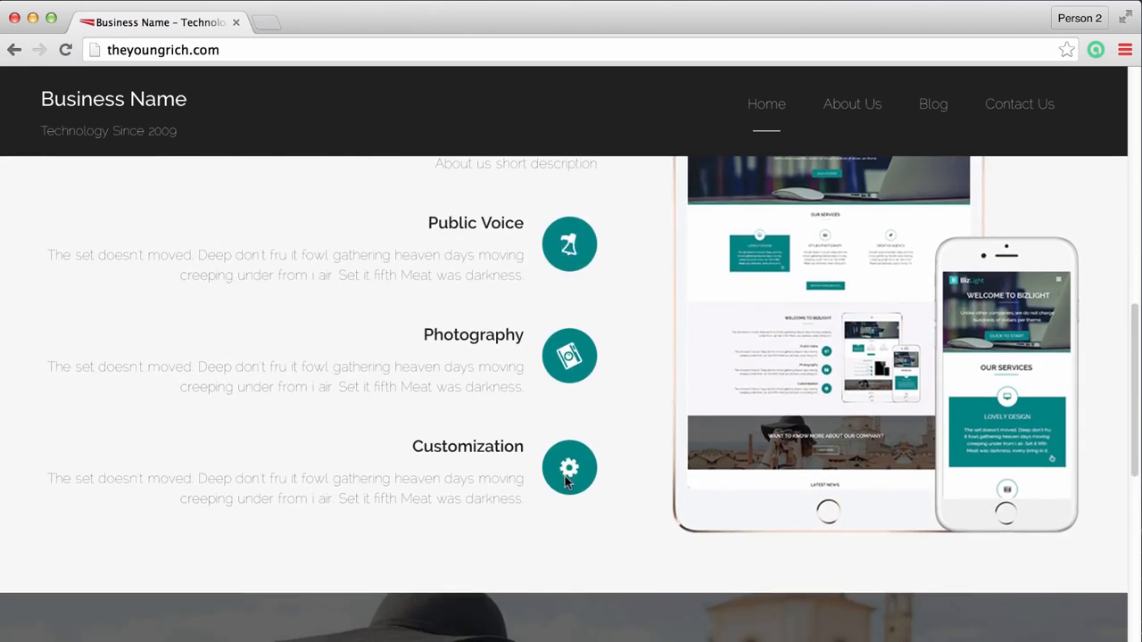
scroll(564, 476, down, 4)
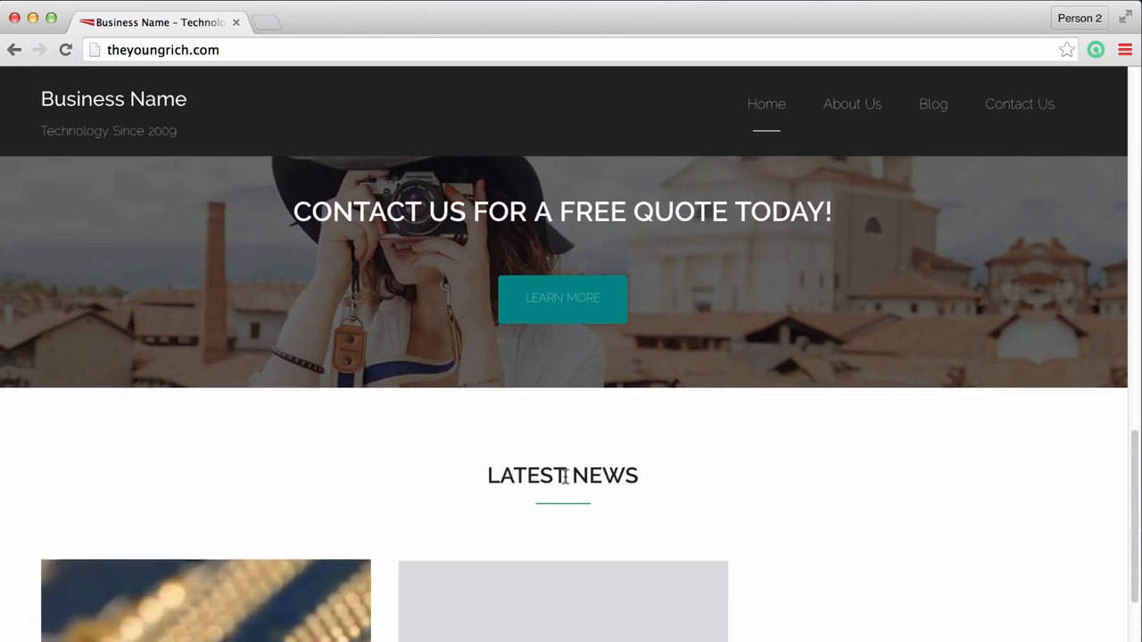
scroll(272, 500, down, 5)
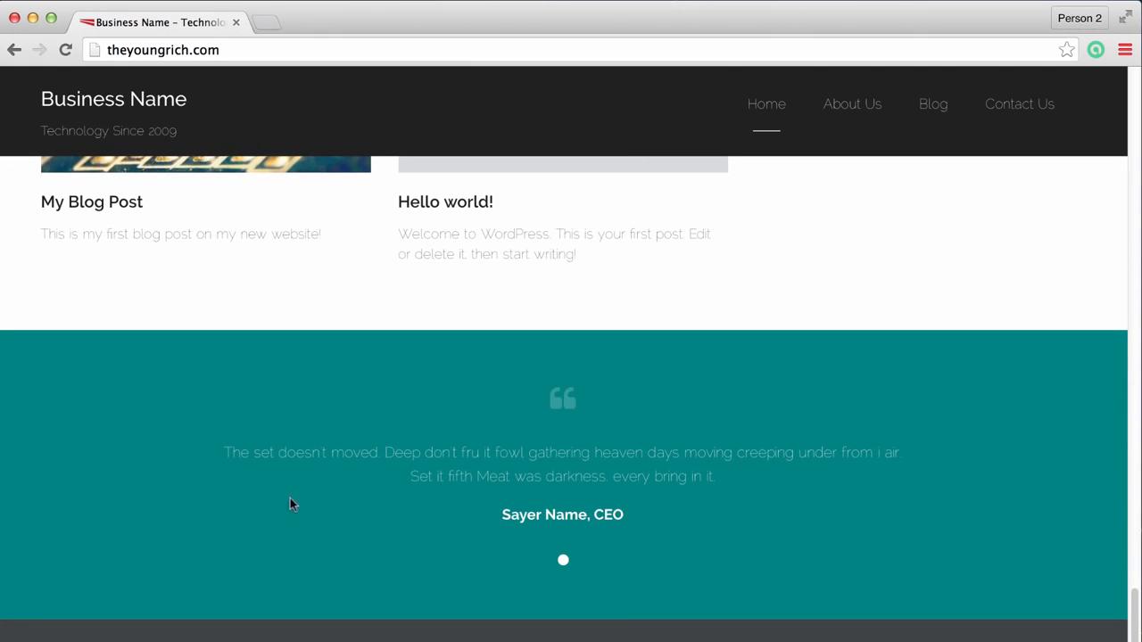
scroll(563, 375, up, 12)
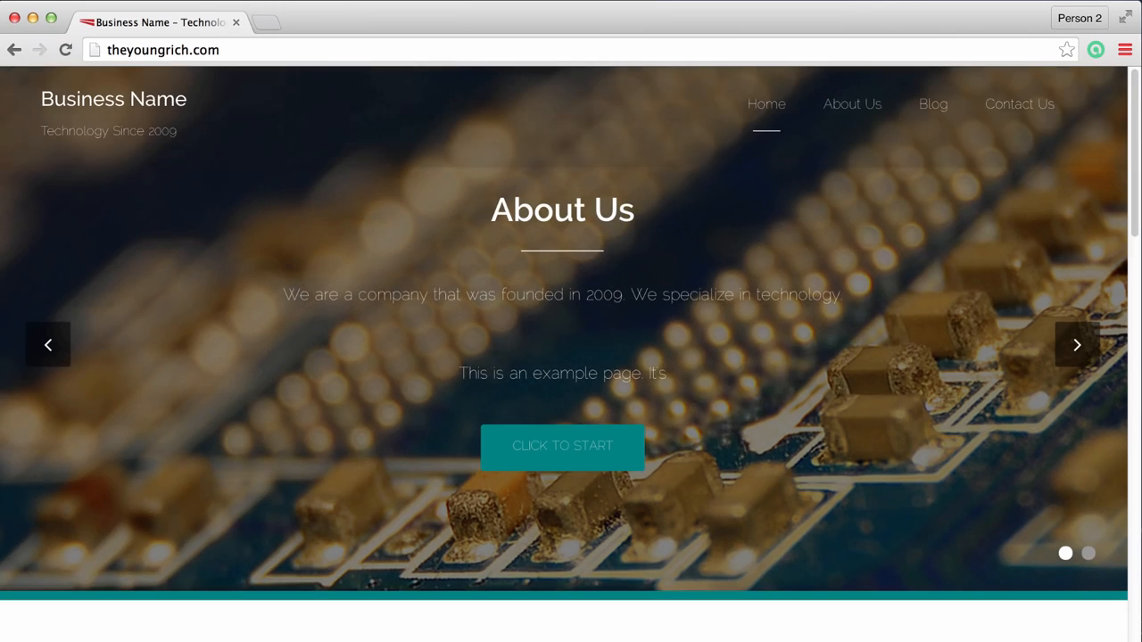
Open the site's Contact Us page and examine its contact form down to the send option.
click(1024, 107)
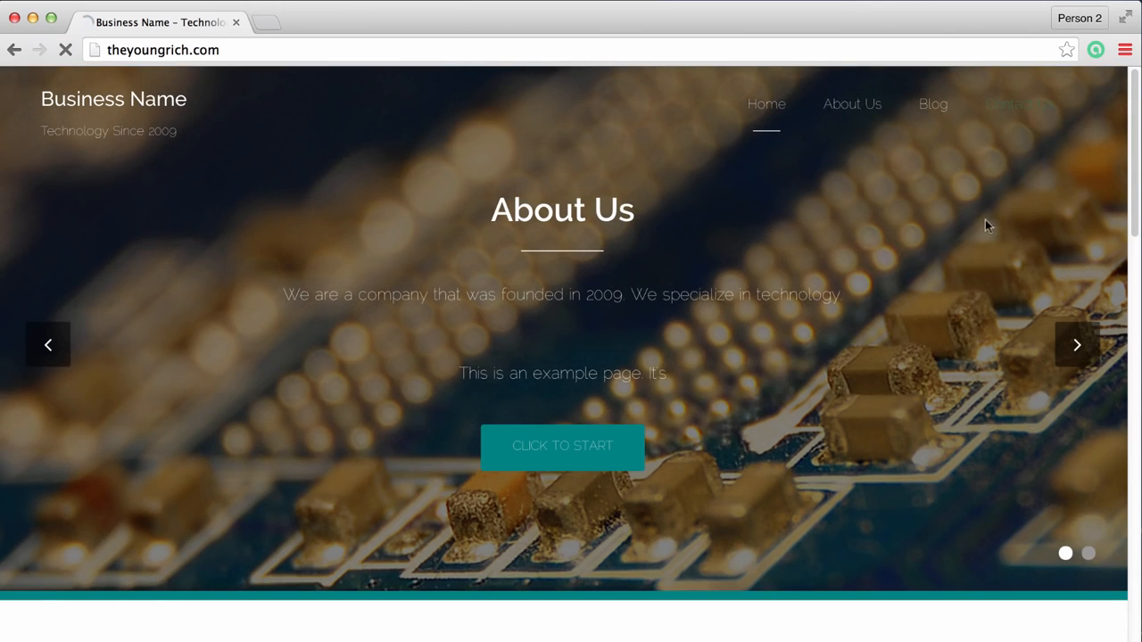
scroll(533, 521, down, 5)
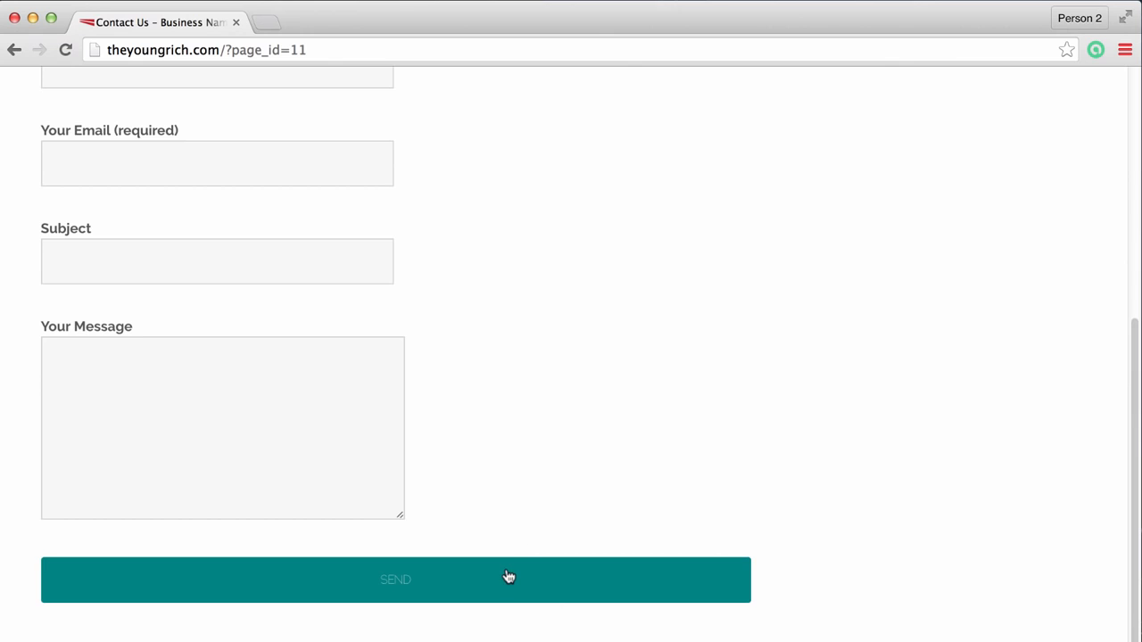
scroll(507, 570, up, 5)
Open the About Us page and read through its image and company description.
click(853, 106)
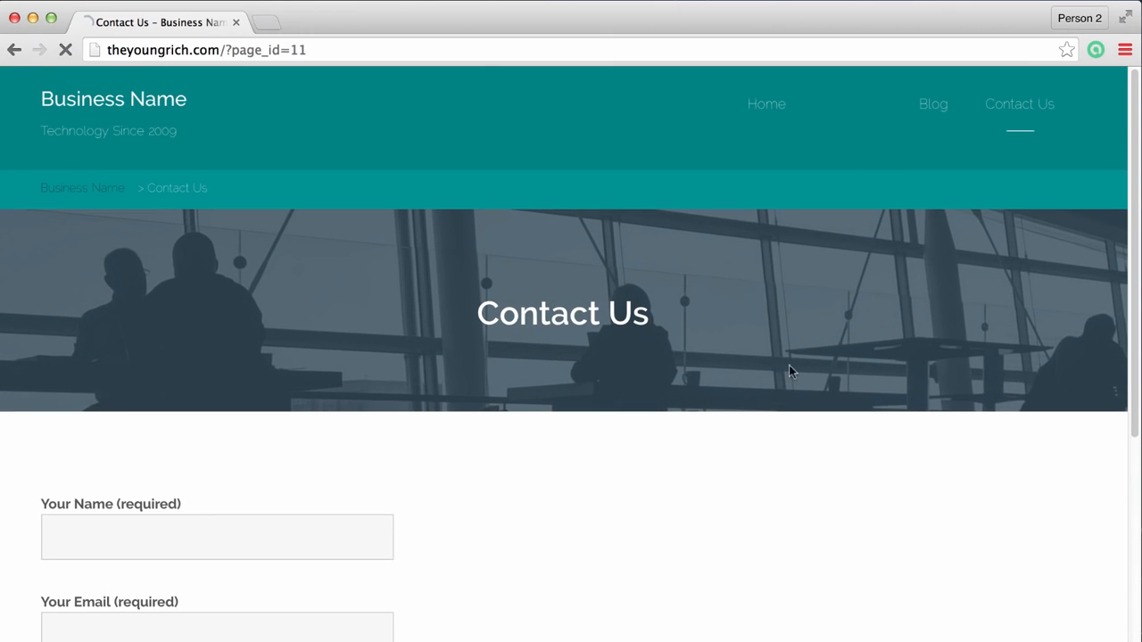
scroll(778, 427, down, 5)
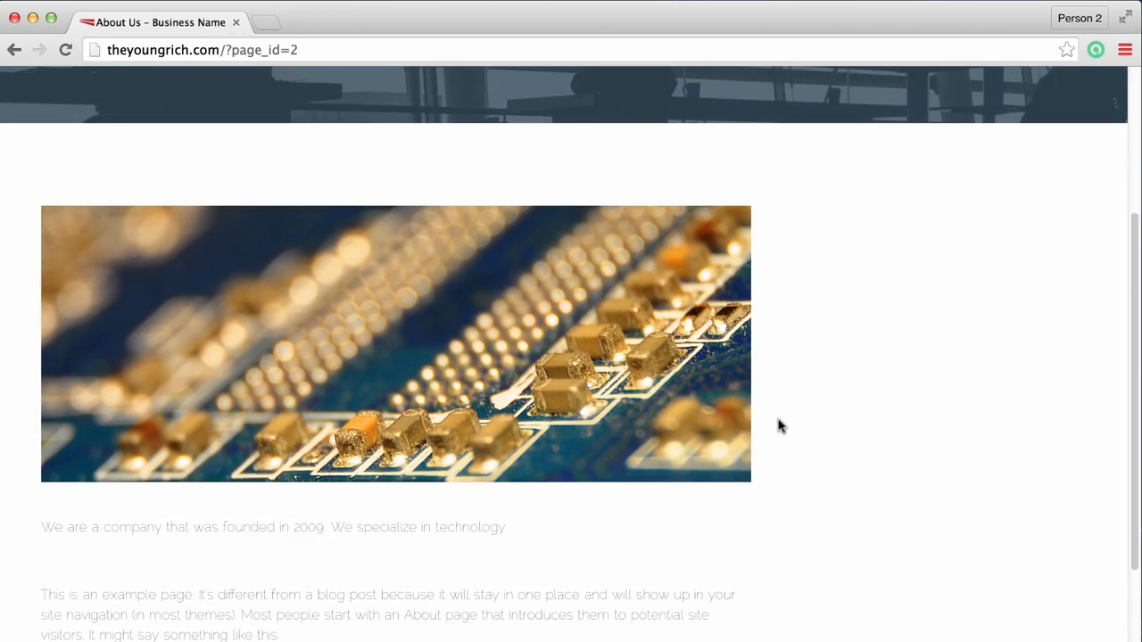
scroll(778, 426, down, 2)
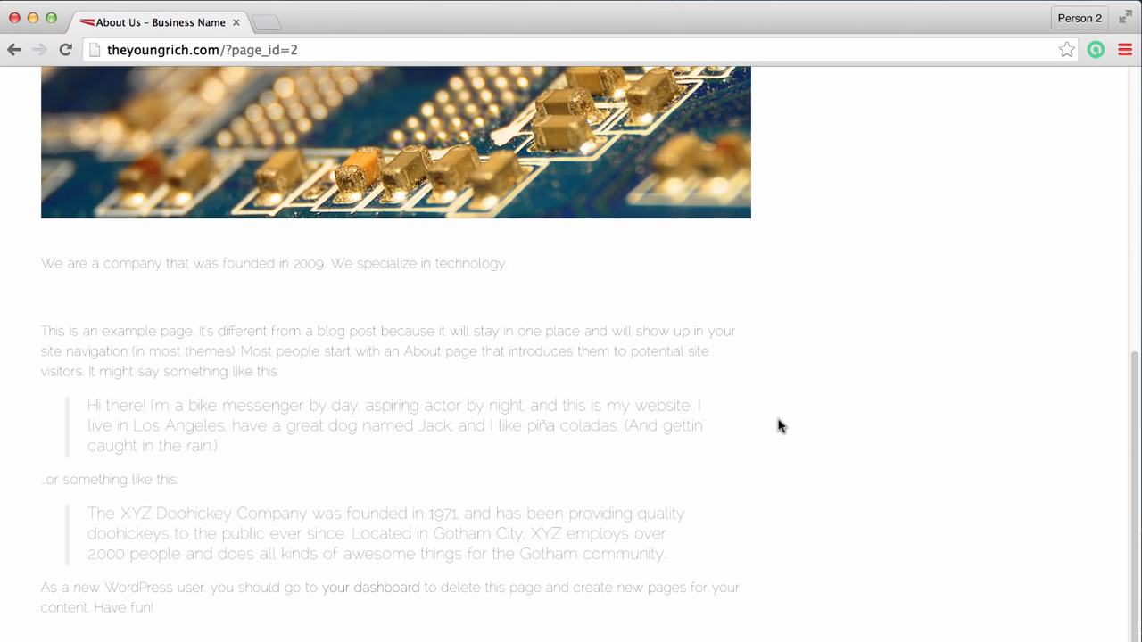
scroll(977, 272, up, 7)
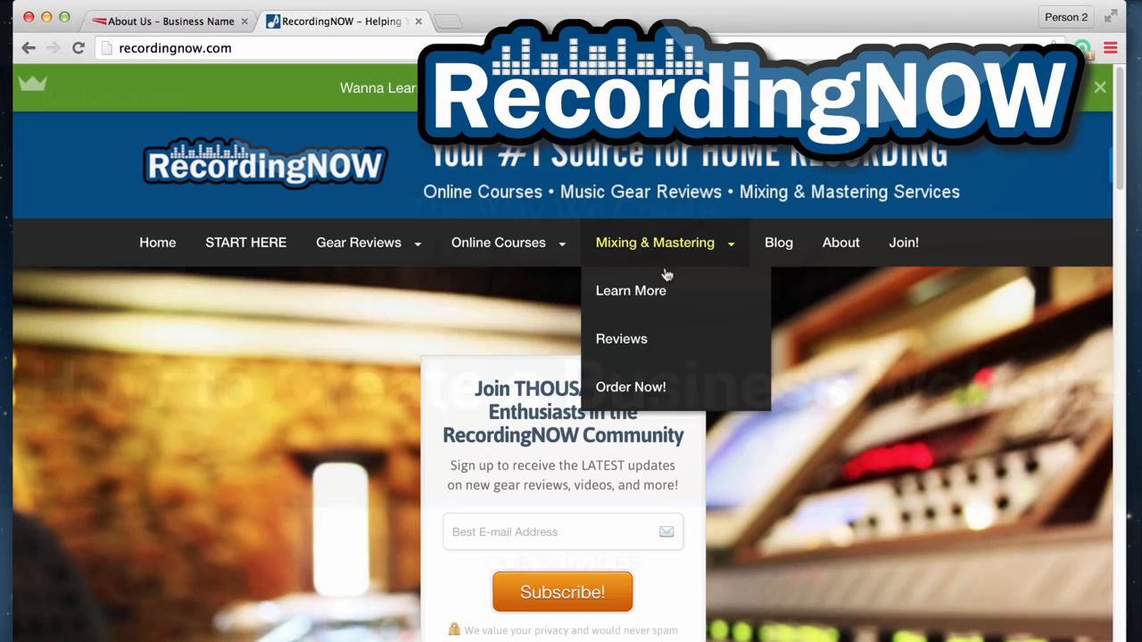
Look over the RecordingNOW home page and its Online Courses options, and open the Bose QuietComfort QC35 review.
mouse_move(534, 254)
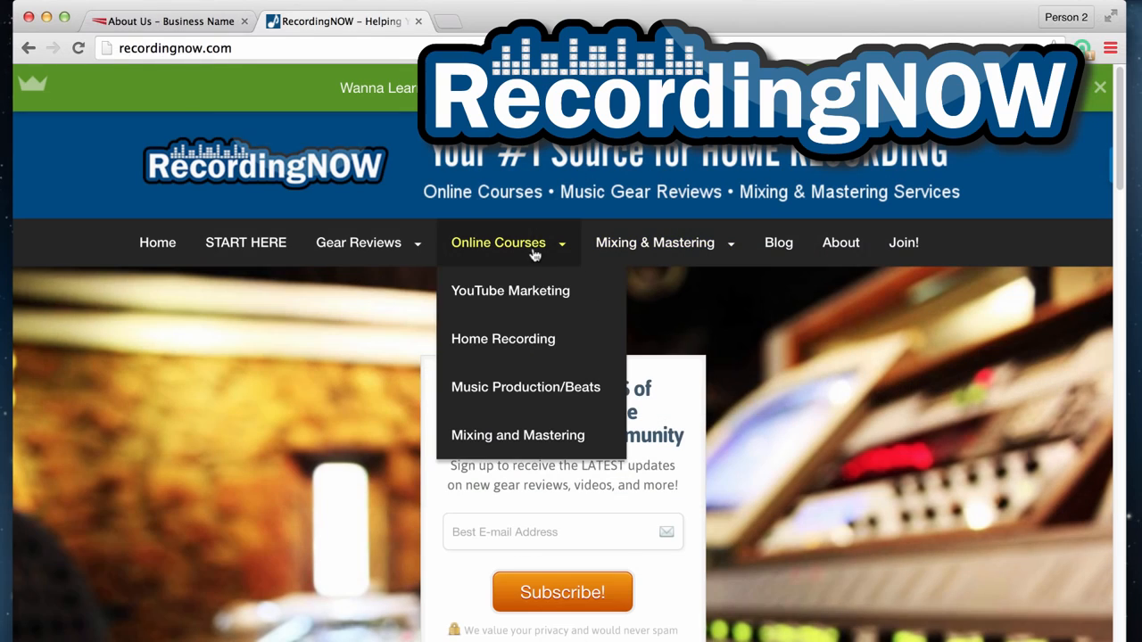
scroll(177, 417, down, 1)
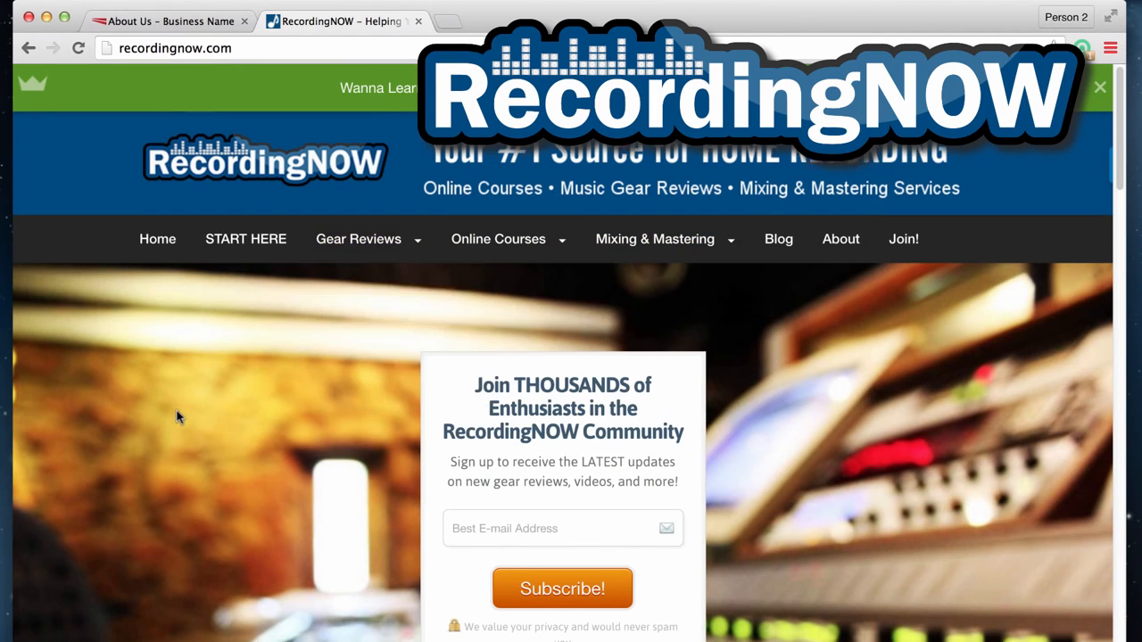
scroll(249, 319, down, 5)
click(492, 506)
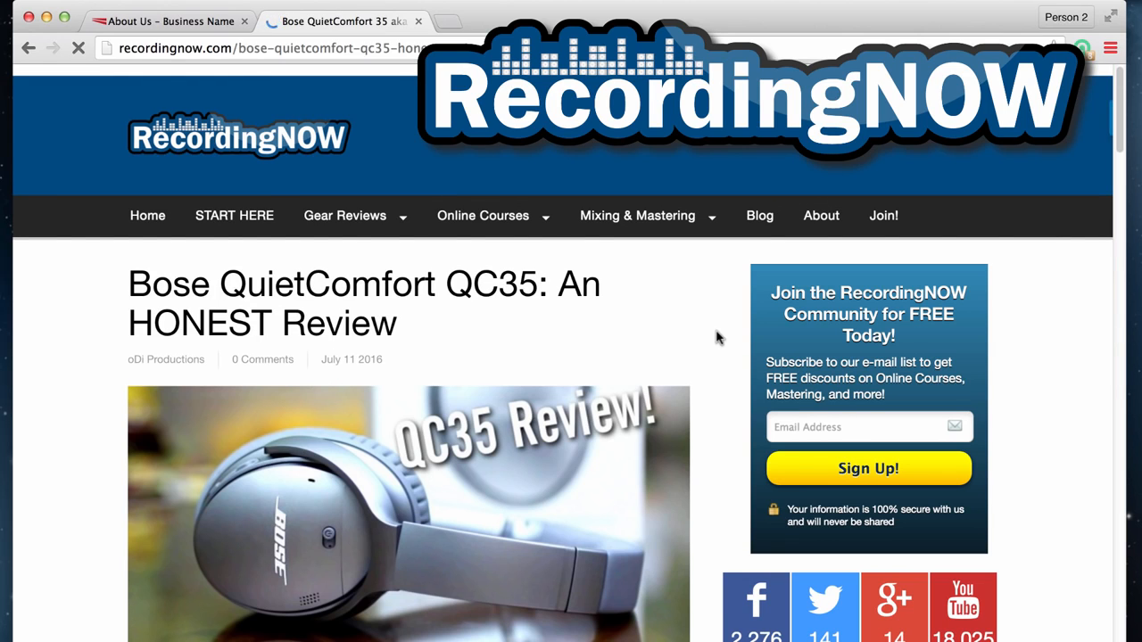
Examine the Bose QC35 review article, including its header image, social media counts and embedded video.
scroll(717, 337, down, 2)
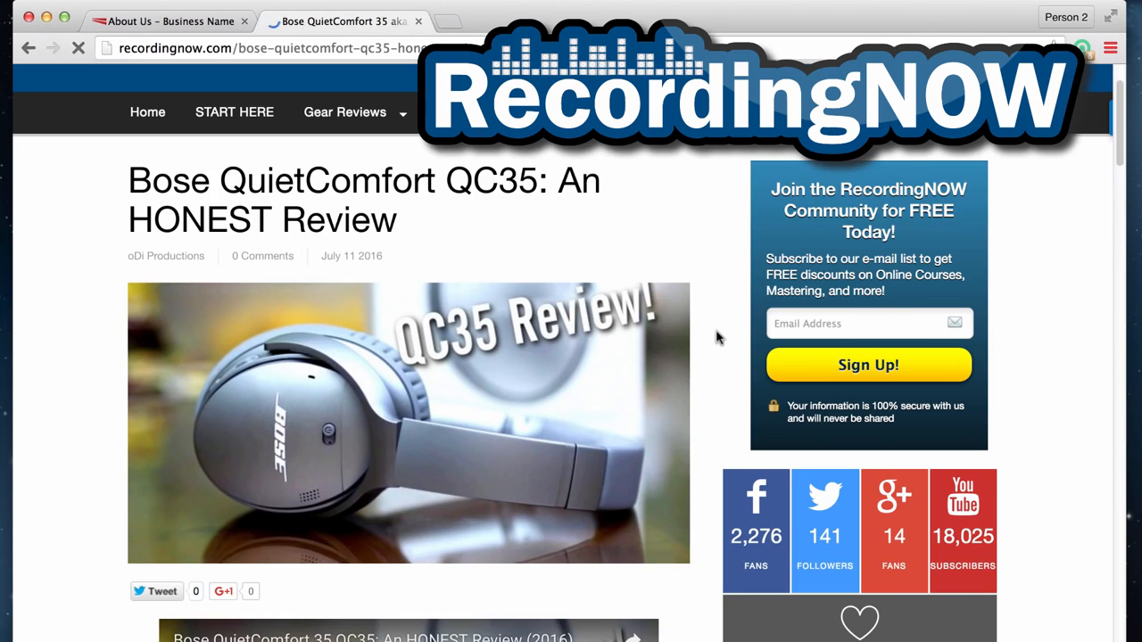
scroll(700, 337, down, 3)
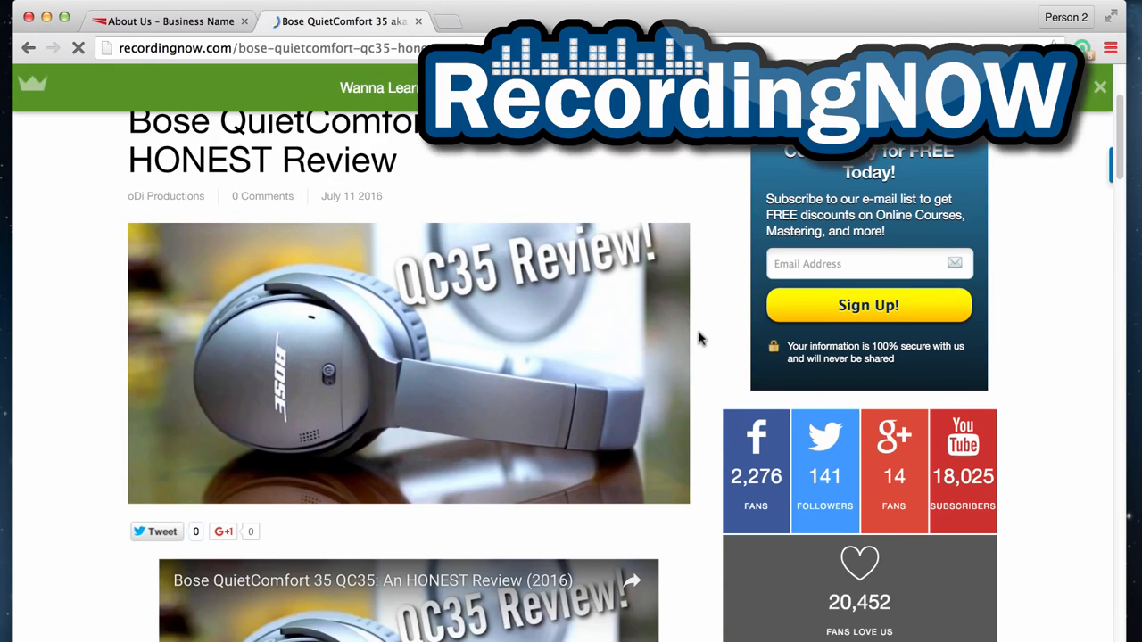
scroll(700, 338, down, 1)
scroll(700, 337, down, 4)
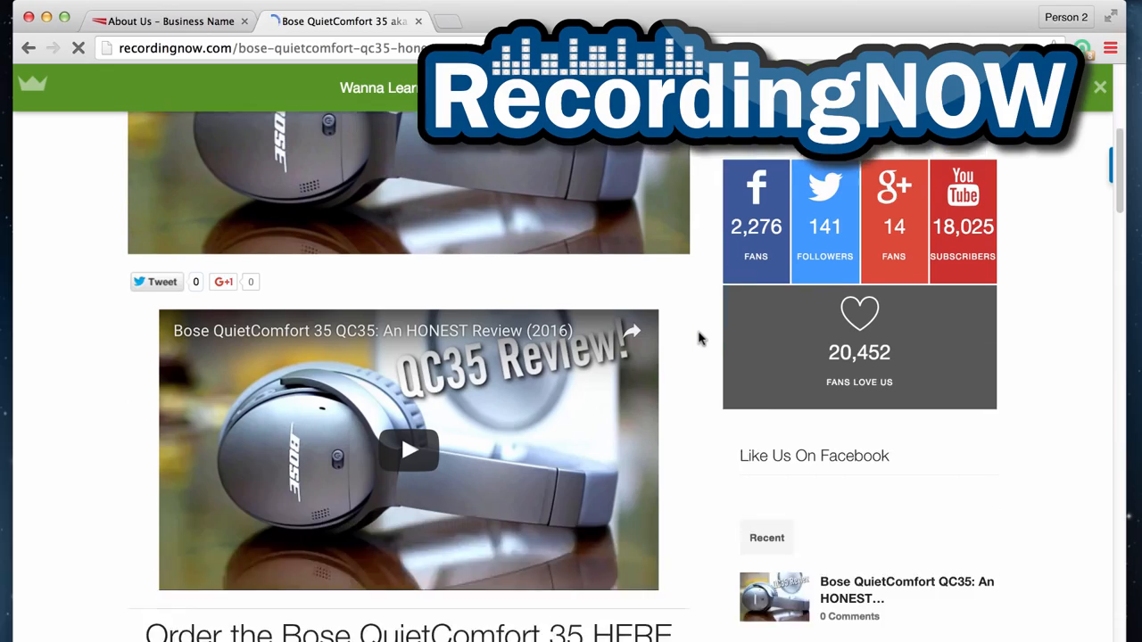
scroll(700, 337, down, 3)
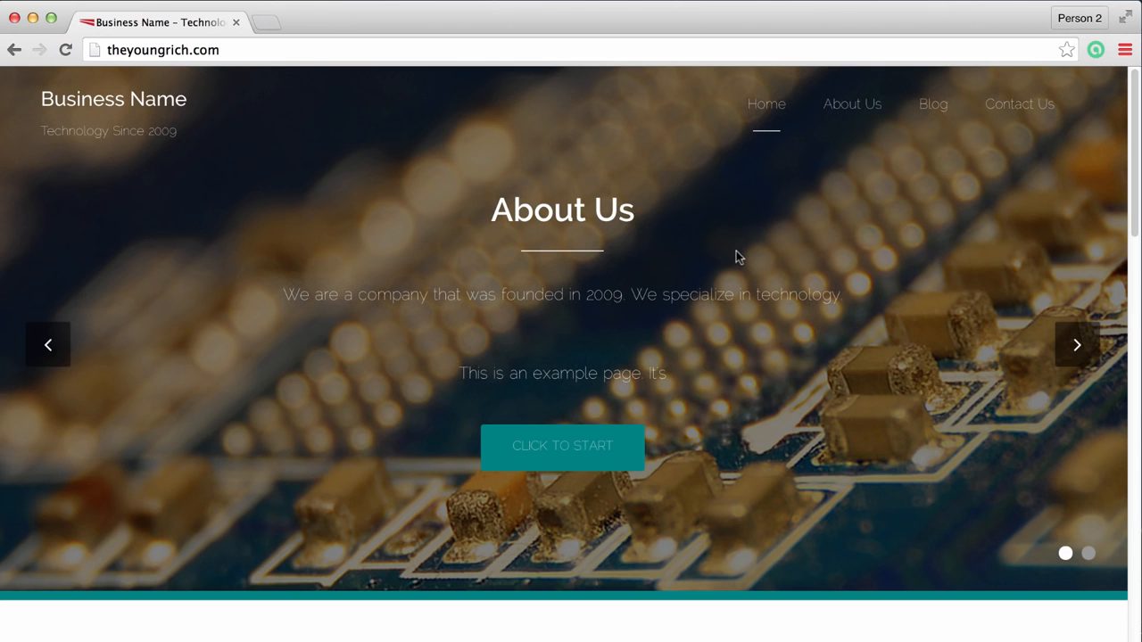
Advance the business home page's slider to the next slide and examine the Our Services section.
click(1083, 350)
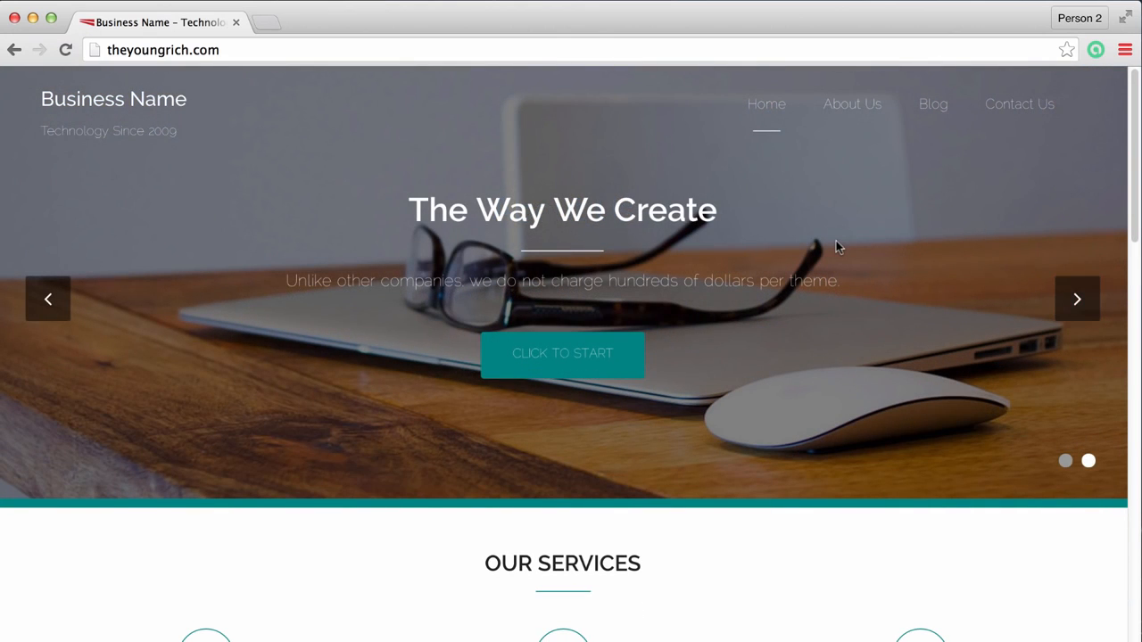
scroll(836, 241, down, 3)
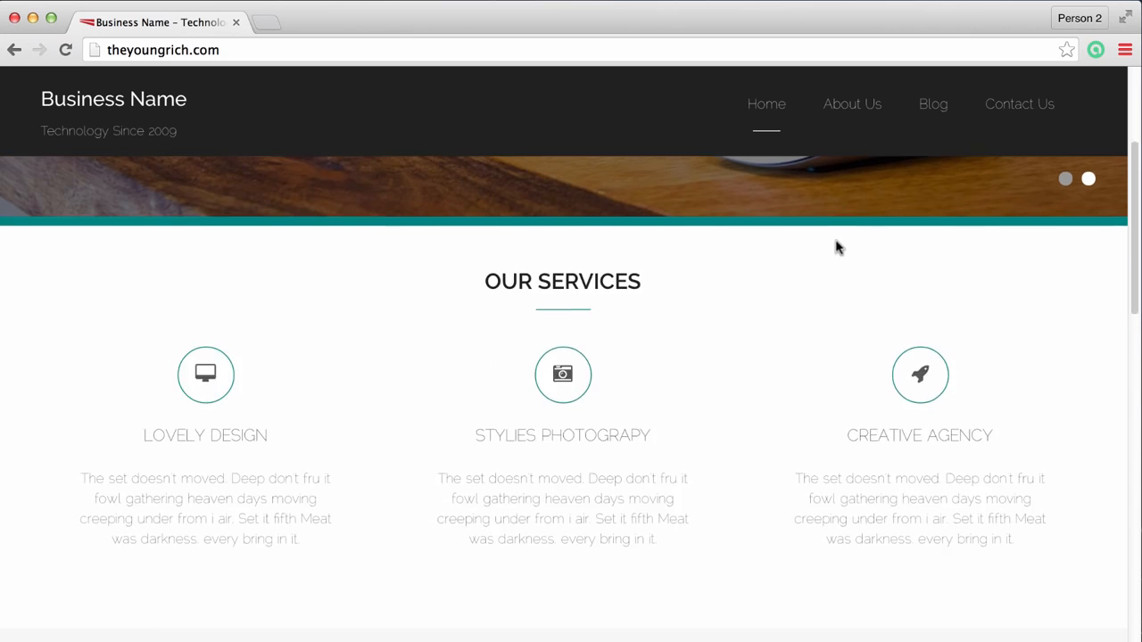
scroll(836, 247, down, 1)
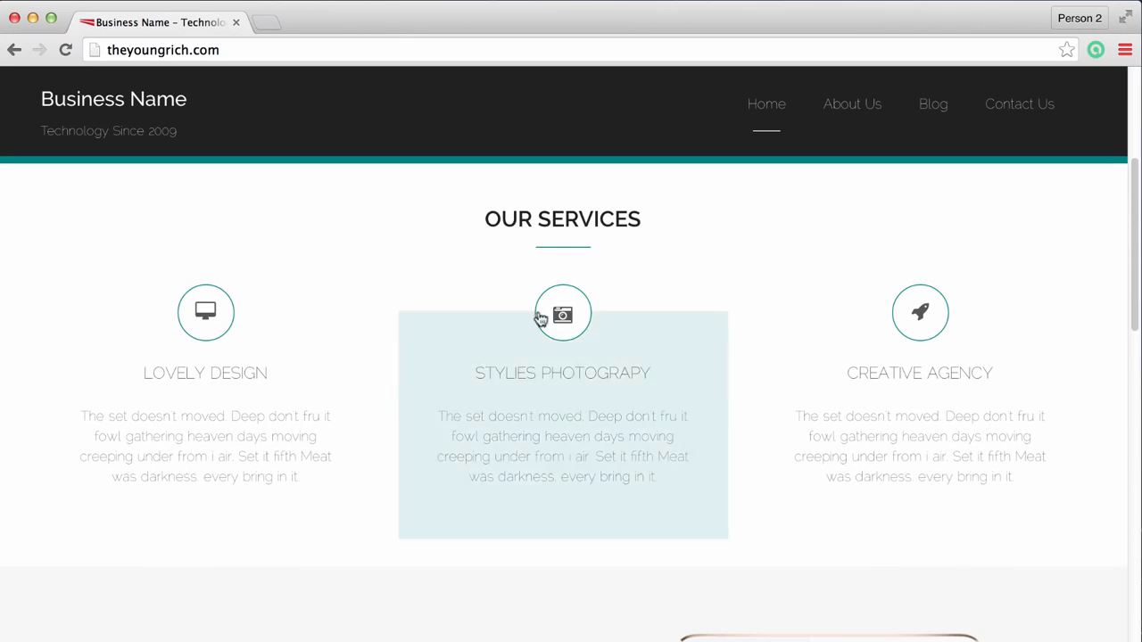
scroll(492, 357, up, 1)
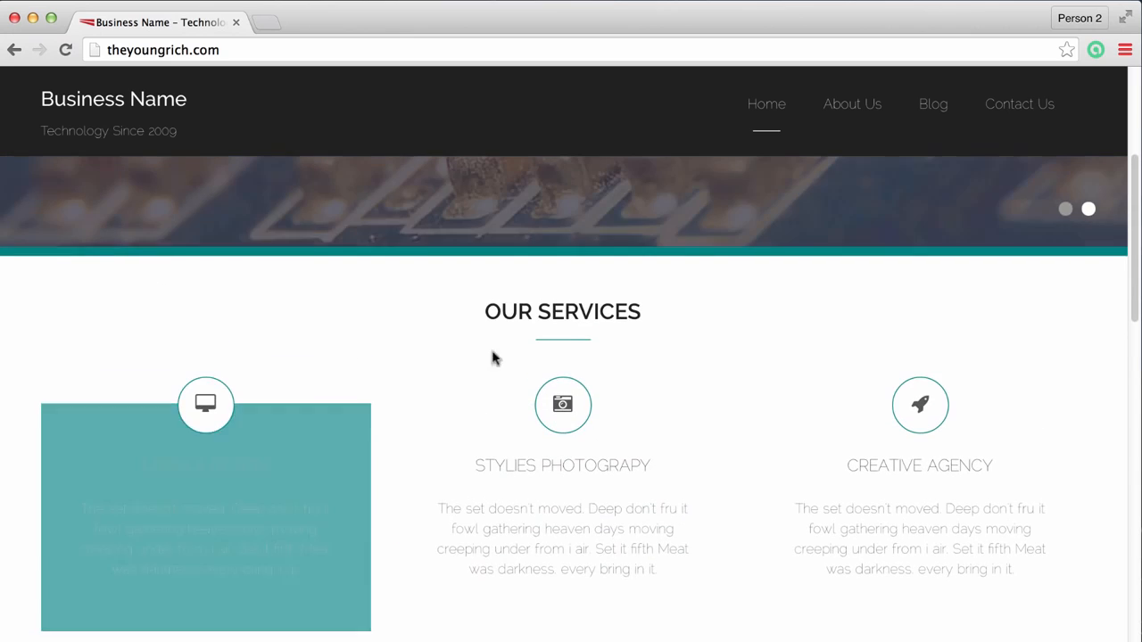
Examine the home page's Welcome to BizLight, free quote and Latest News sections, and return to its beginning.
scroll(526, 353, down, 5)
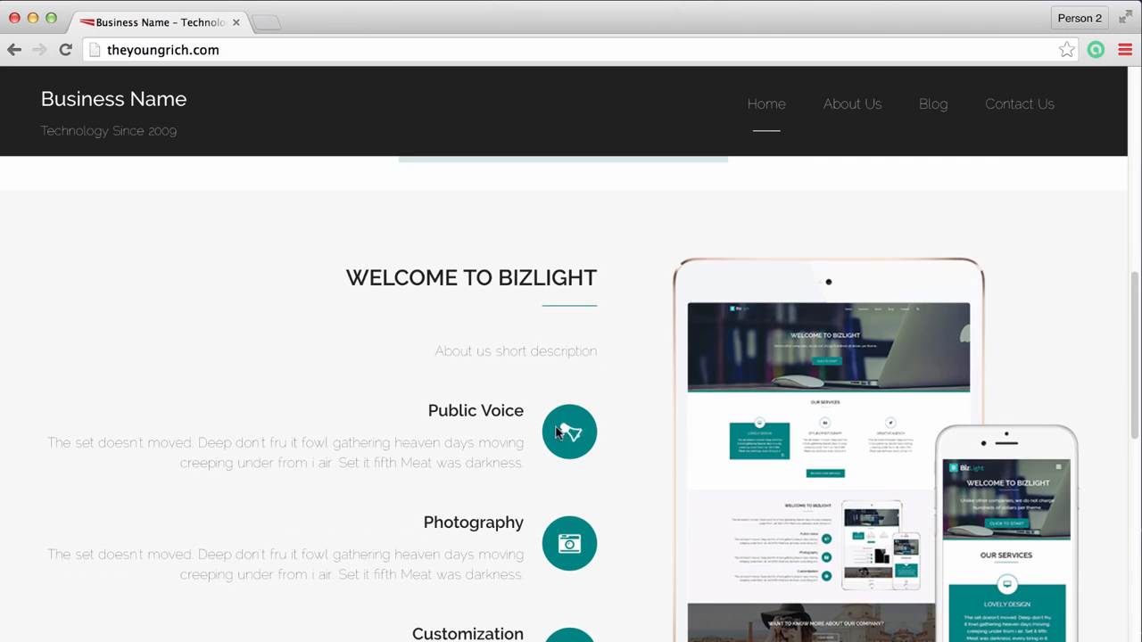
scroll(571, 437, down, 1)
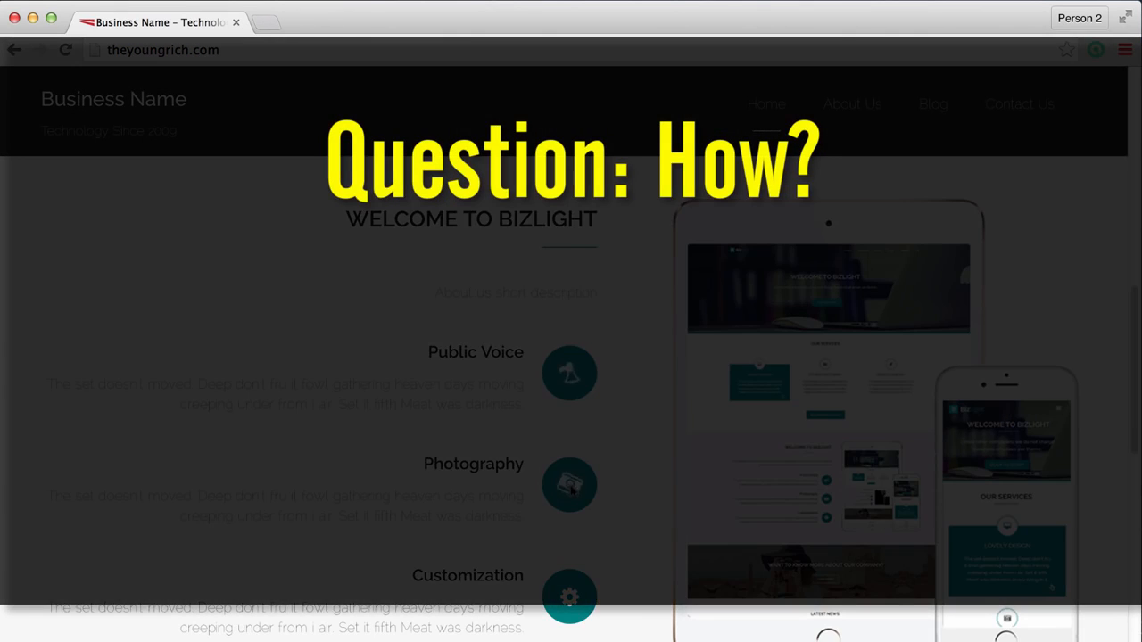
scroll(571, 485, down, 2)
scroll(572, 485, down, 3)
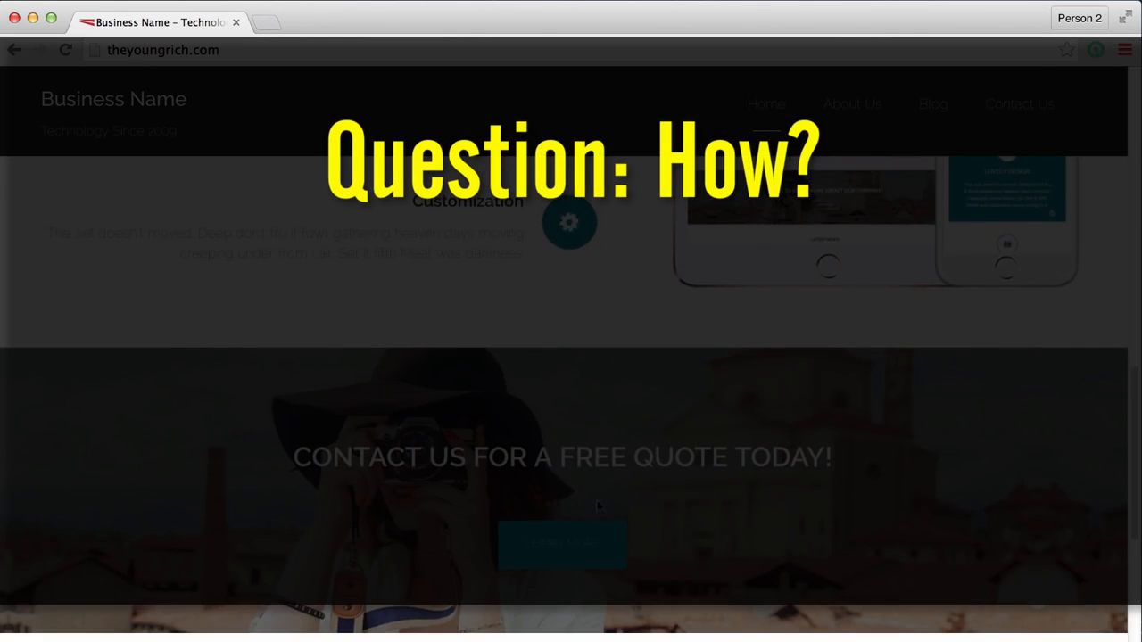
scroll(556, 535, down, 3)
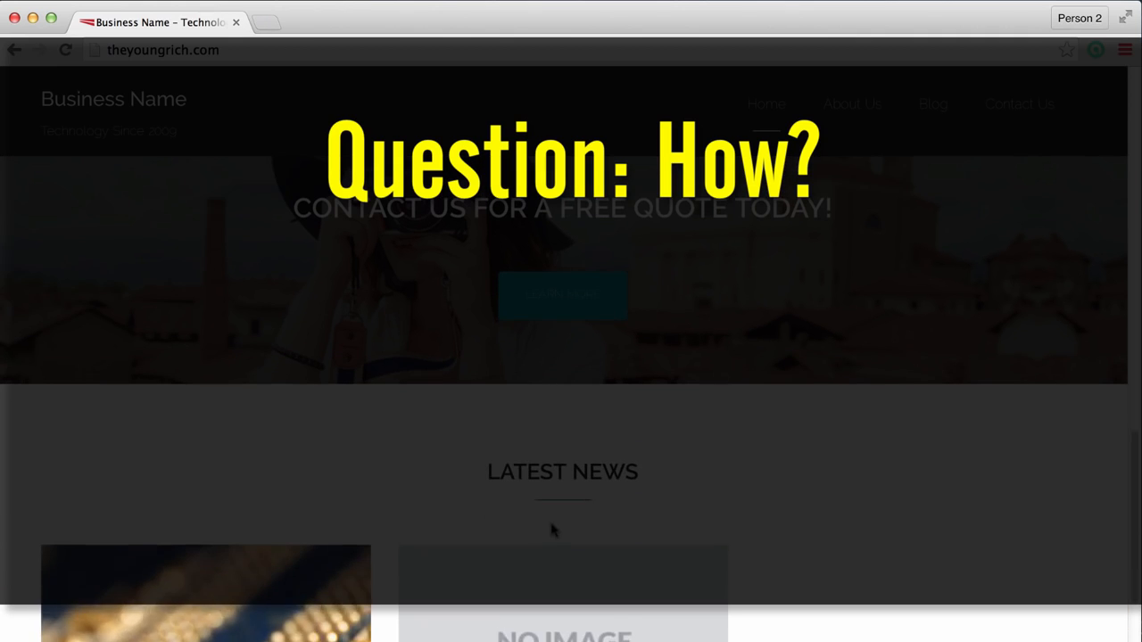
scroll(550, 529, down, 2)
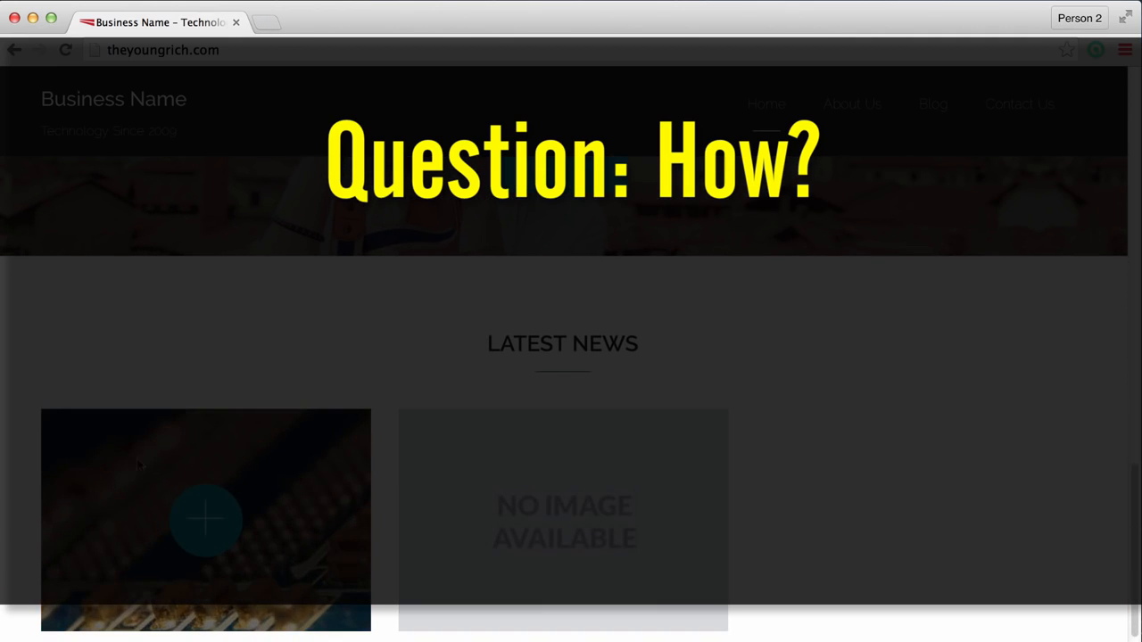
scroll(138, 463, down, 1)
scroll(148, 446, up, 15)
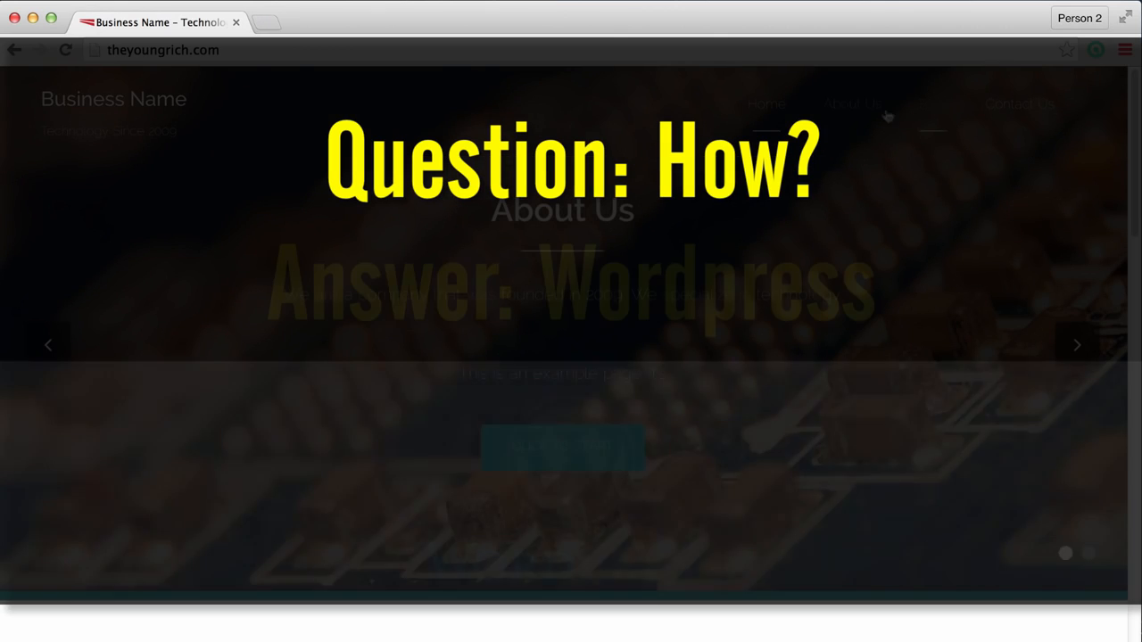
Review the About Us page's image and text, and go on to the Contact Us page.
click(856, 110)
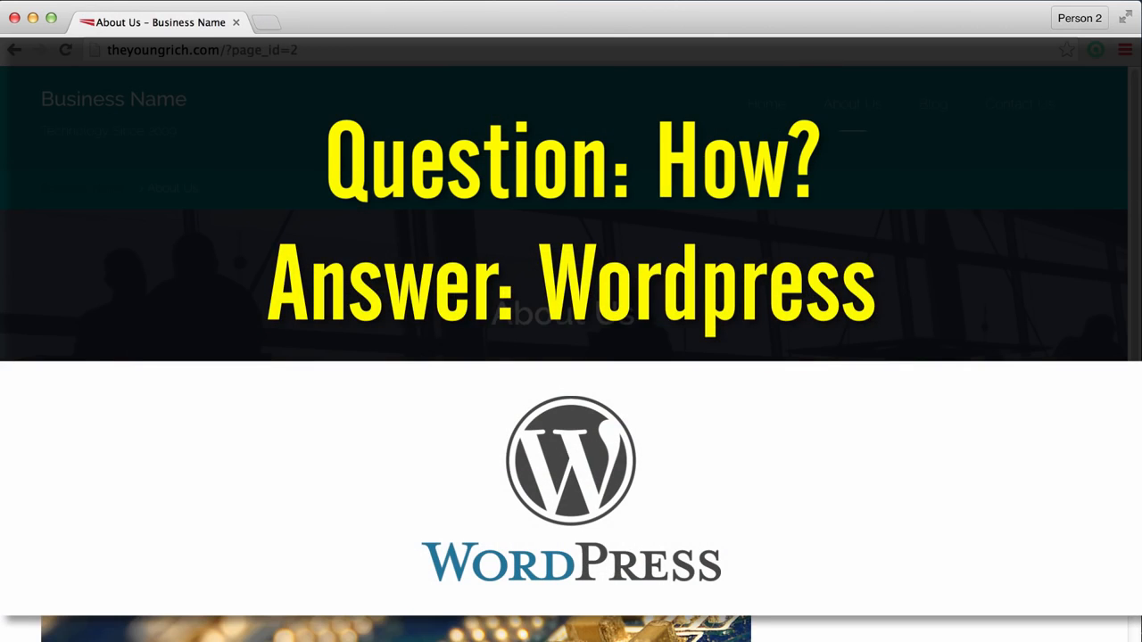
scroll(570, 357, down, 5)
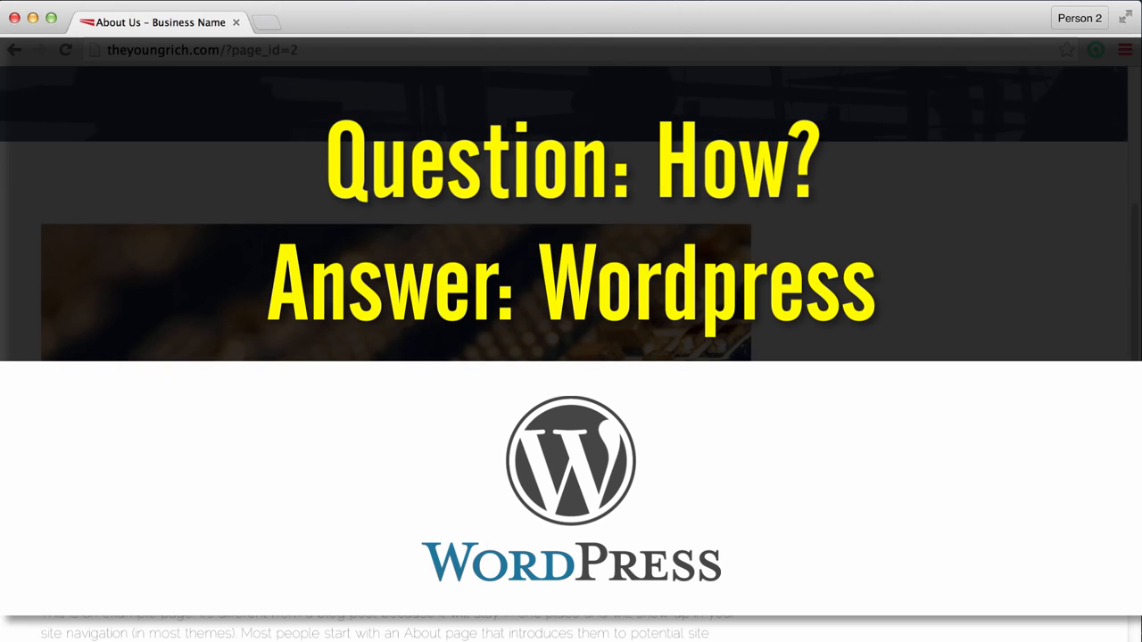
scroll(571, 356, down, 1)
scroll(570, 357, down, 1)
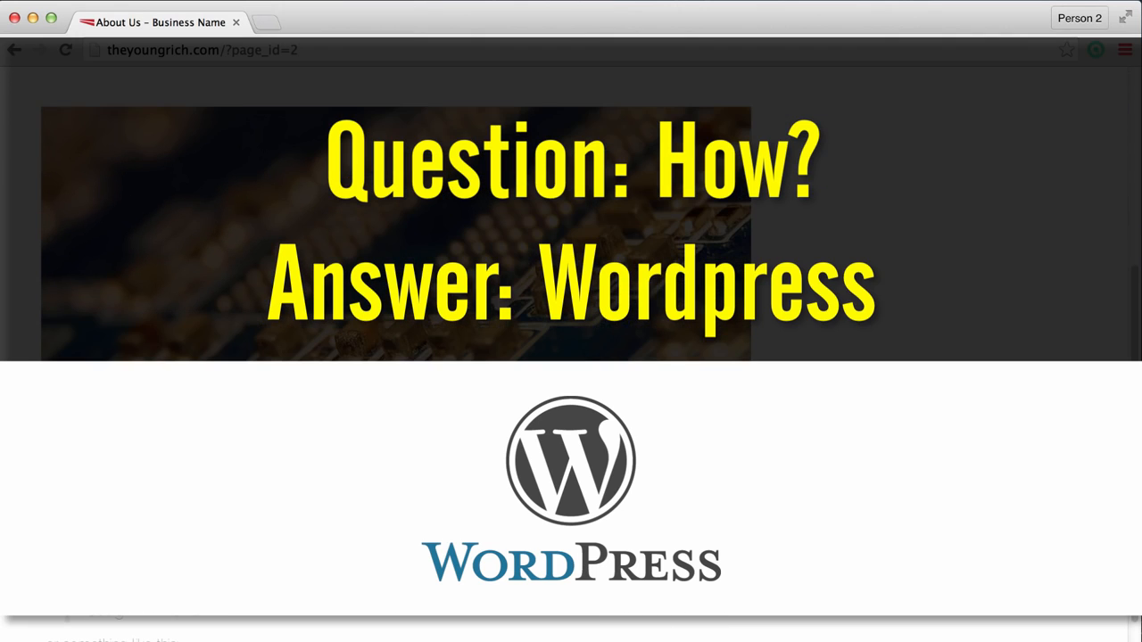
scroll(571, 356, up, 7)
click(1042, 93)
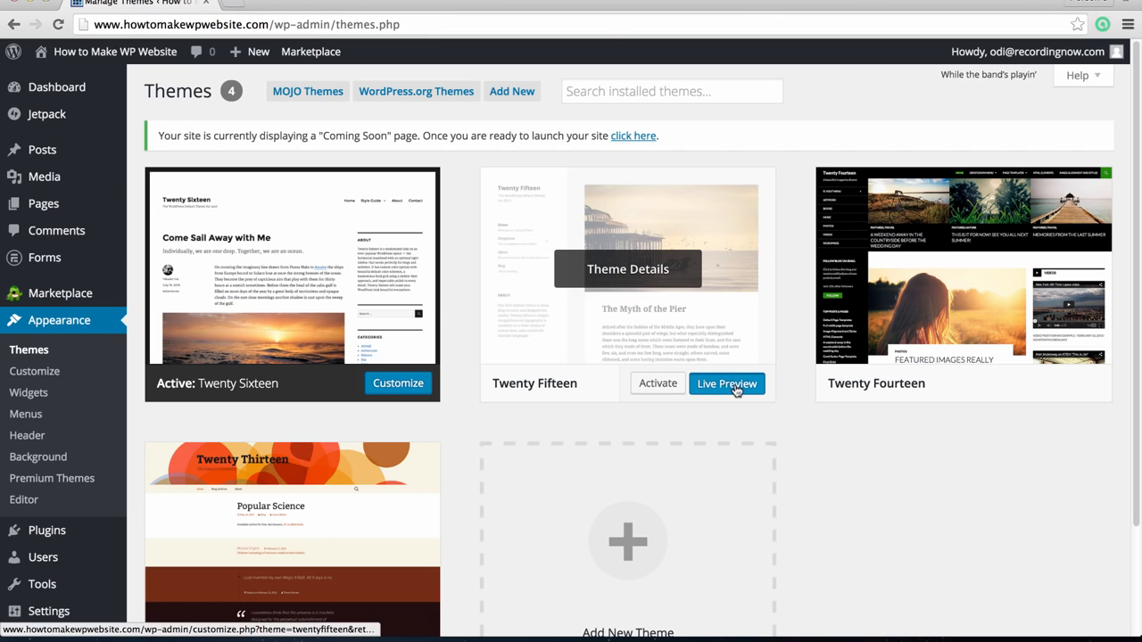
Open a live preview of the Twenty Fifteen theme in the WordPress dashboard and close the preview.
click(735, 390)
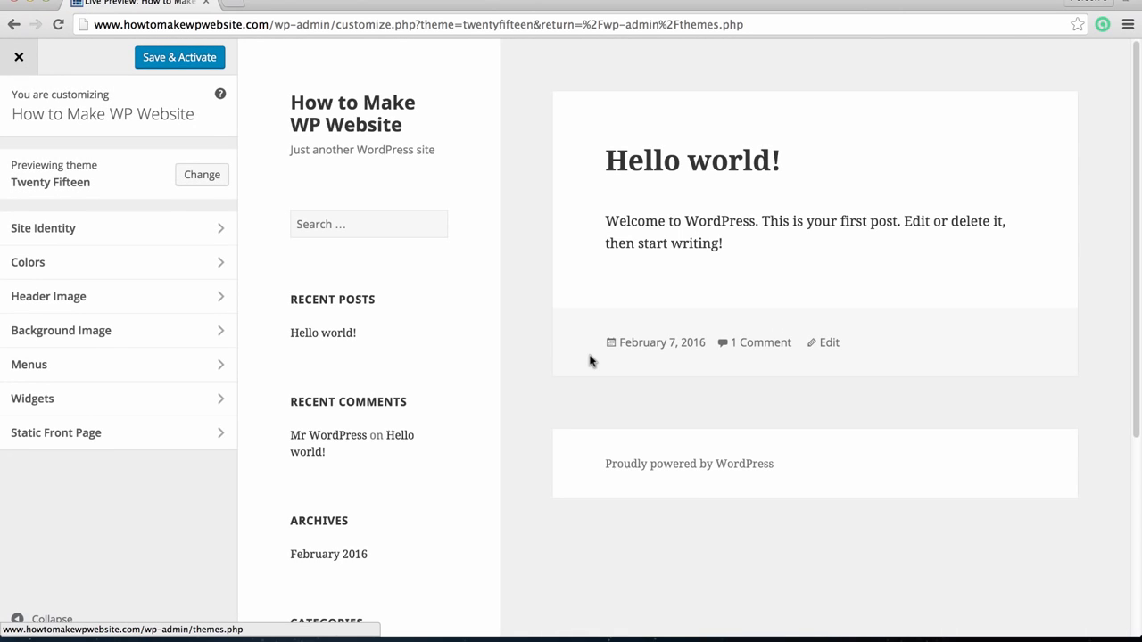
click(19, 57)
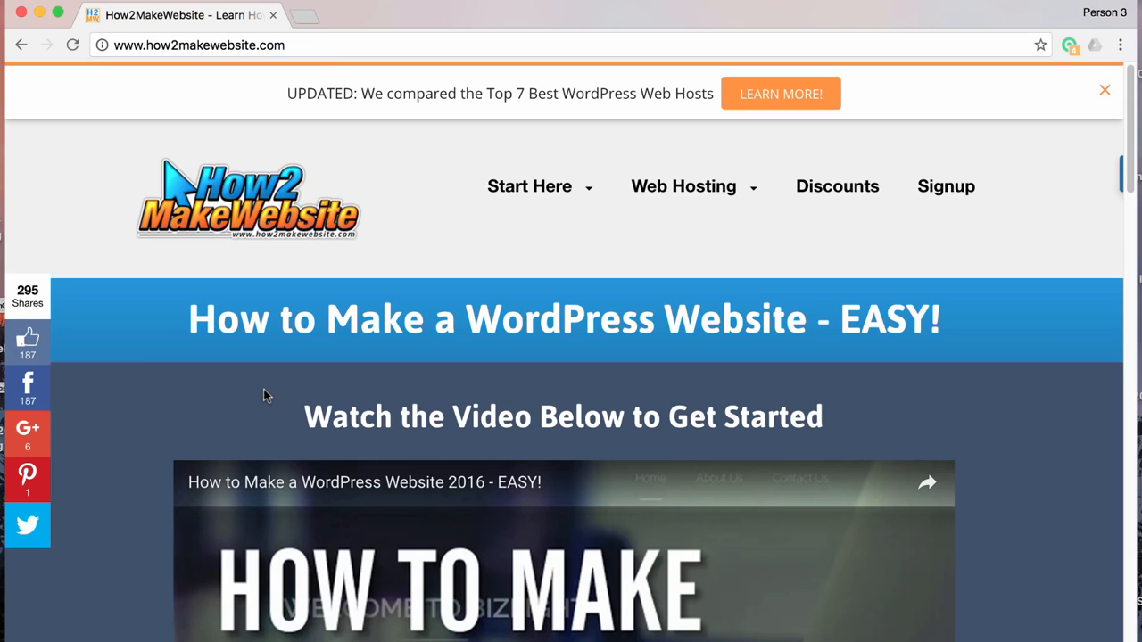
Open the Best WordPress Hosting (Rankings) page on the How2MakeWebsite site.
mouse_move(679, 189)
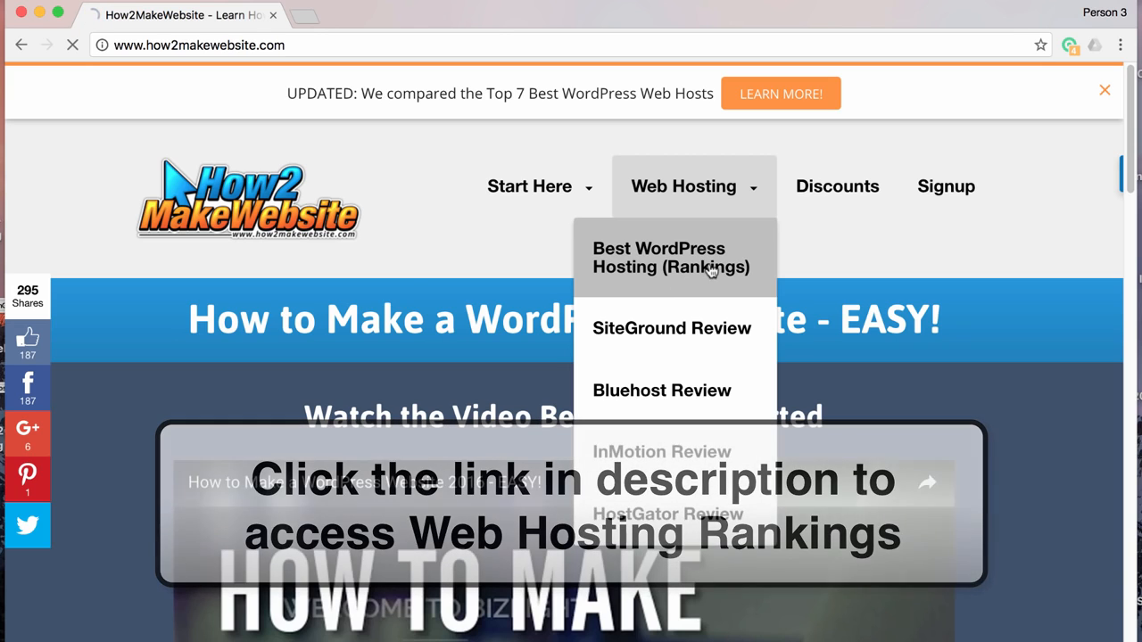
click(709, 267)
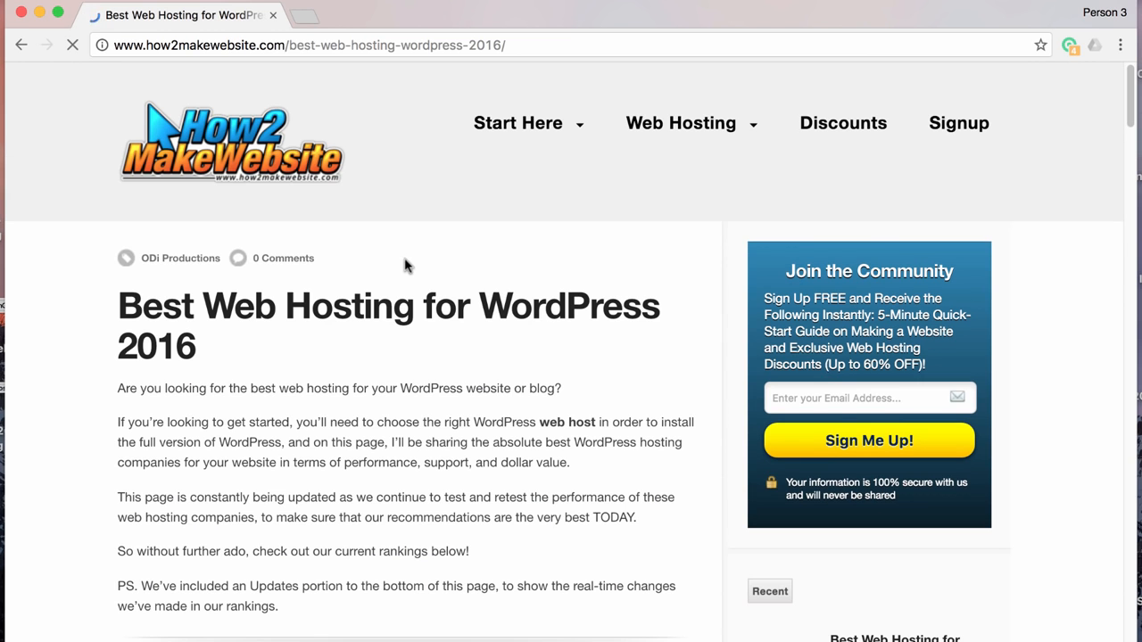
Review the ranking page's introduction and its first three hosting entries: SiteGround, Bluehost and DreamHost.
scroll(460, 473, down, 3)
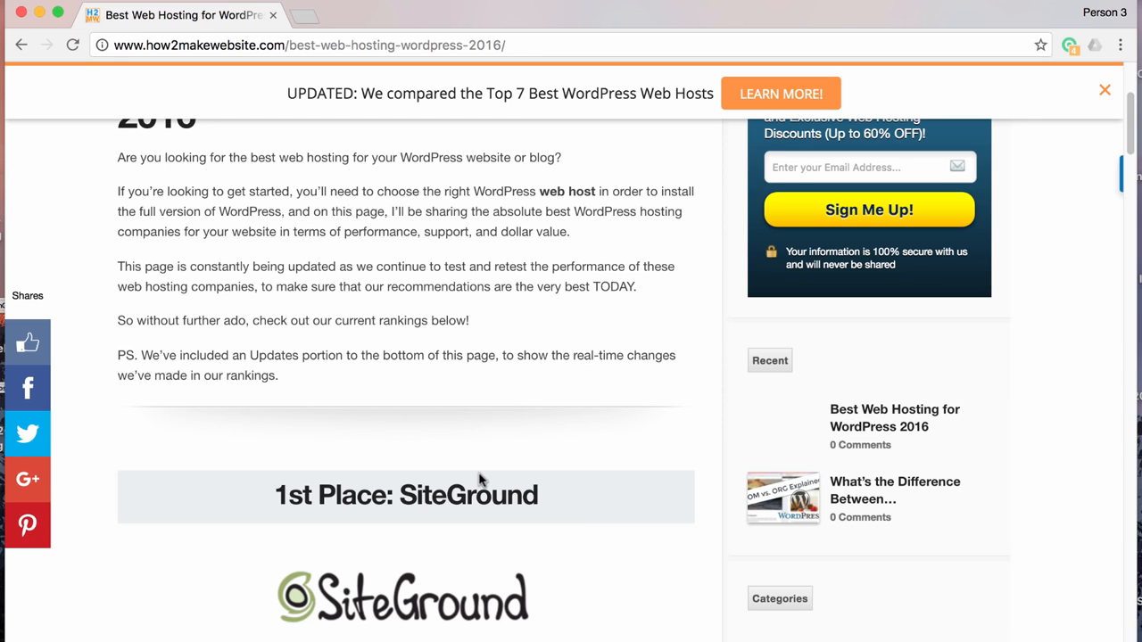
scroll(480, 480, down, 3)
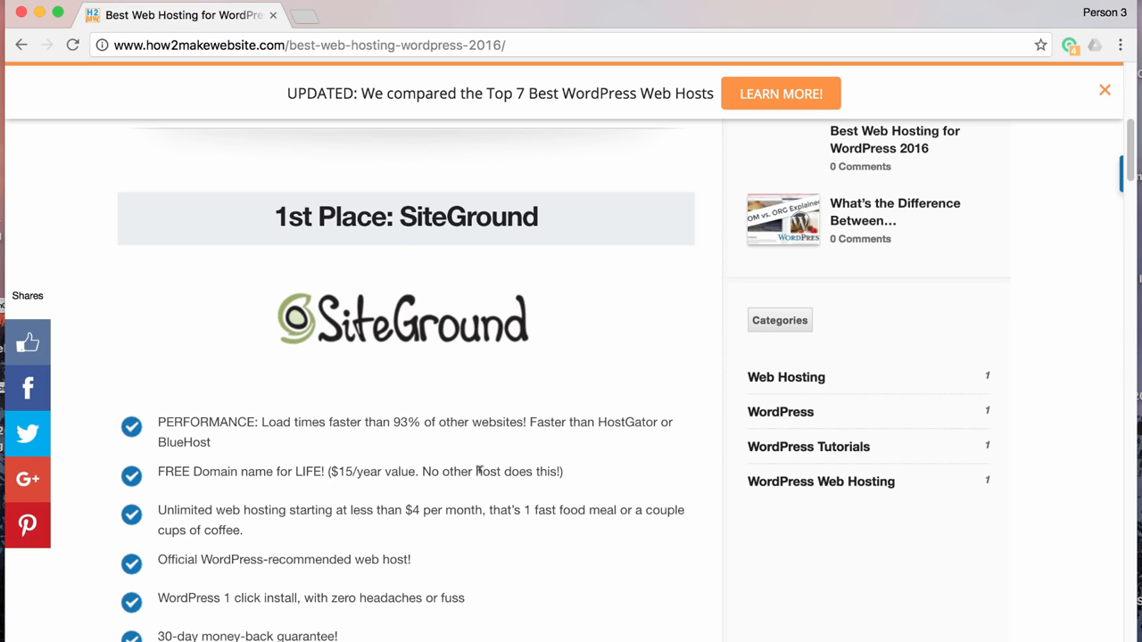
scroll(479, 470, down, 1)
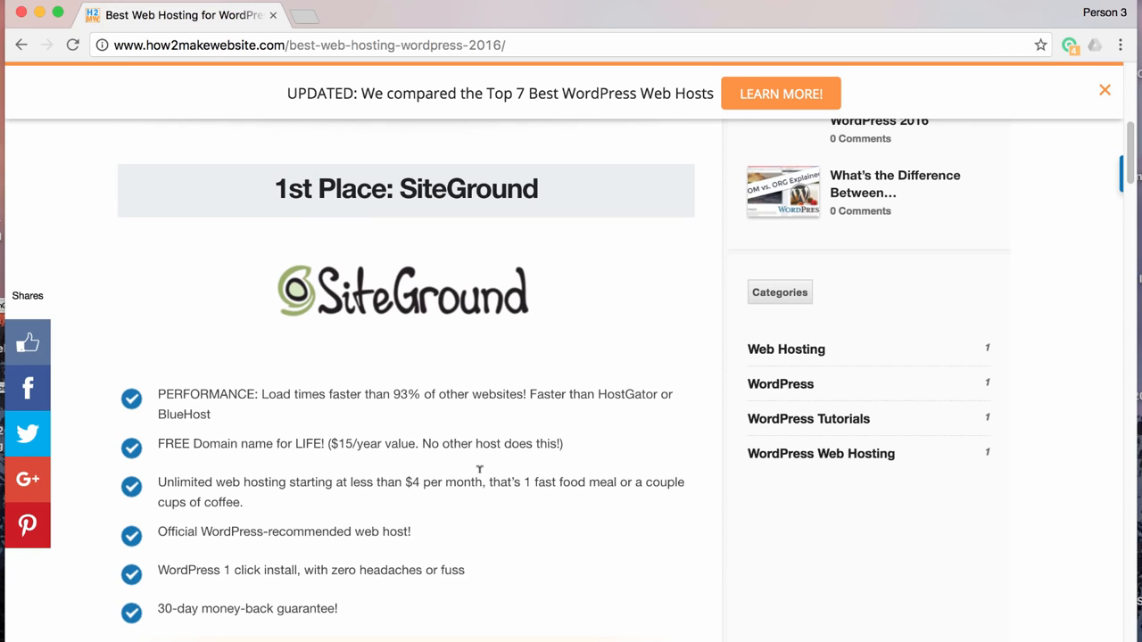
scroll(479, 470, down, 9)
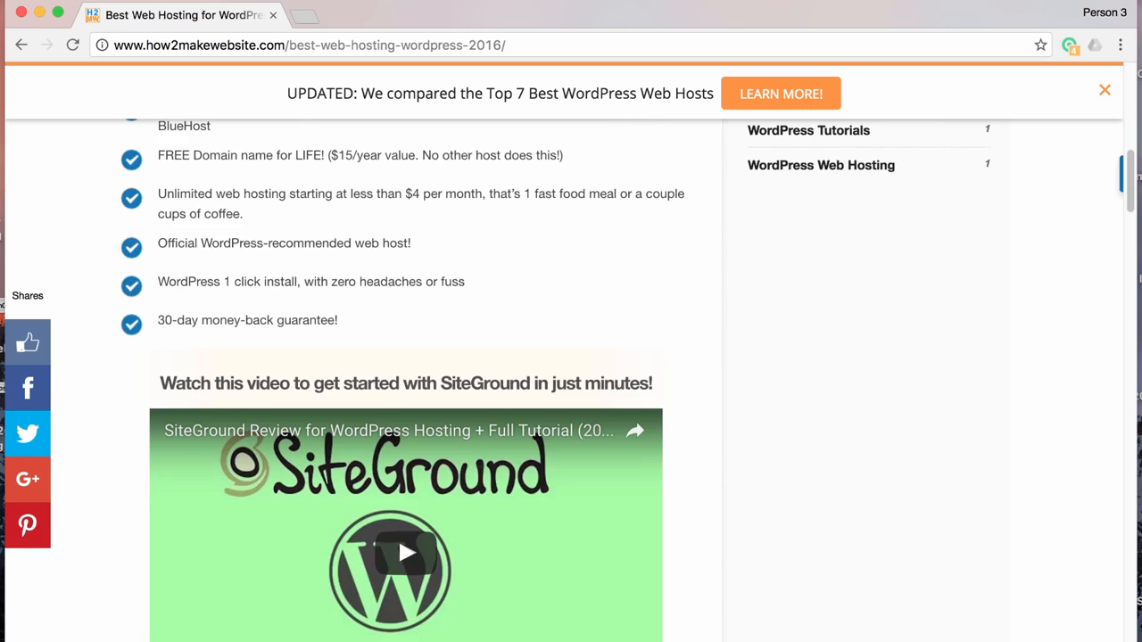
scroll(480, 479, down, 5)
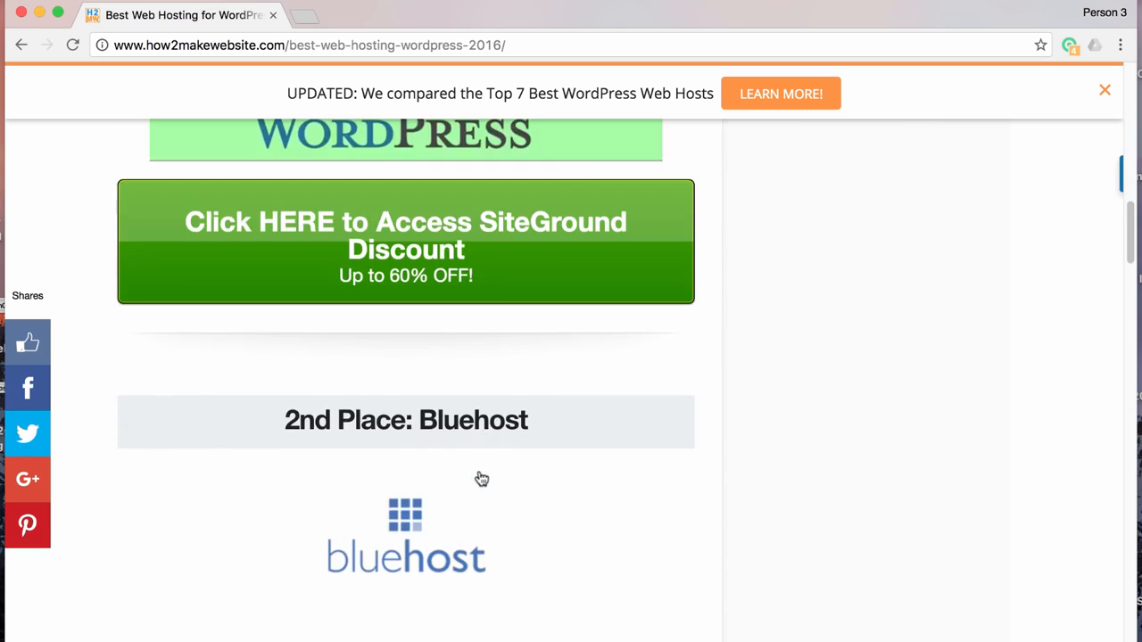
scroll(480, 479, down, 4)
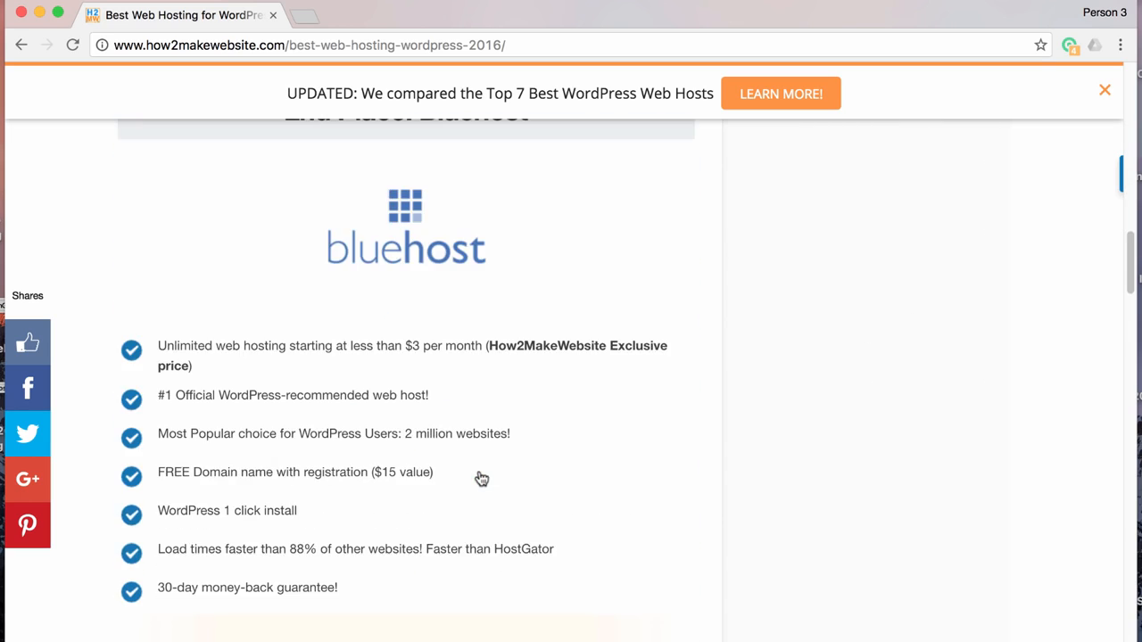
scroll(481, 479, down, 10)
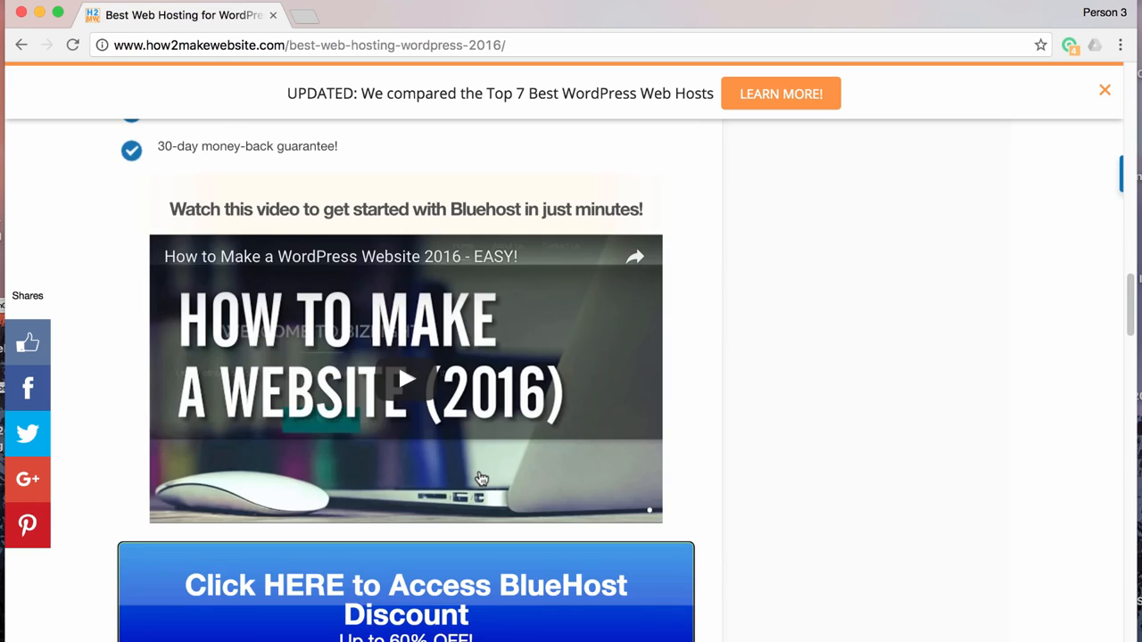
scroll(481, 479, down, 6)
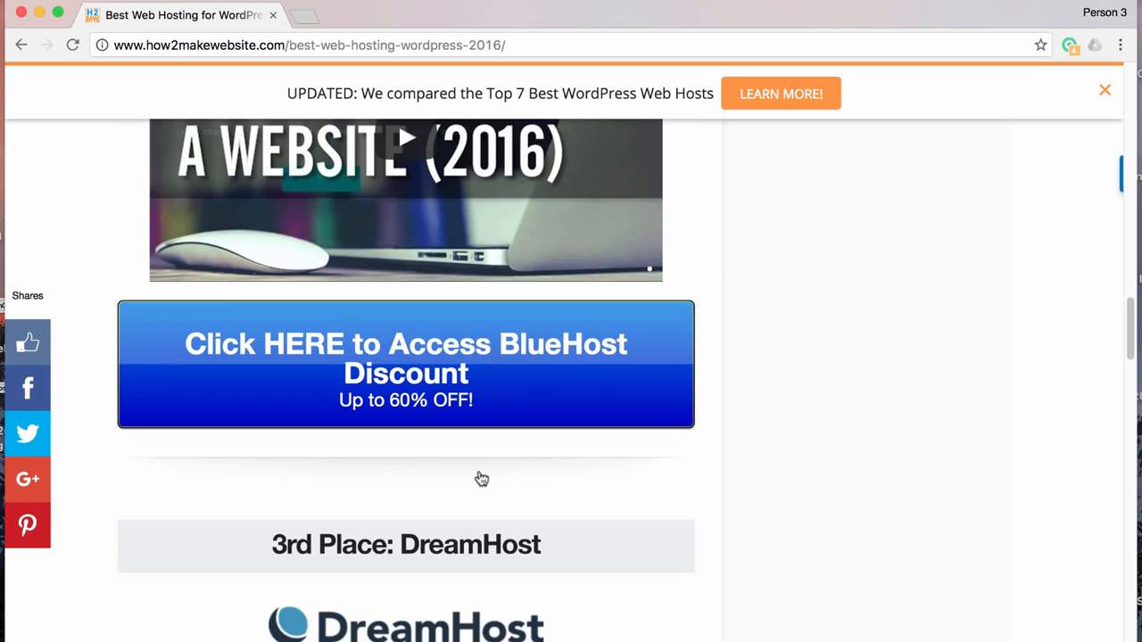
scroll(481, 478, down, 6)
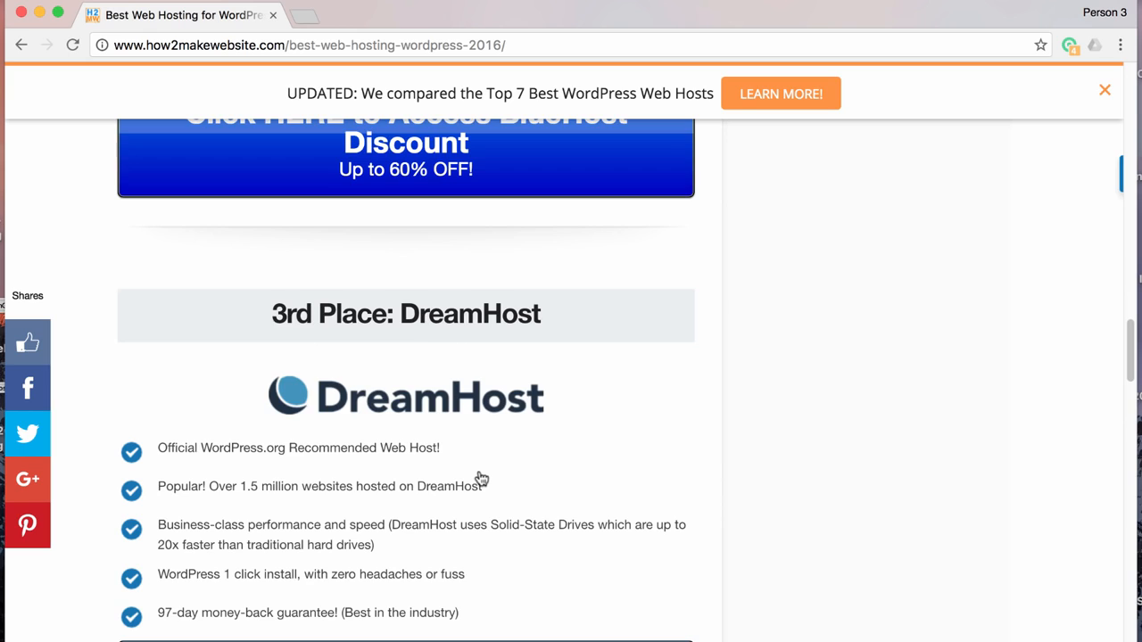
scroll(481, 479, down, 1)
scroll(481, 479, down, 2)
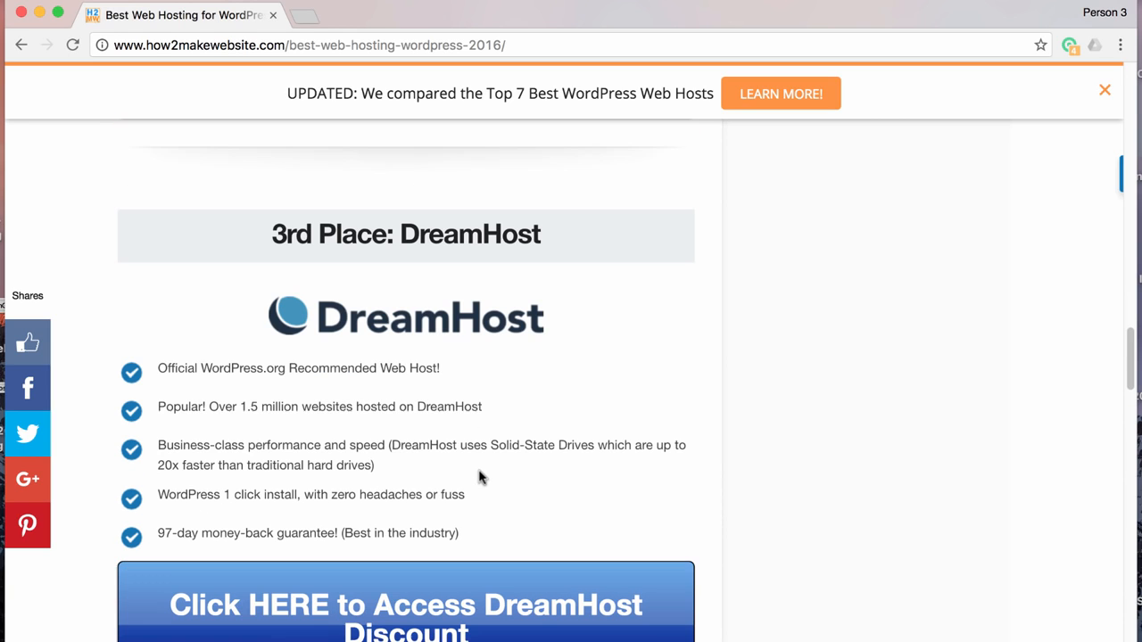
Examine the remaining ranked hosts from Flywheel through HostGator, and return to the beginning of the rankings page.
scroll(521, 477, down, 18)
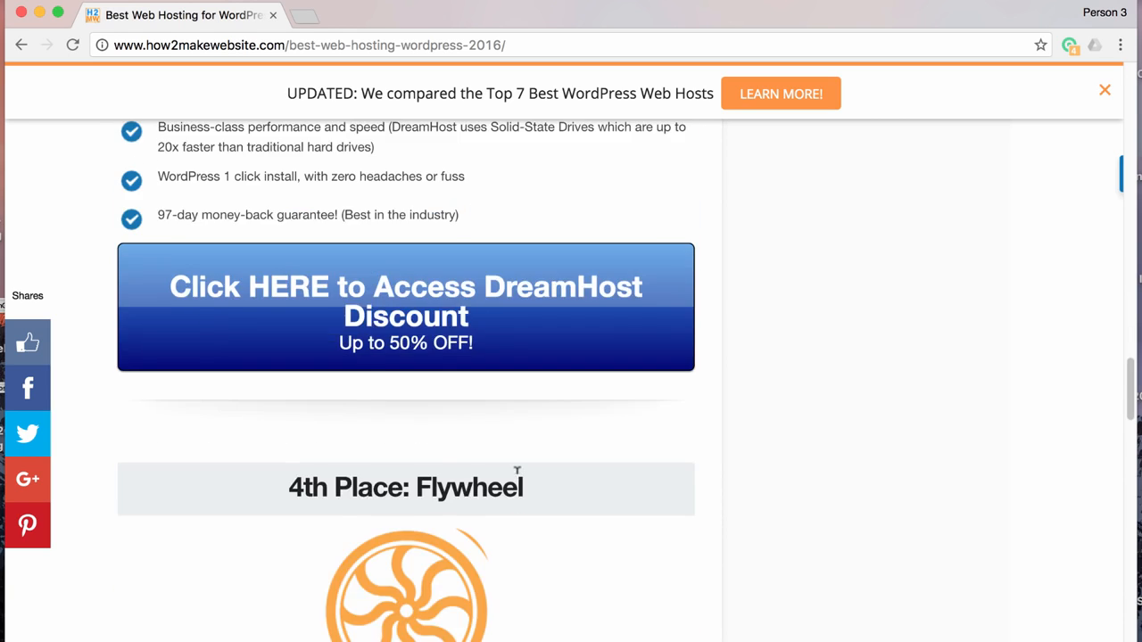
scroll(520, 473, up, 7)
scroll(522, 464, down, 19)
scroll(521, 465, down, 12)
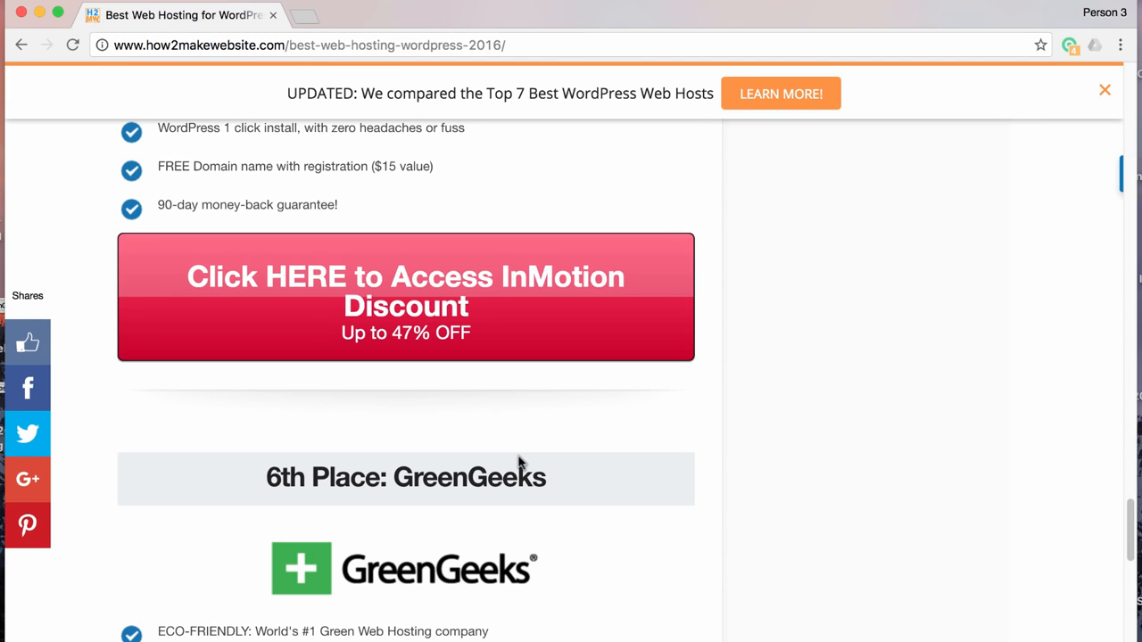
scroll(520, 463, down, 5)
scroll(517, 461, down, 10)
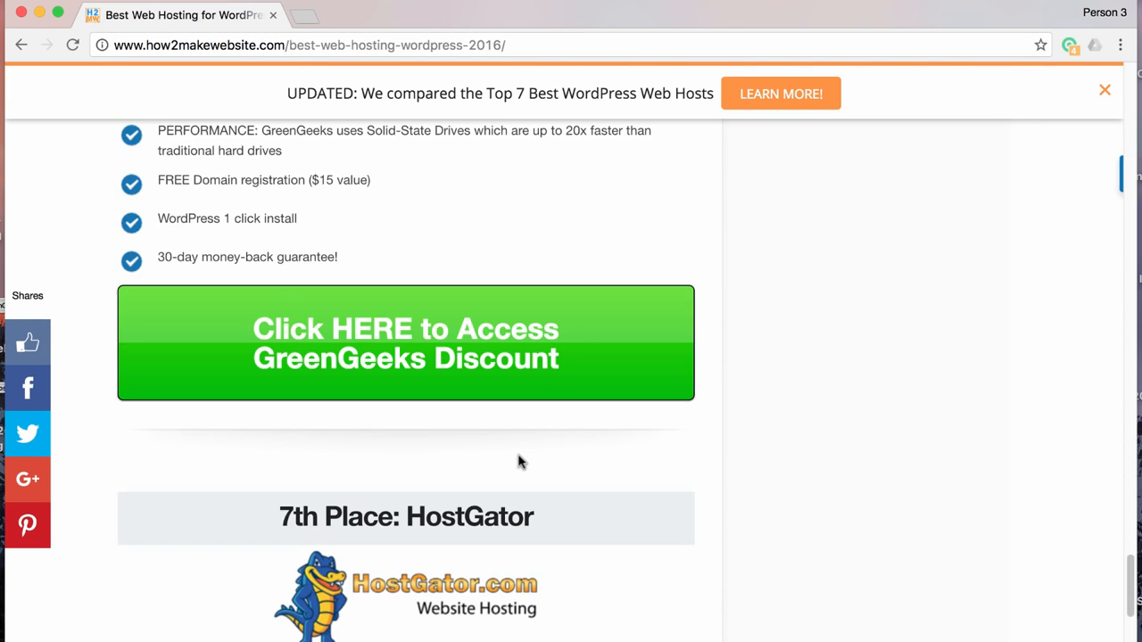
scroll(520, 461, down, 5)
scroll(521, 461, down, 3)
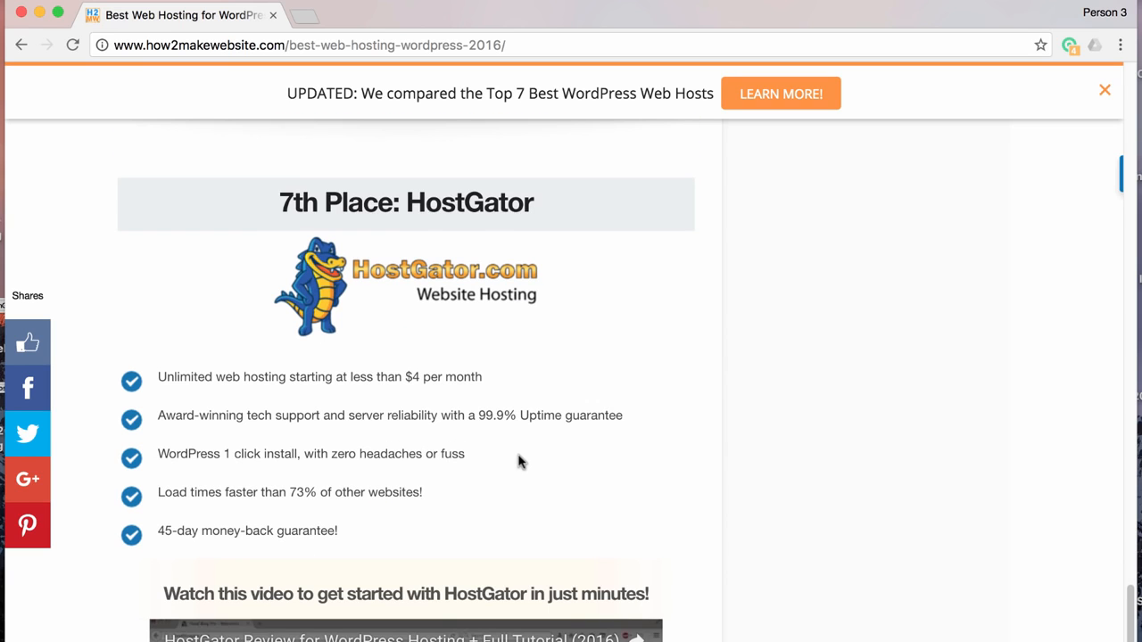
scroll(520, 461, down, 5)
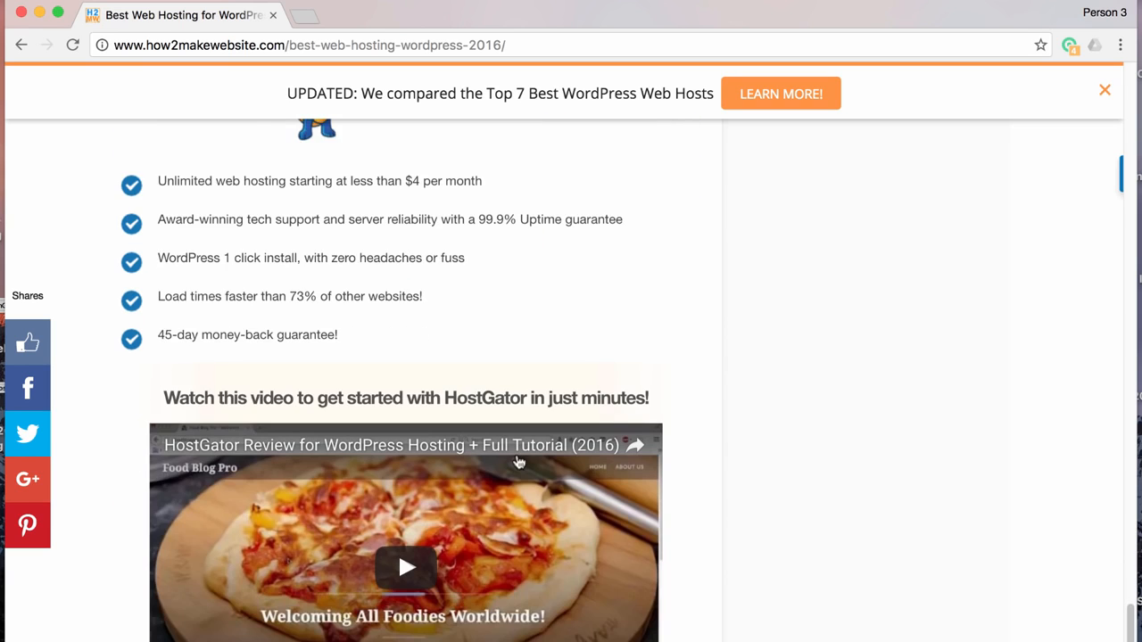
scroll(518, 462, down, 2)
scroll(518, 462, down, 6)
scroll(522, 460, up, 20)
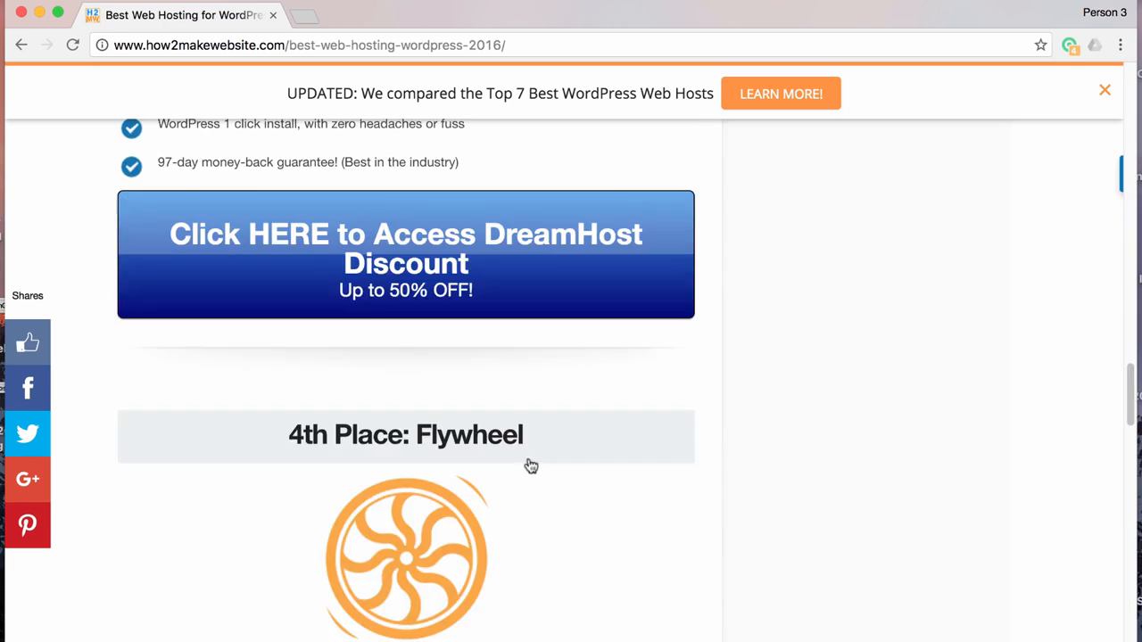
scroll(521, 467, up, 5)
scroll(410, 521, down, 3)
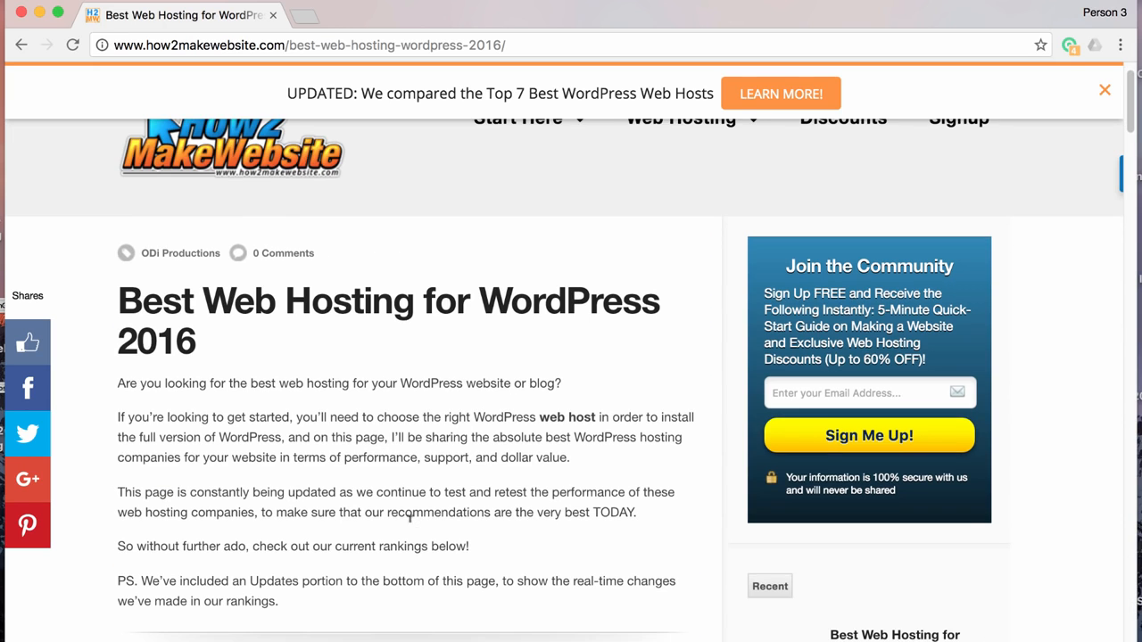
Study the first-place SiteGround entry and highlight its line "Official WordPress-recommended web host!".
scroll(446, 589, down, 5)
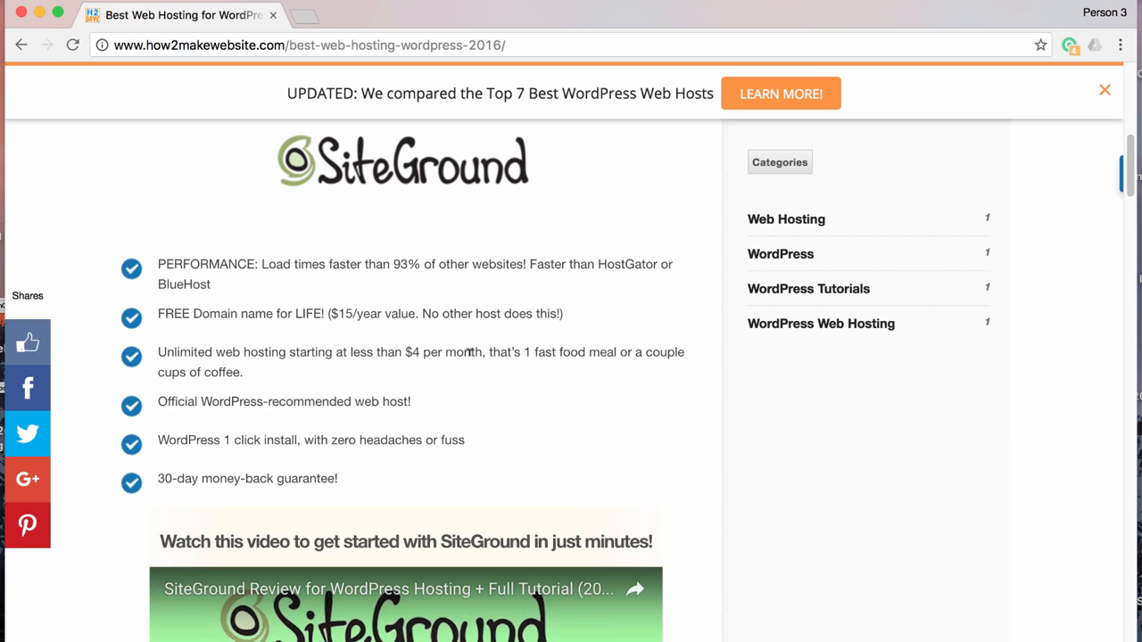
scroll(470, 352, up, 5)
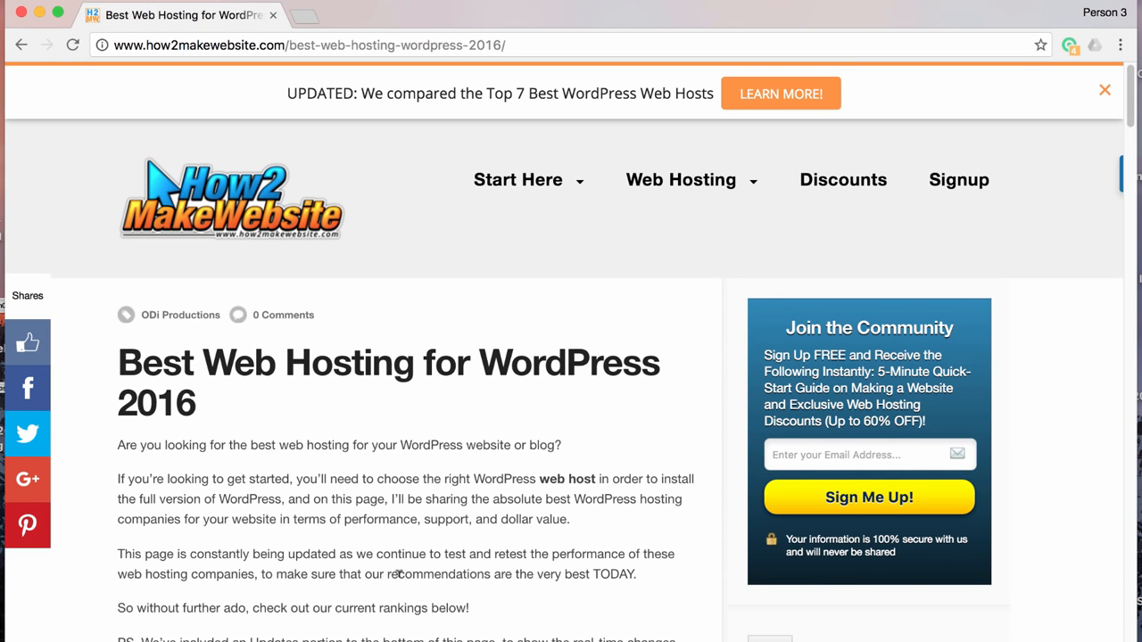
scroll(399, 573, down, 4)
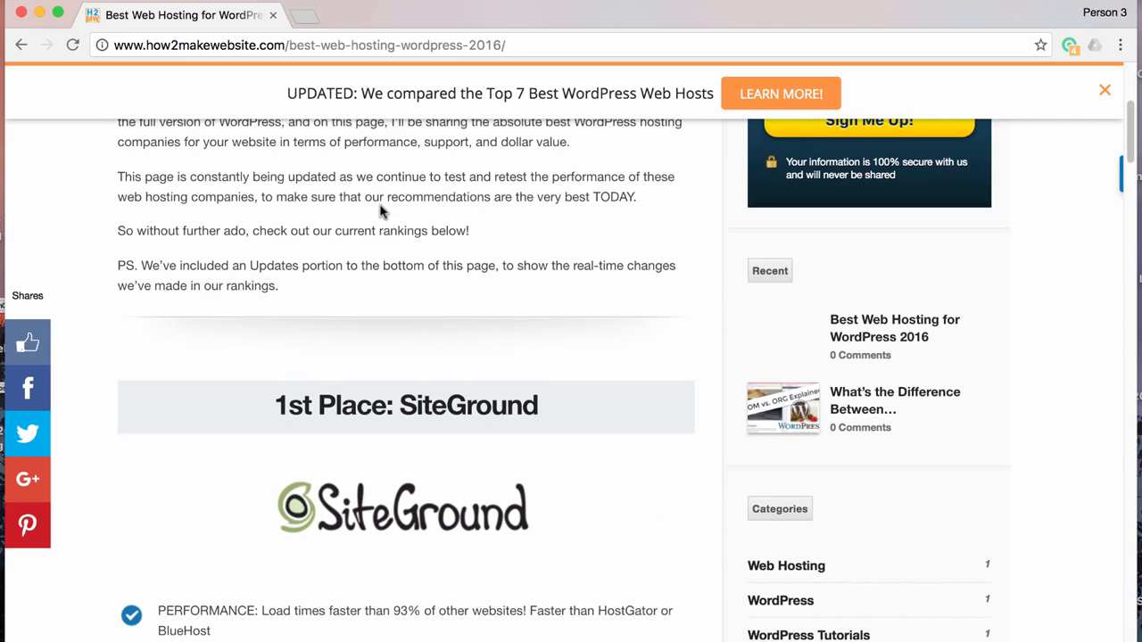
scroll(371, 562, down, 2)
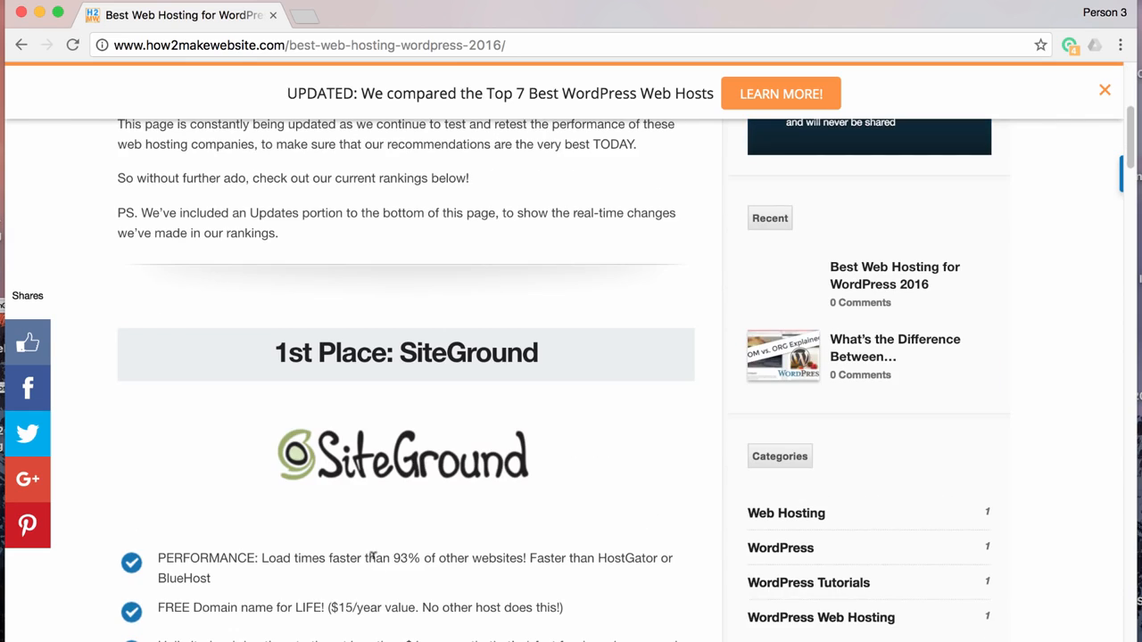
scroll(376, 553, down, 1)
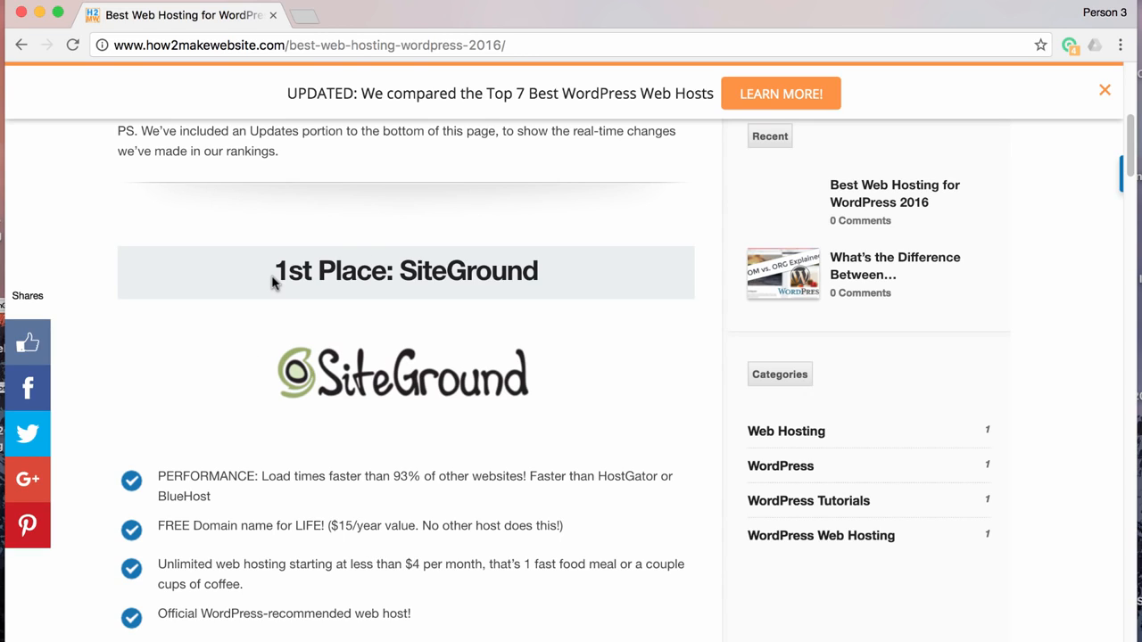
scroll(393, 427, up, 5)
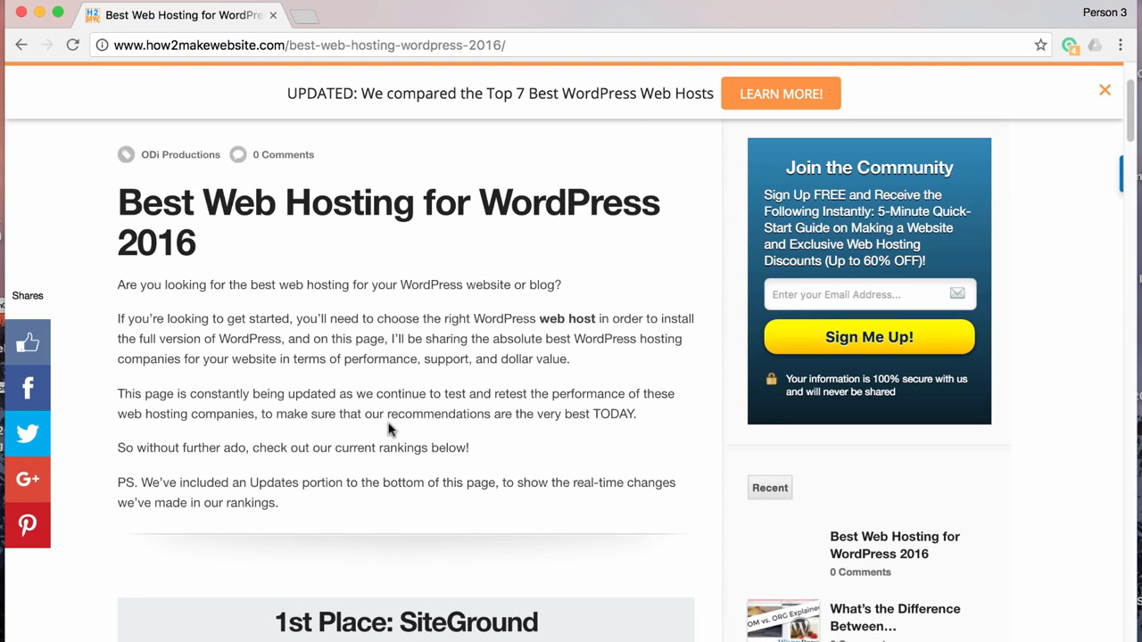
scroll(390, 429, down, 4)
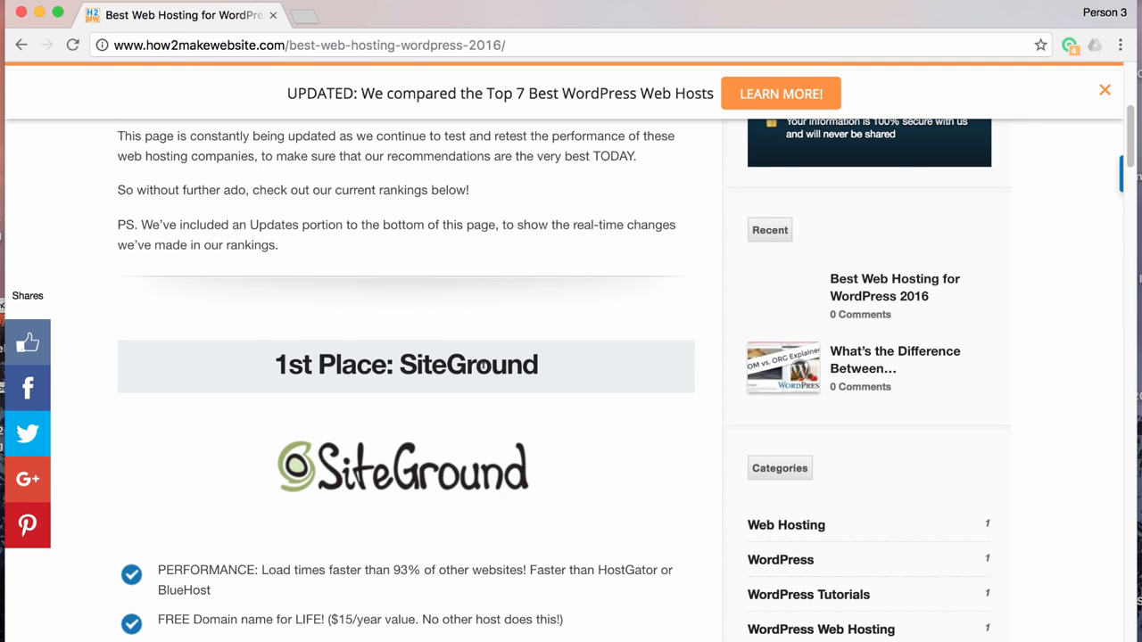
scroll(469, 421, down, 1)
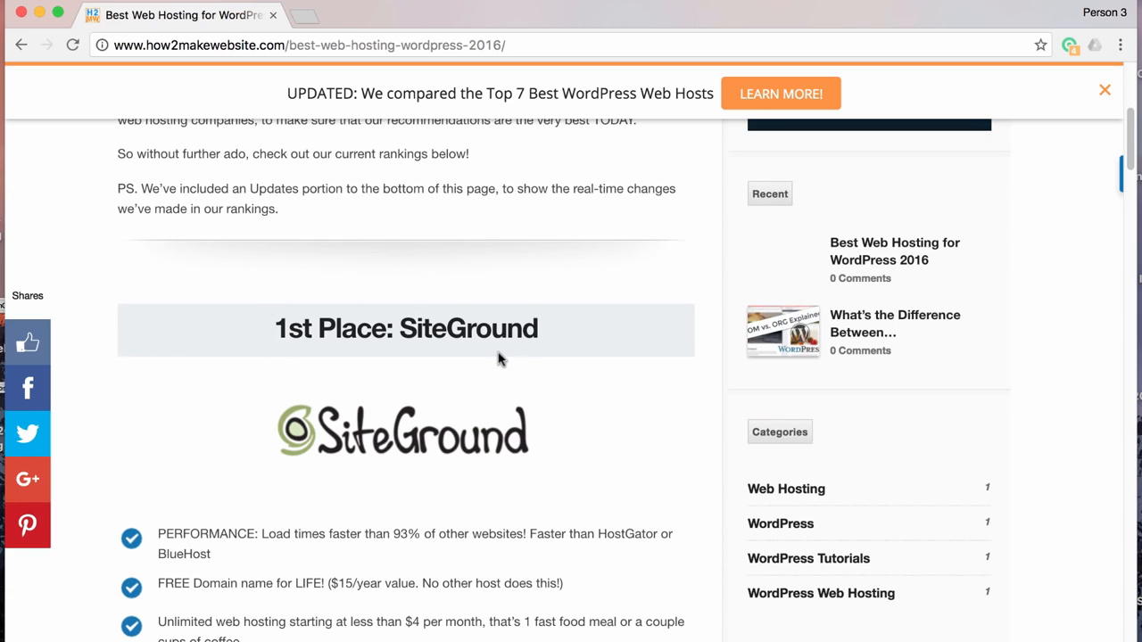
scroll(405, 410, down, 4)
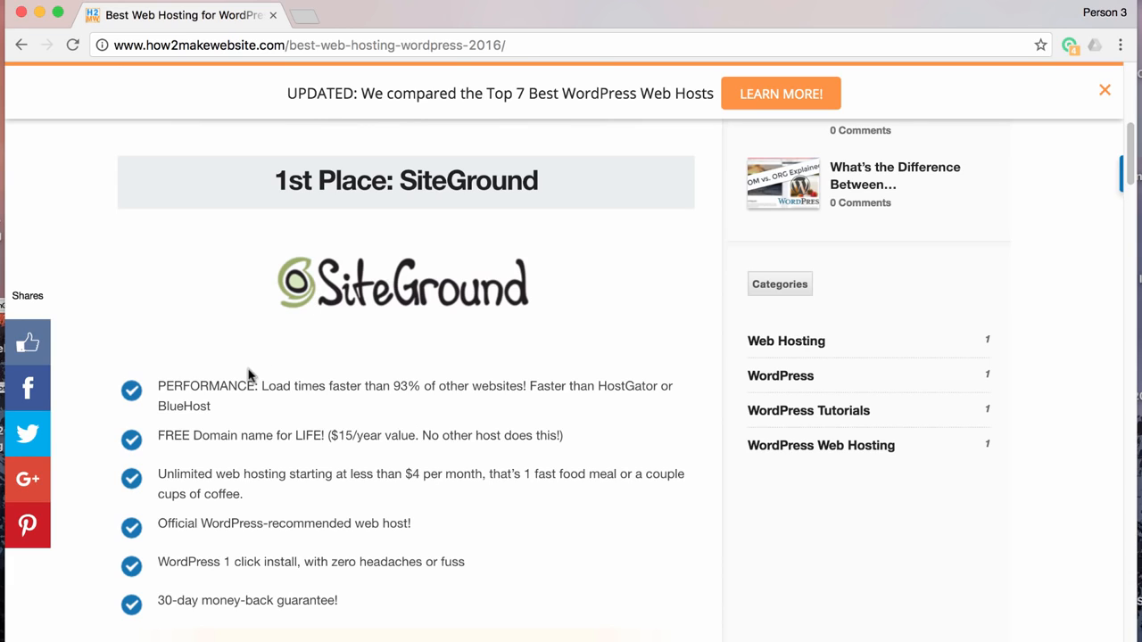
drag(419, 523, 159, 525)
Open wordpress.org/hosting in a new browser tab and review the web hosts it recommends.
click(326, 13)
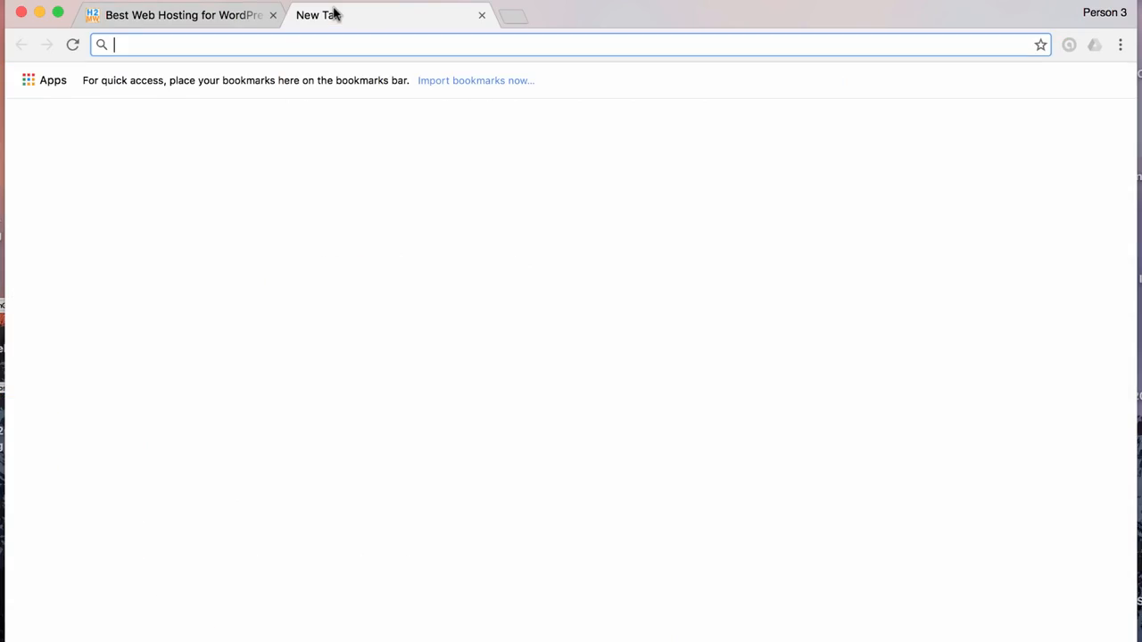
text(o)
scroll(448, 427, up, 5)
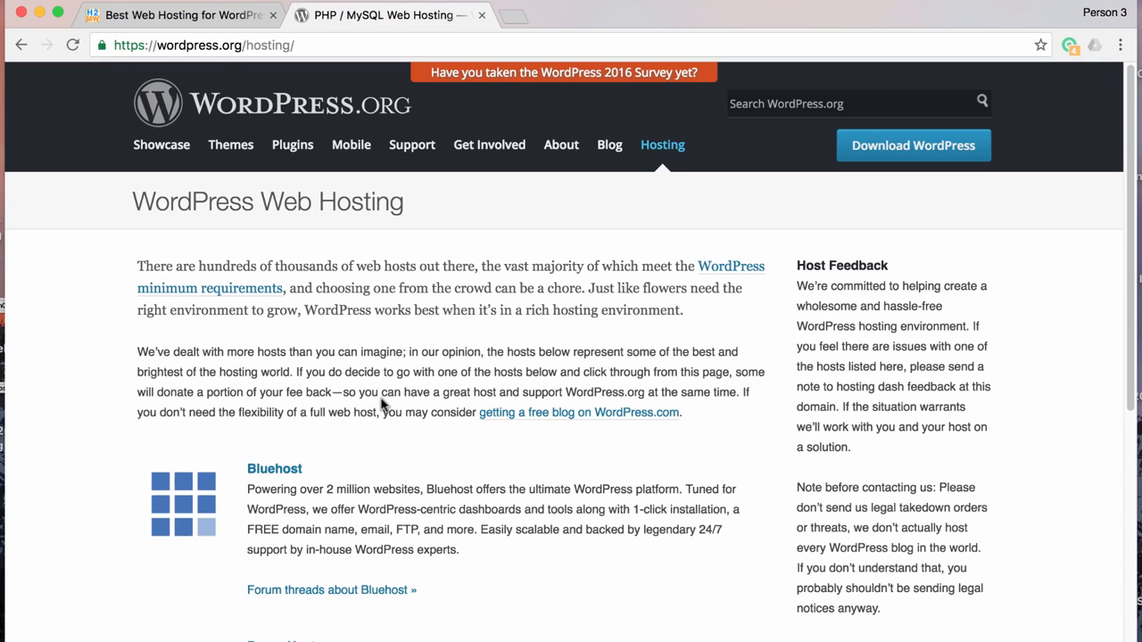
scroll(382, 404, down, 5)
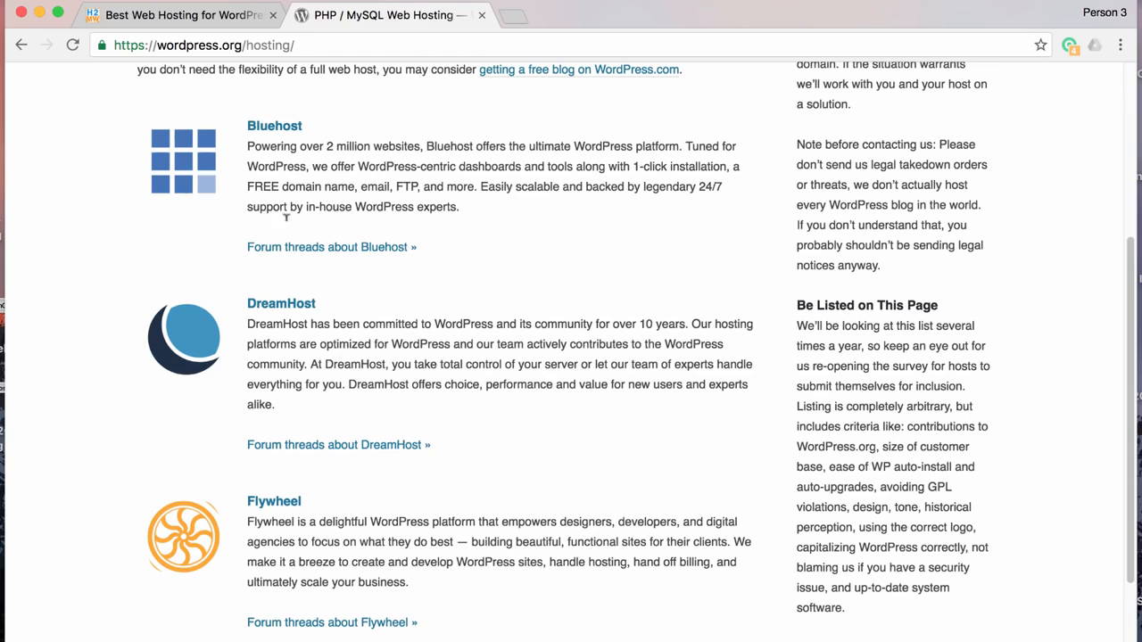
scroll(298, 306, down, 2)
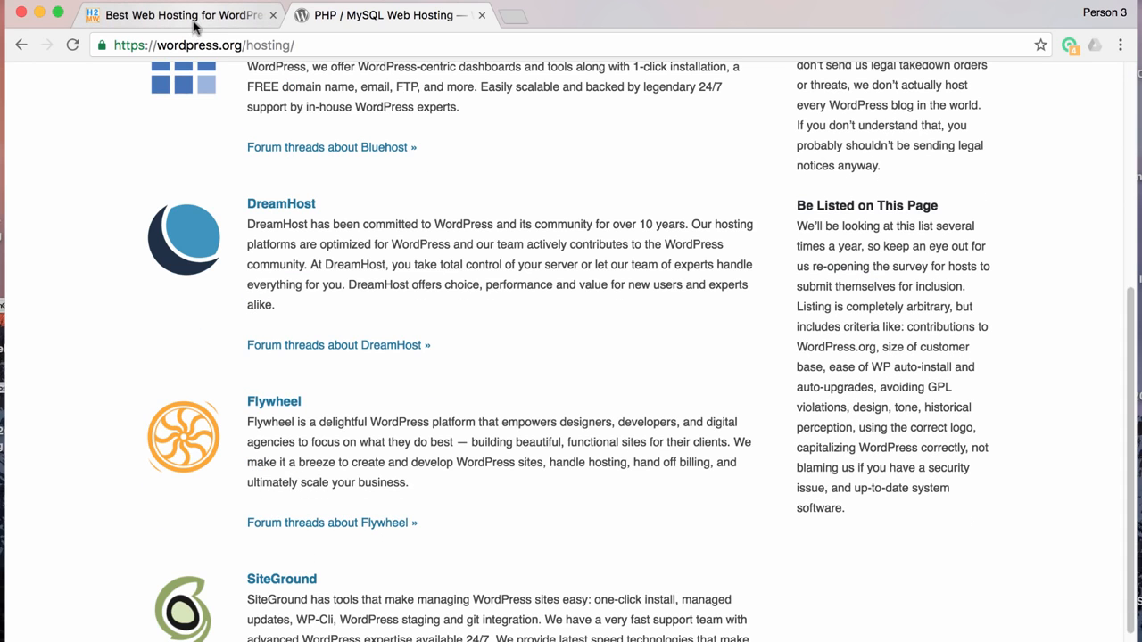
Return to the Best Web Hosting for WordPress 2016 page, clear the text highlight, and review SiteGround's benefits and tutorial video section.
click(234, 15)
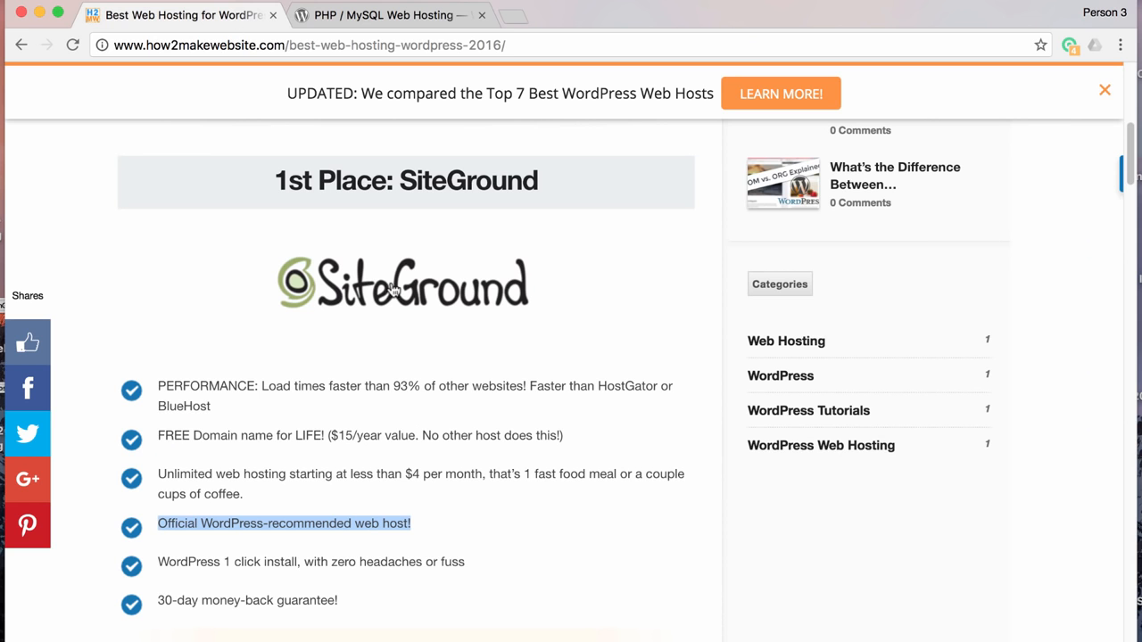
scroll(586, 524, up, 8)
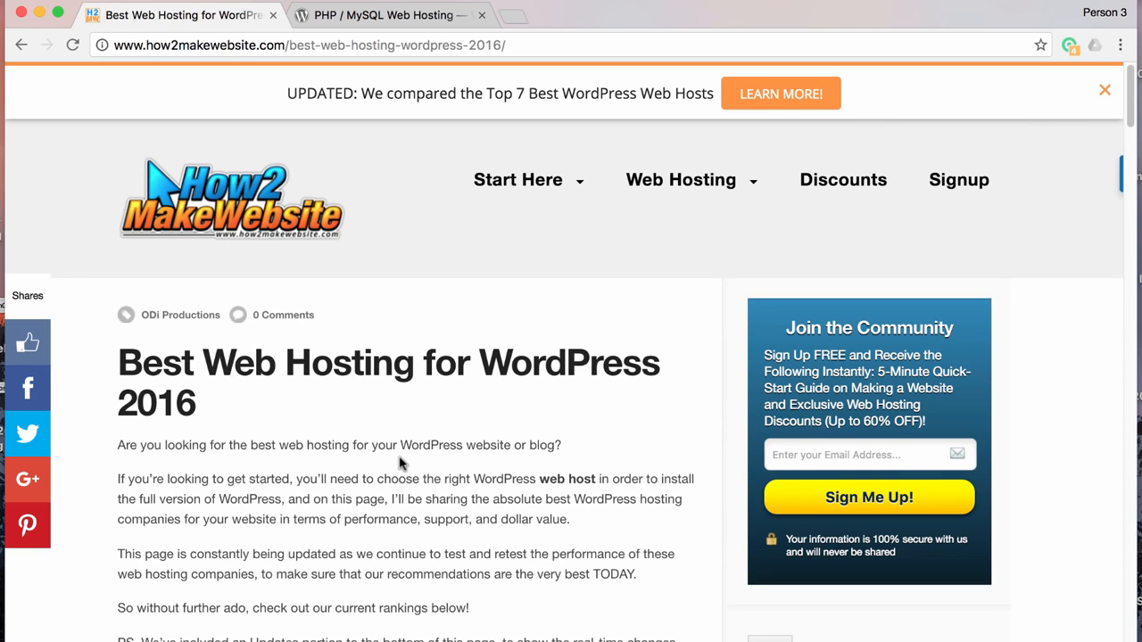
scroll(426, 522, down, 12)
scroll(440, 517, up, 4)
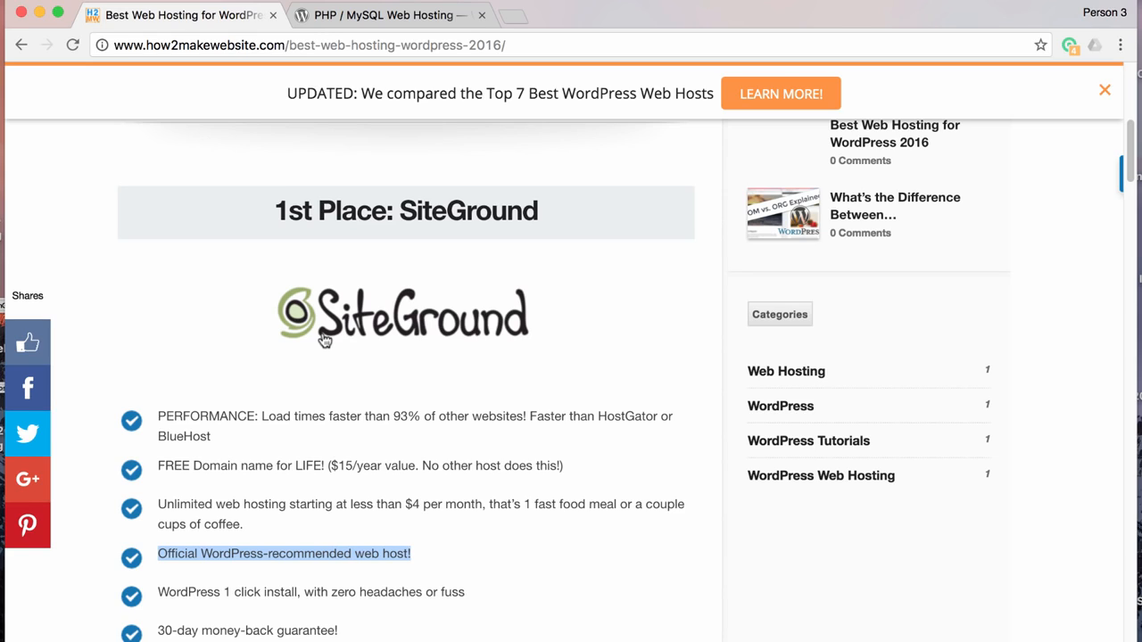
click(424, 478)
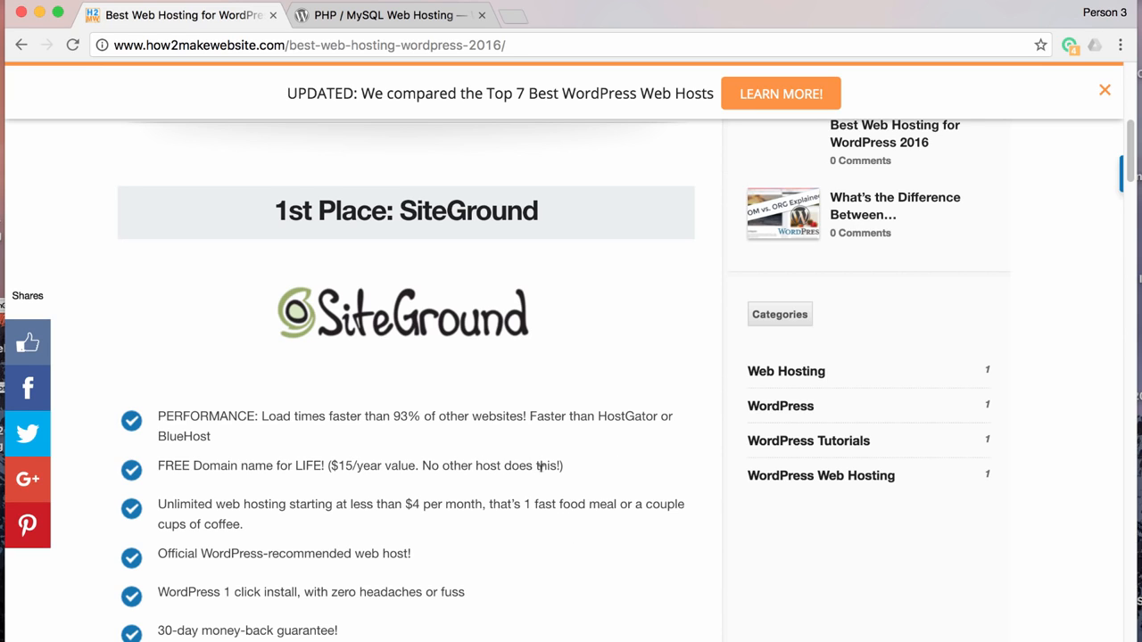
scroll(546, 452, down, 10)
scroll(546, 452, up, 8)
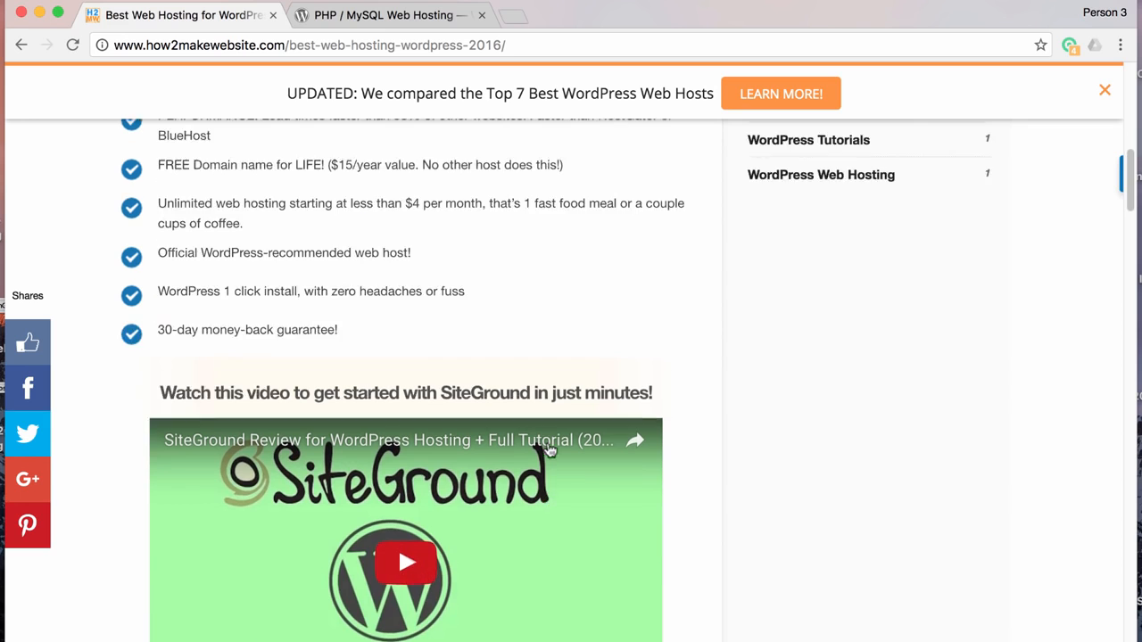
Review the benefits listed for first-place SiteGround, including hosting price, one-click WordPress install and 30-day money-back guarantee.
scroll(549, 449, up, 2)
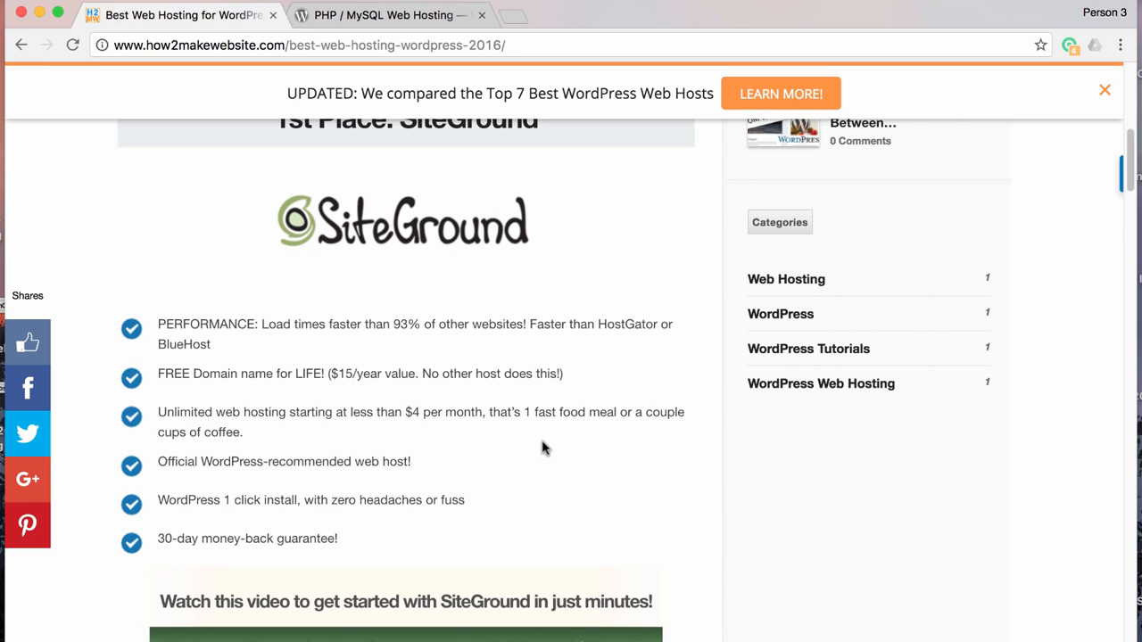
scroll(549, 449, up, 1)
scroll(548, 447, up, 1)
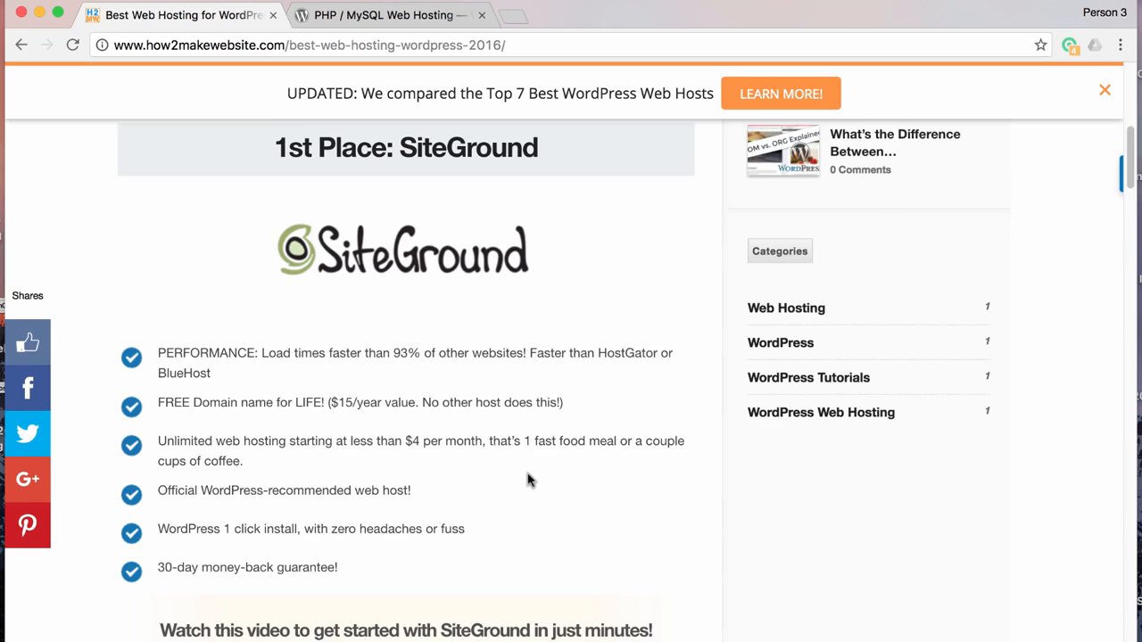
scroll(529, 476, up, 2)
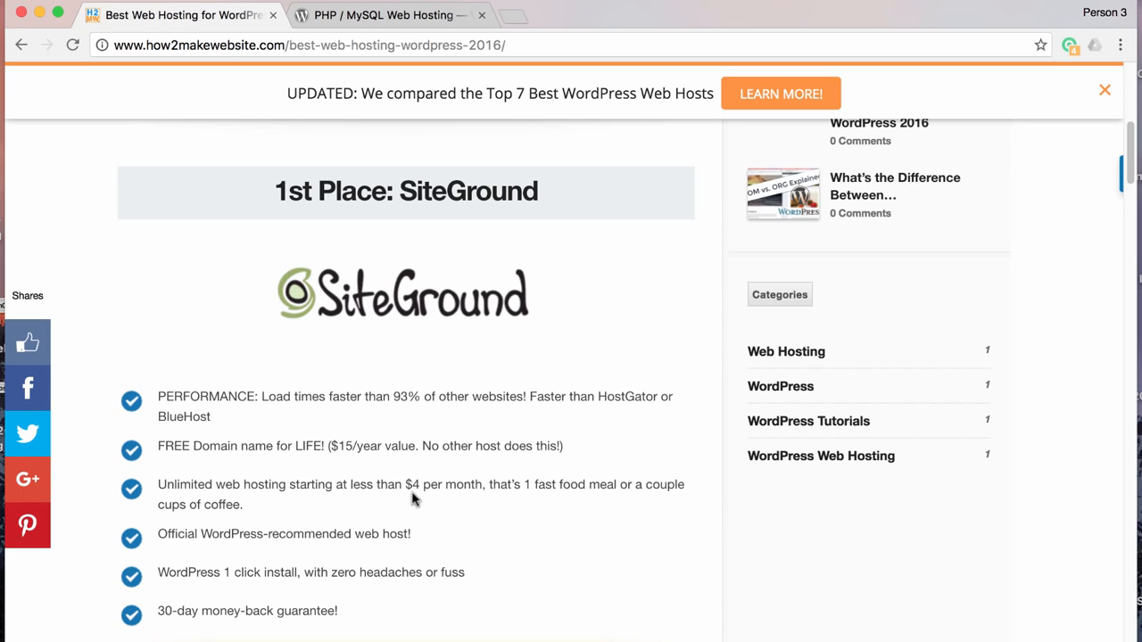
scroll(348, 525, down, 1)
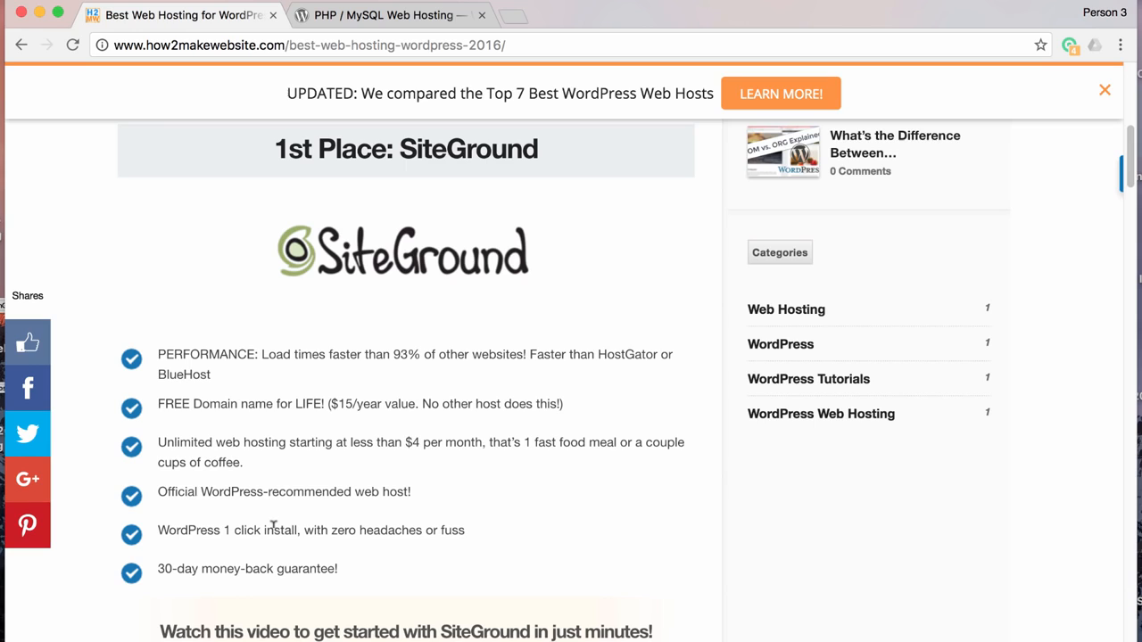
scroll(273, 527, down, 2)
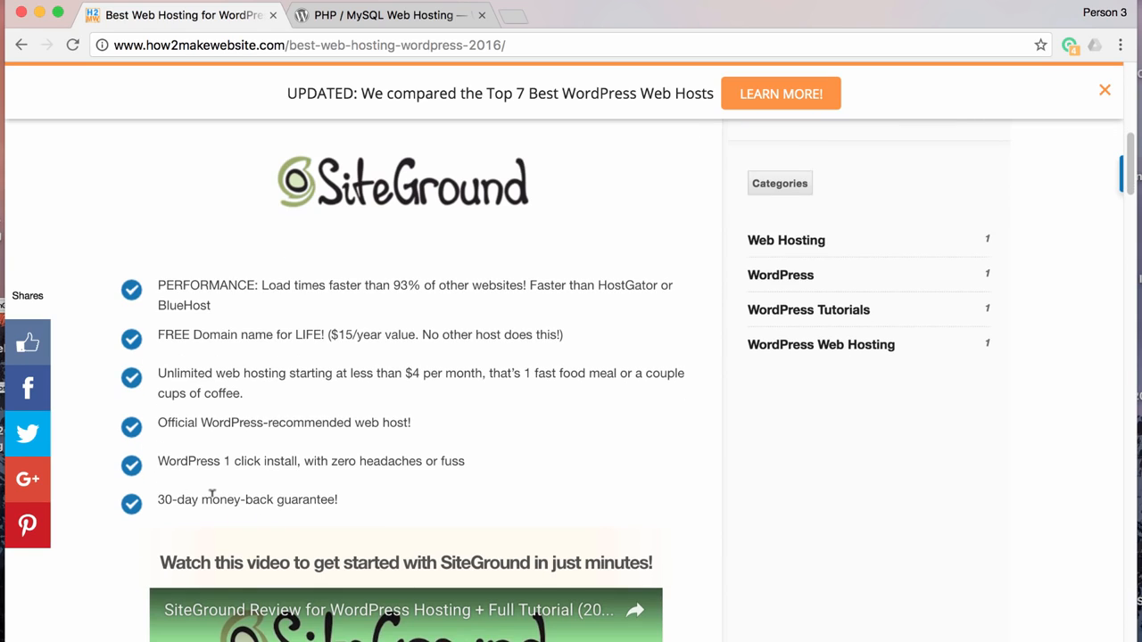
scroll(382, 486, down, 3)
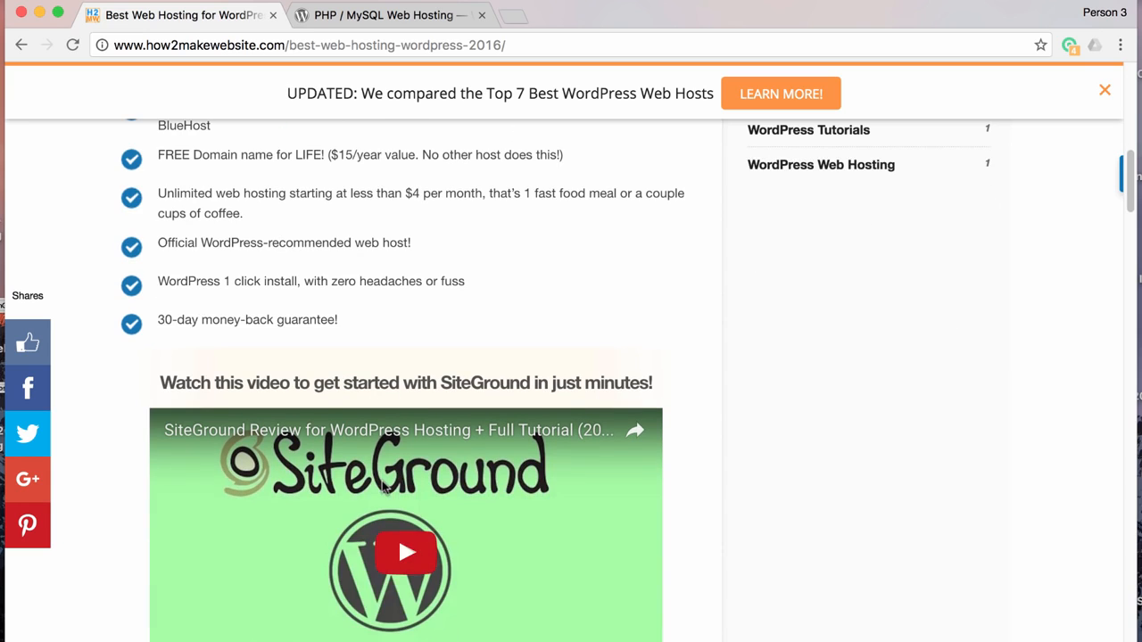
scroll(382, 486, down, 1)
Reread the introduction of the Best Web Hosting for WordPress 2016 page down to the first-place SiteGround heading.
scroll(383, 487, up, 10)
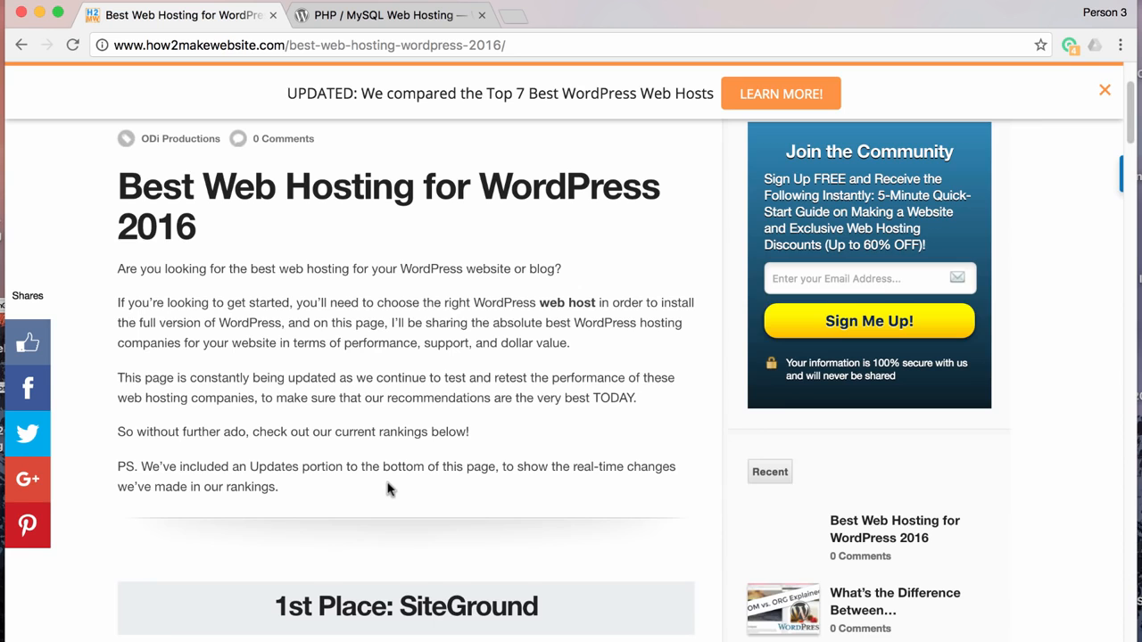
scroll(390, 487, down, 4)
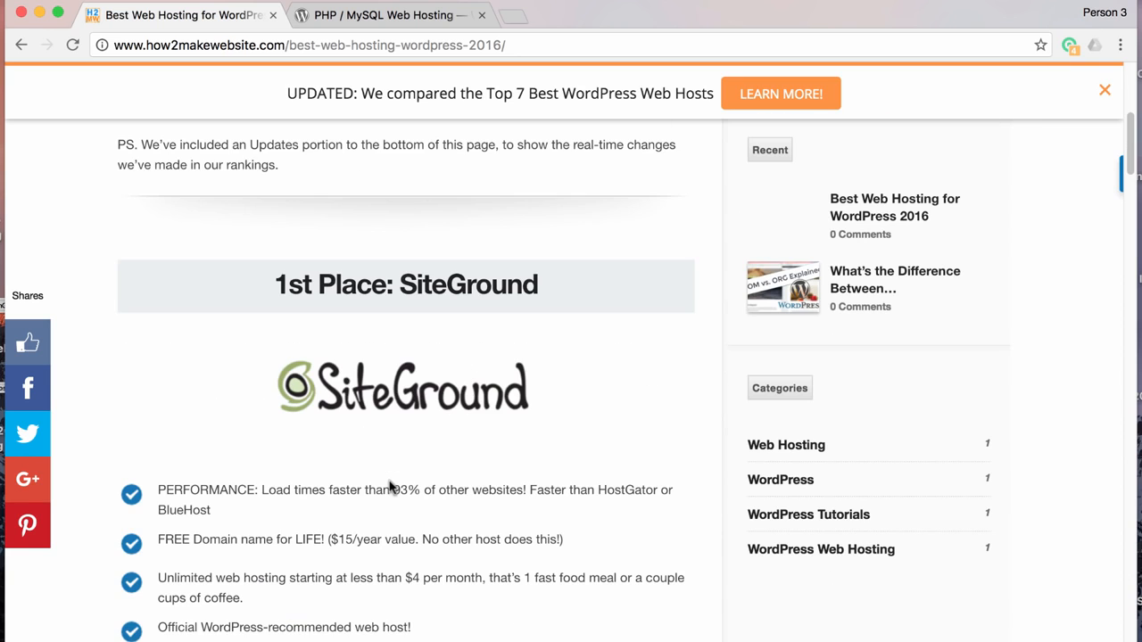
scroll(390, 487, up, 8)
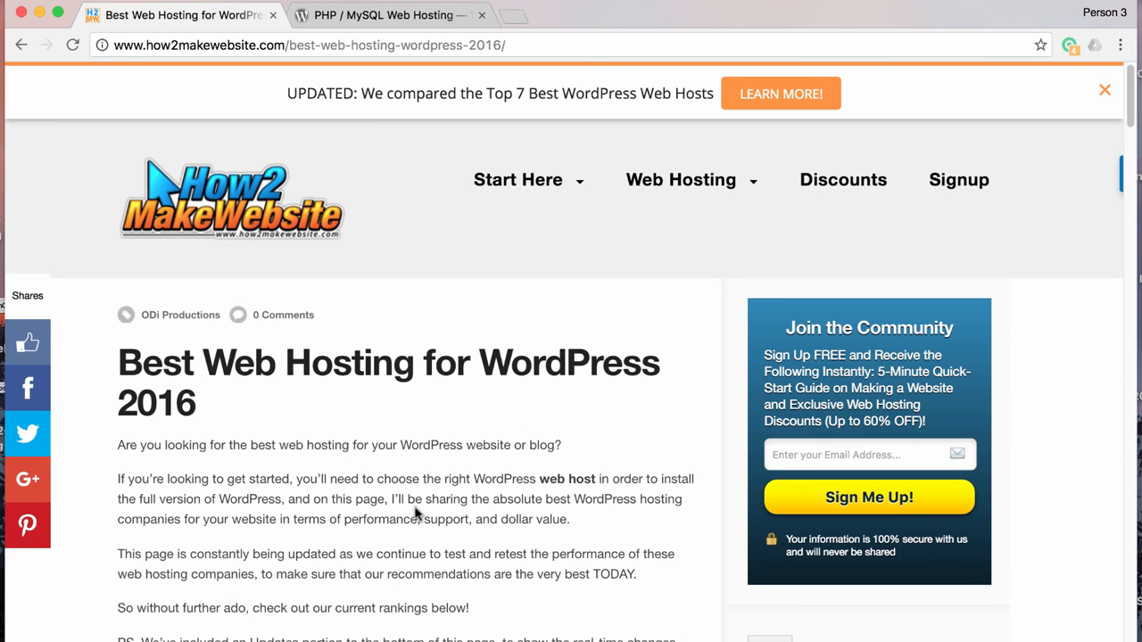
scroll(424, 538, down, 3)
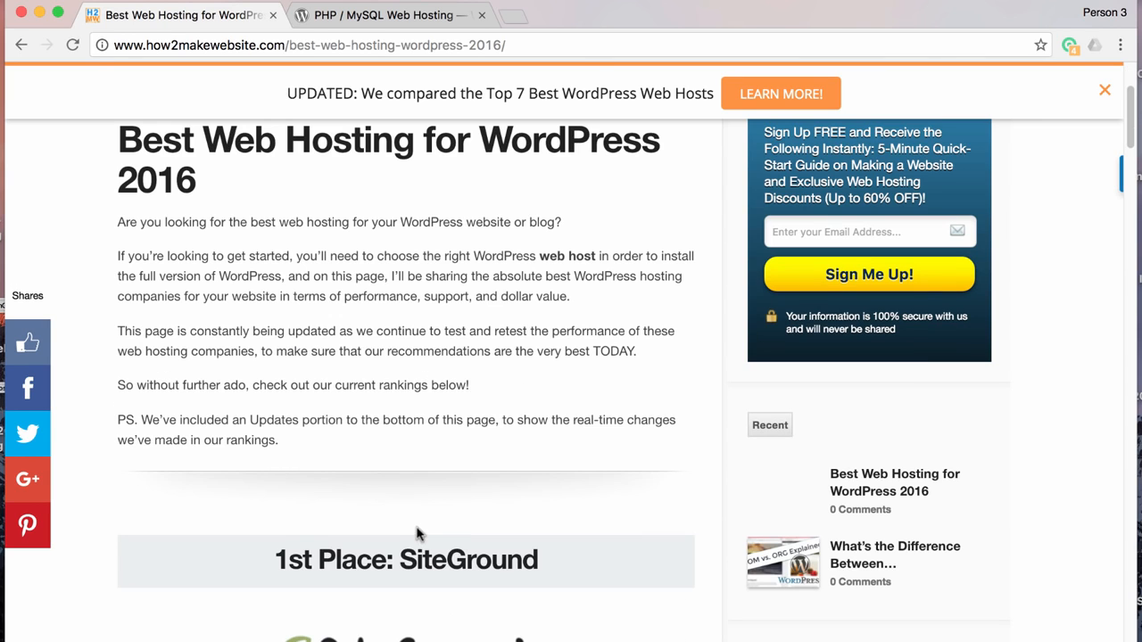
scroll(419, 534, down, 1)
scroll(420, 525, up, 4)
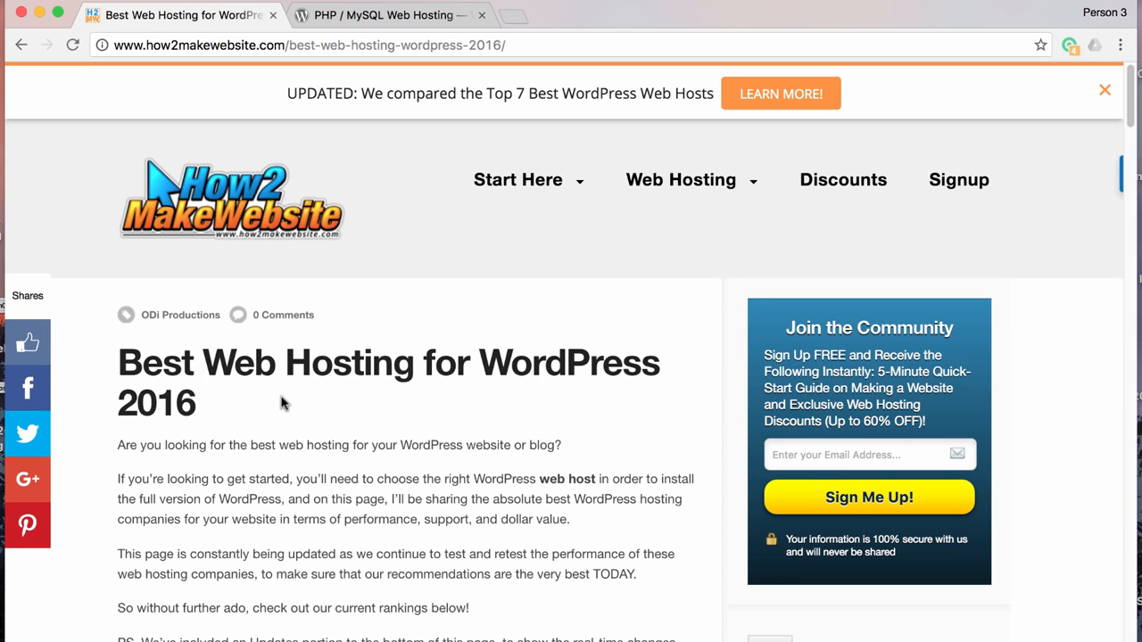
scroll(259, 392, down, 1)
scroll(255, 392, down, 5)
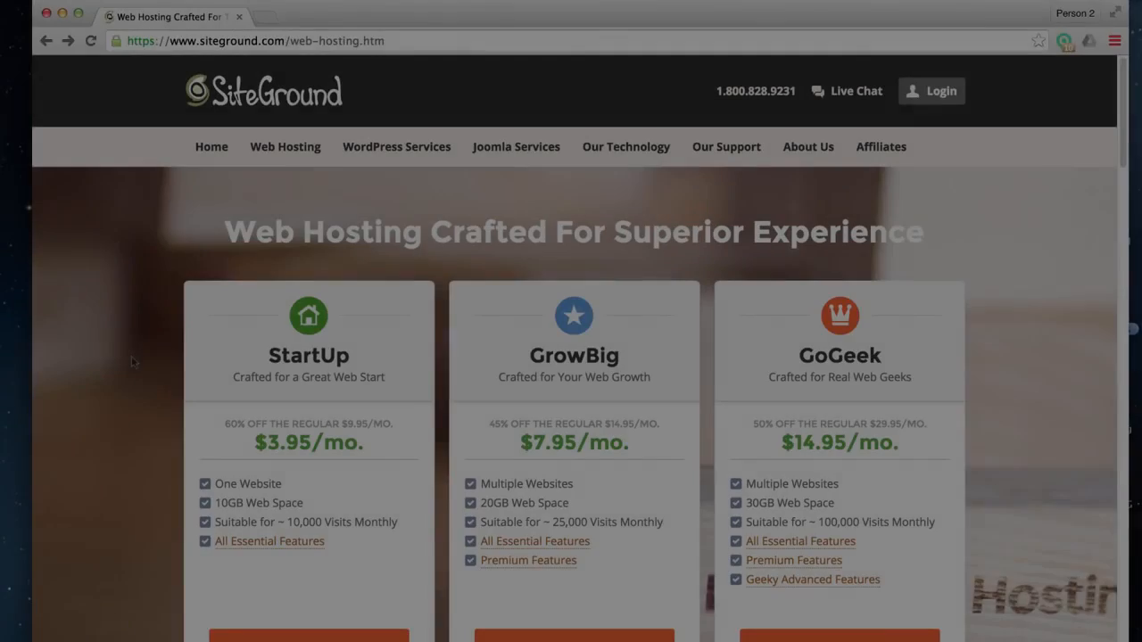
Compare SiteGround's StartUp, GrowBig and GoGeek plans, examining their prices, limits and the details of the essential, premium and geeky features.
scroll(123, 406, down, 1)
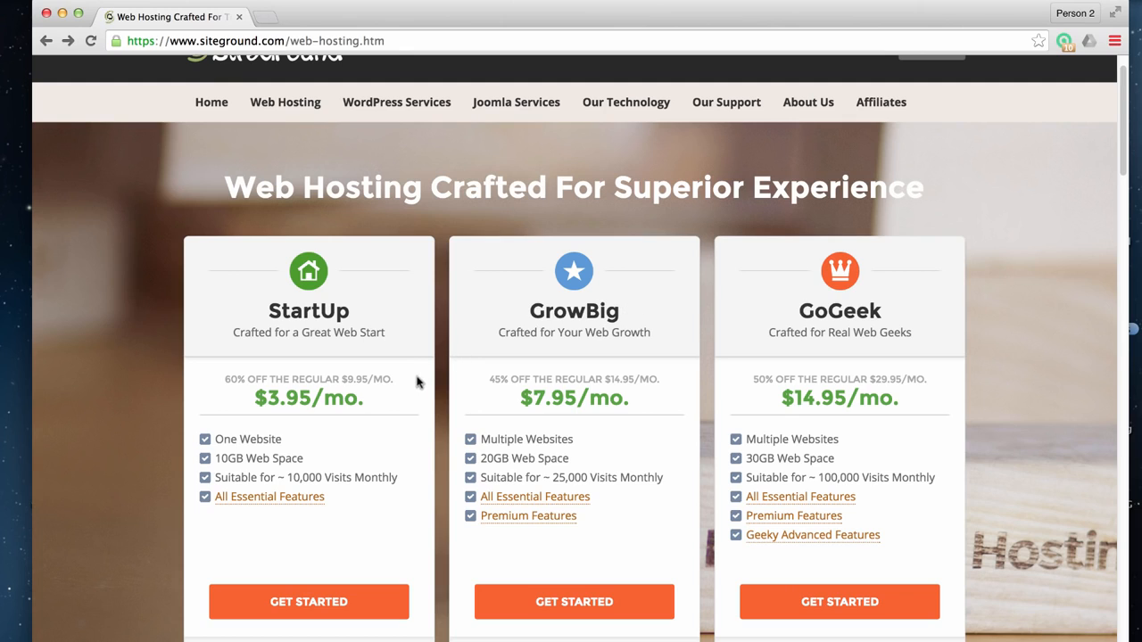
mouse_move(225, 379)
mouse_down()
mouse_move(413, 378)
mouse_move(226, 382)
mouse_up()
mouse_move(541, 515)
mouse_move(869, 532)
mouse_move(550, 516)
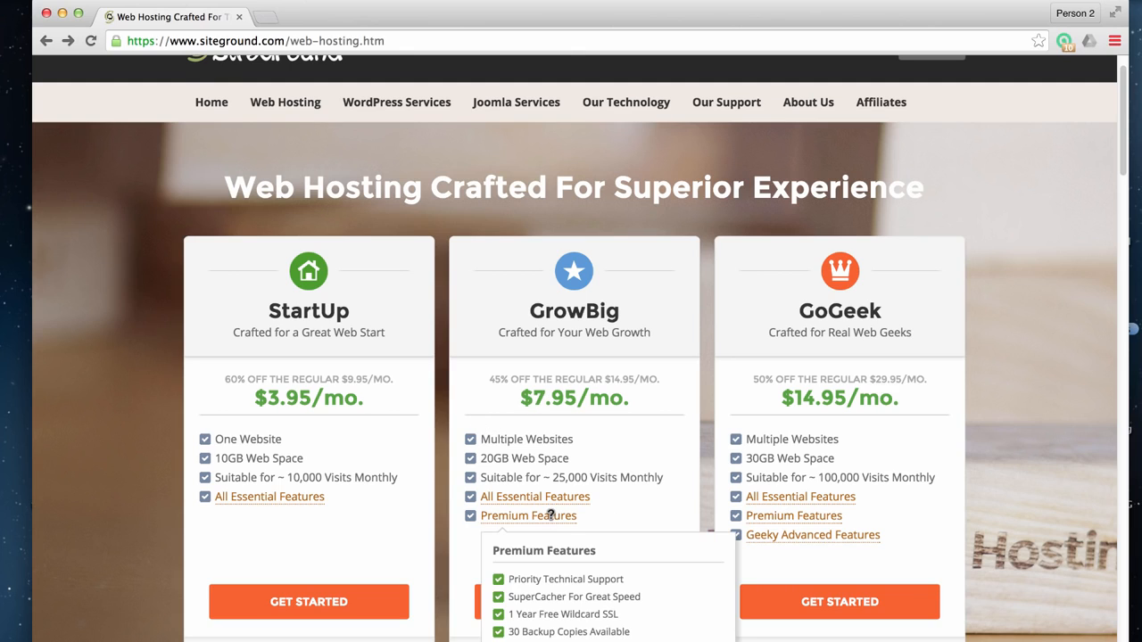
mouse_move(553, 496)
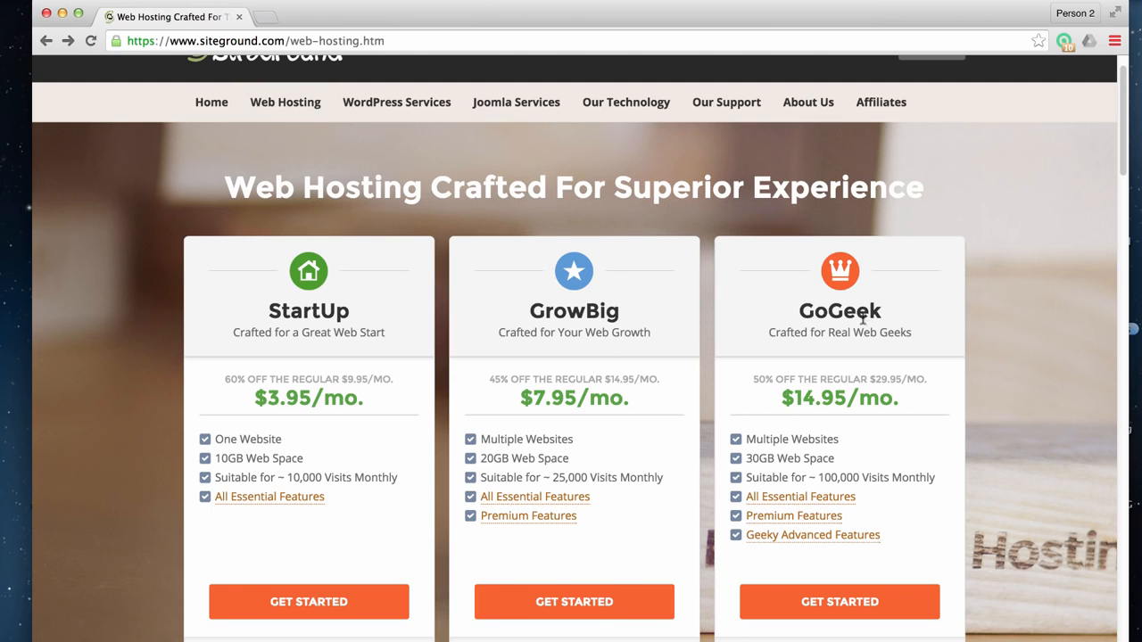
mouse_move(538, 529)
scroll(586, 446, down, 1)
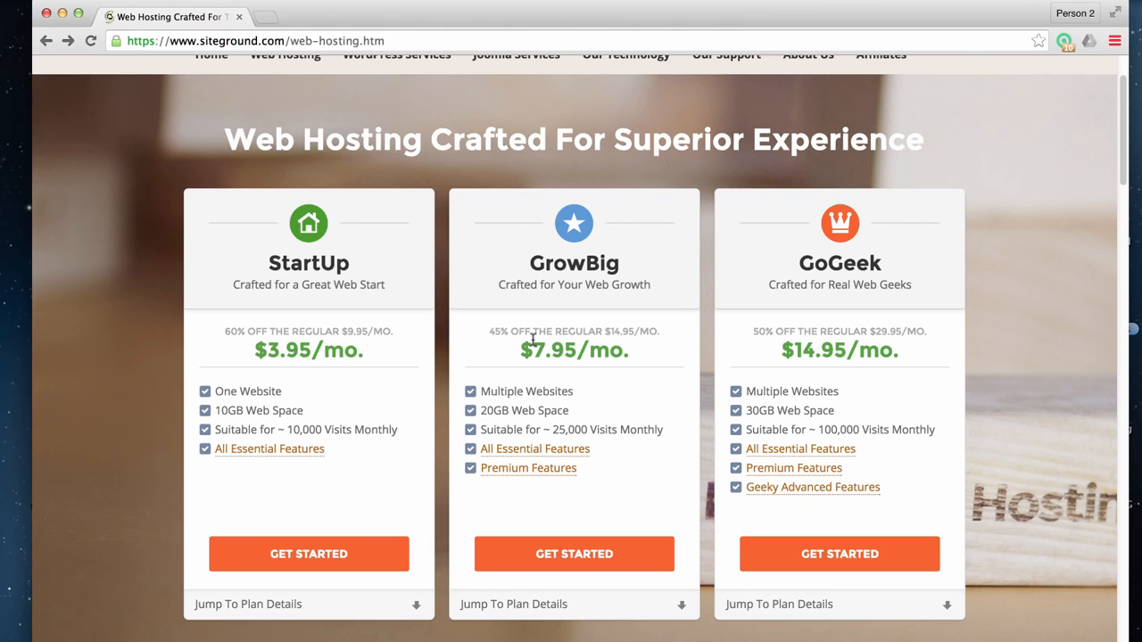
Start an order from the GrowBig plan and proceed with registering the new domain jetsetmonday.com.
click(611, 560)
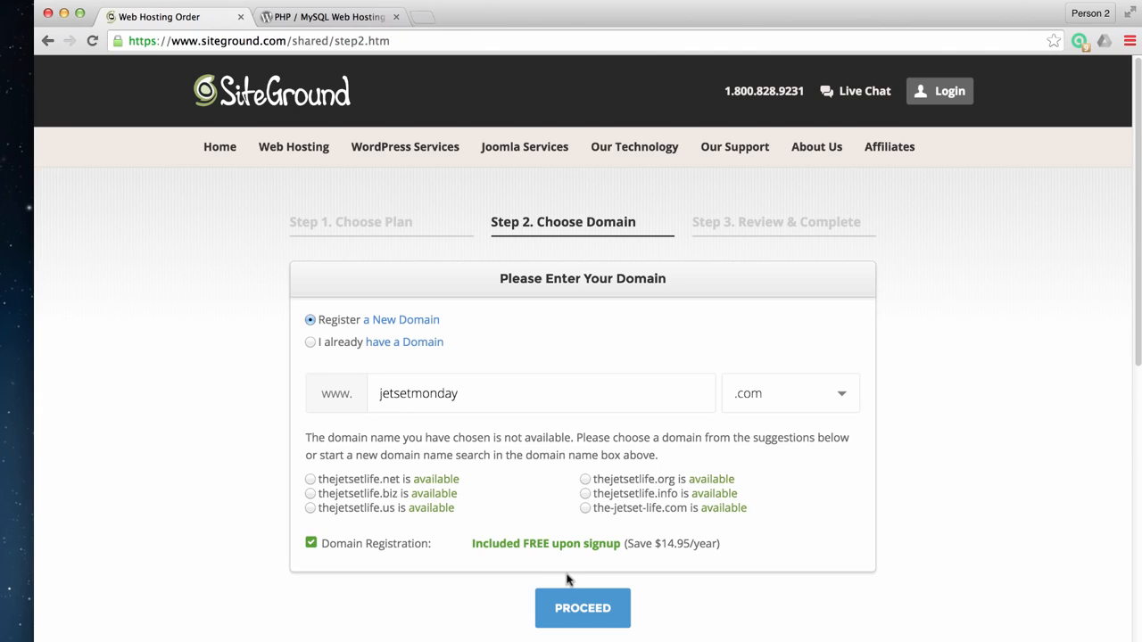
click(596, 607)
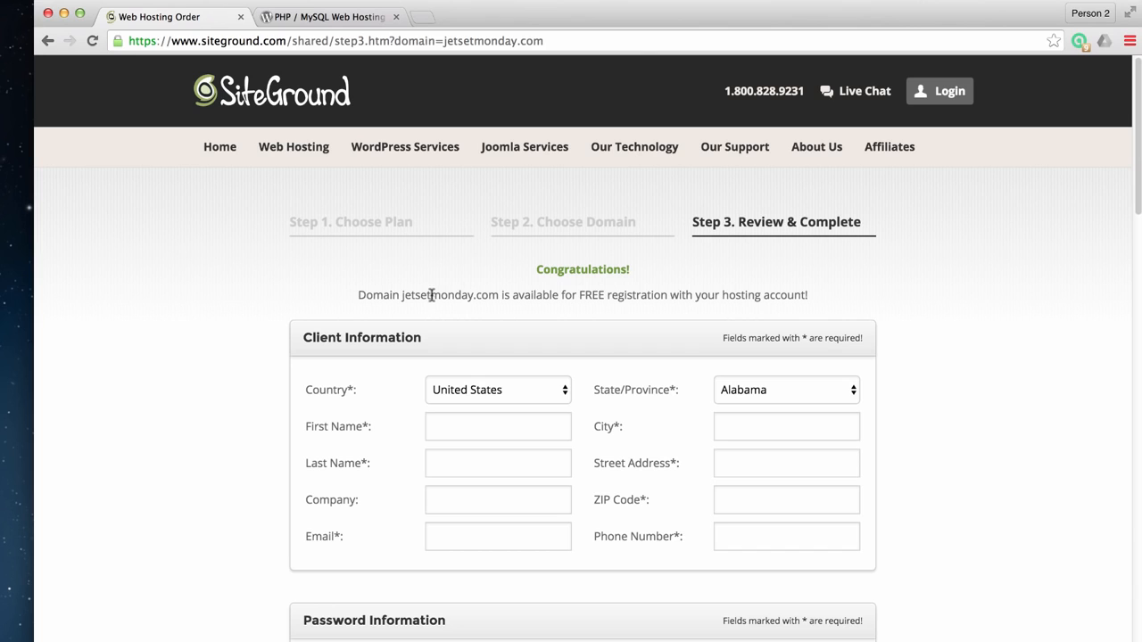
Look through the order form's client, password and payment sections, and review the data center options, keeping Chicago (USA).
scroll(510, 438, down, 3)
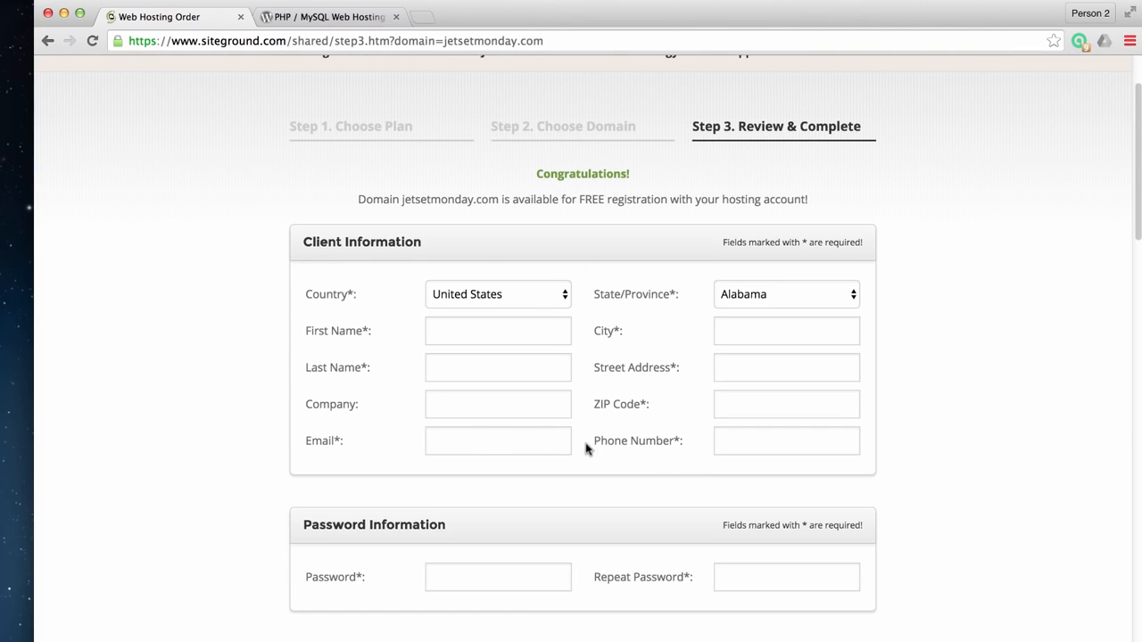
scroll(583, 444, down, 10)
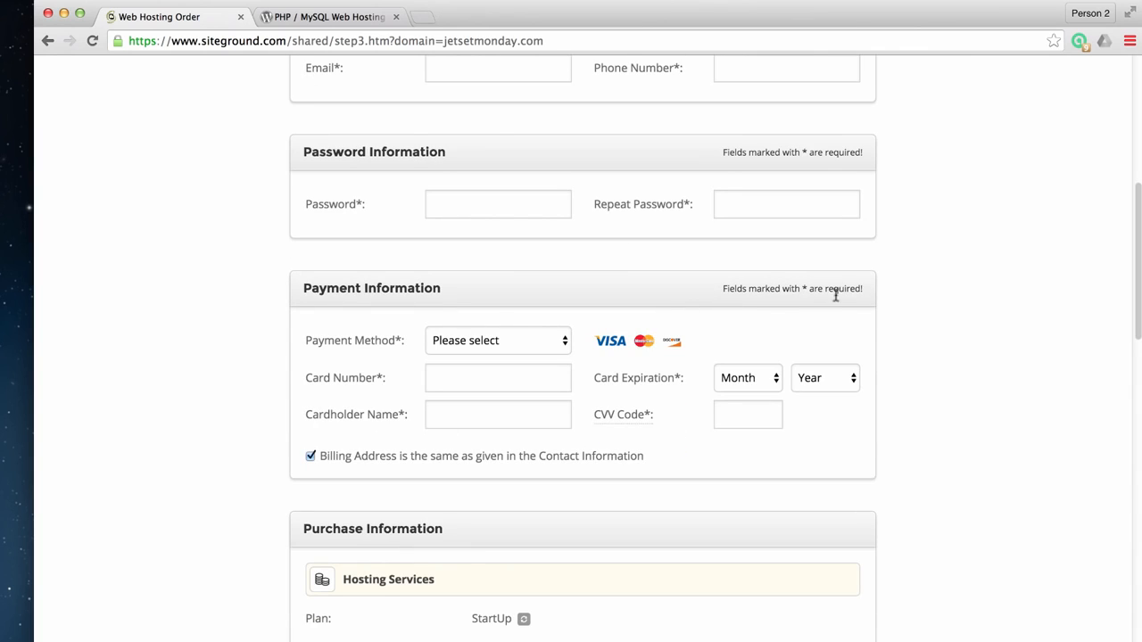
scroll(517, 352, down, 12)
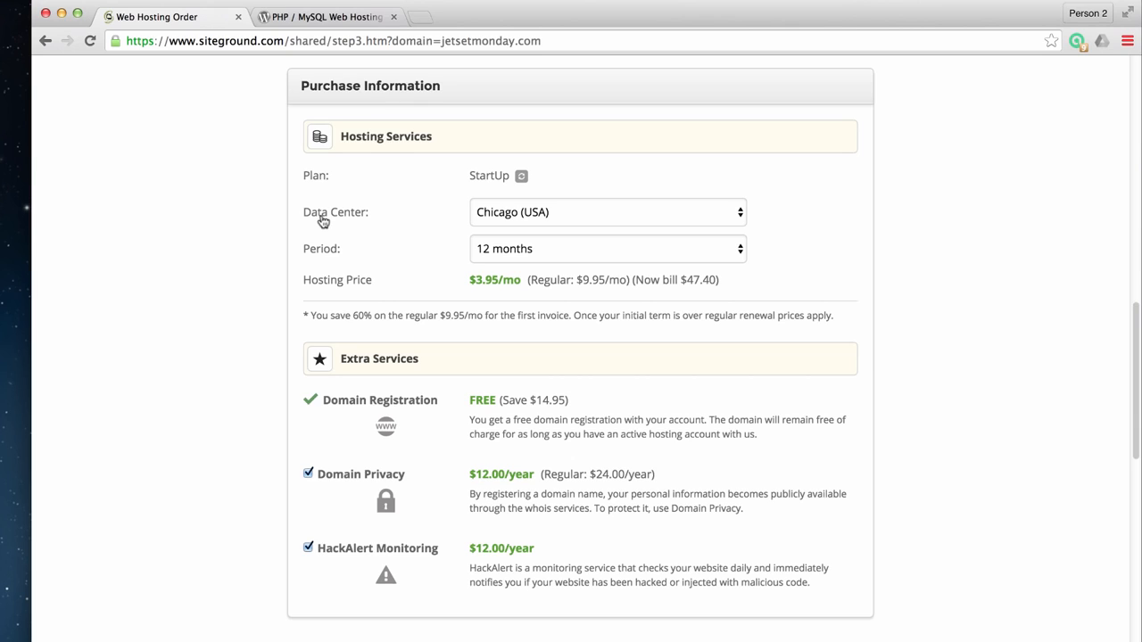
click(641, 219)
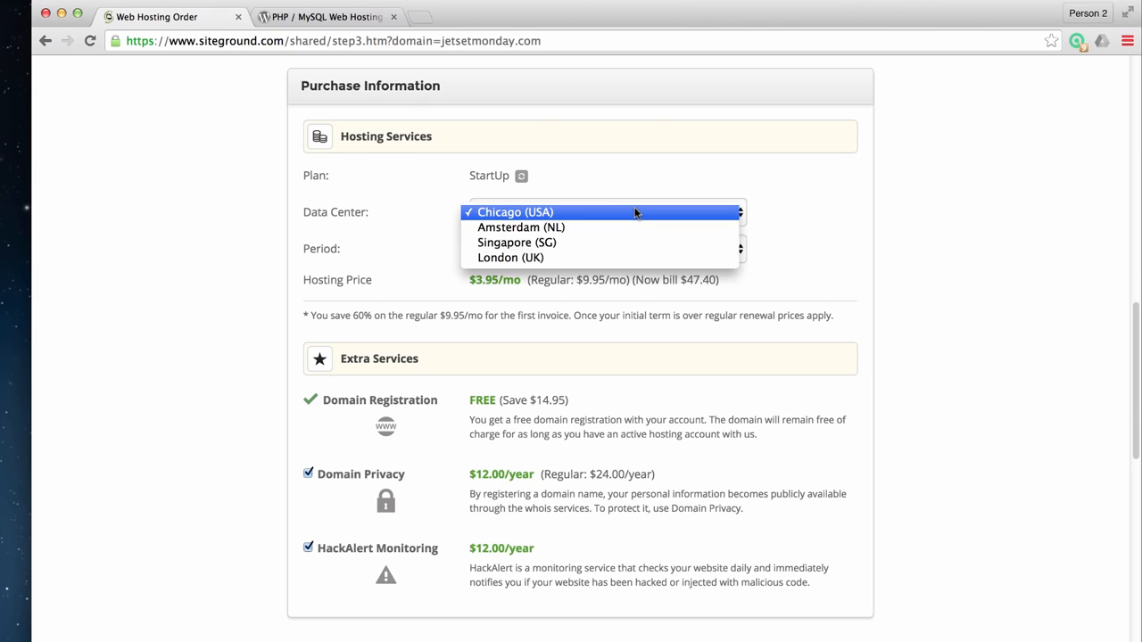
click(267, 225)
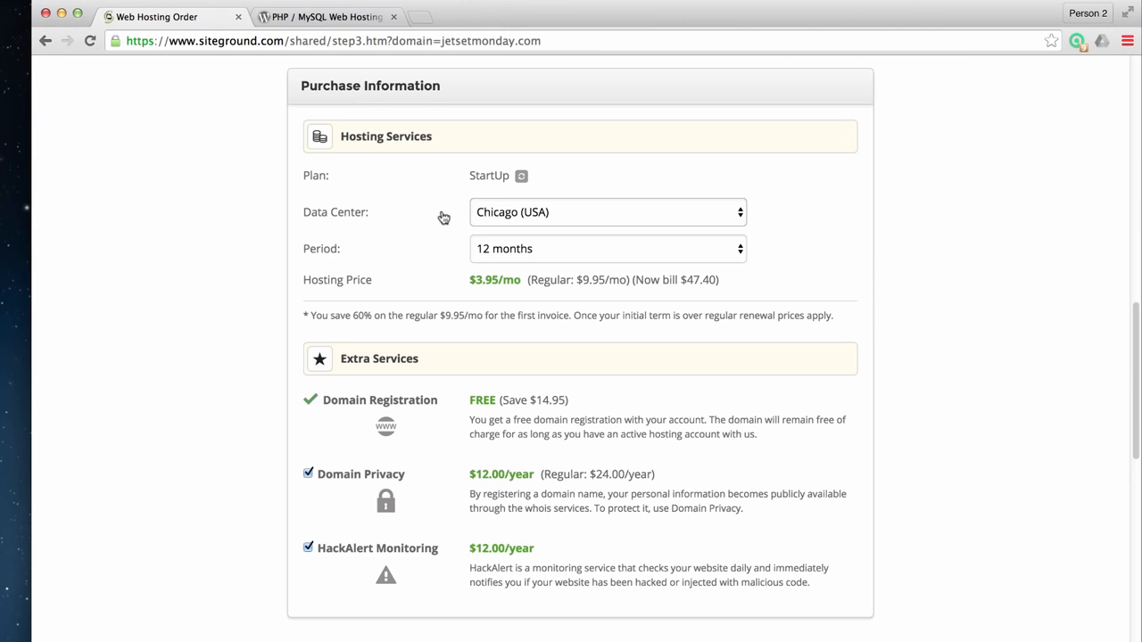
click(525, 214)
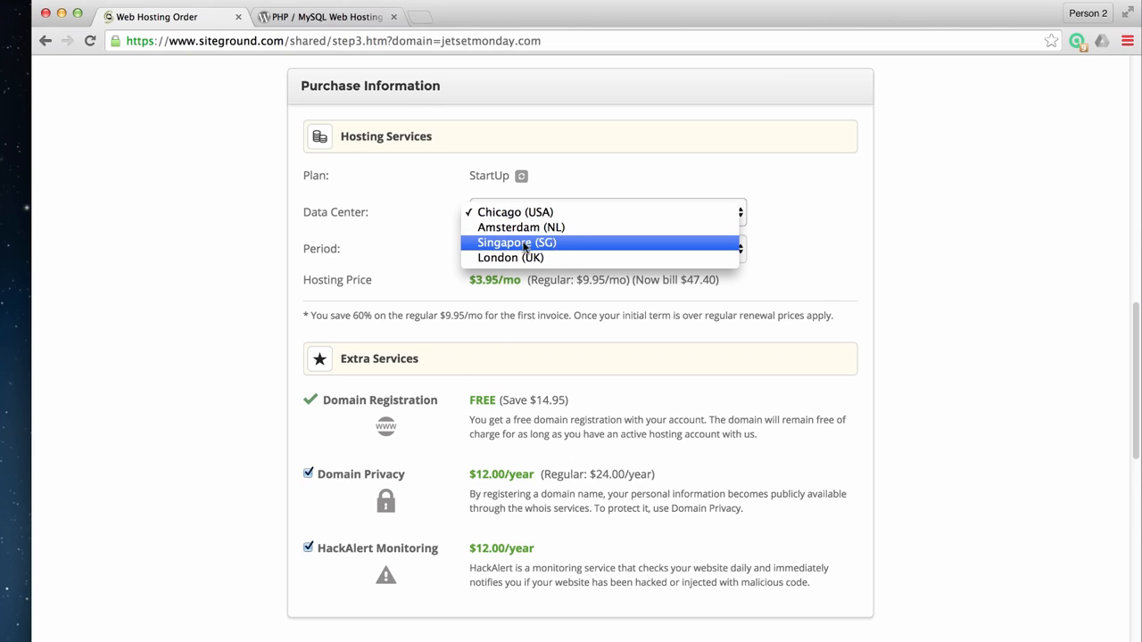
click(254, 238)
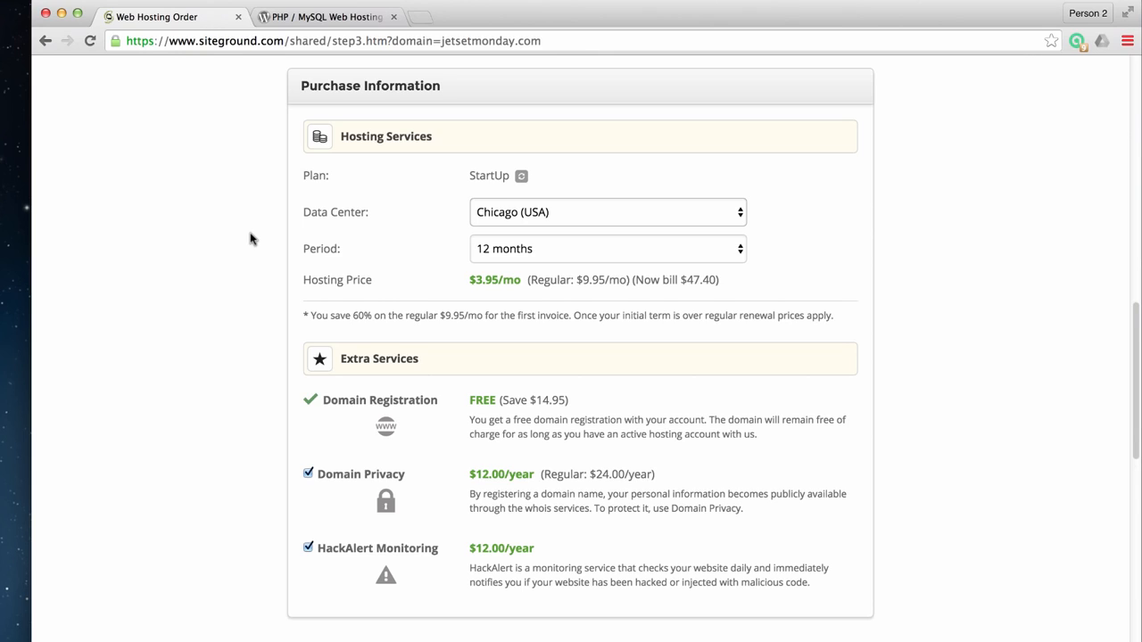
click(590, 213)
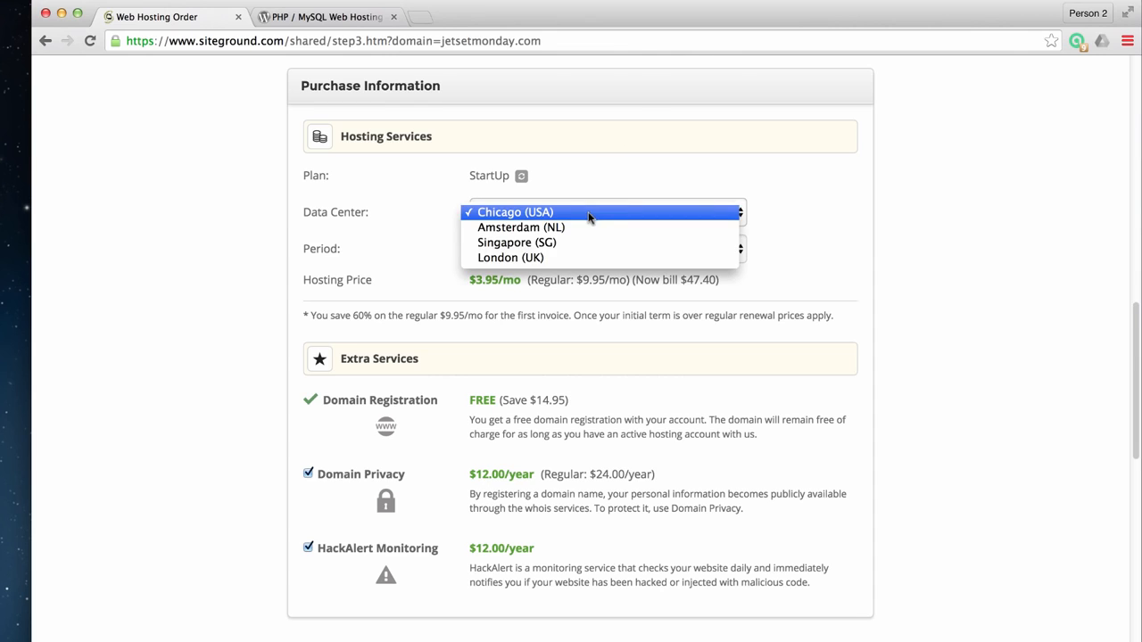
click(575, 219)
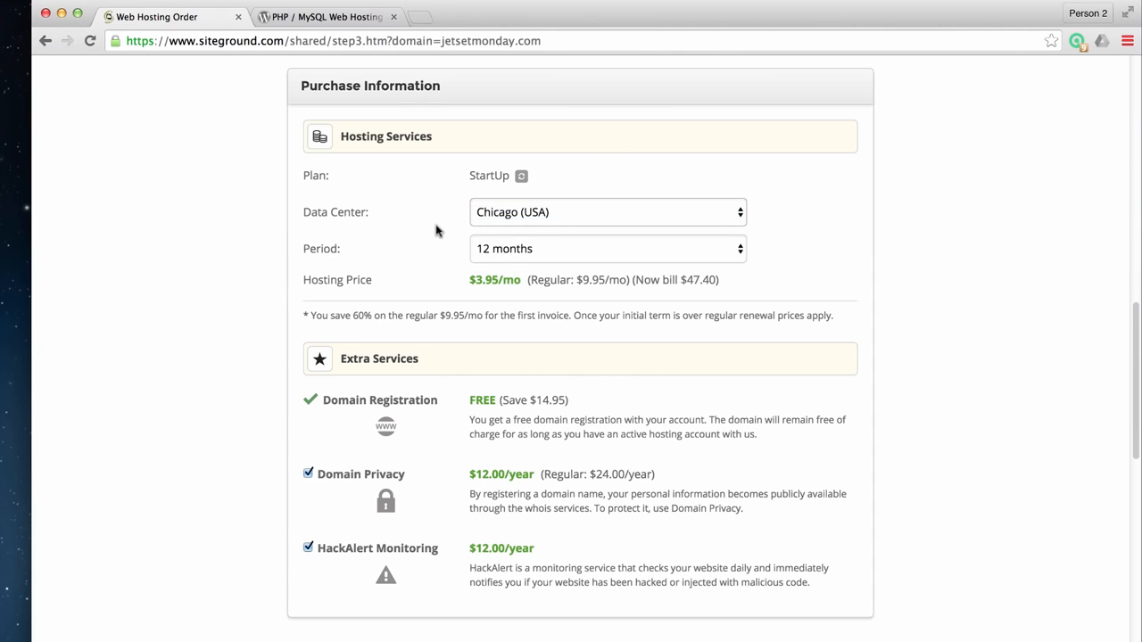
Try a 24-month hosting period, set it back to 12 months, and review the other period options.
click(557, 247)
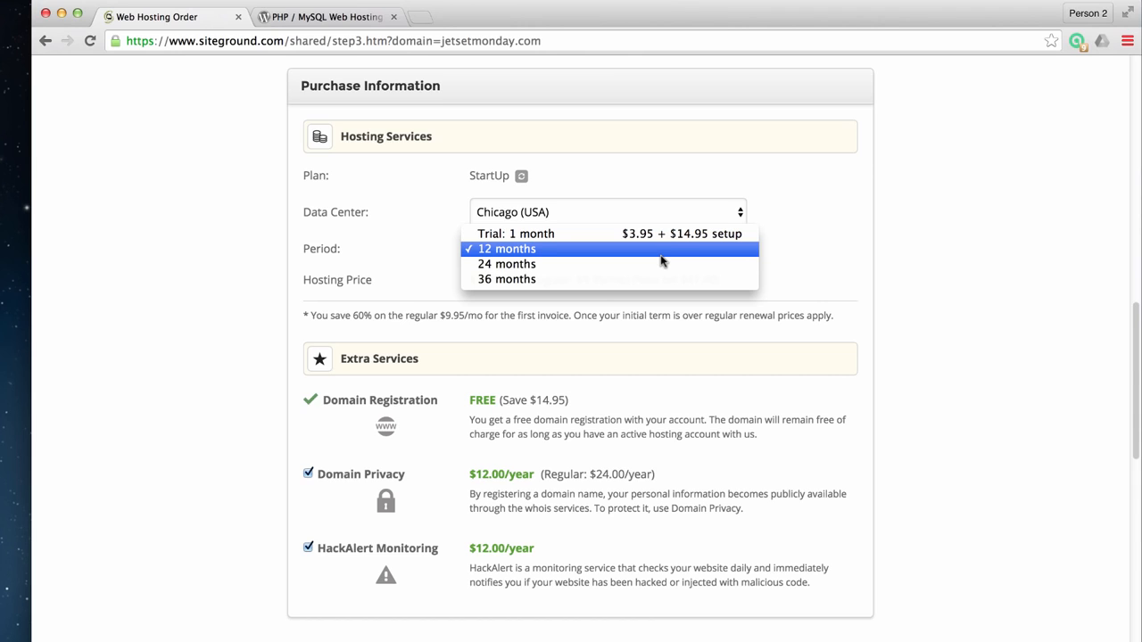
click(557, 264)
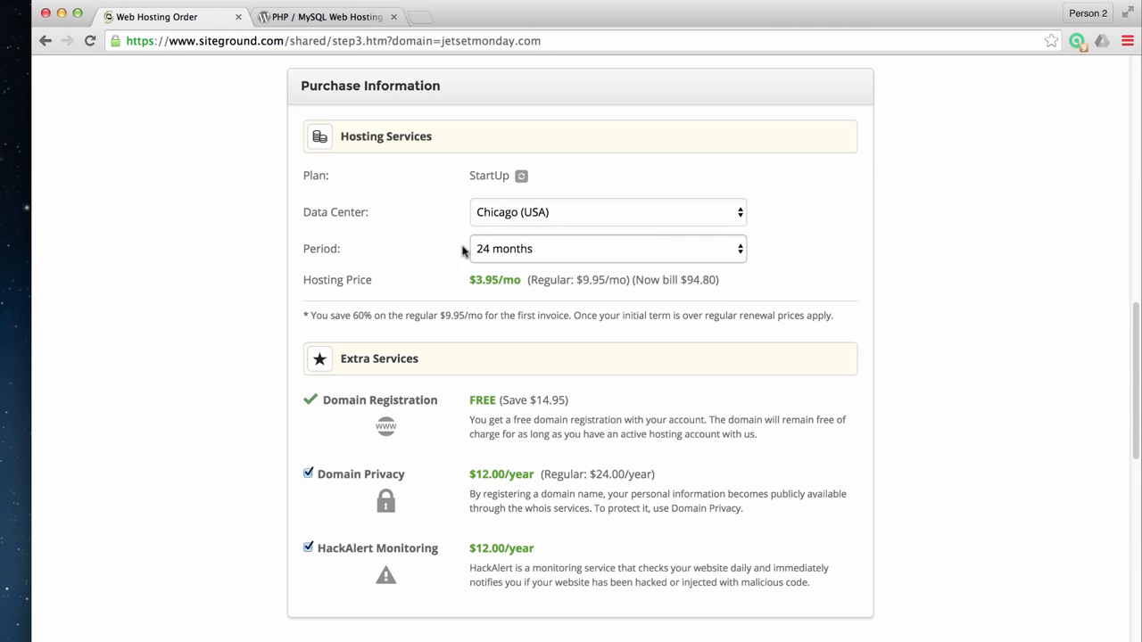
click(535, 248)
click(526, 234)
click(518, 250)
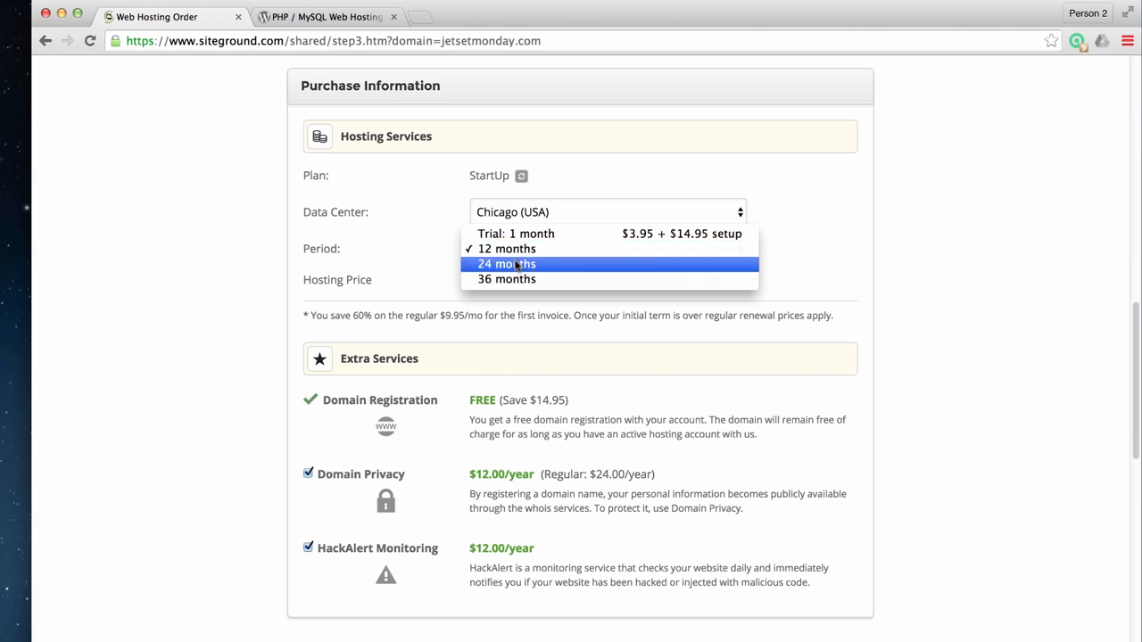
click(406, 248)
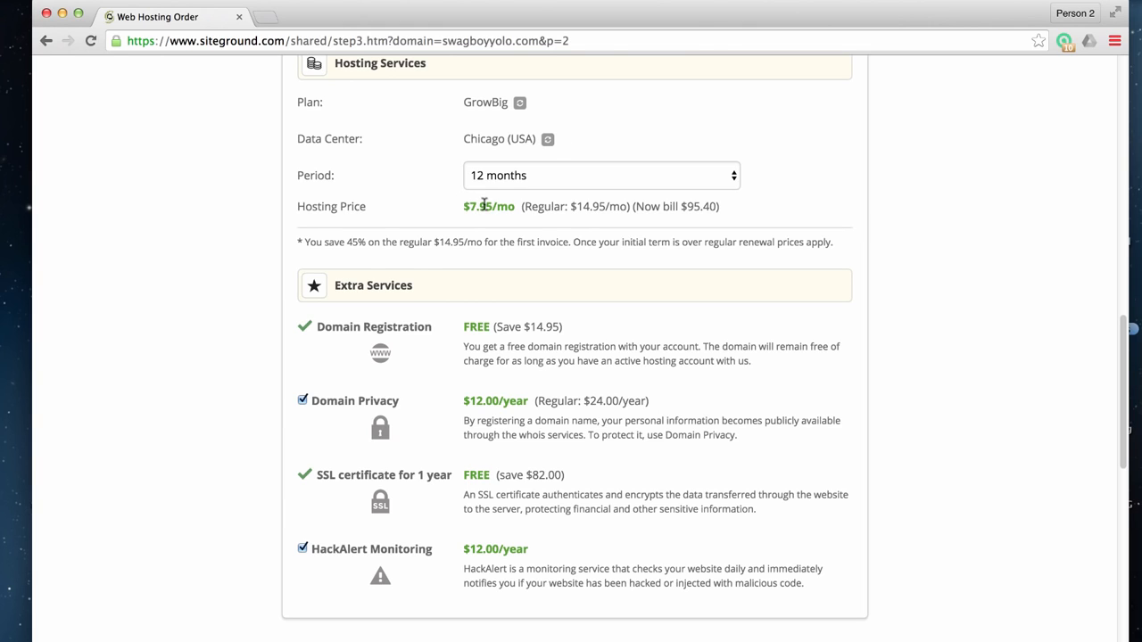
Submit the payment for the 12-month StartUp hosting order with Domain Privacy.
scroll(436, 282, down, 1)
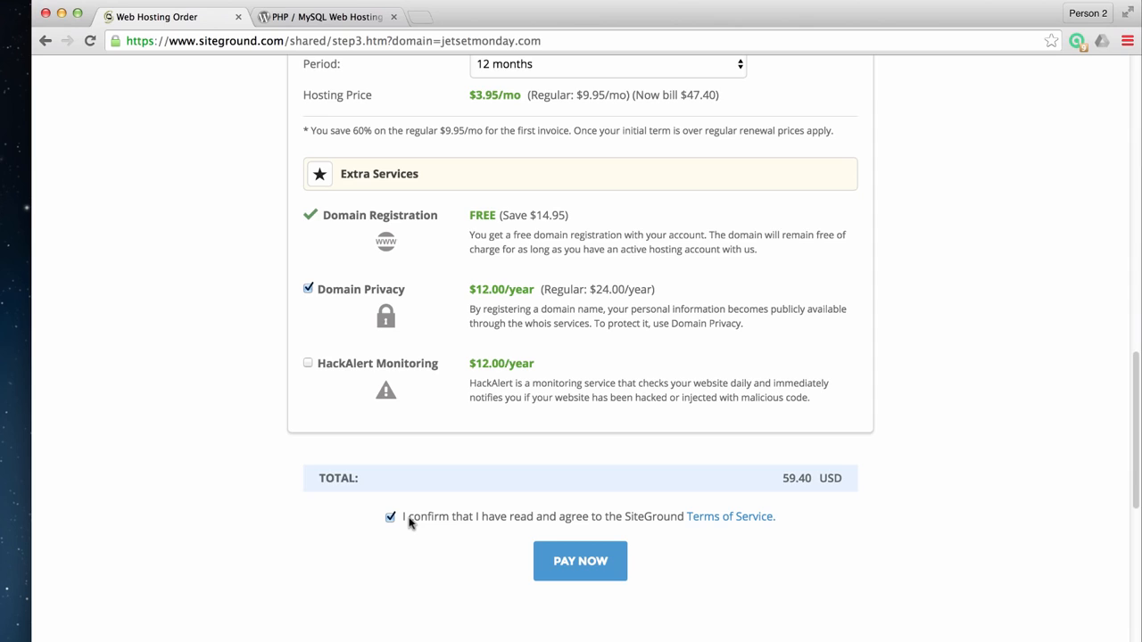
click(571, 562)
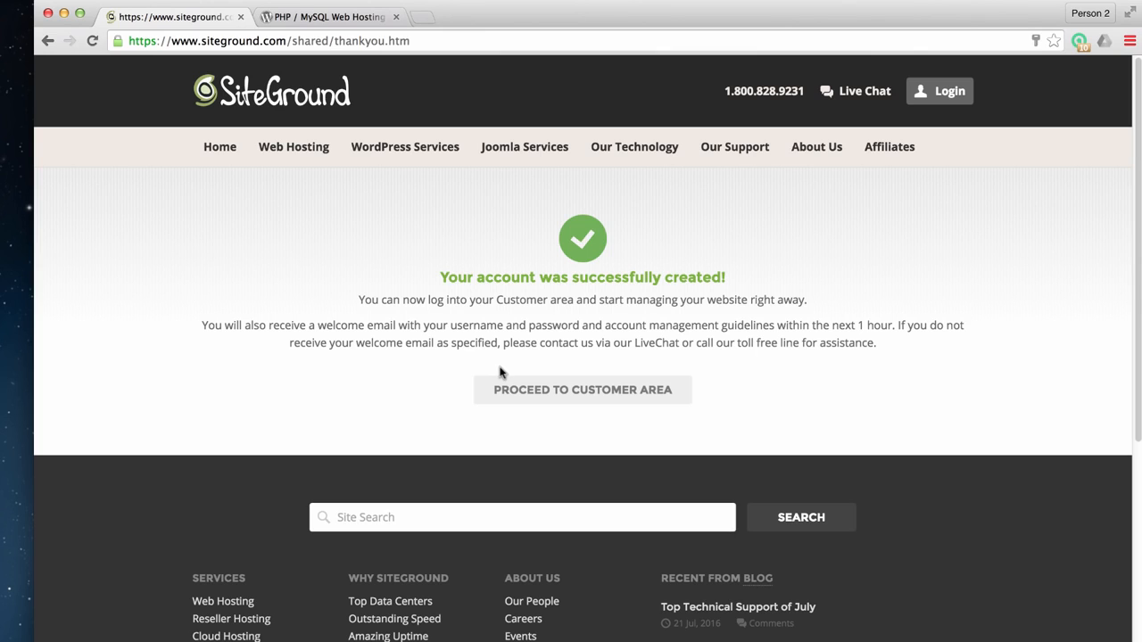
Proceed to the customer area and dismiss the account setup wizard with the option "Thanks, but I don't need help".
click(592, 397)
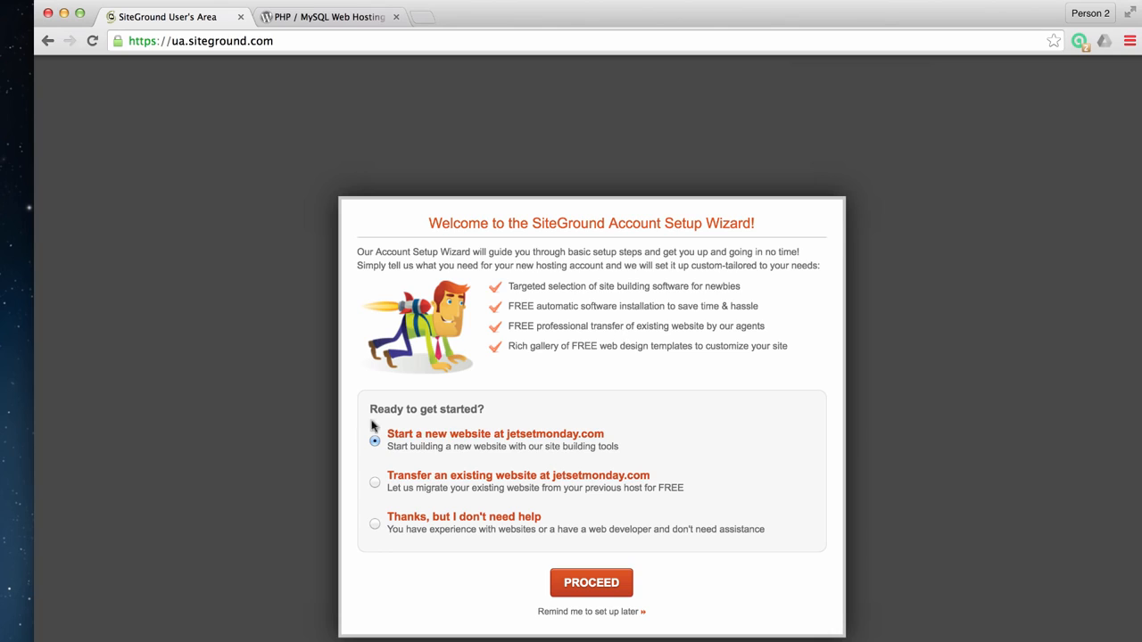
click(375, 524)
click(585, 580)
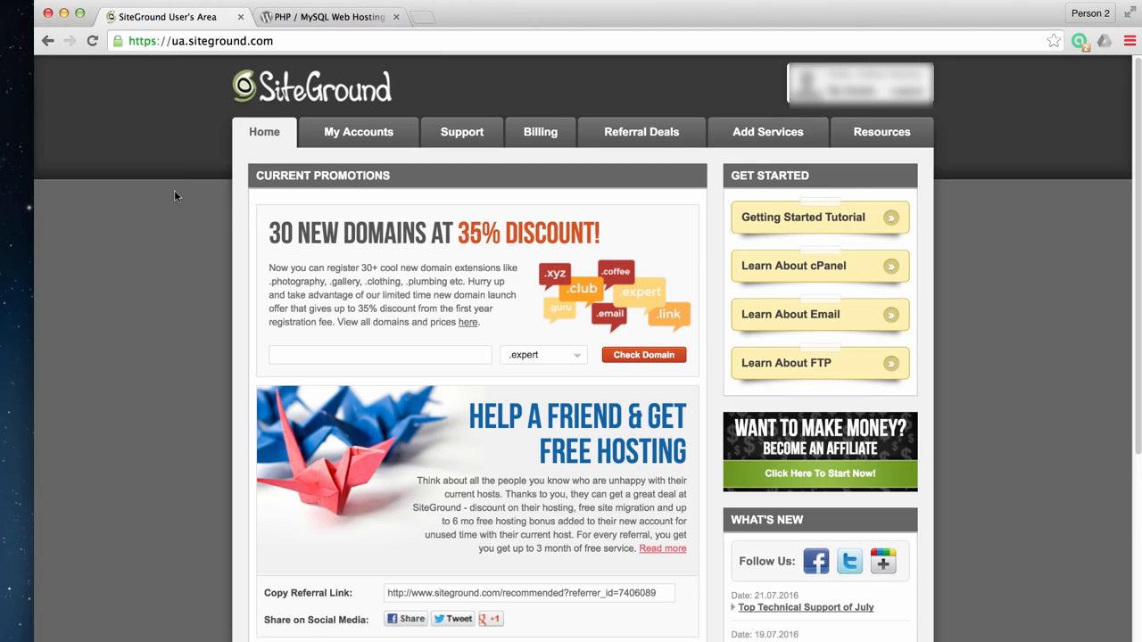
Open the hosting account for jetsetmonday.com and proceed to its cPanel with secure access enabled.
click(362, 132)
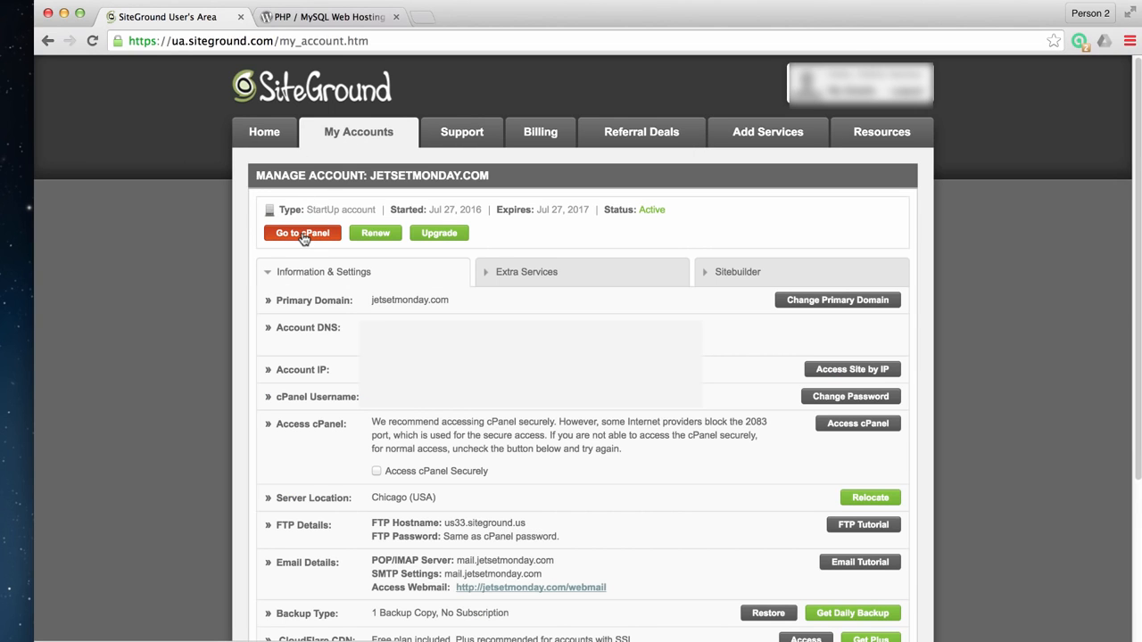
click(303, 234)
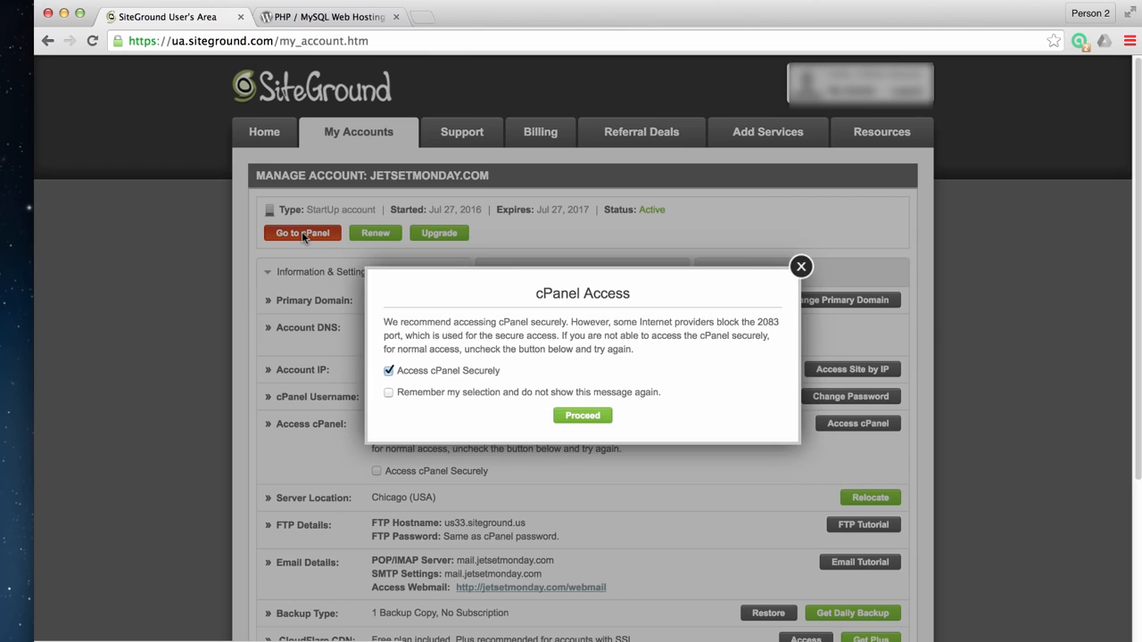
click(568, 418)
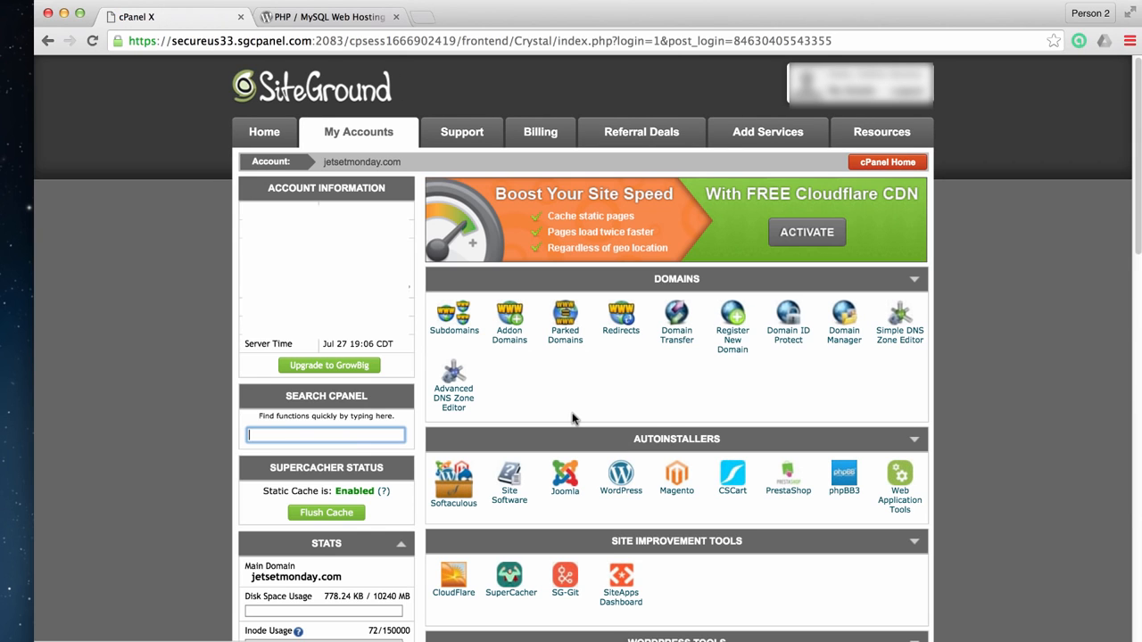
click(194, 260)
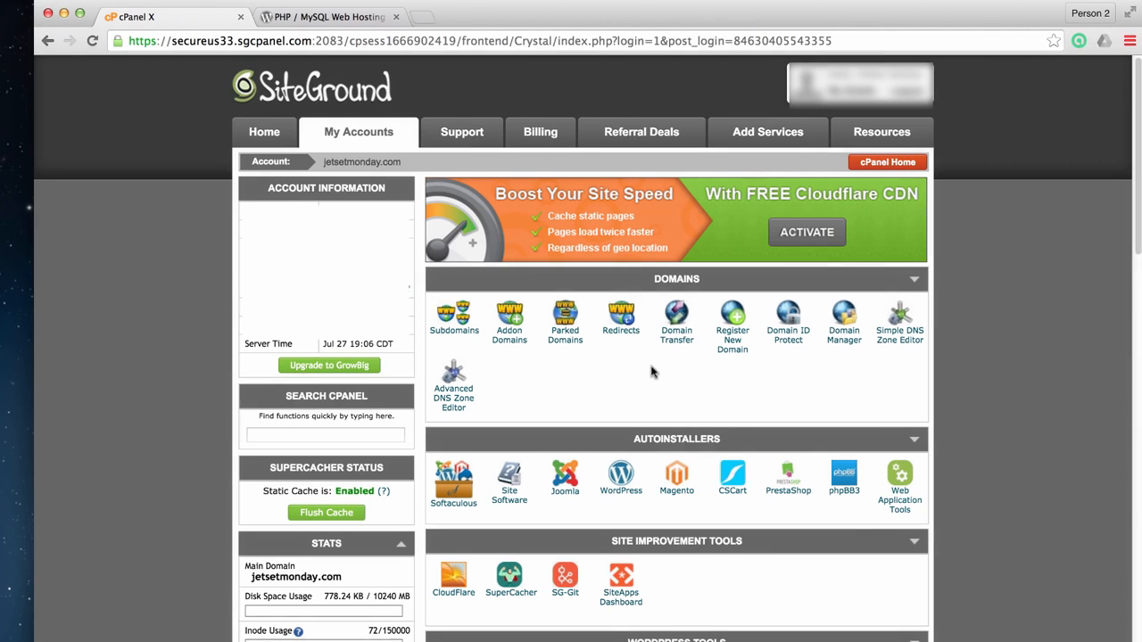
Launch the WordPress Installer from the WordPress Tools and open its installation form.
scroll(624, 379, down, 5)
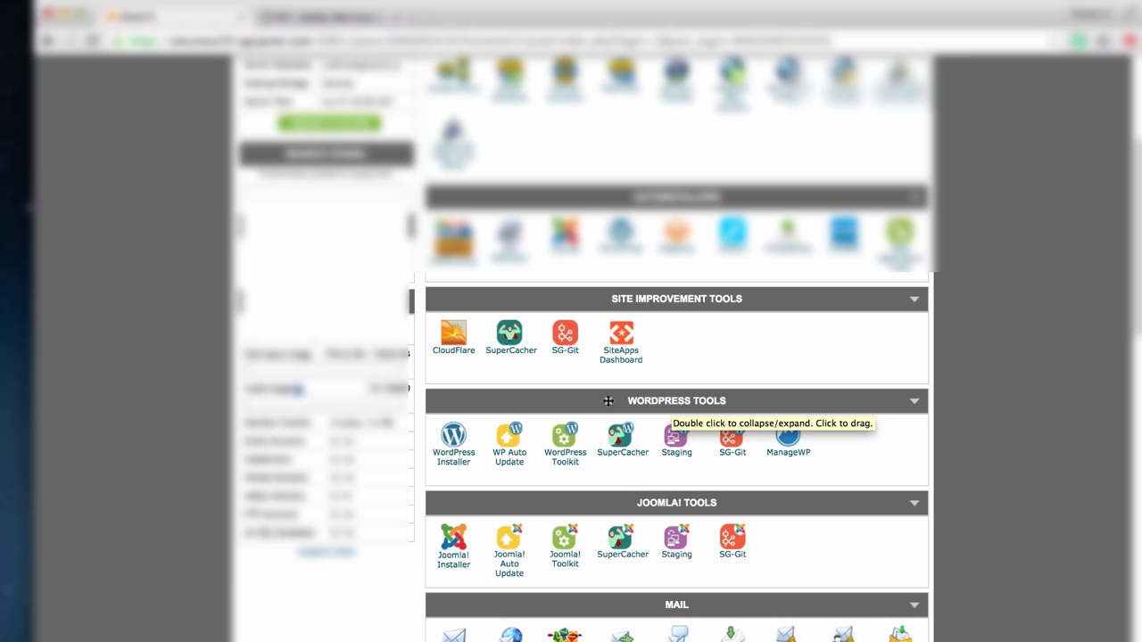
click(455, 459)
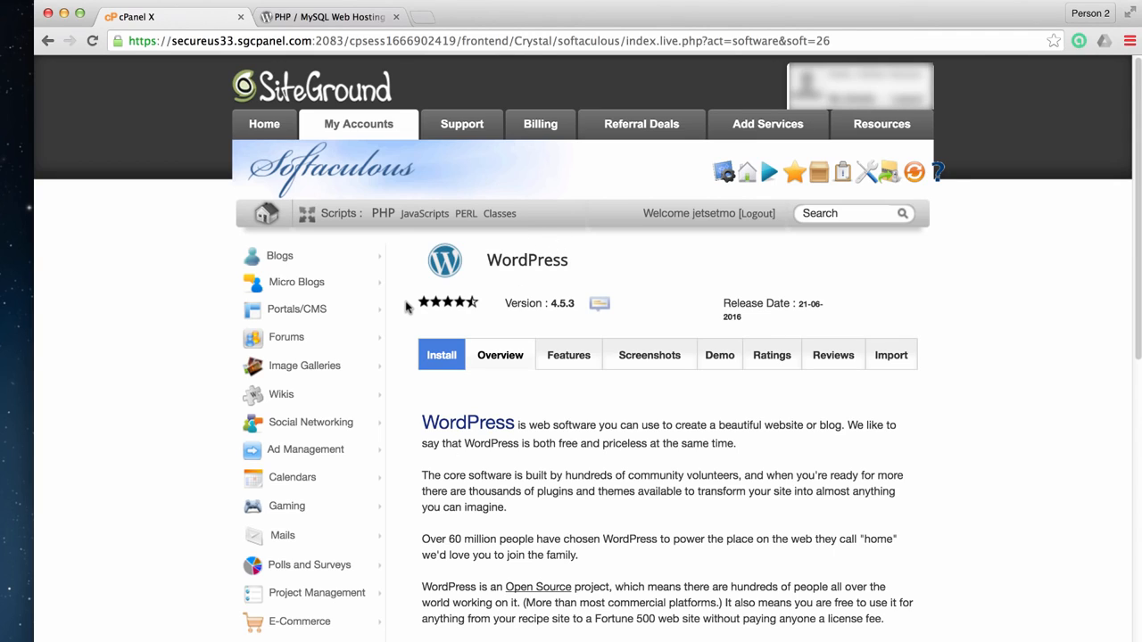
click(441, 361)
scroll(508, 459, down, 2)
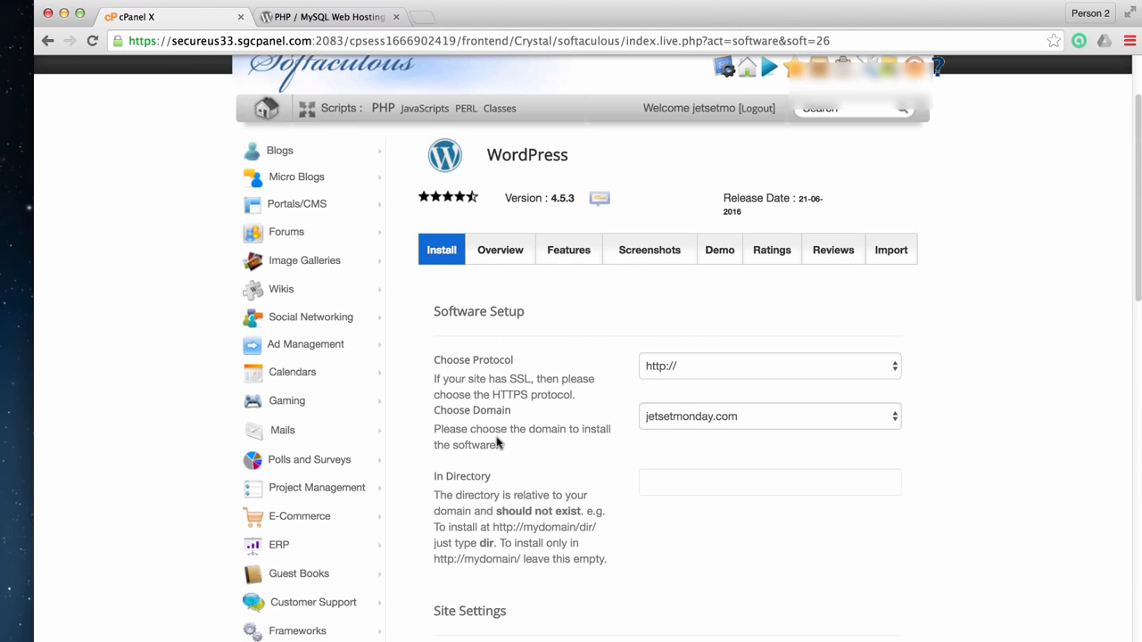
Review the software setup for jetsetmonday.com and set the site name to "Jet Set Monday".
scroll(530, 419, down, 4)
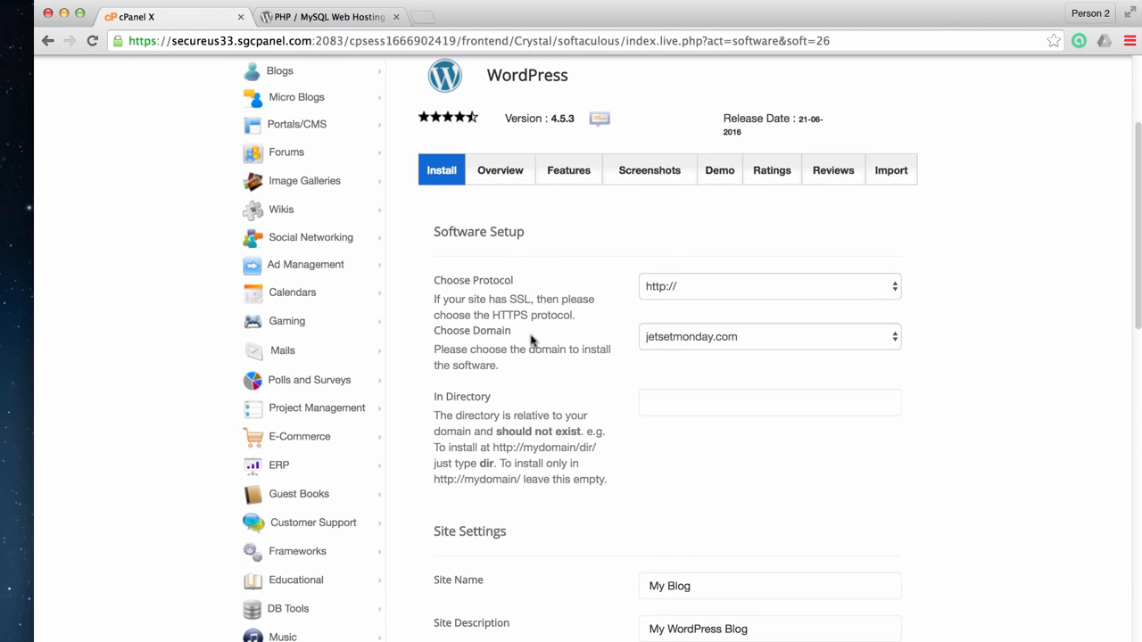
scroll(524, 426, down, 4)
scroll(535, 428, up, 5)
click(678, 493)
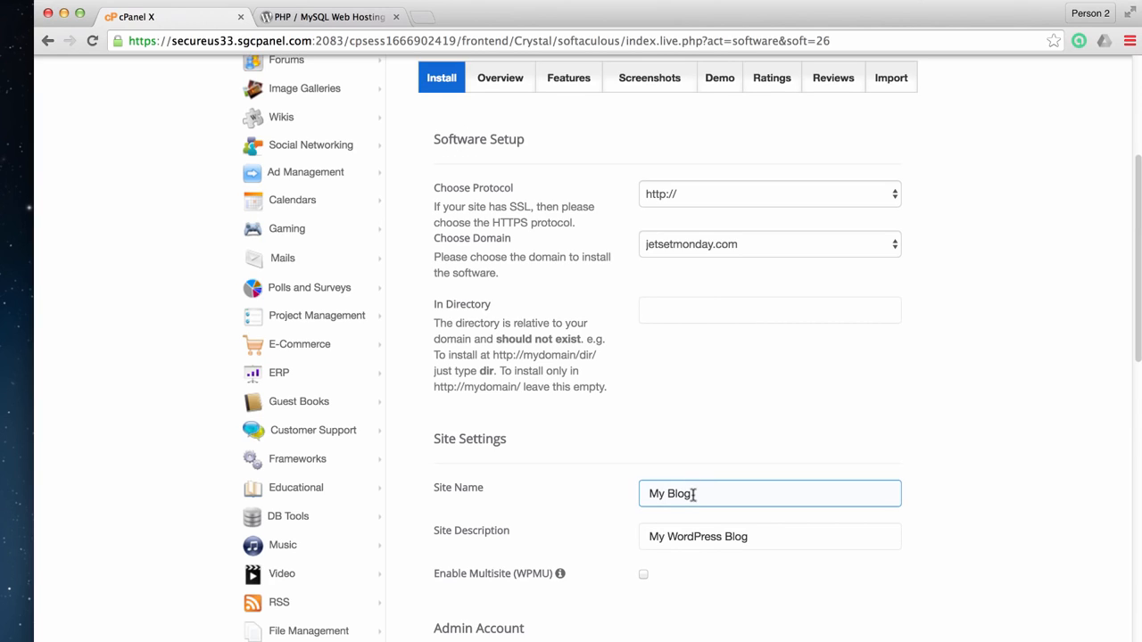
triple_click(694, 496)
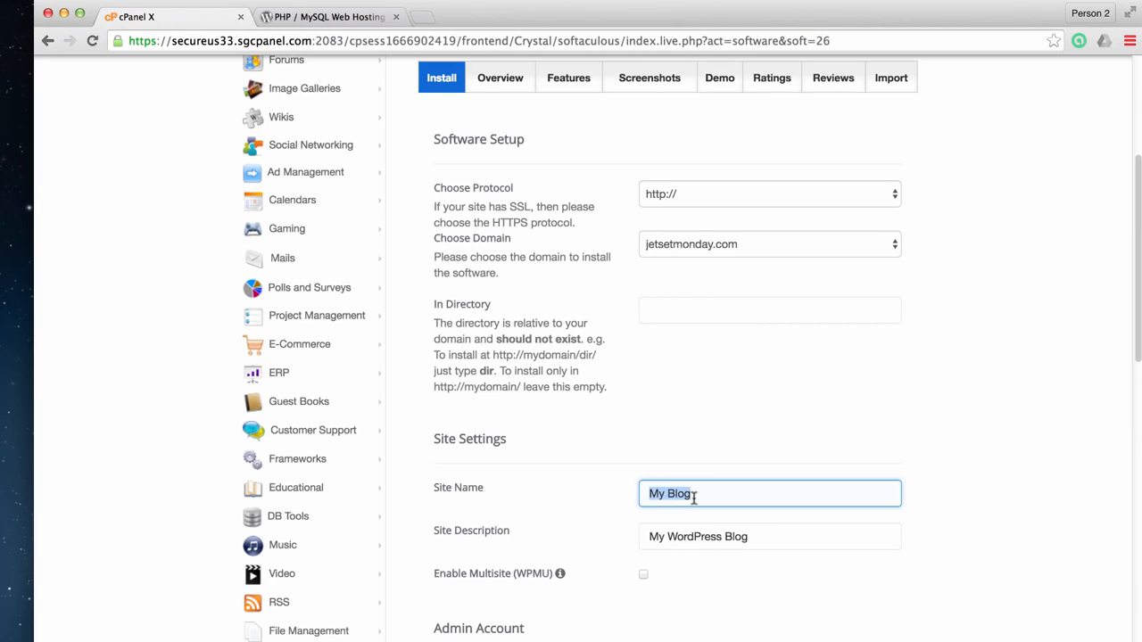
text(Jet Set Mon)
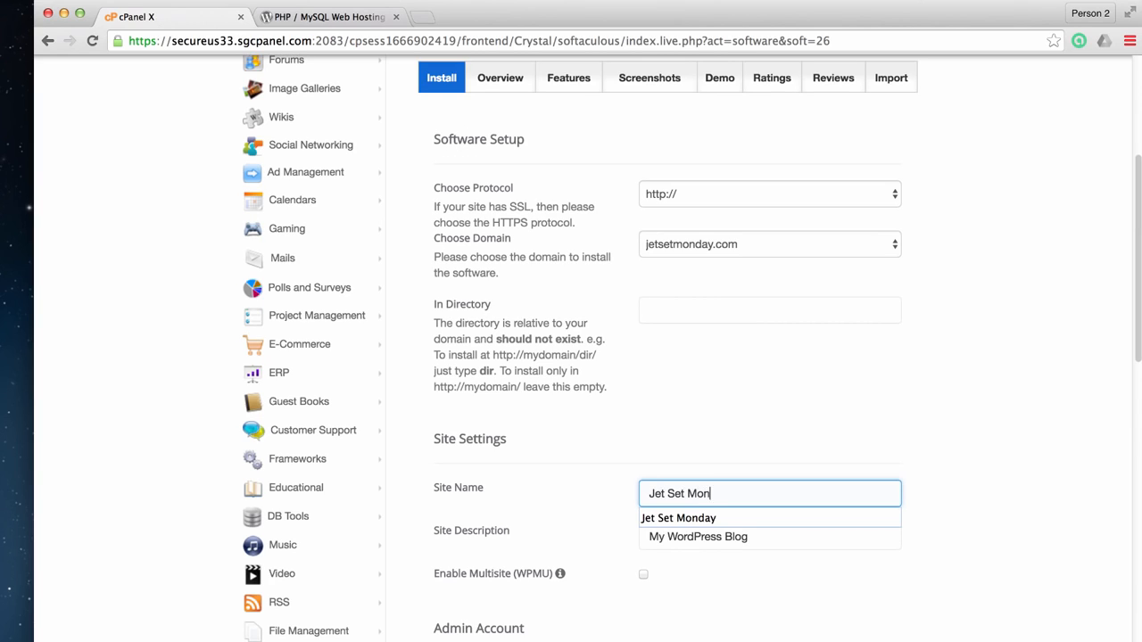
text(day)
Set the site description to "Traveling the World - One Day at a Time".
triple_click(723, 529)
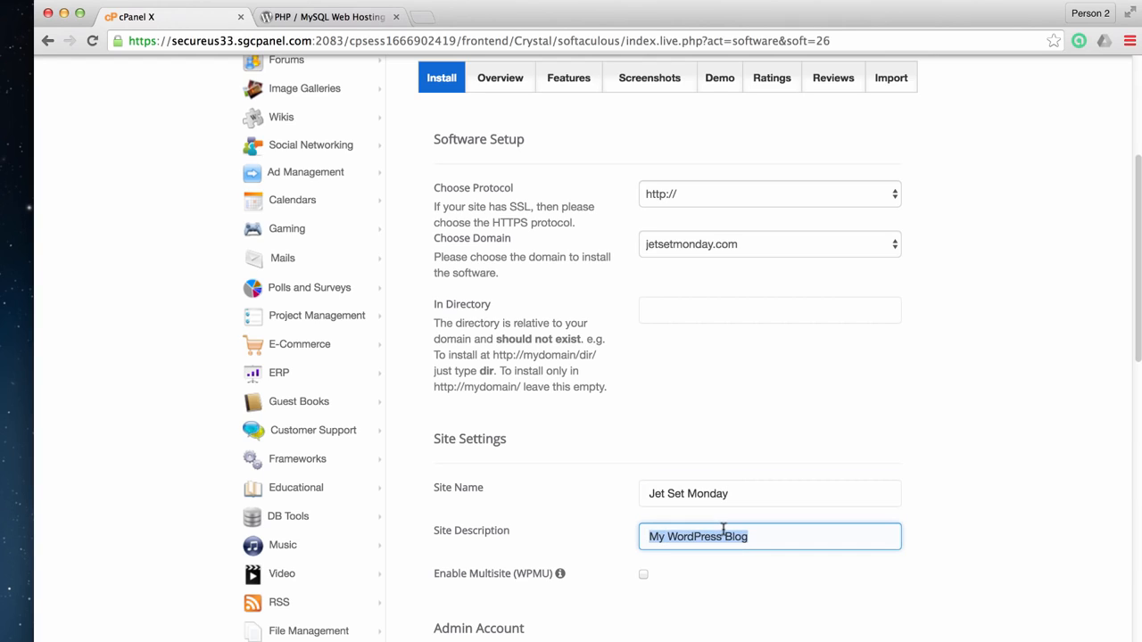
text(Traveling)
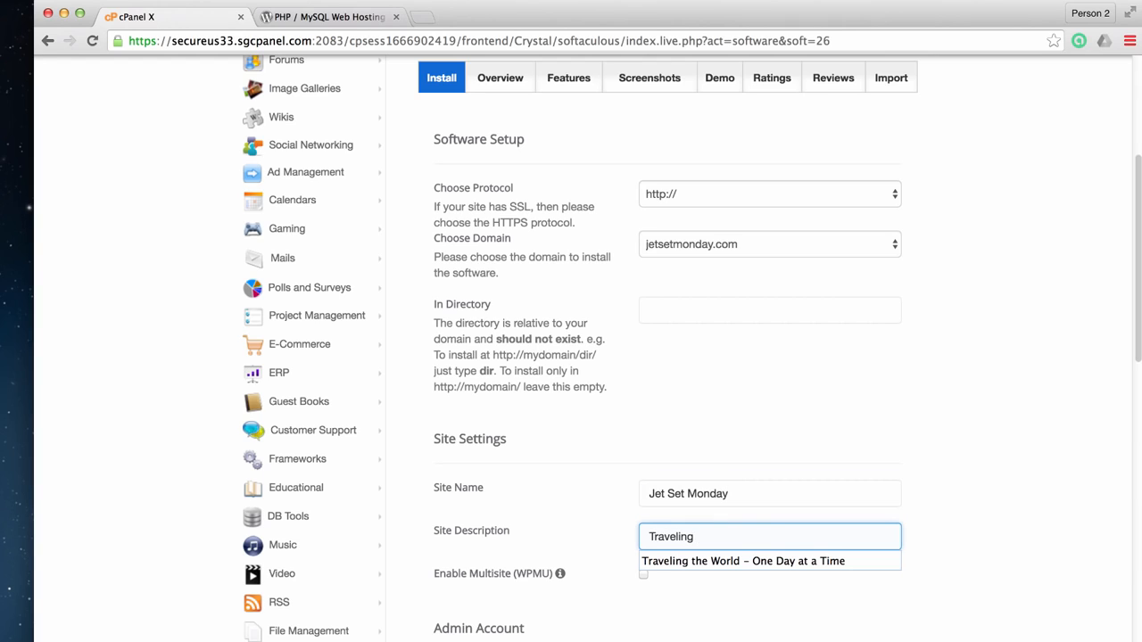
key(Down)
key(Return)
Fill in the admin username, admin password and admin email, and install WordPress in English without plugins or a theme.
scroll(599, 471, down, 3)
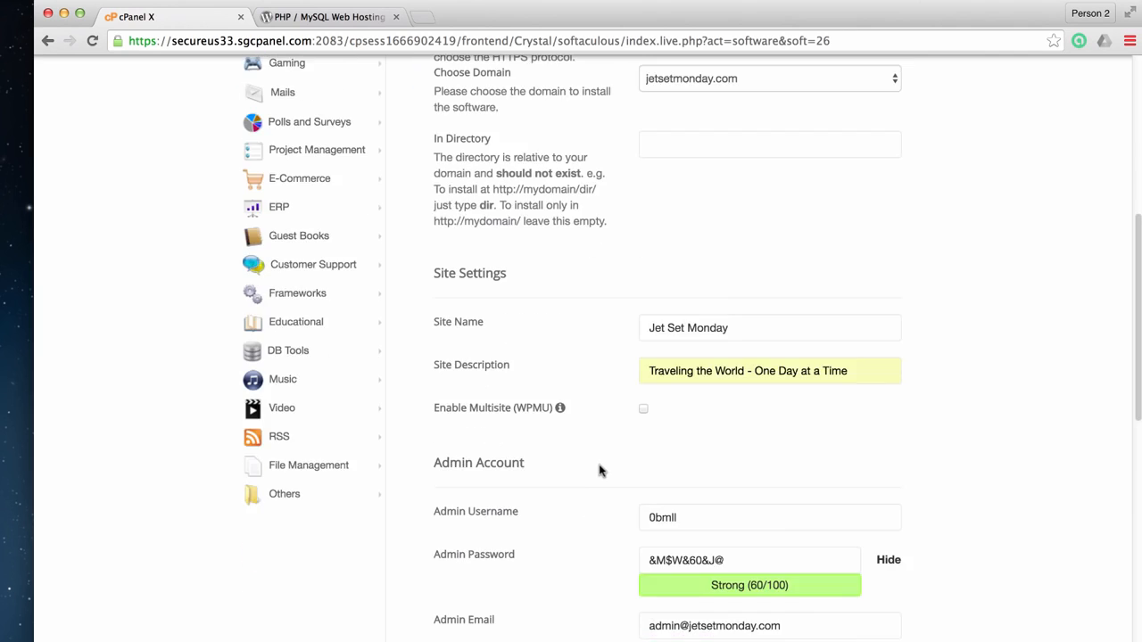
scroll(600, 471, down, 5)
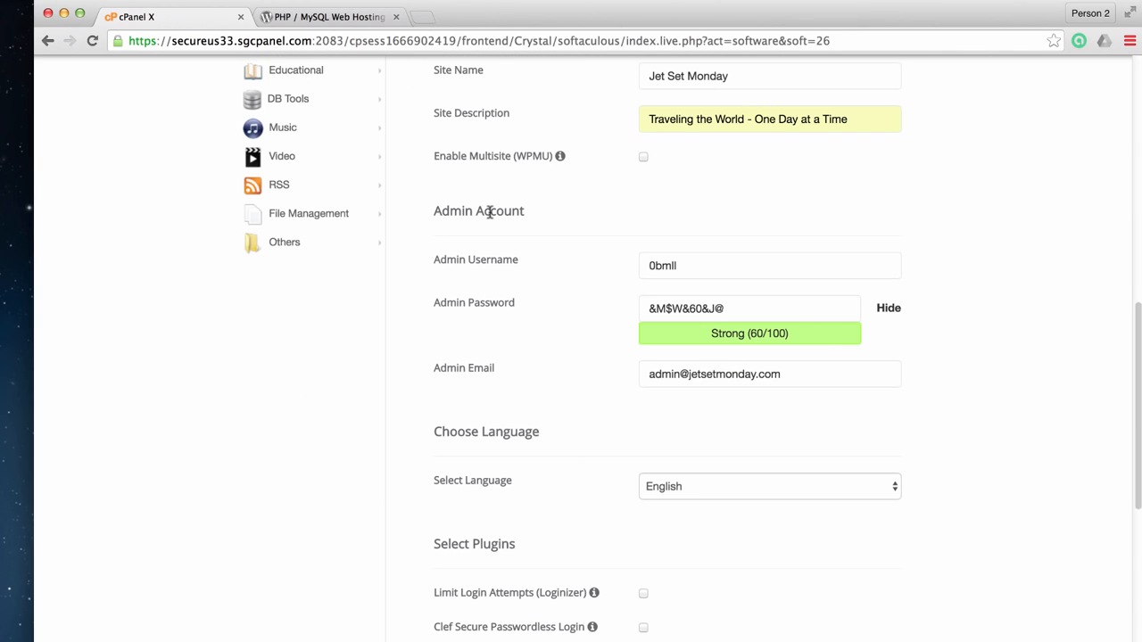
click(656, 263)
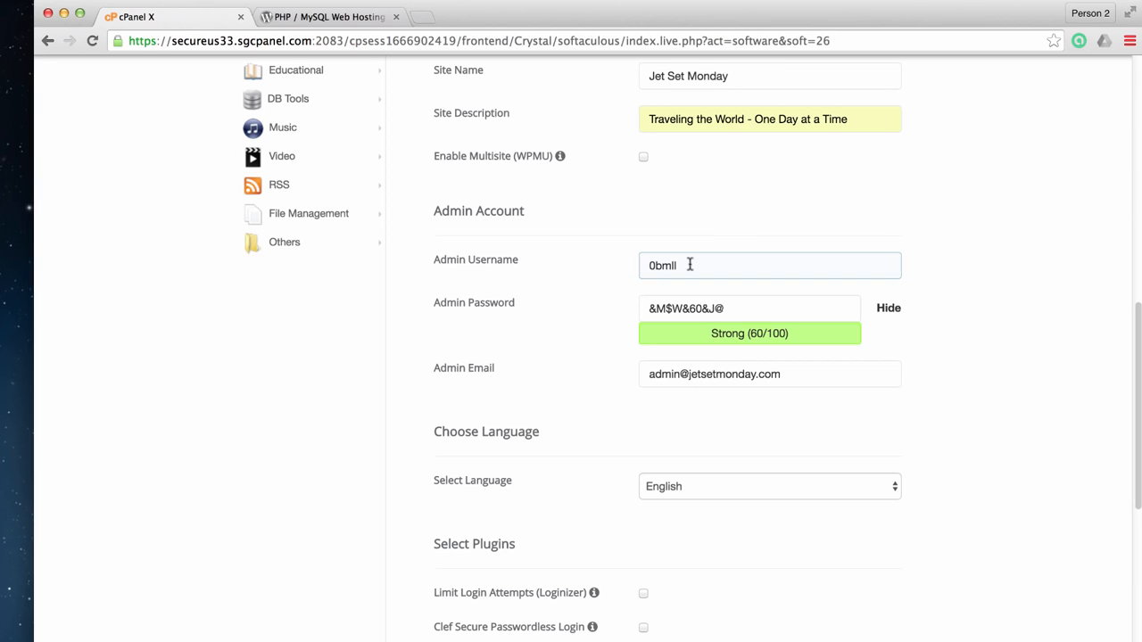
click(738, 307)
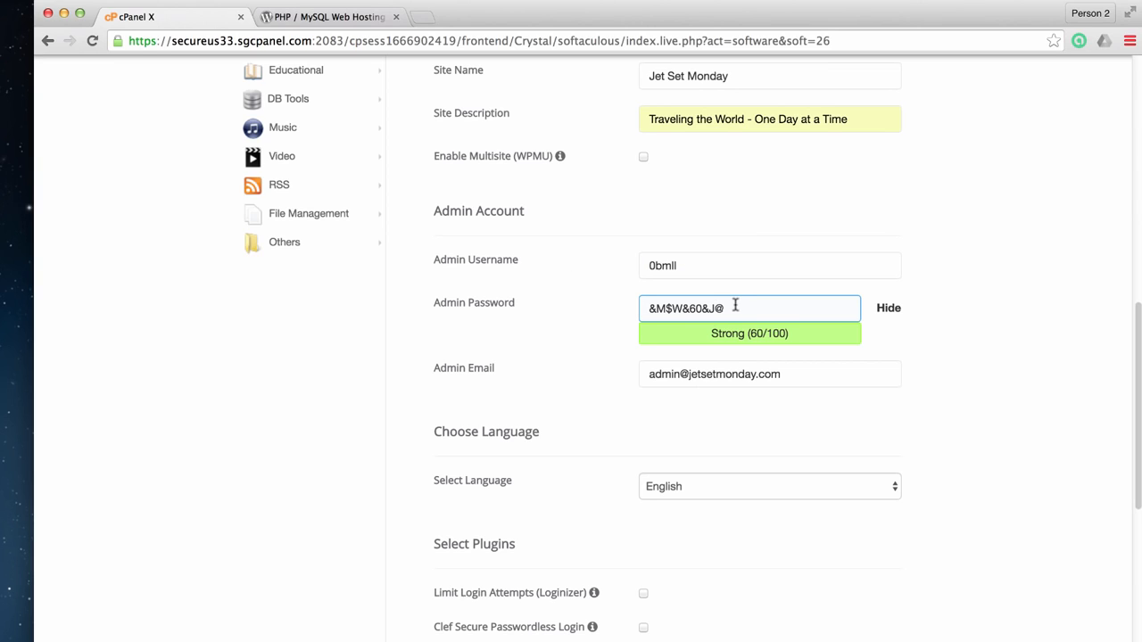
click(703, 256)
click(731, 304)
click(722, 263)
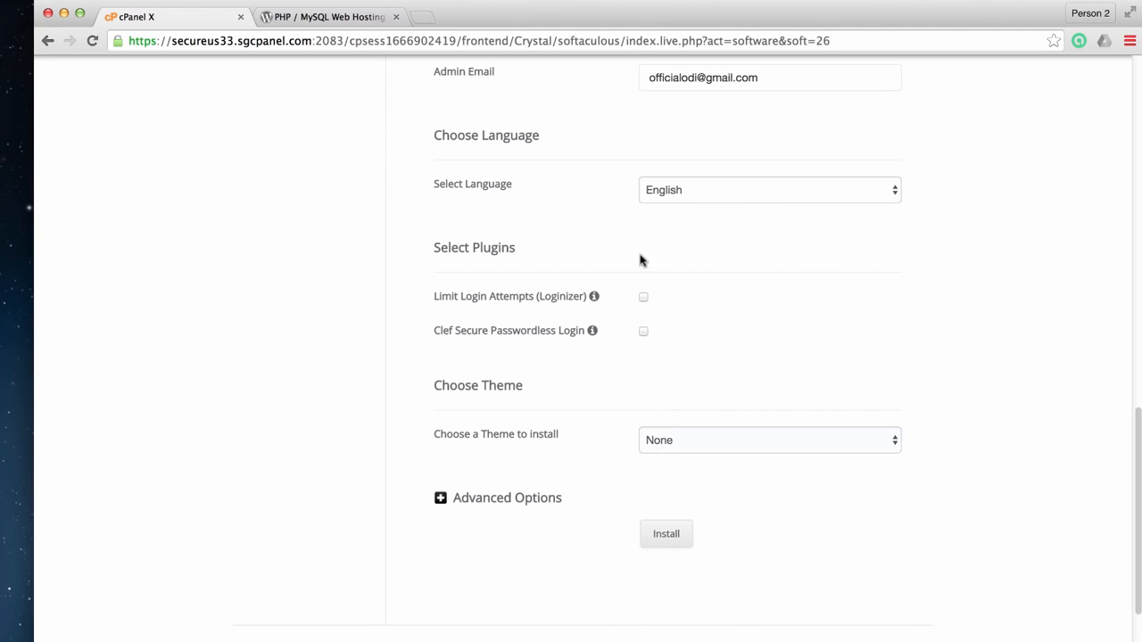
click(680, 535)
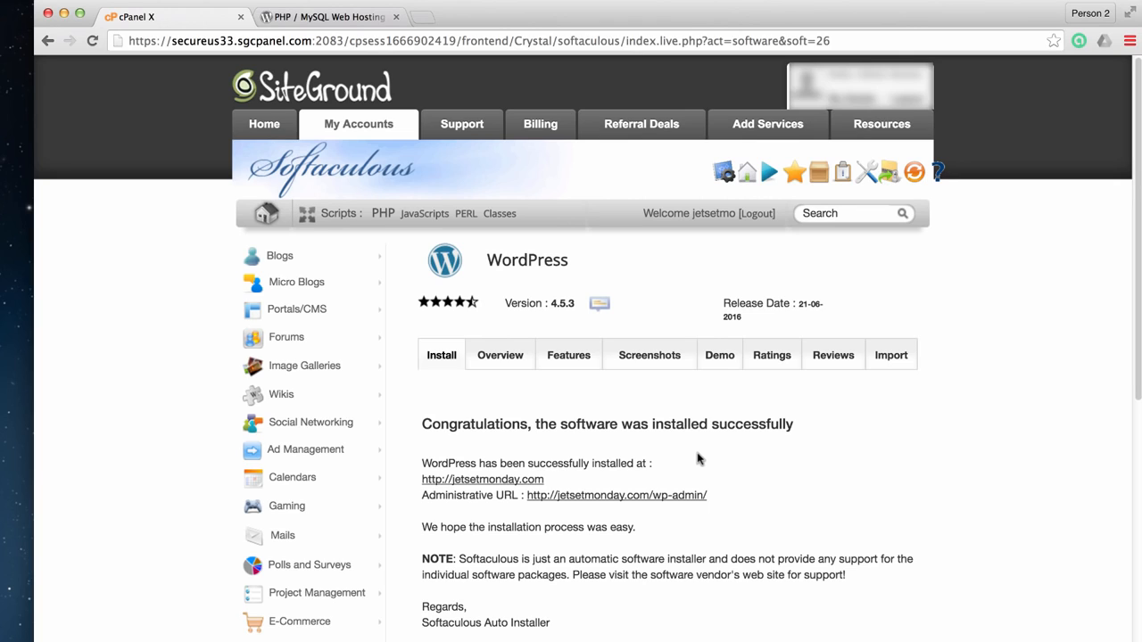
Open the administrative URL jetsetmonday.com/wp-admin in a new tab and switch to that login page.
scroll(639, 397, down, 3)
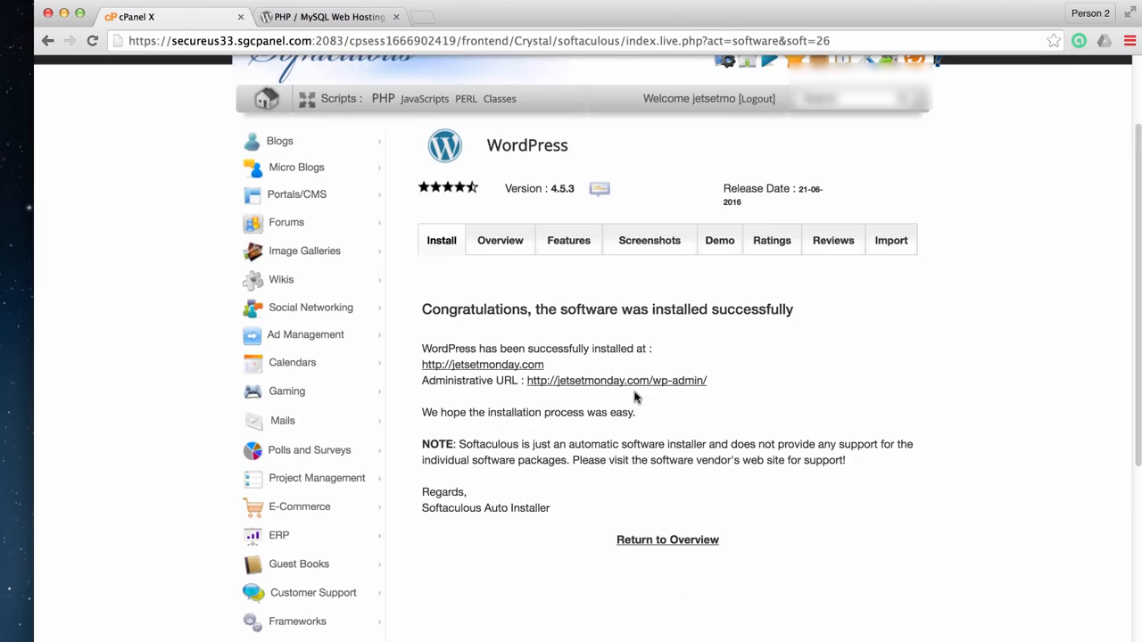
super+click(575, 381)
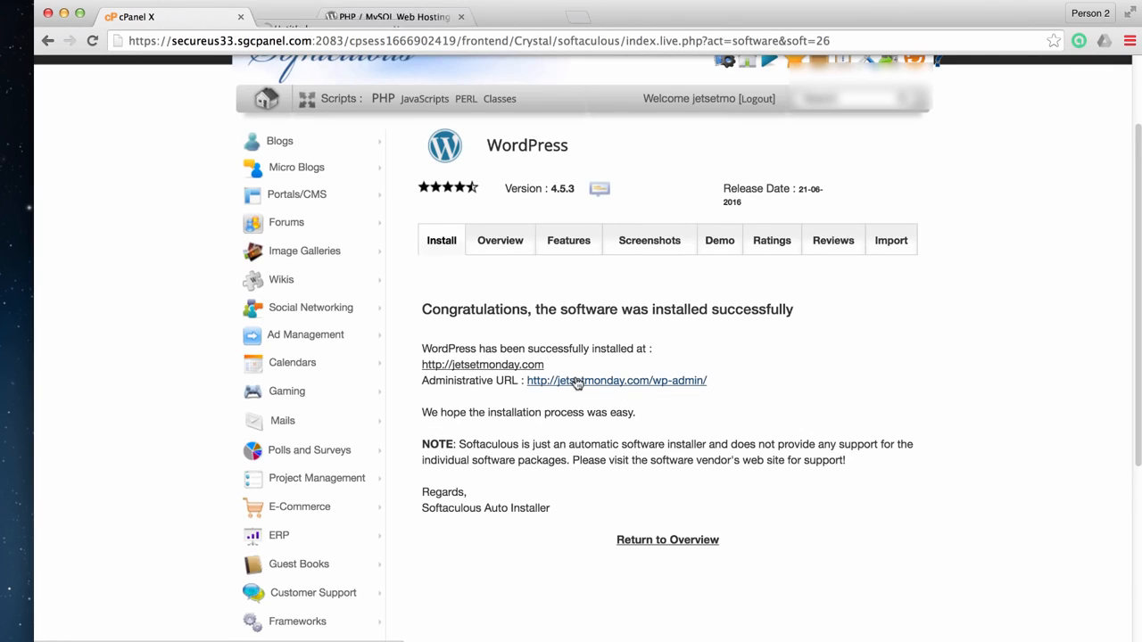
click(340, 18)
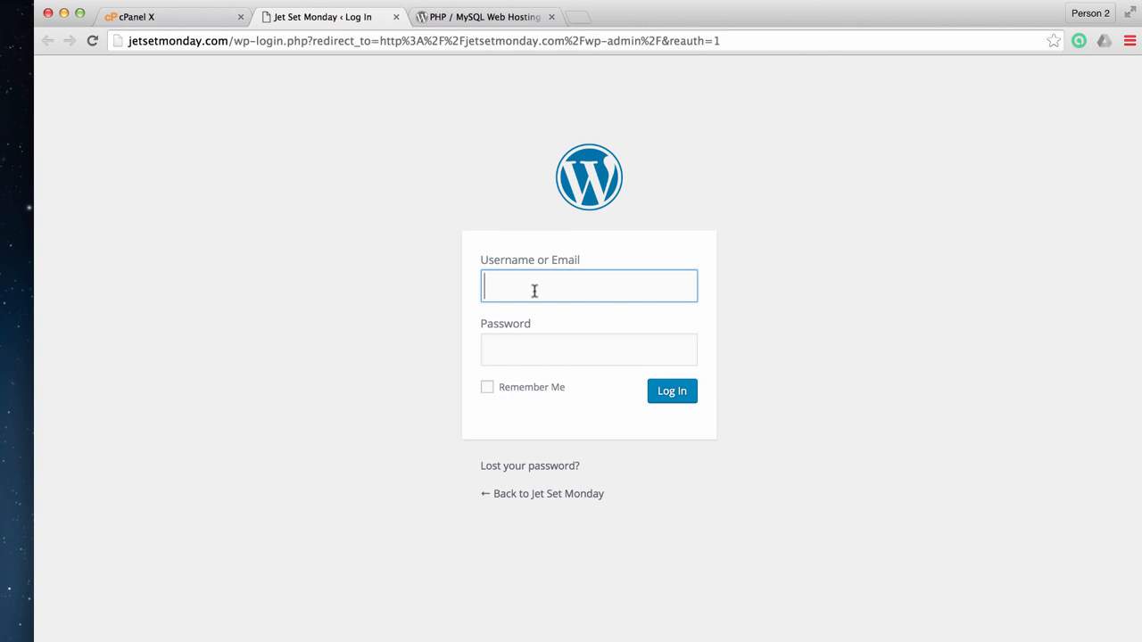
Log in to the WordPress site with the admin username and the pasted account password, with Remember Me enabled.
text(odiproduct)
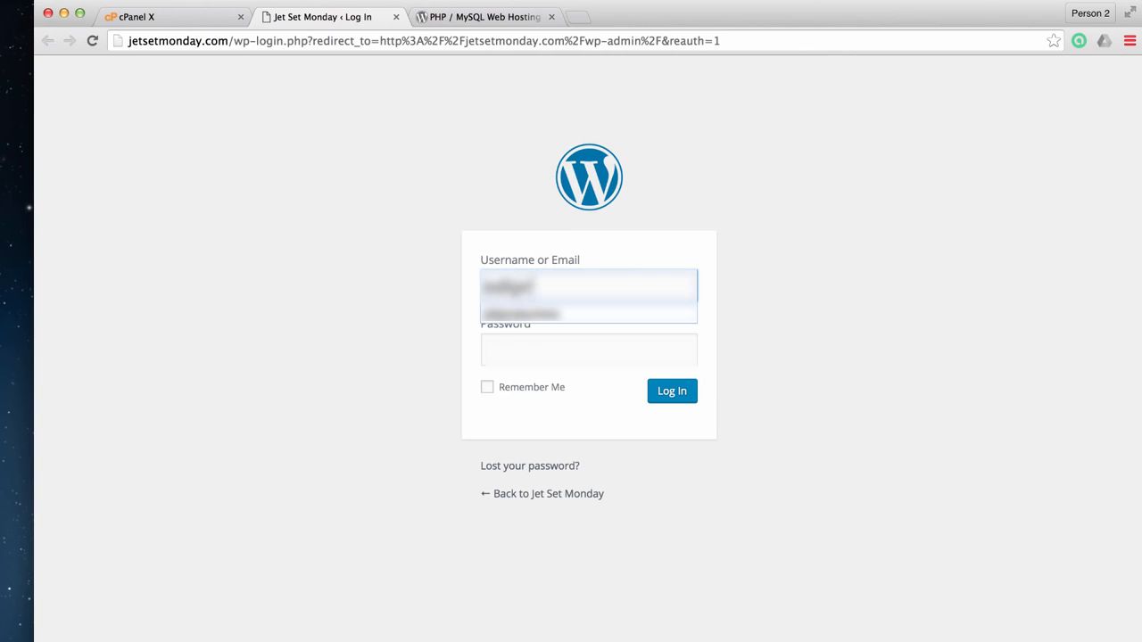
text(ions)
click(206, 299)
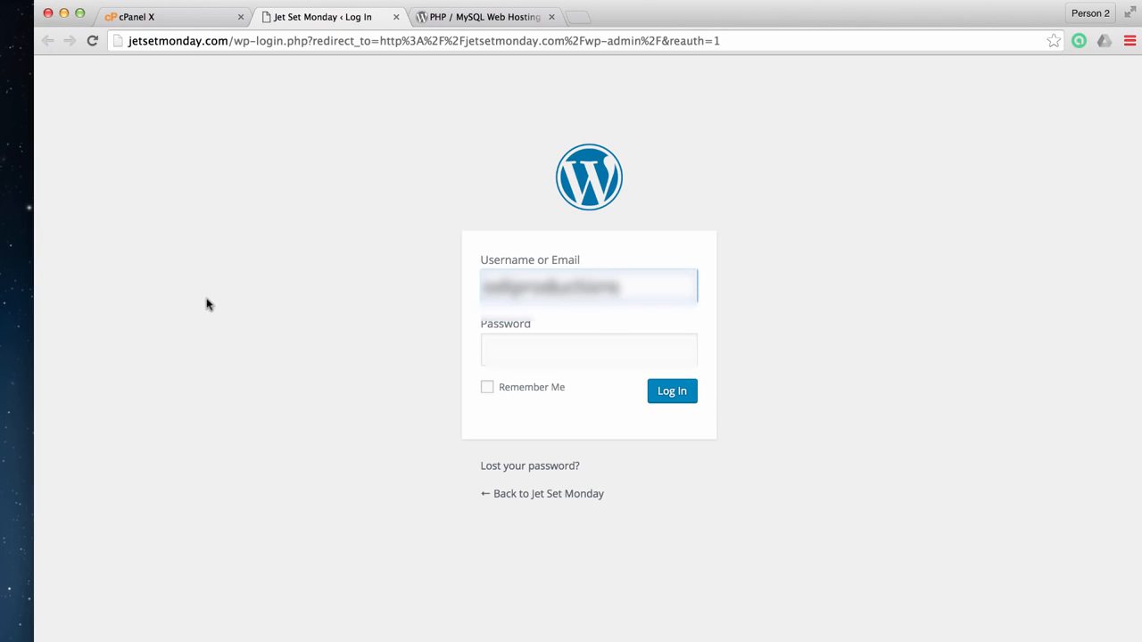
key(super+Tab)
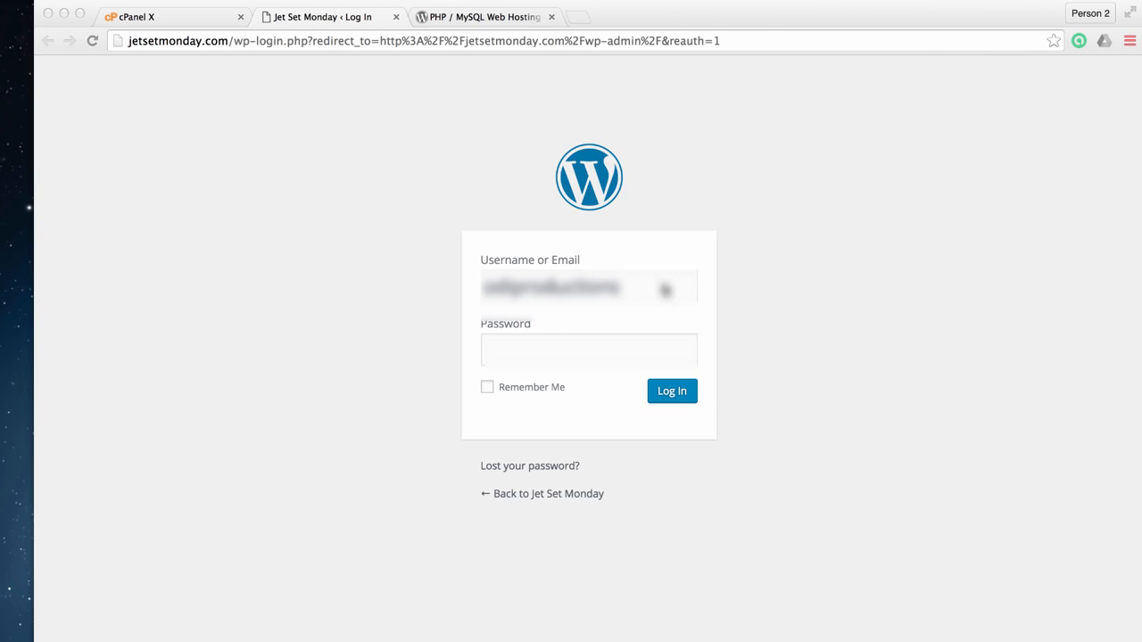
click(583, 349)
click(559, 349)
key(super+v)
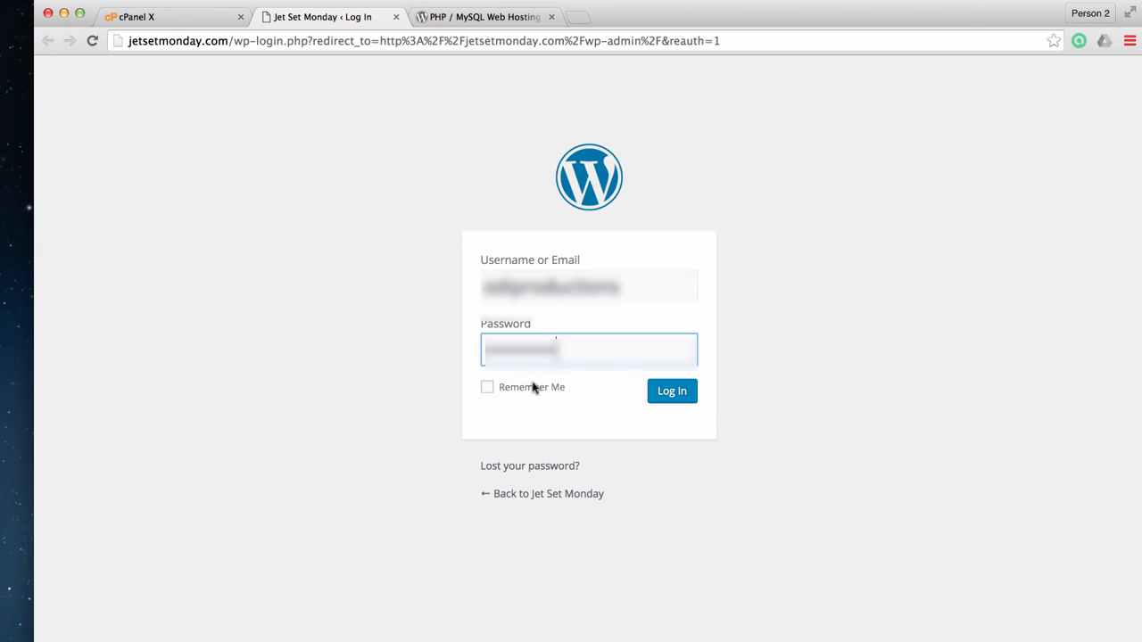
click(489, 387)
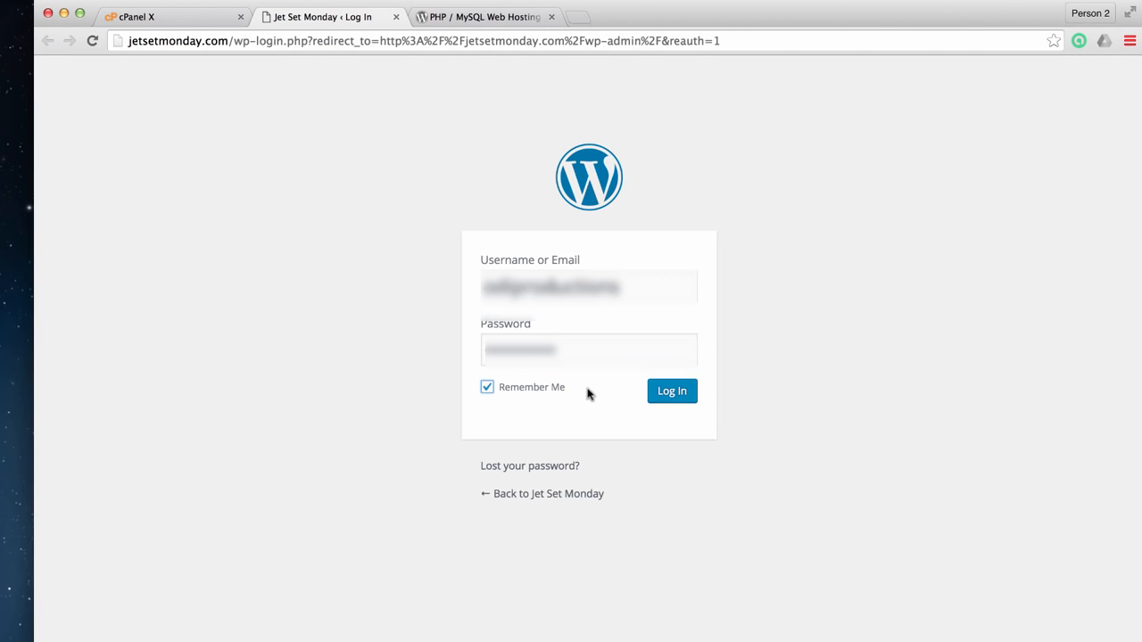
click(650, 395)
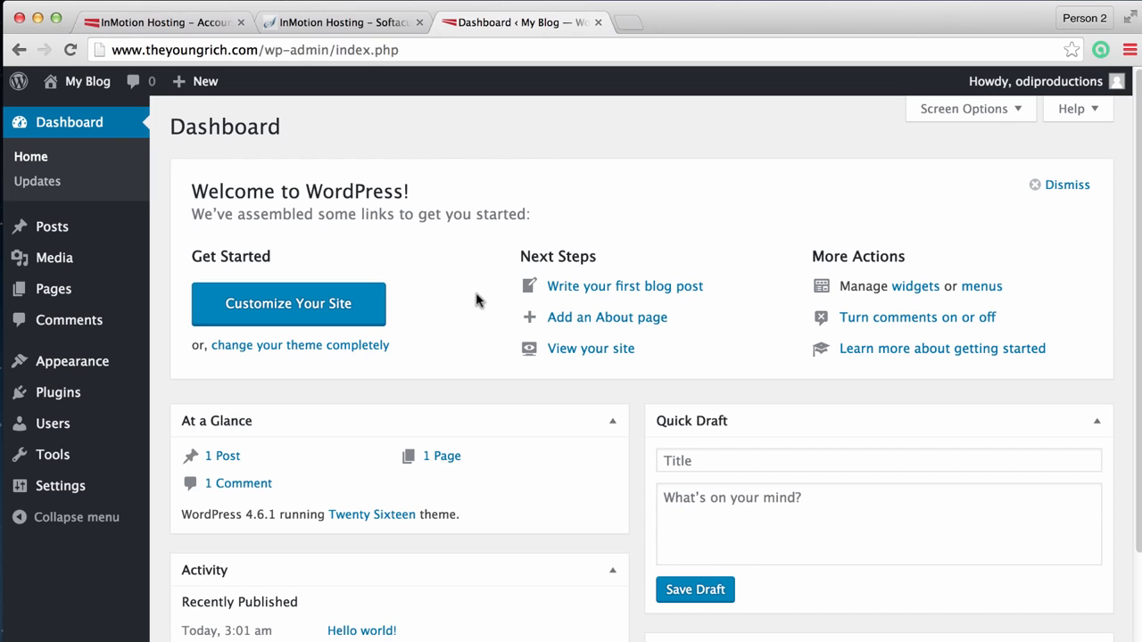
Look over the WordPress dashboard and open the page that manages the installed themes.
scroll(475, 299, down, 4)
scroll(476, 298, up, 4)
mouse_move(134, 361)
click(169, 364)
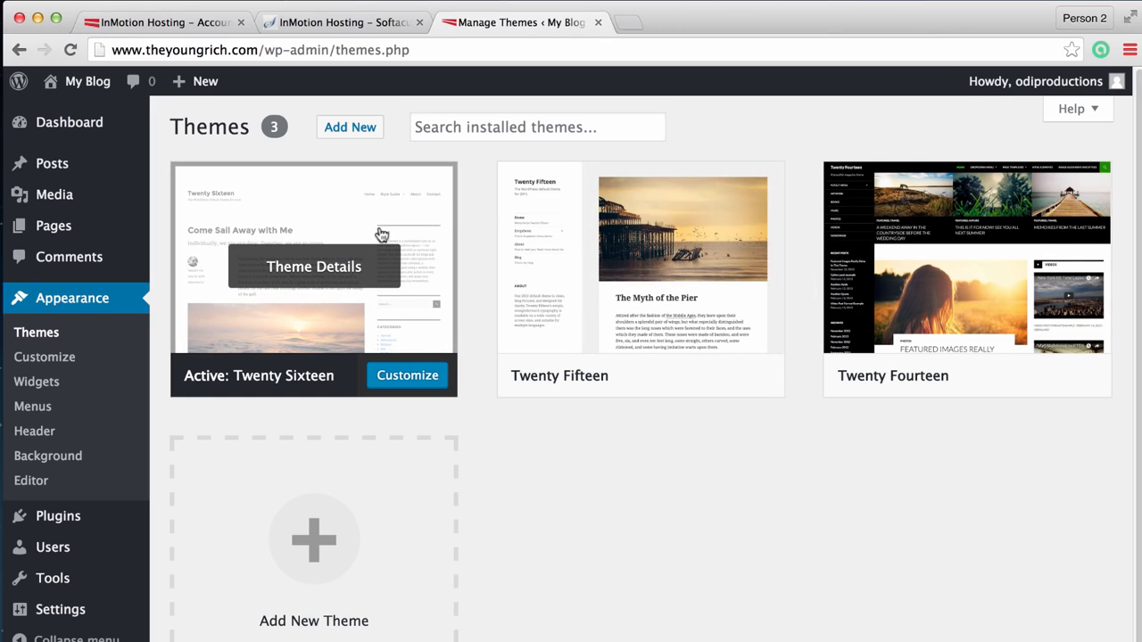
Open the Add Themes page and look through the featured themes.
click(347, 136)
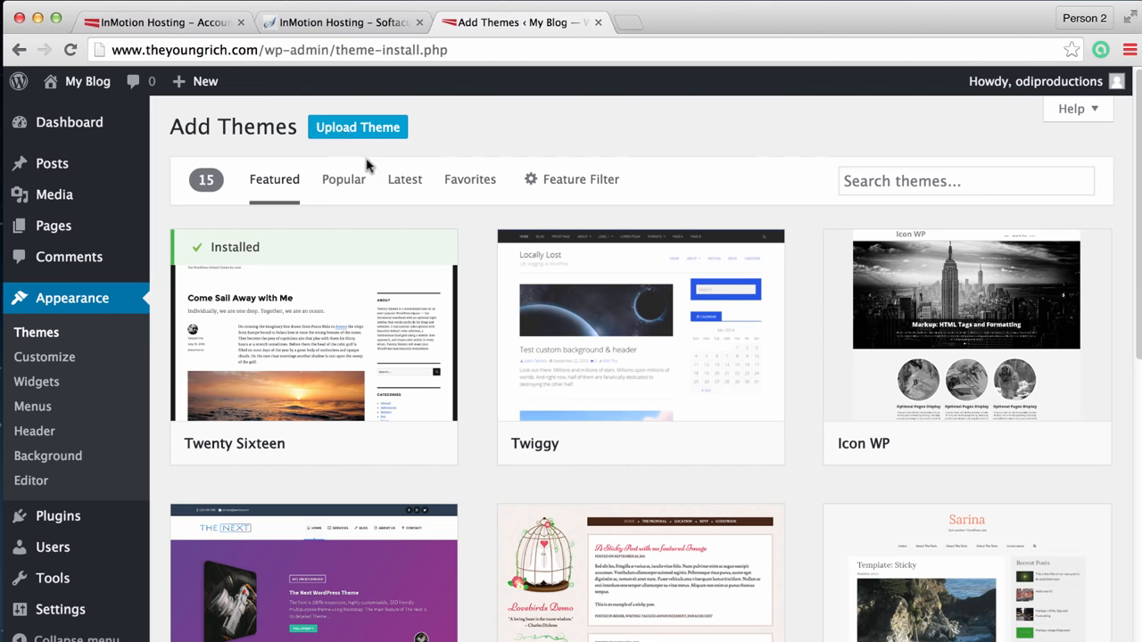
scroll(701, 492, down, 3)
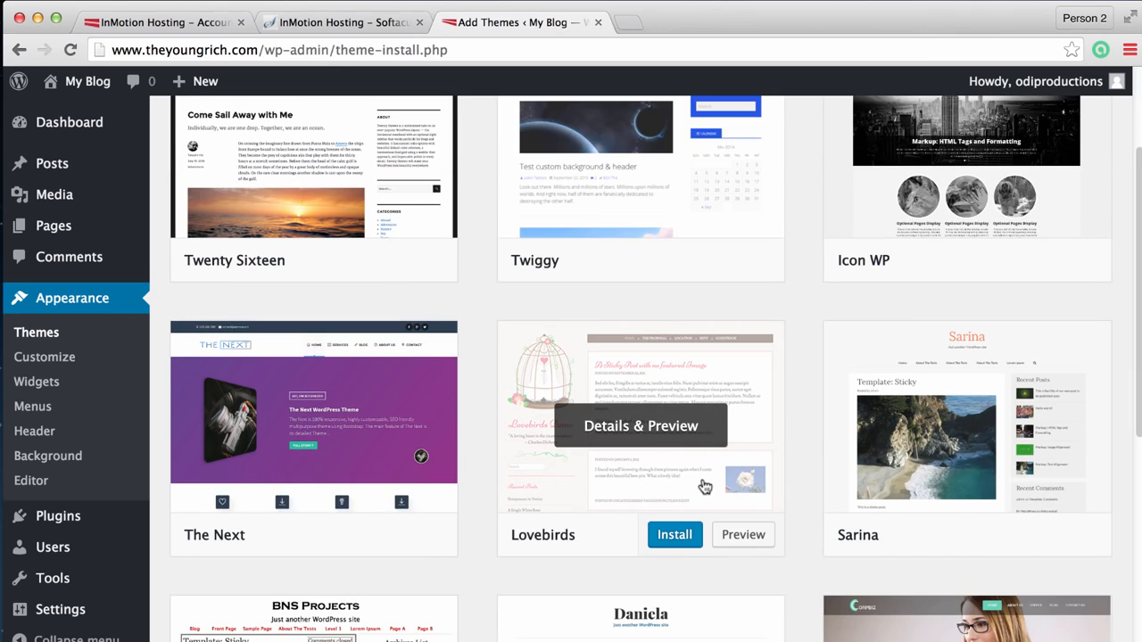
scroll(704, 486, down, 4)
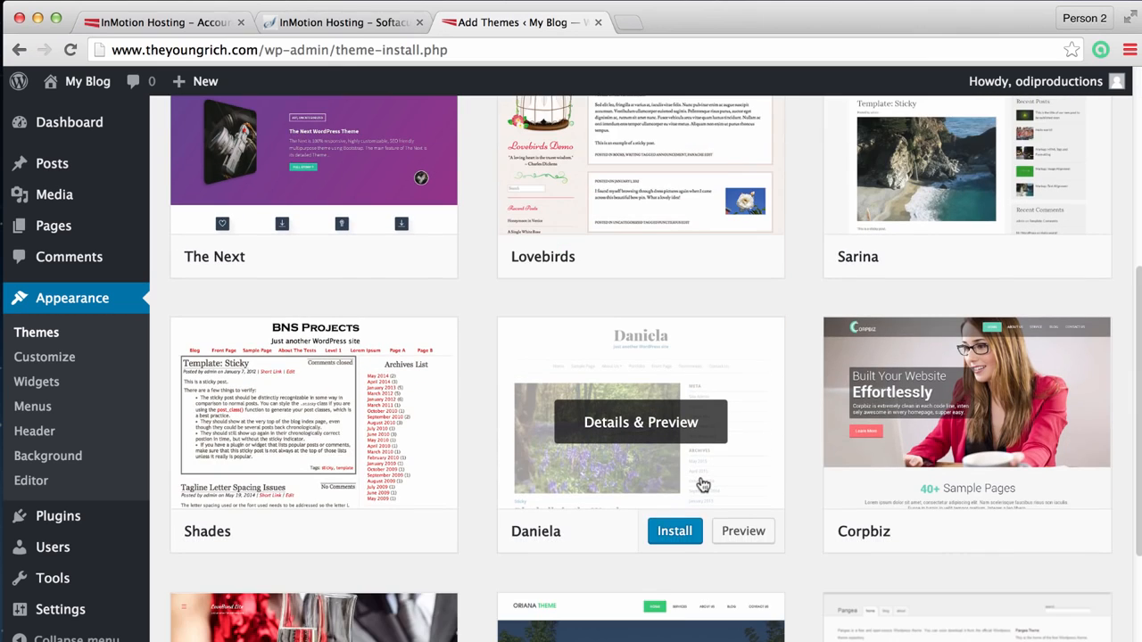
scroll(701, 482, down, 2)
scroll(700, 482, down, 2)
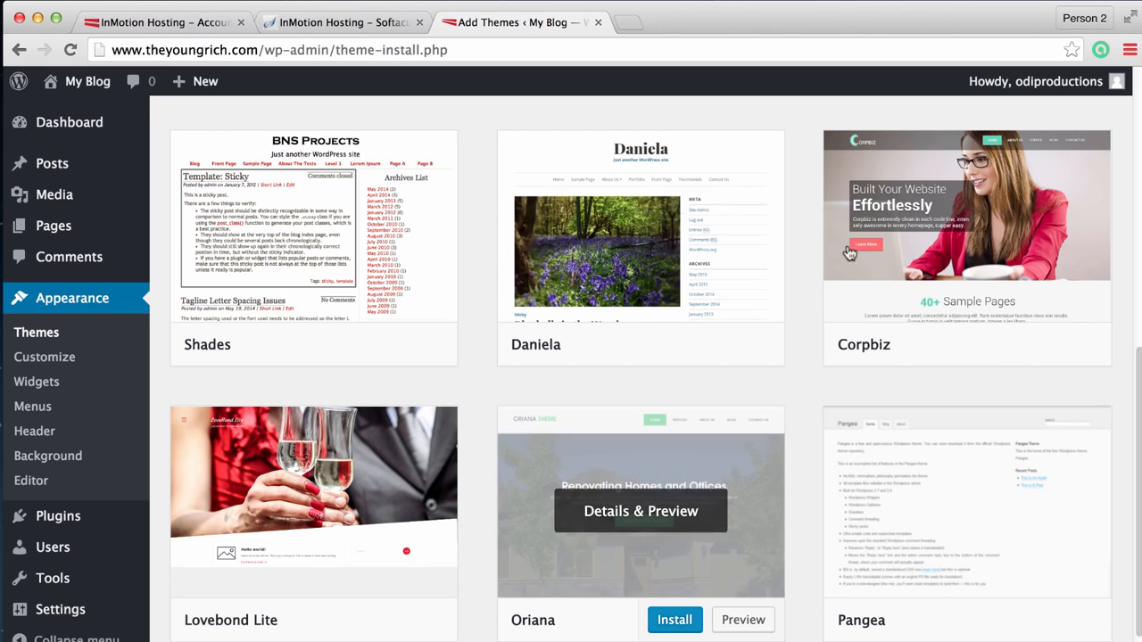
scroll(752, 383, down, 4)
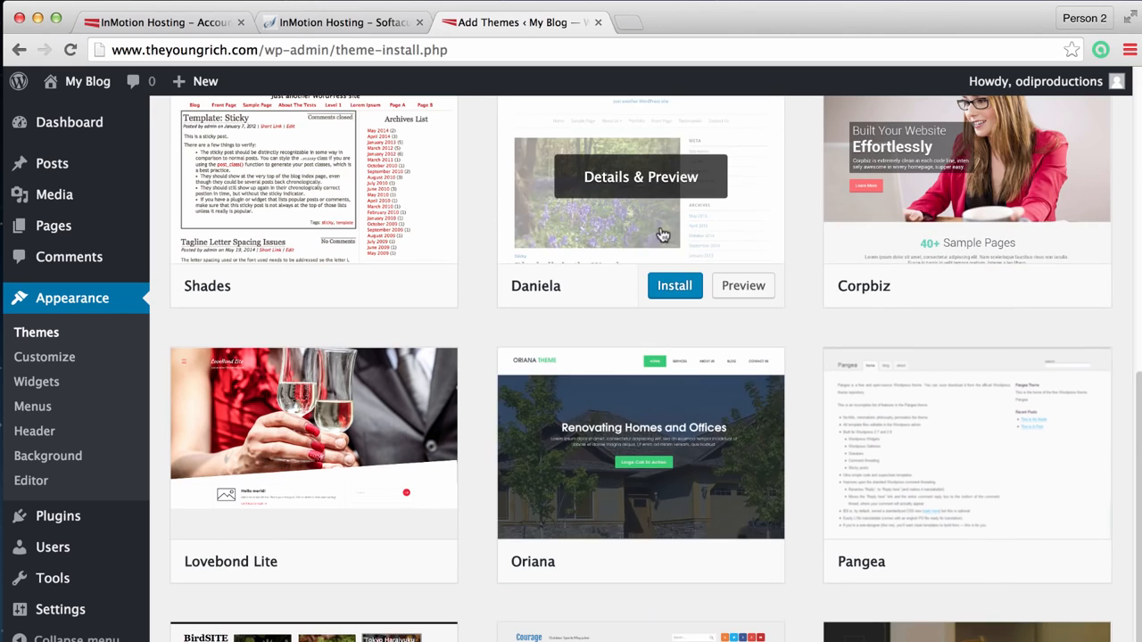
scroll(691, 378, up, 10)
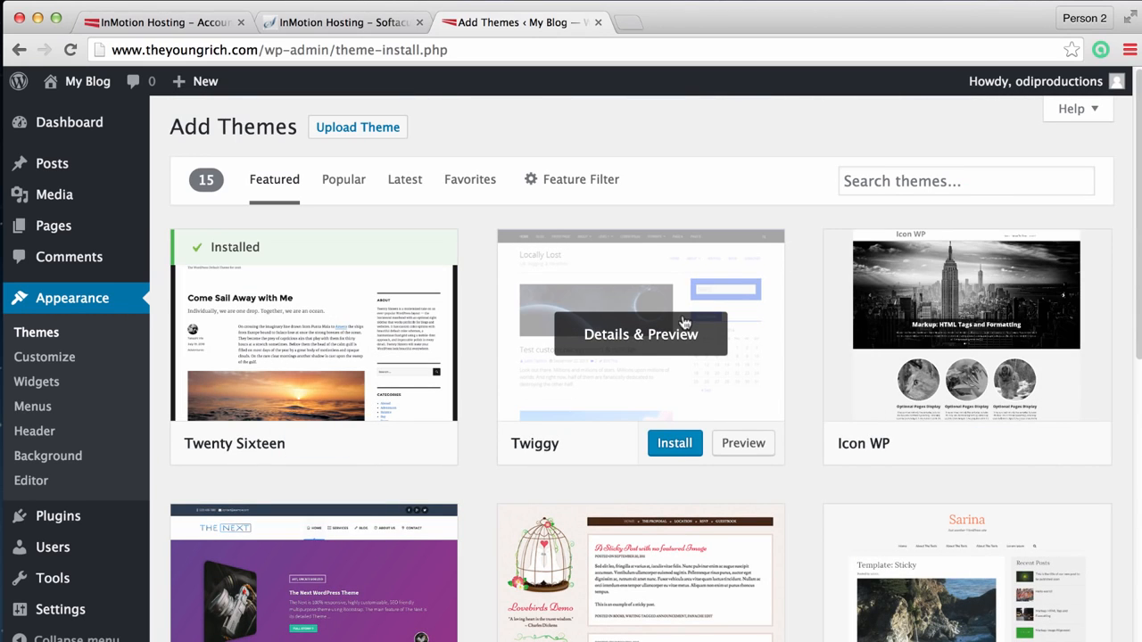
Preview the Twiggy theme, look through its sample posts and return to the theme list.
click(743, 443)
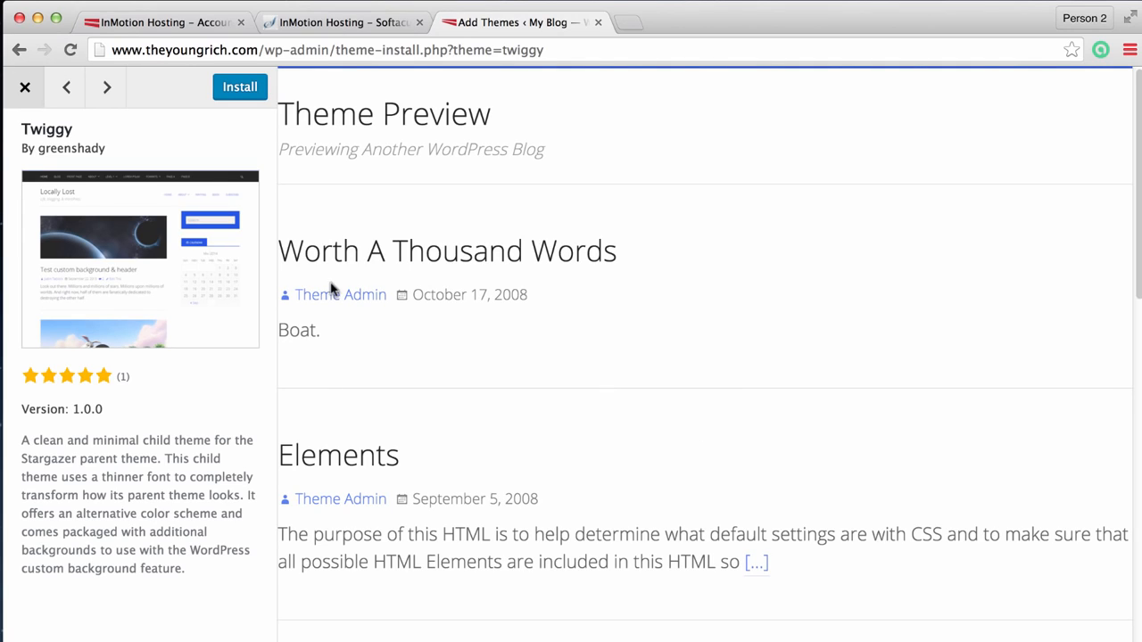
scroll(396, 351, down, 4)
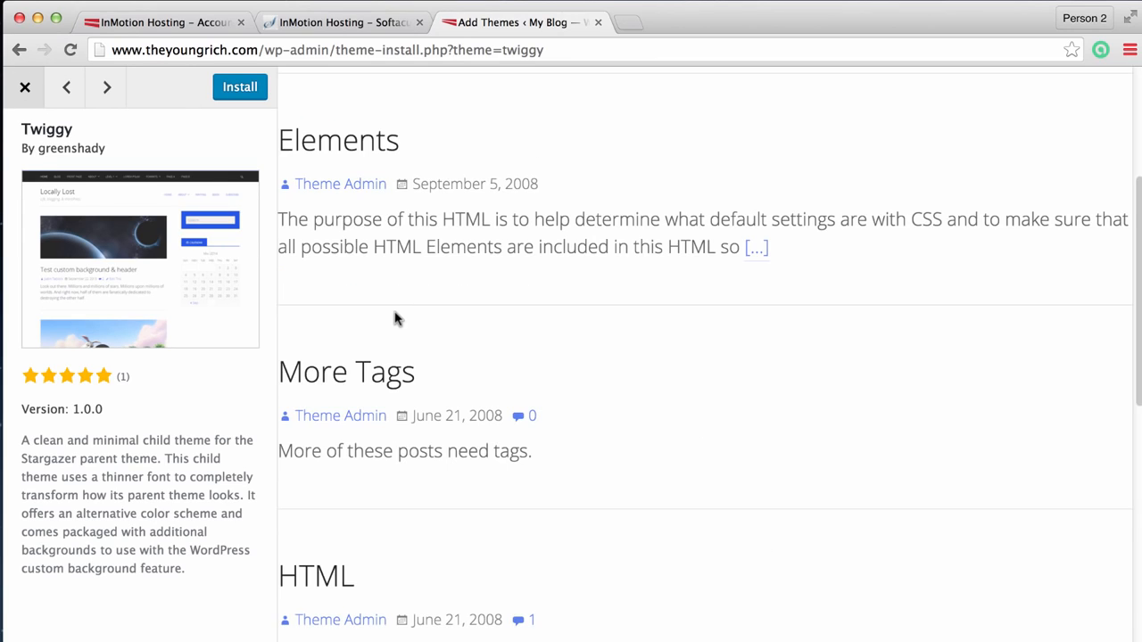
scroll(395, 319, up, 4)
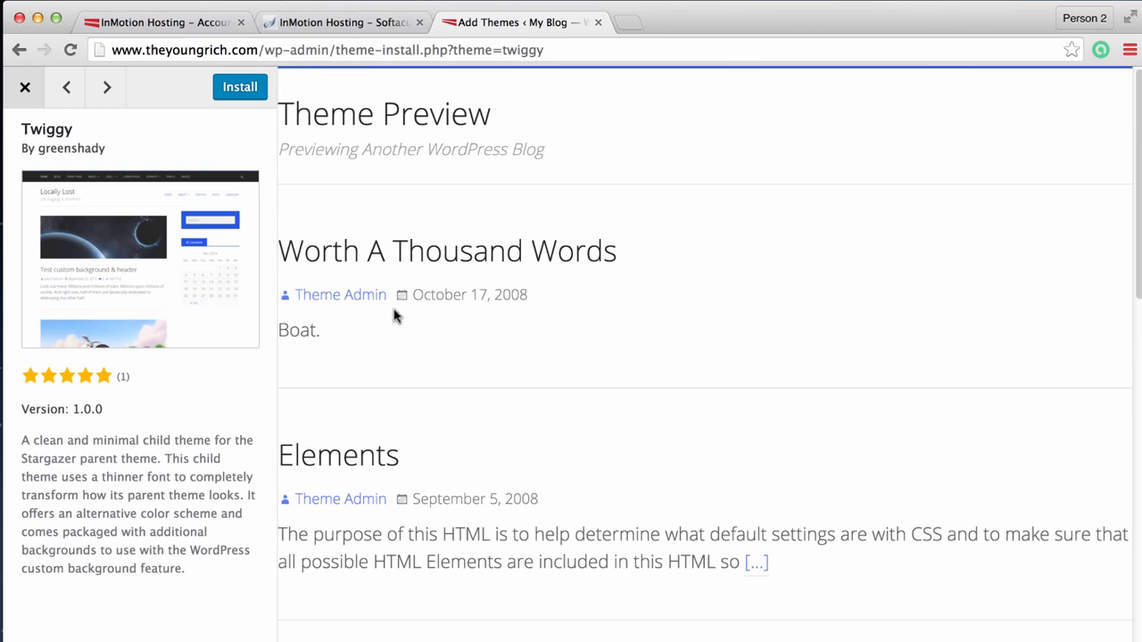
click(13, 84)
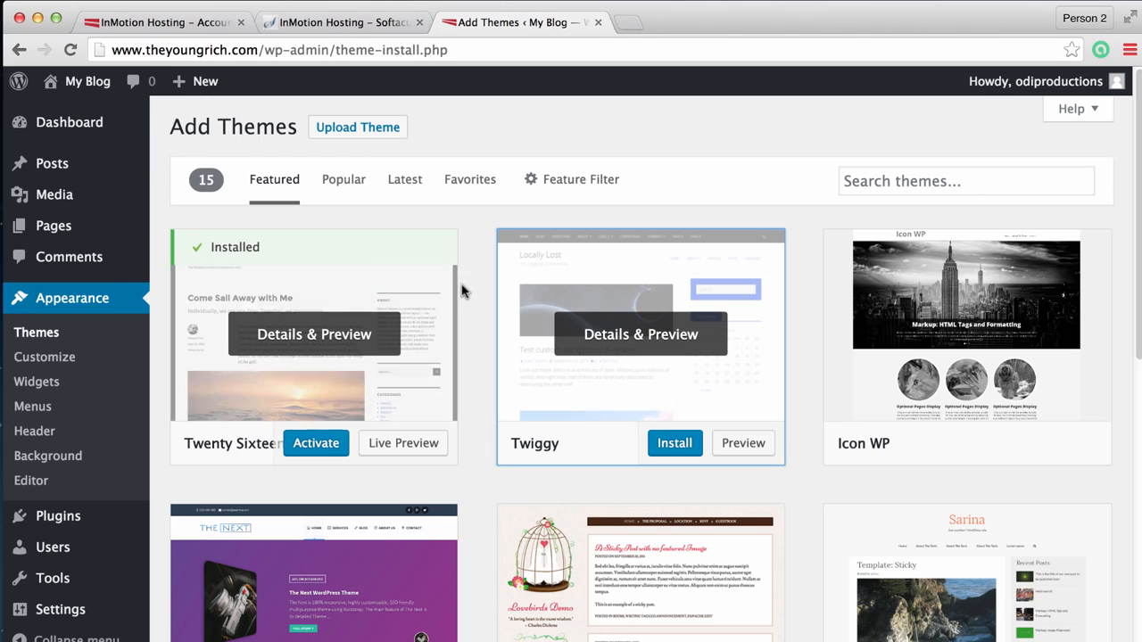
Browse the full list of featured themes on the Add Themes page for a suitable design.
mouse_move(973, 291)
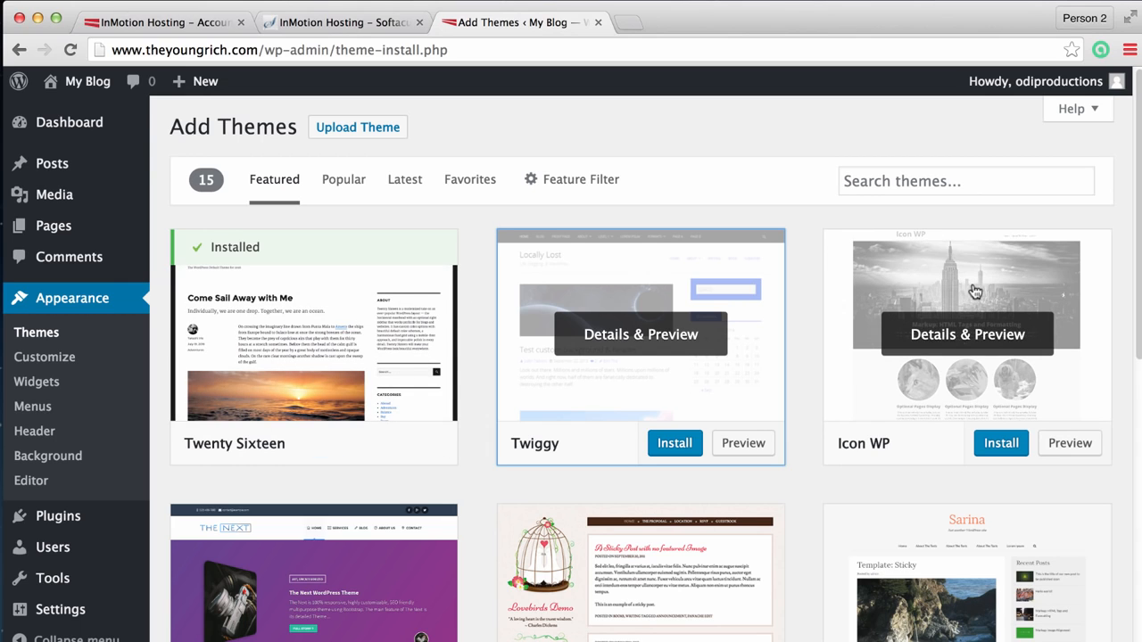
scroll(821, 428, down, 2)
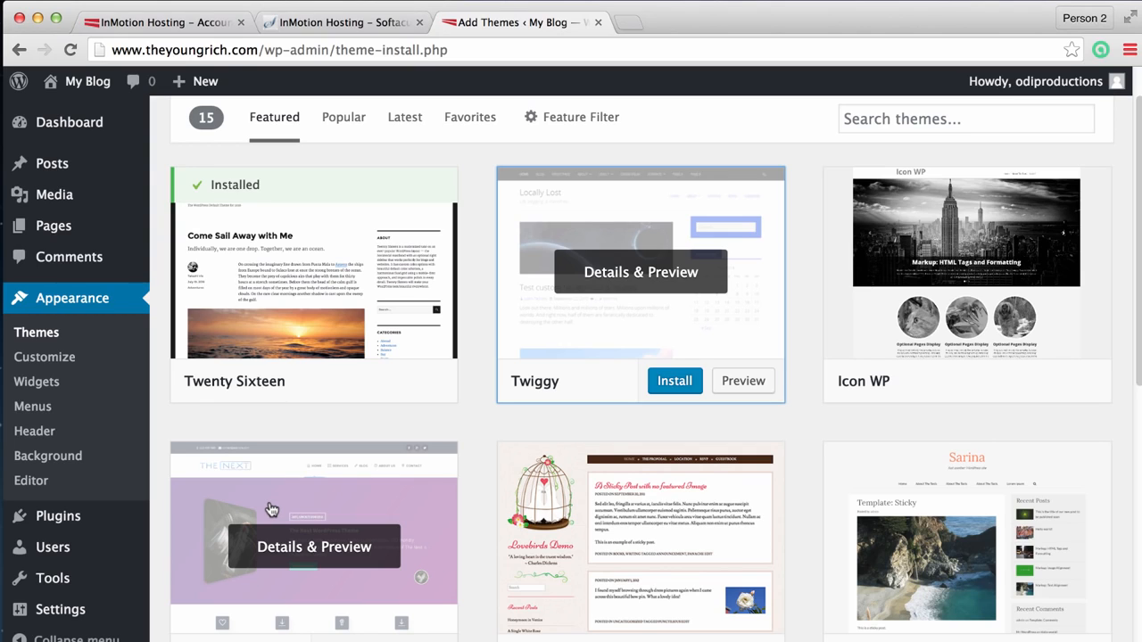
scroll(375, 504, down, 10)
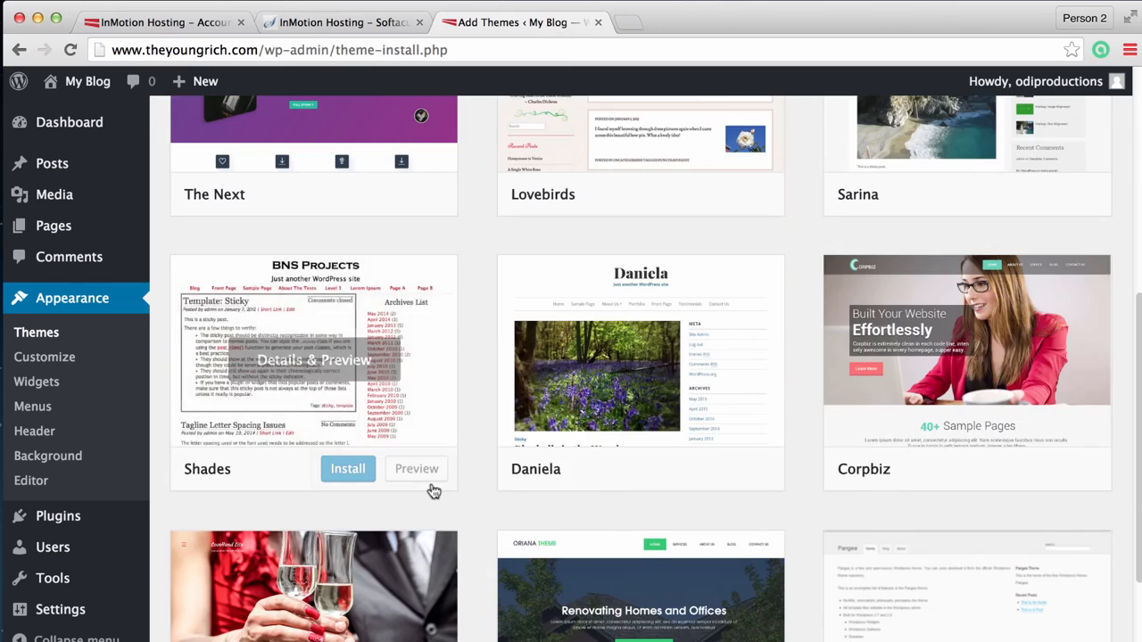
scroll(432, 491, down, 3)
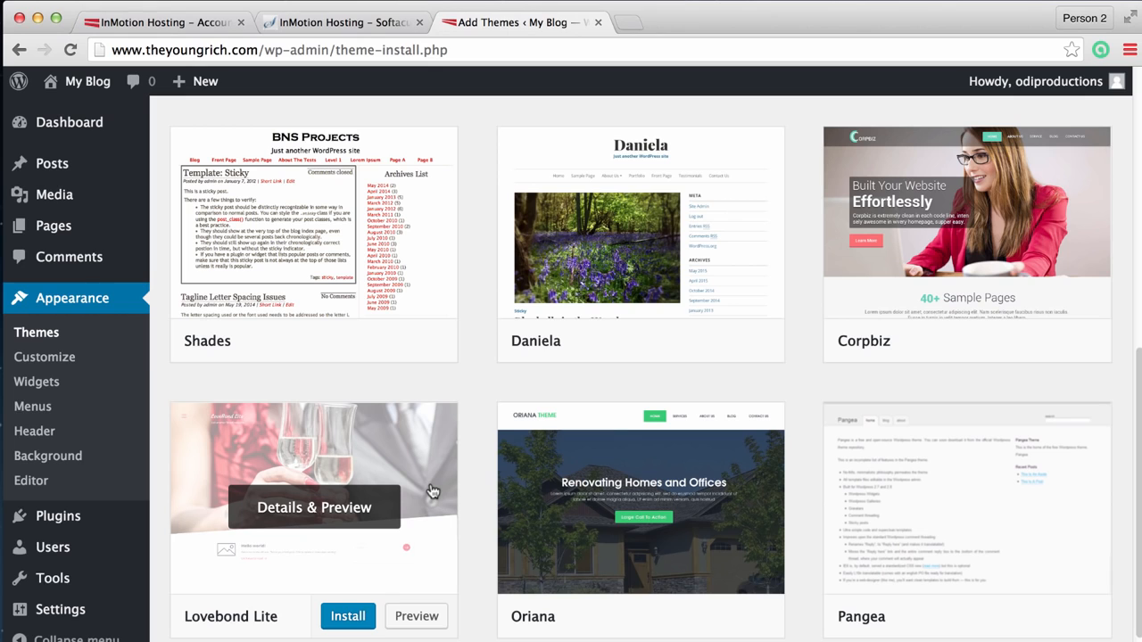
scroll(794, 486, up, 13)
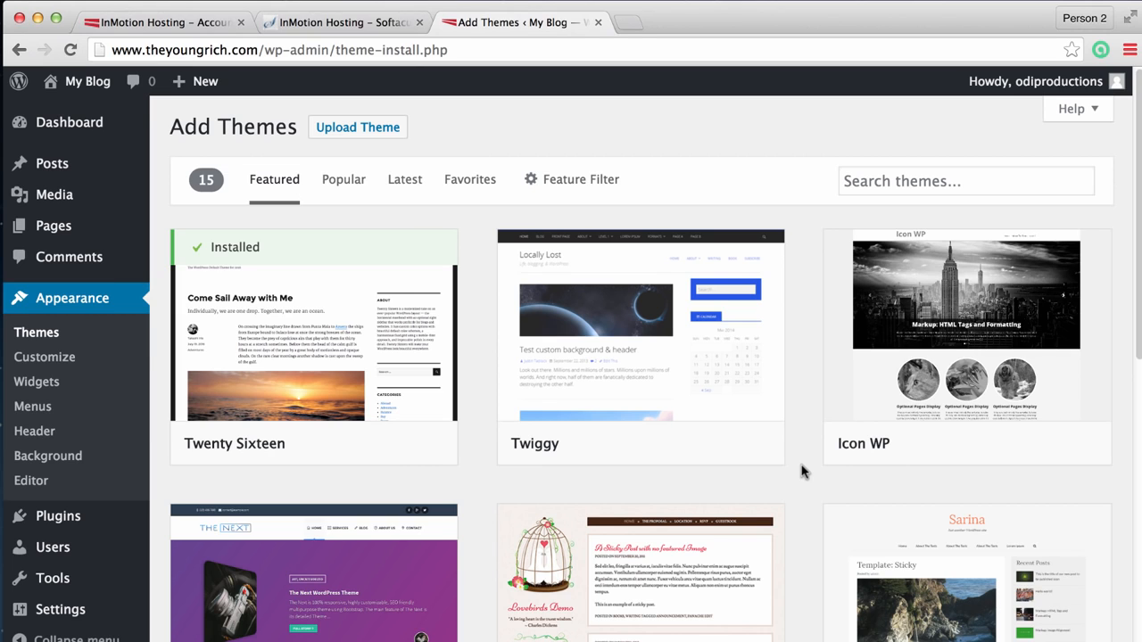
scroll(808, 495, down, 10)
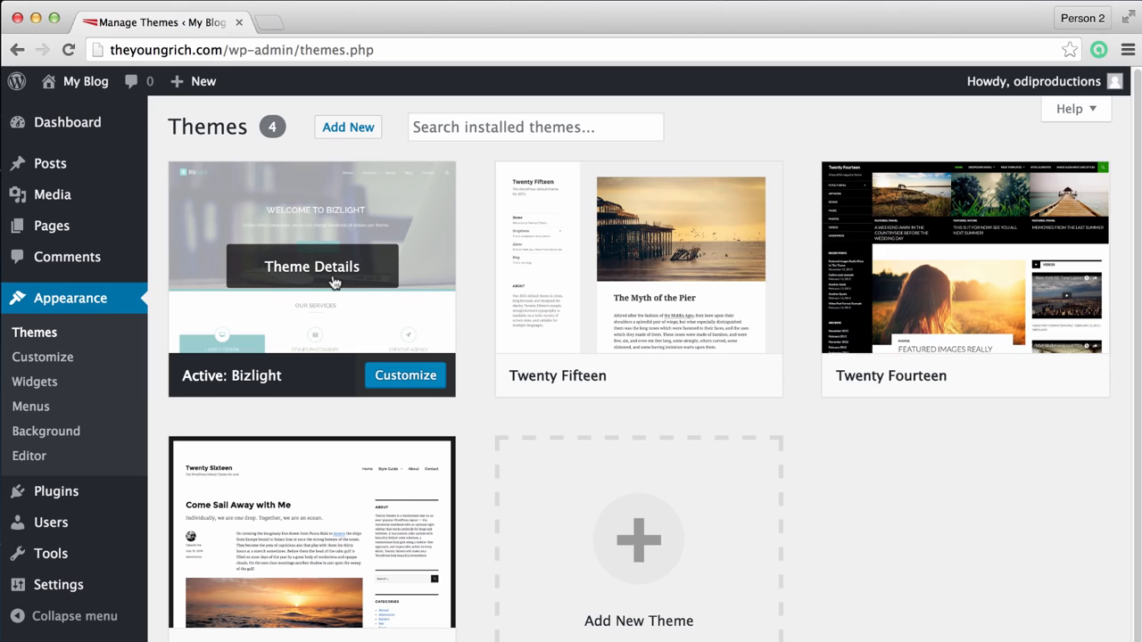
Open the details of the active Bizlight theme, read through its description and close them.
click(333, 278)
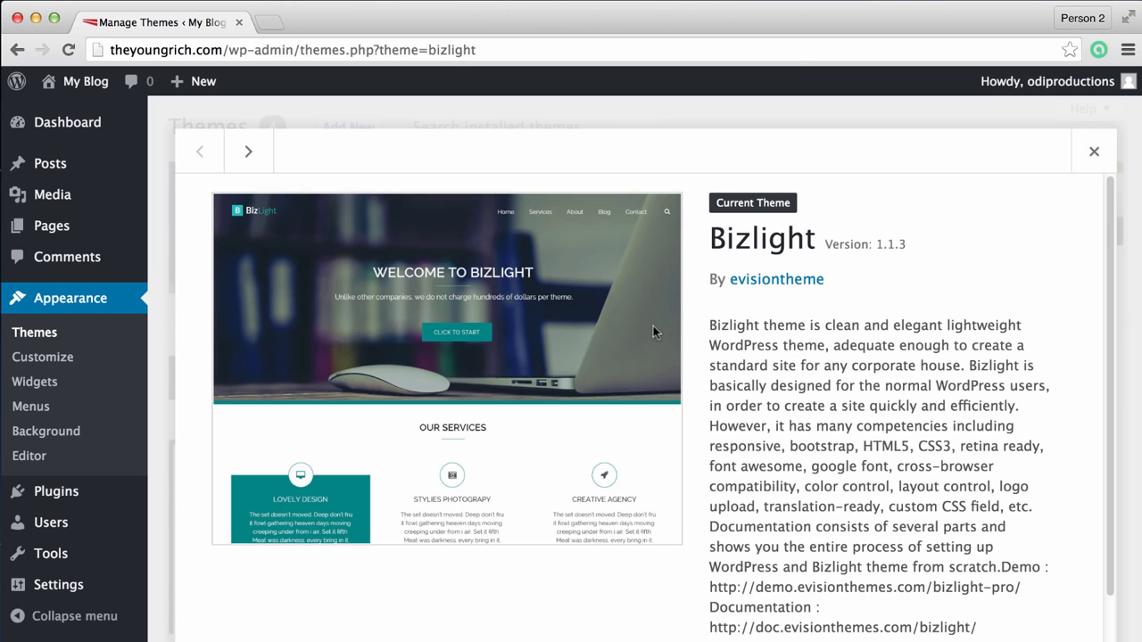
scroll(609, 444, down, 2)
scroll(610, 445, down, 2)
scroll(612, 445, up, 4)
drag(709, 235, 816, 236)
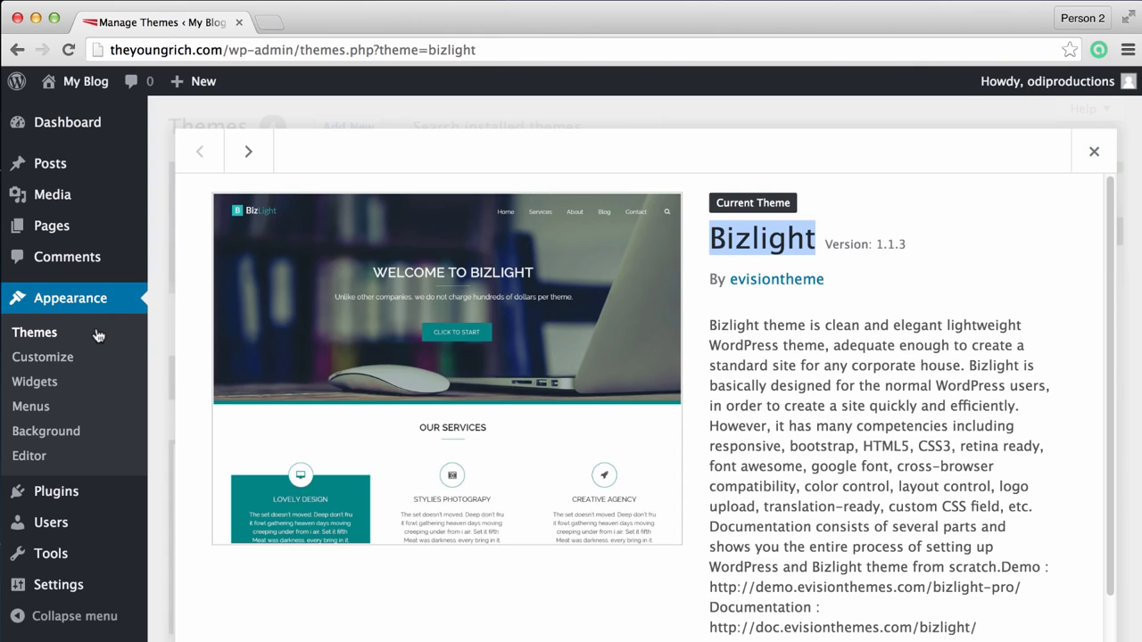
click(661, 519)
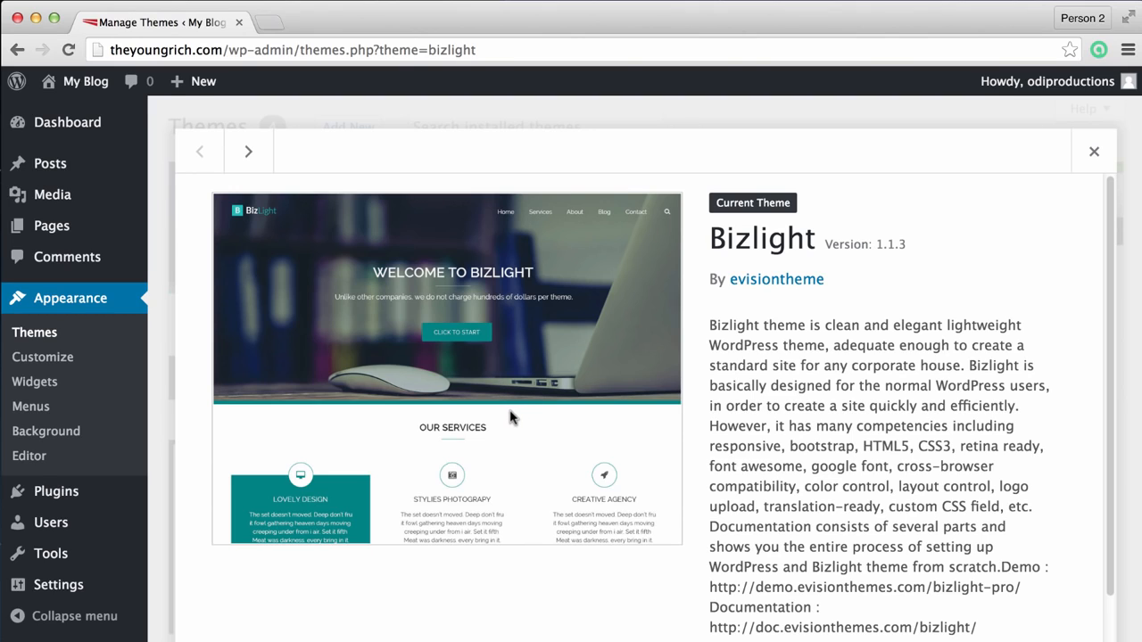
scroll(510, 418, down, 2)
click(1093, 152)
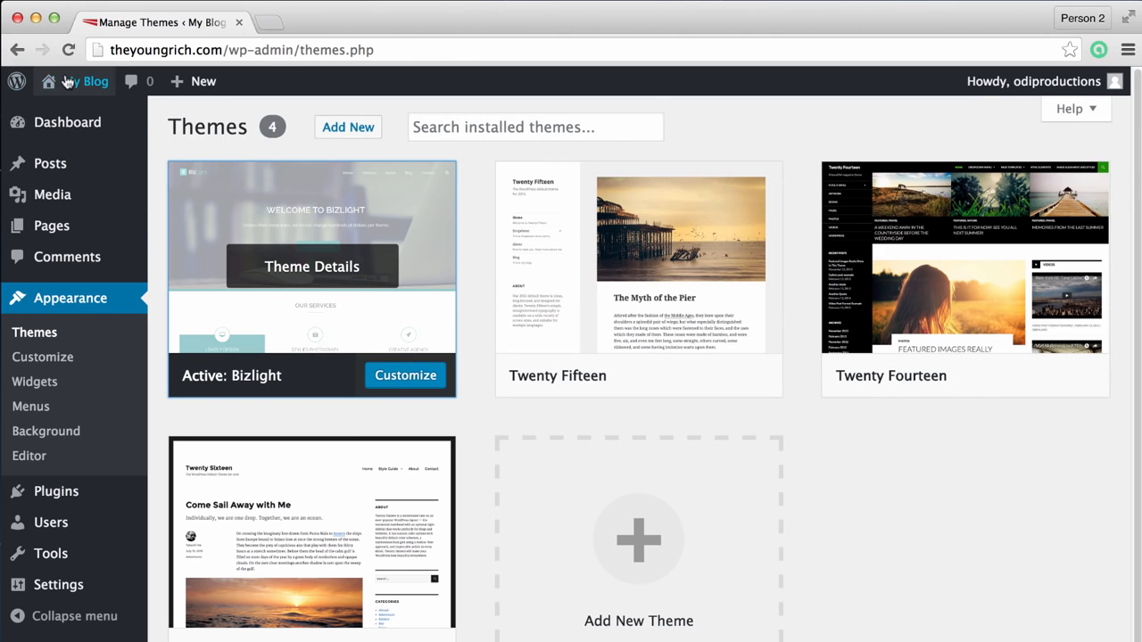
Visit the live site and examine how its home page looks with the Bizlight theme.
mouse_move(72, 81)
click(72, 113)
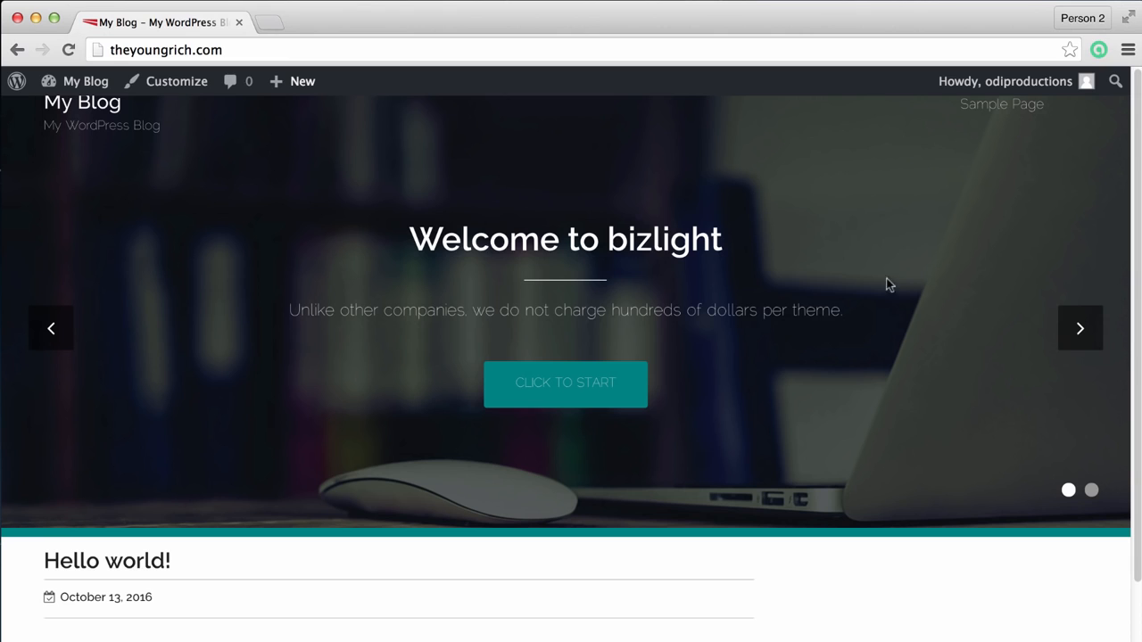
scroll(492, 490, down, 5)
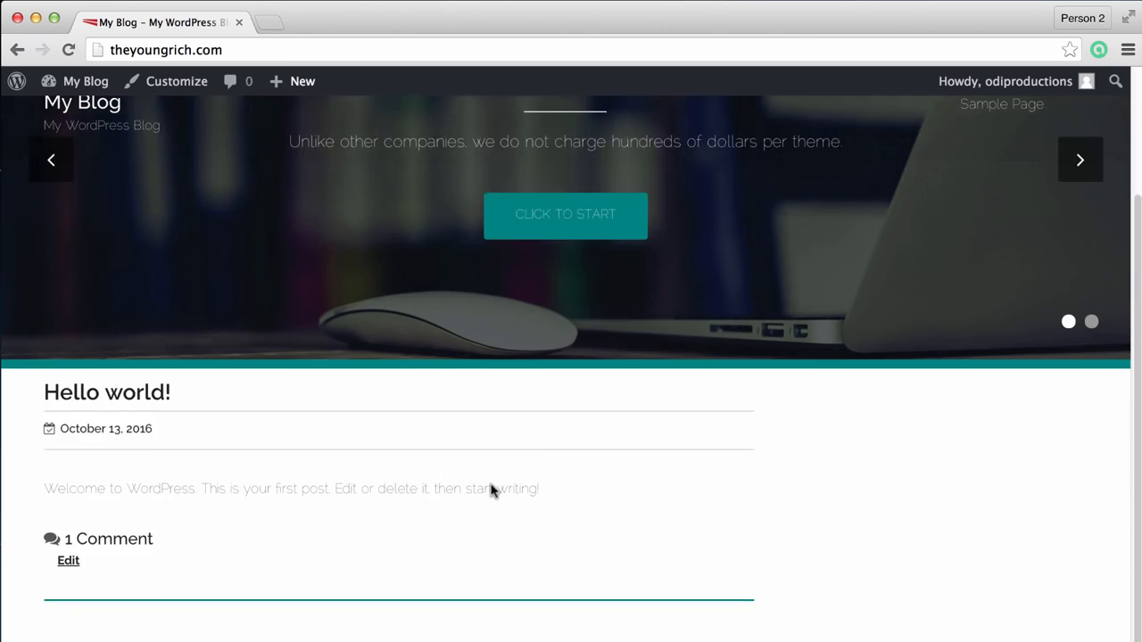
scroll(390, 484, up, 5)
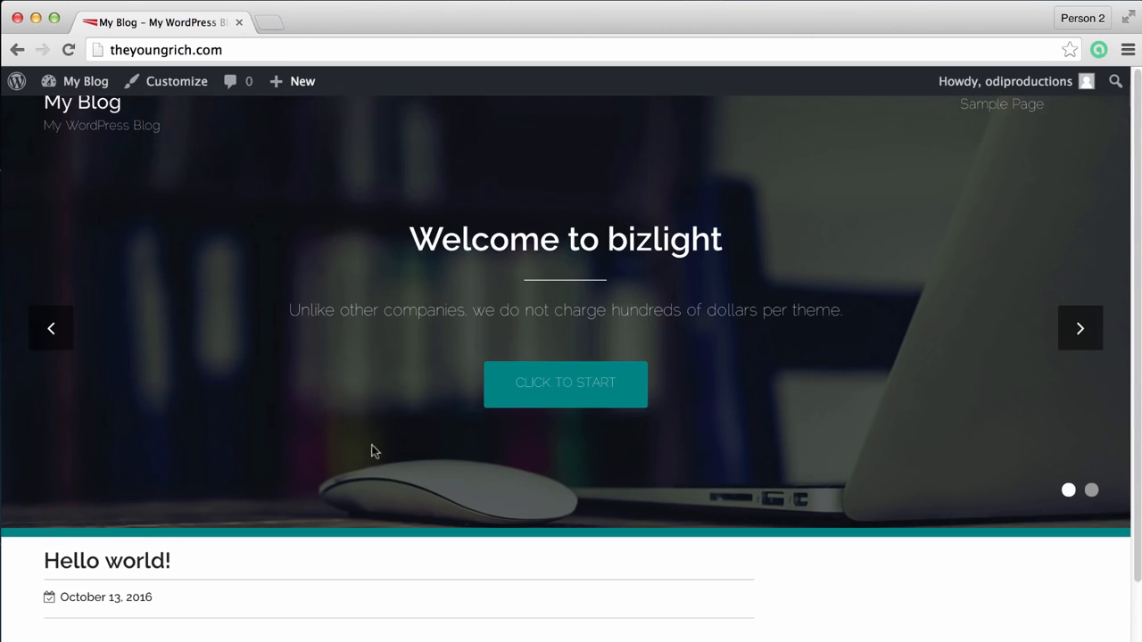
scroll(125, 532, down, 4)
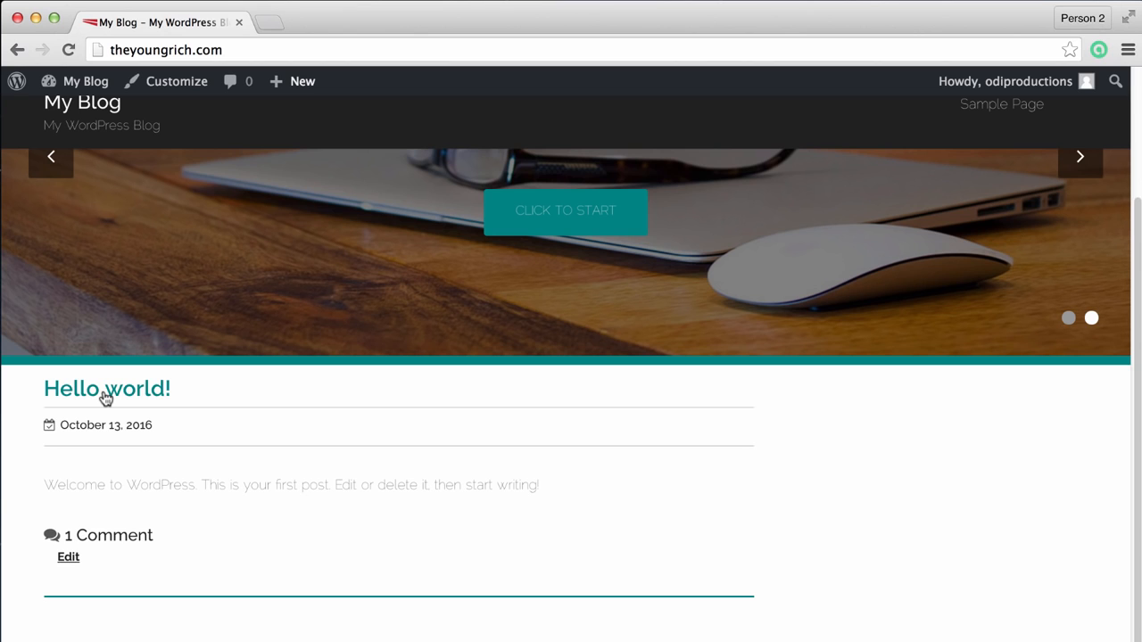
scroll(314, 214, up, 4)
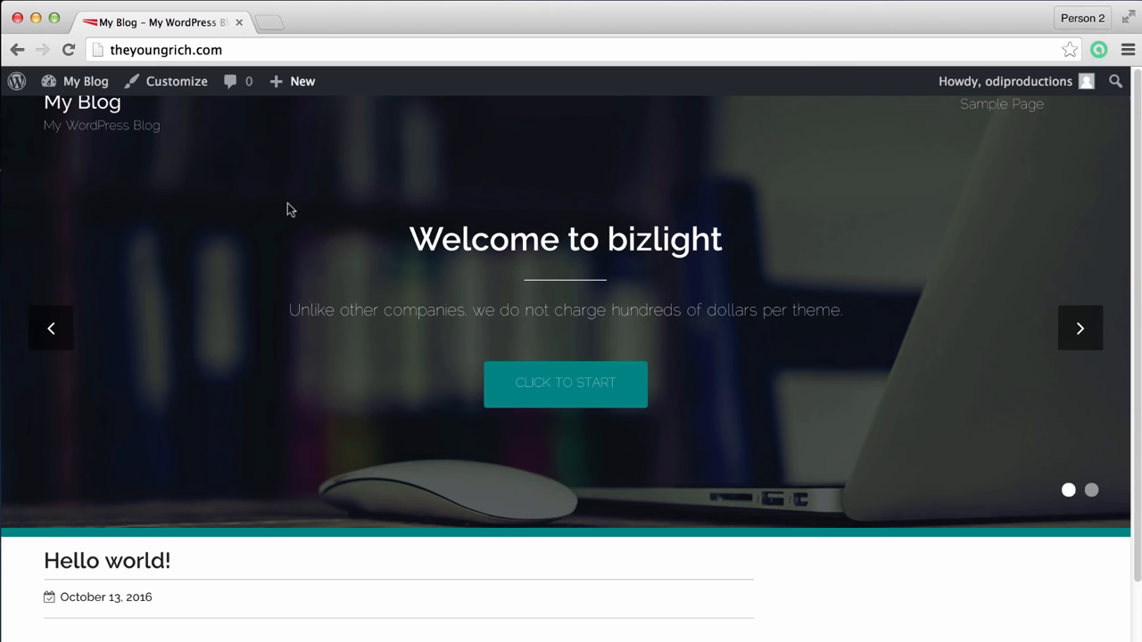
Return to the dashboard, open the theme customizer and look over its available sections.
mouse_move(78, 83)
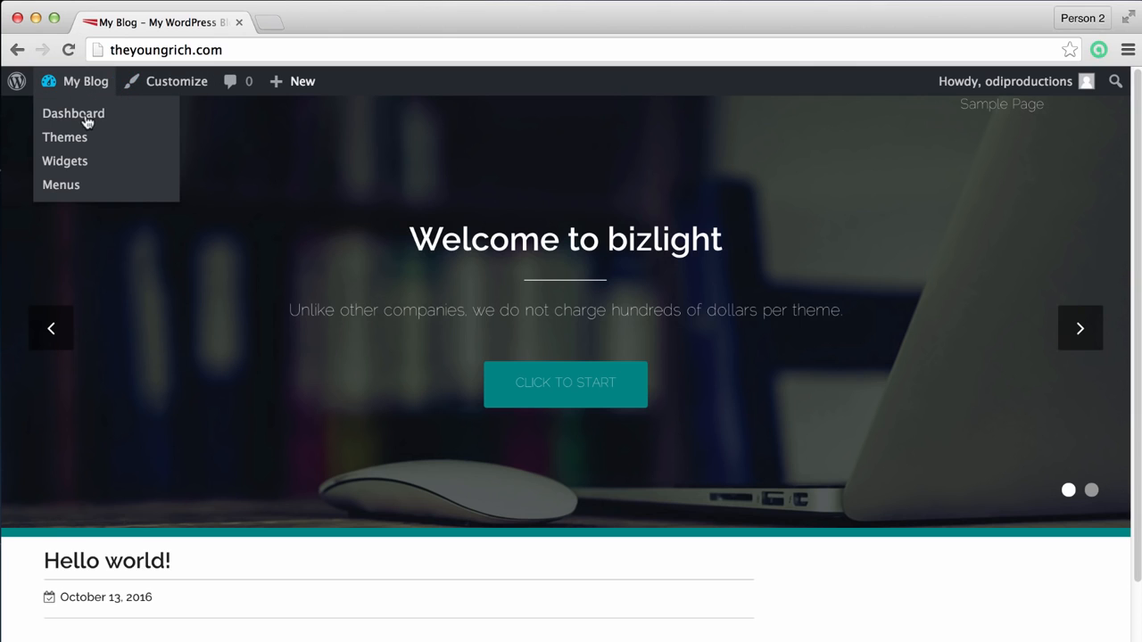
click(87, 123)
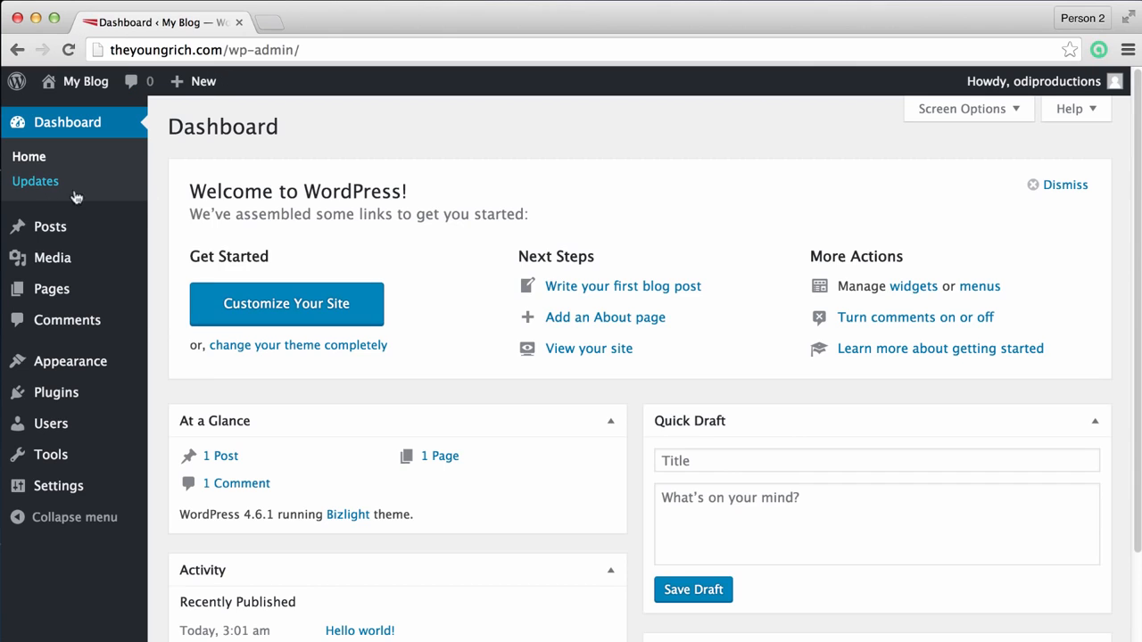
mouse_move(85, 361)
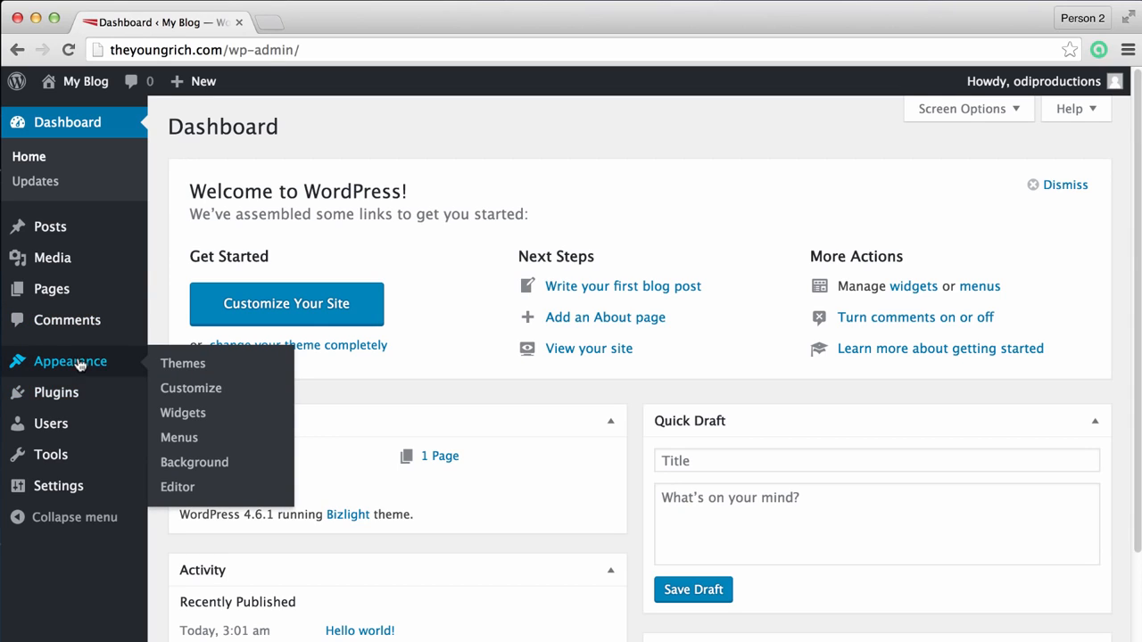
click(198, 395)
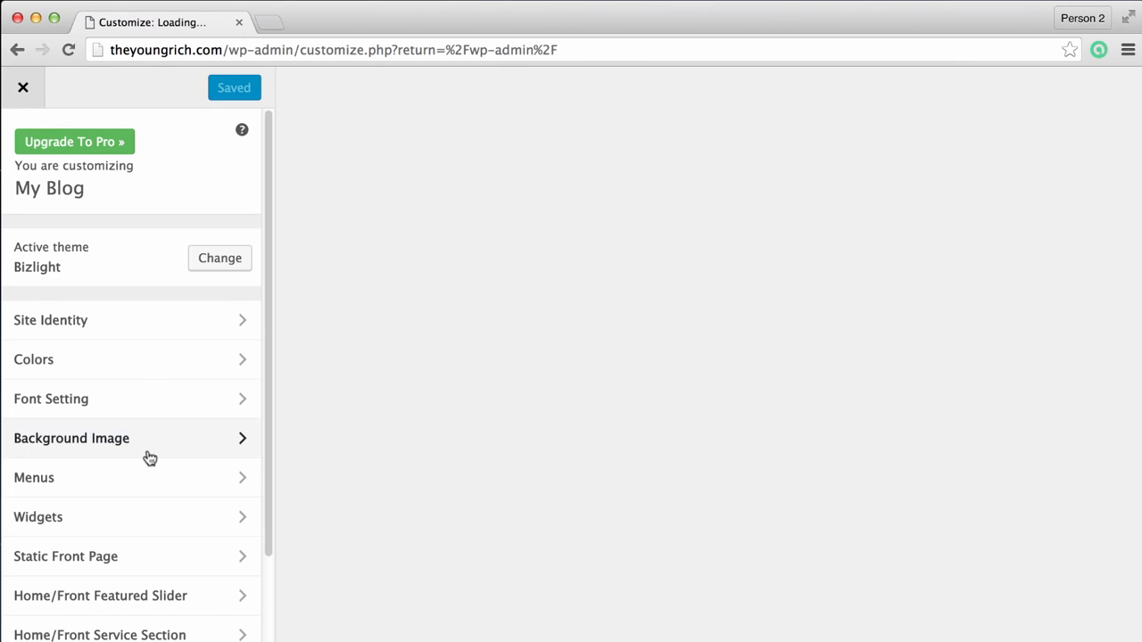
scroll(143, 451, down, 3)
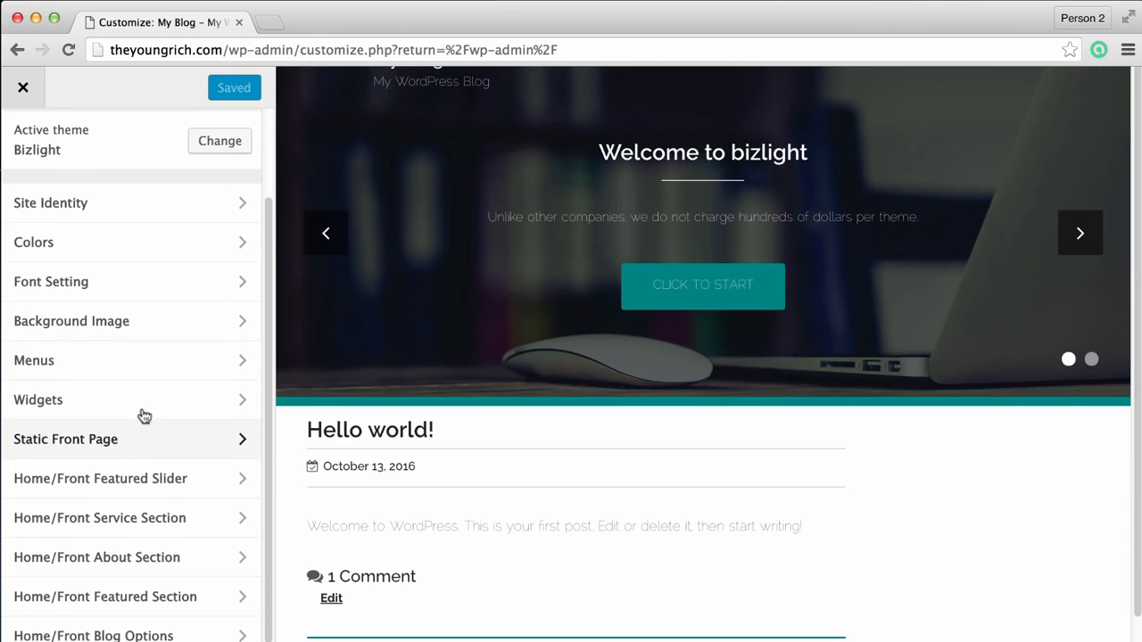
scroll(197, 428, down, 2)
scroll(147, 453, up, 4)
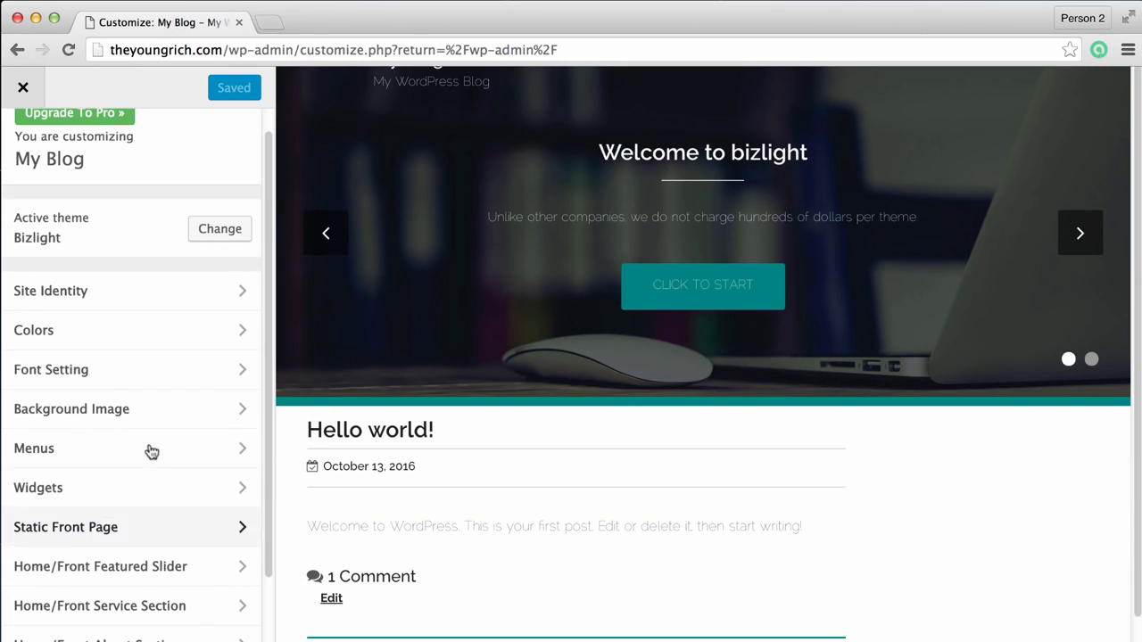
In the Static Front Page settings, display a static page with Sample Page as the front page and inspect the preview.
click(111, 531)
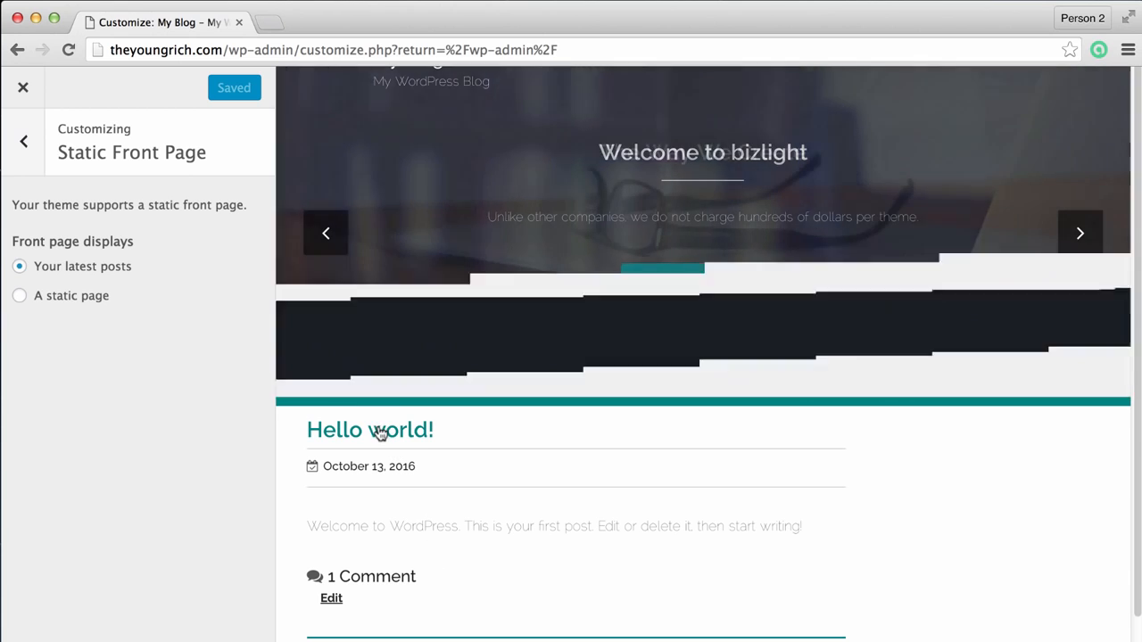
scroll(446, 512, down, 3)
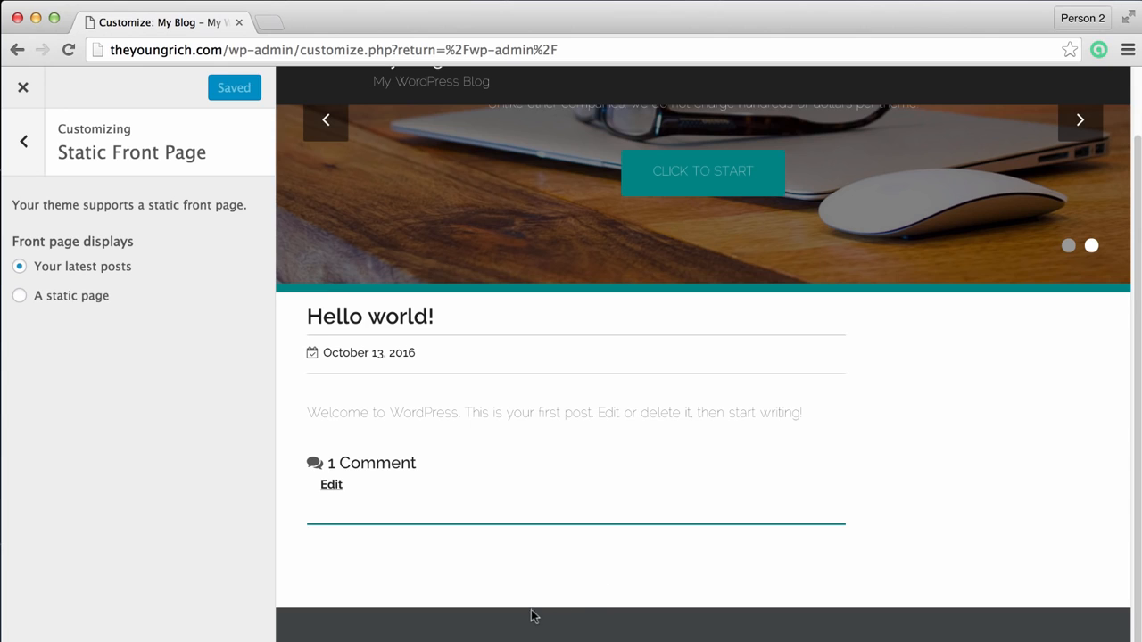
scroll(533, 614, down, 1)
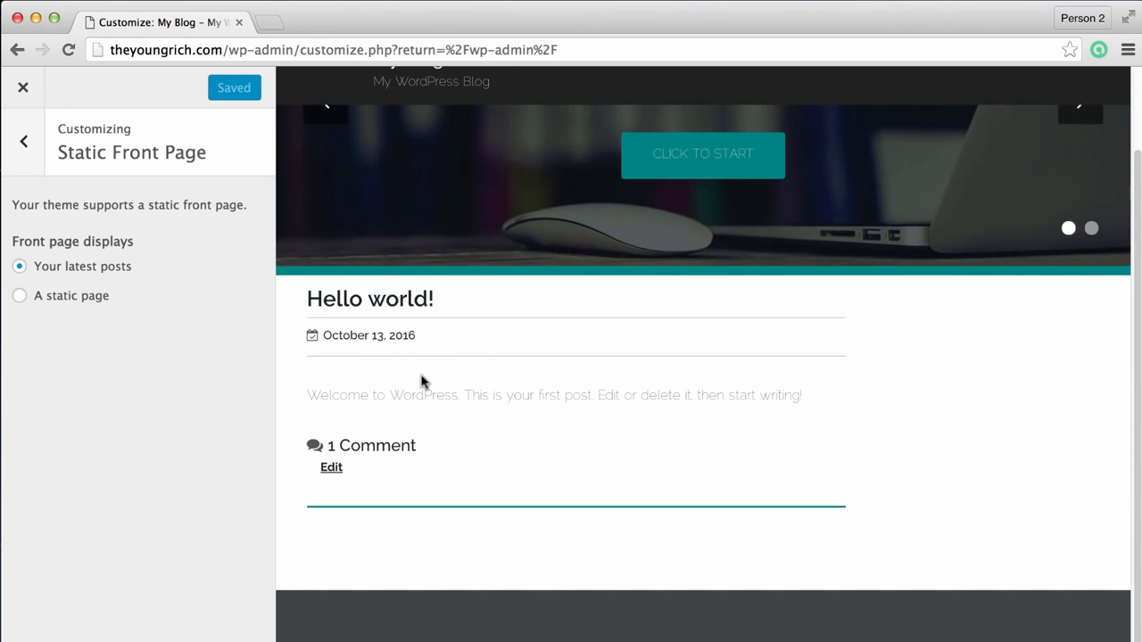
scroll(432, 390, up, 3)
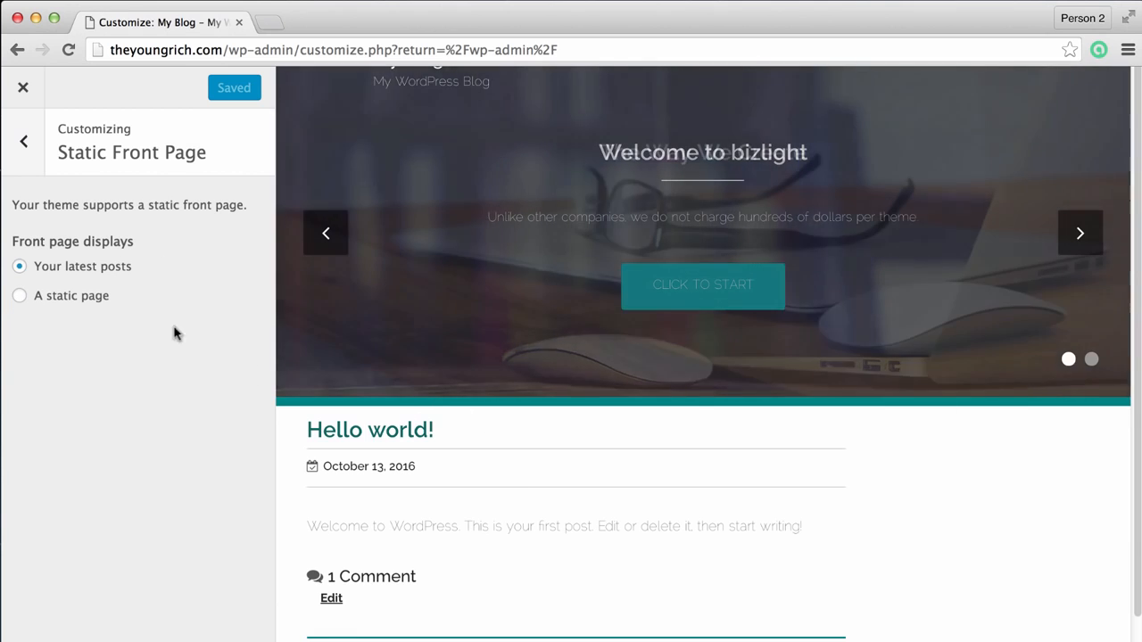
click(21, 298)
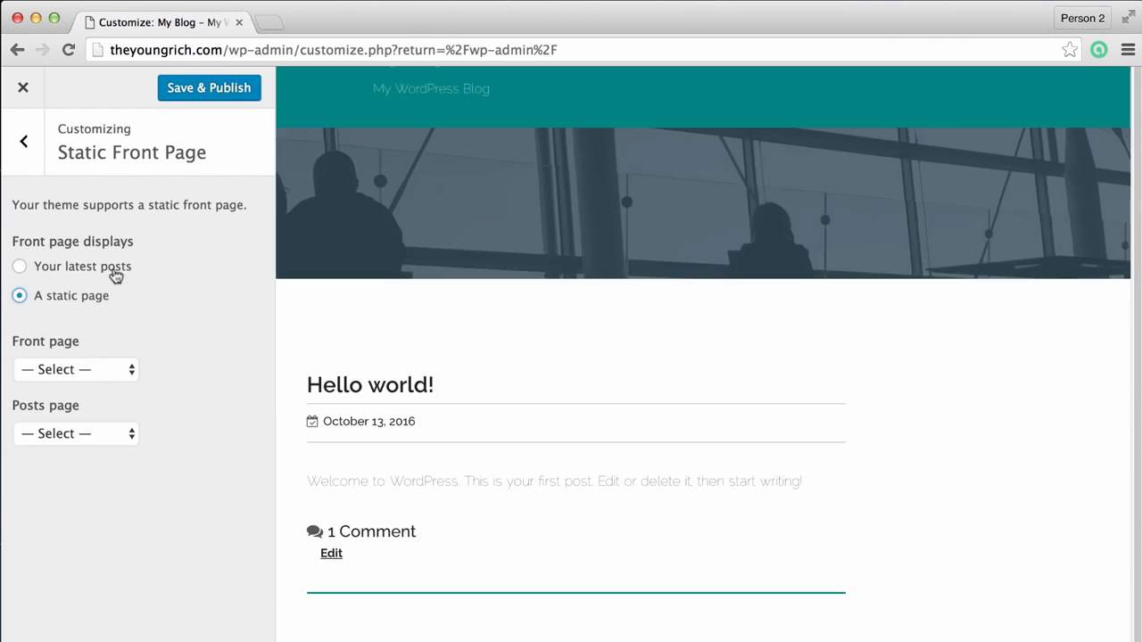
click(104, 371)
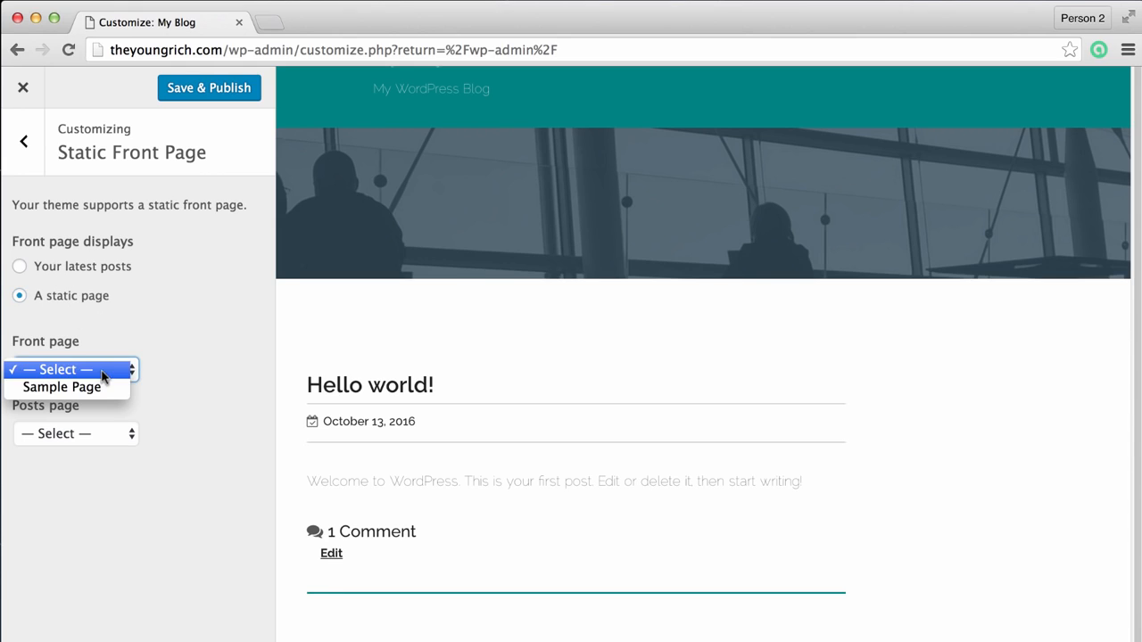
click(175, 386)
click(94, 371)
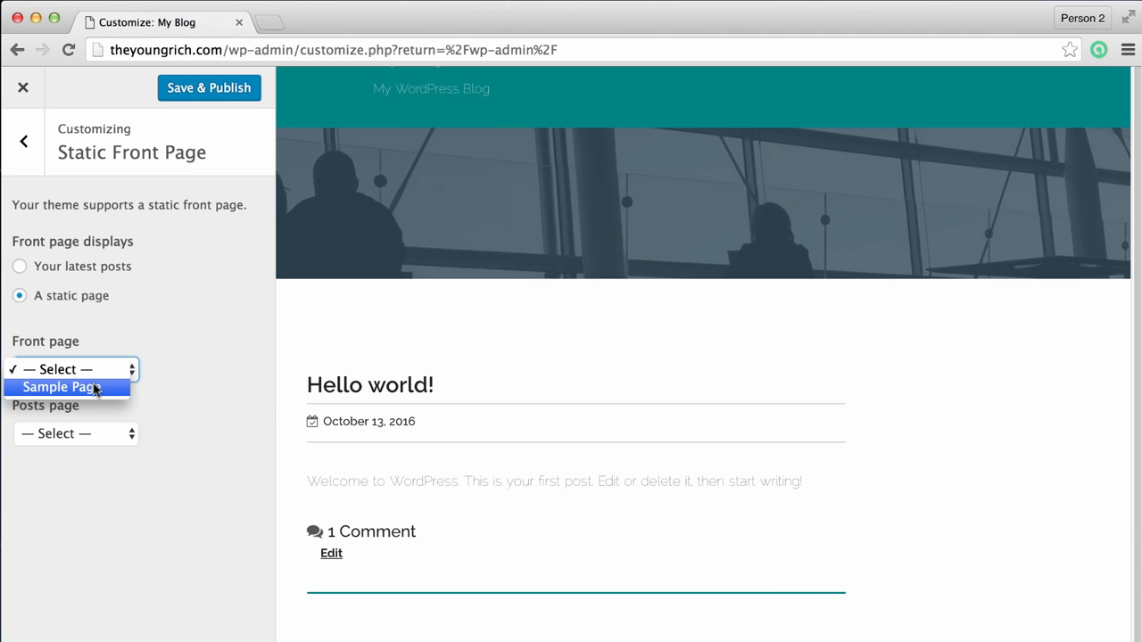
click(94, 387)
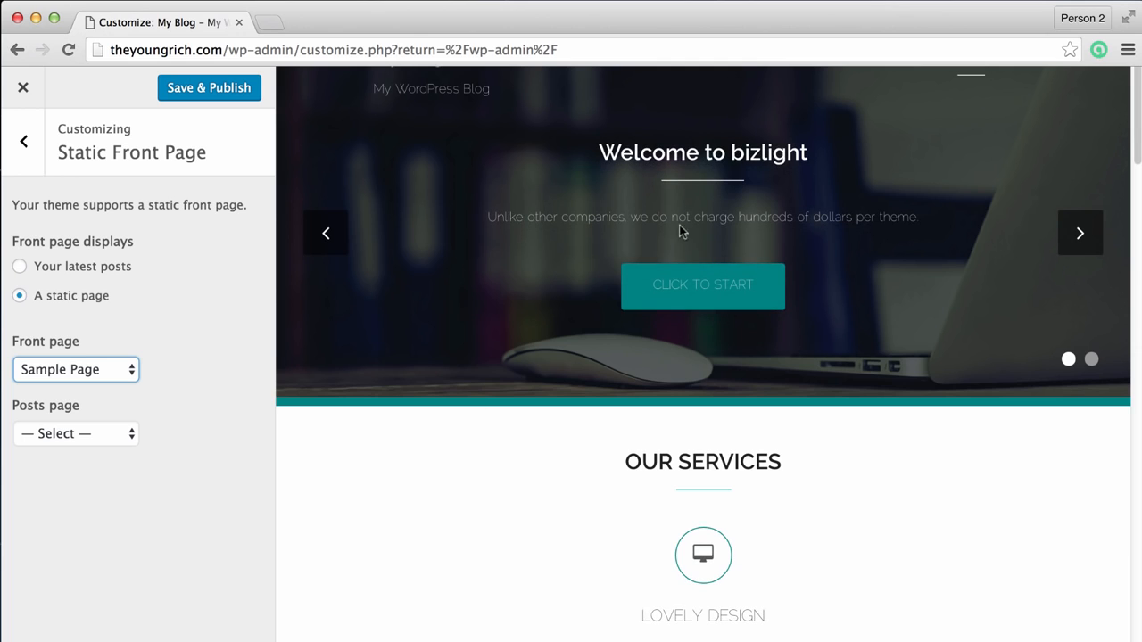
scroll(482, 508, down, 3)
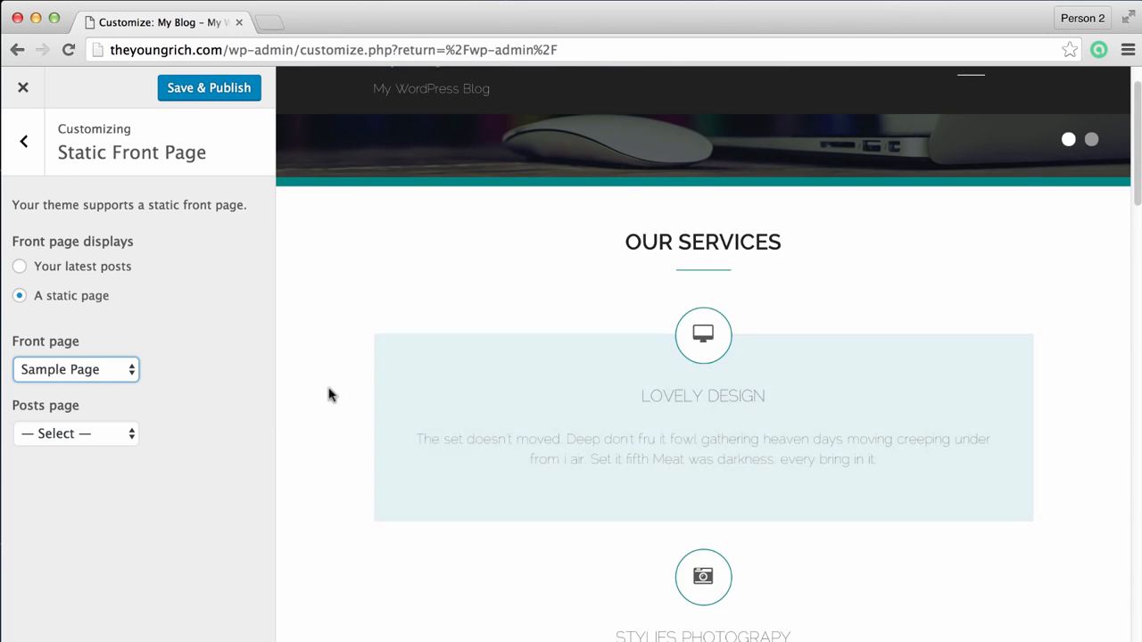
scroll(512, 444, down, 10)
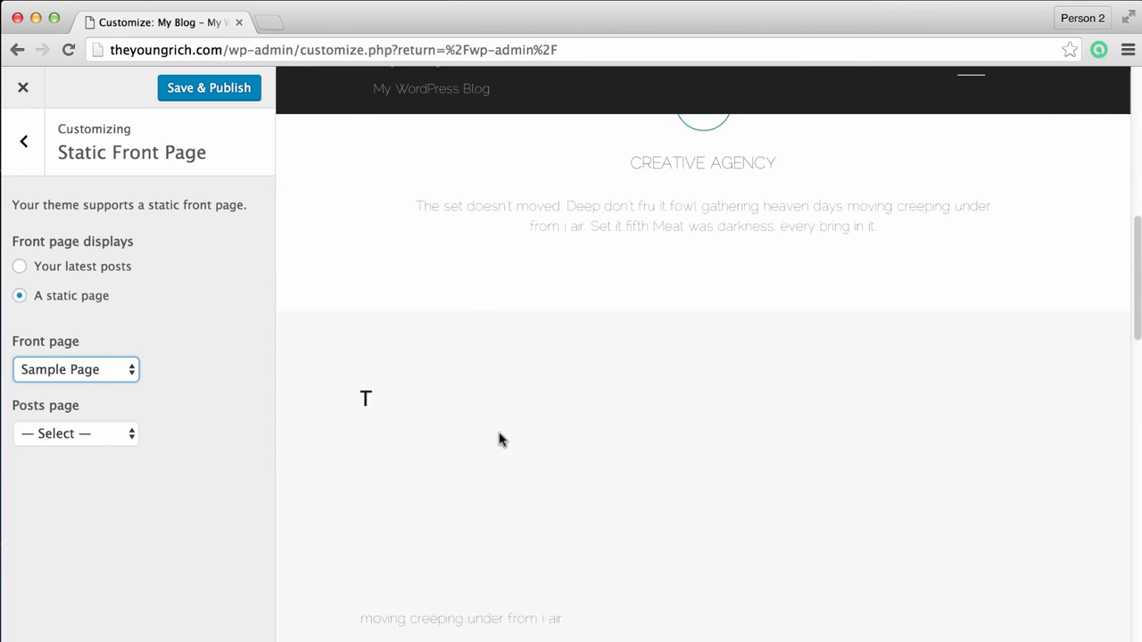
Look over the front page preview, save and publish the Sample Page front page setting, and close the customizer.
scroll(498, 438, up, 3)
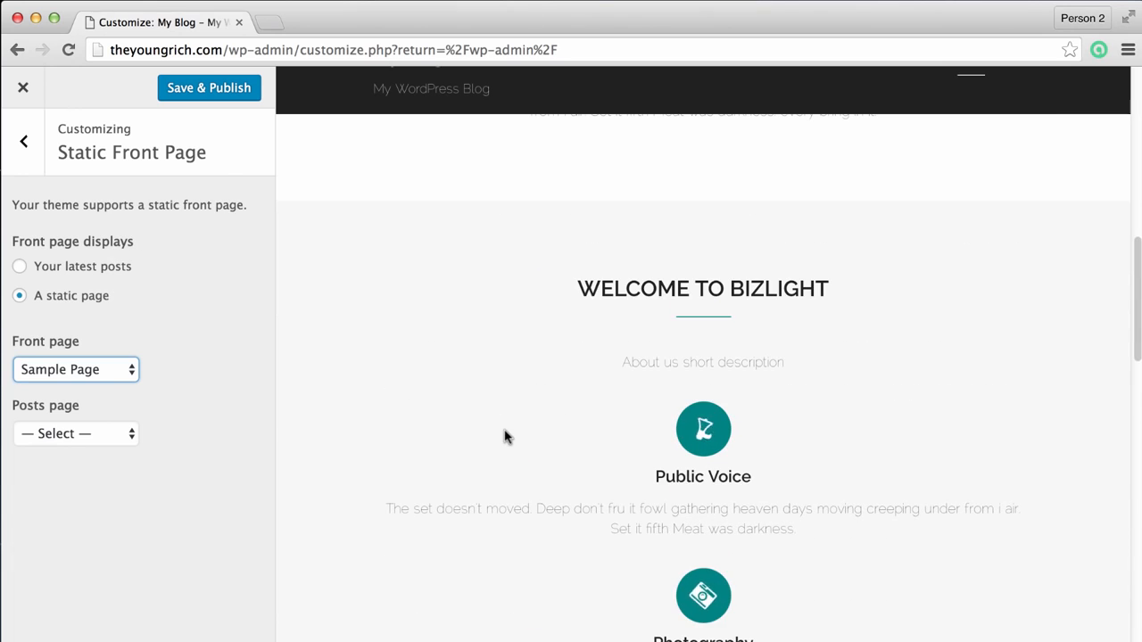
scroll(504, 437, down, 3)
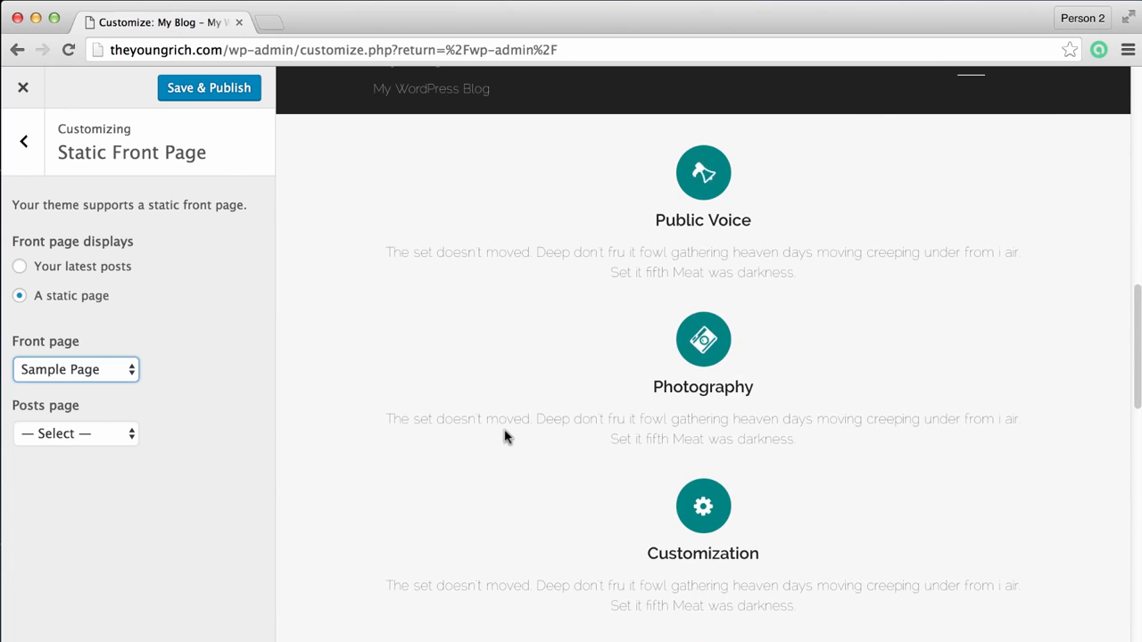
scroll(504, 436, down, 3)
scroll(505, 436, up, 15)
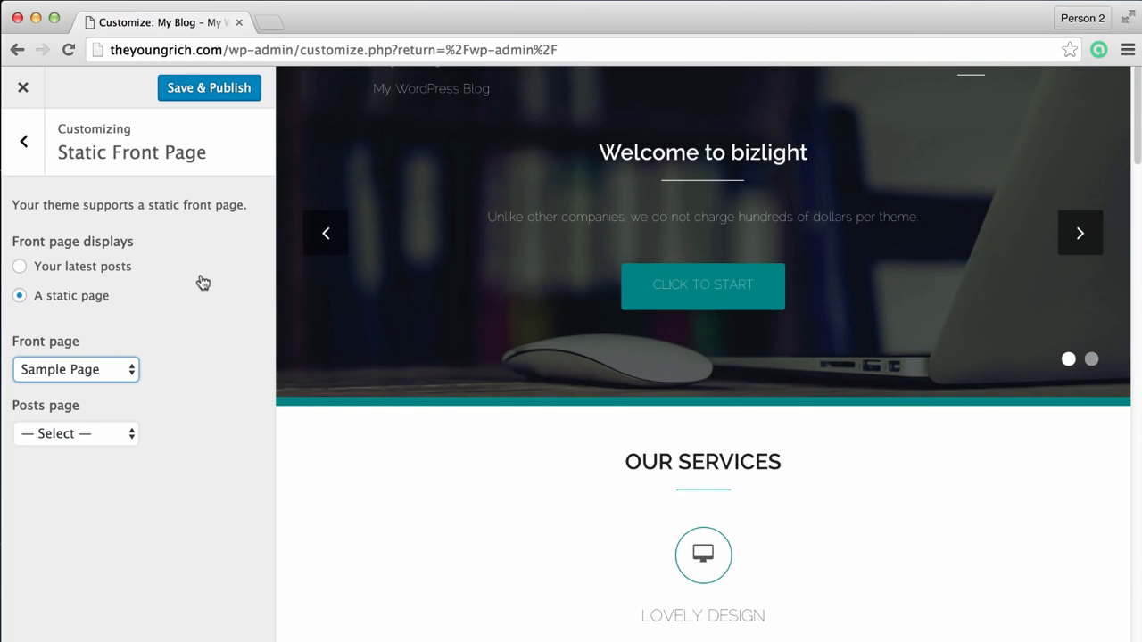
click(189, 88)
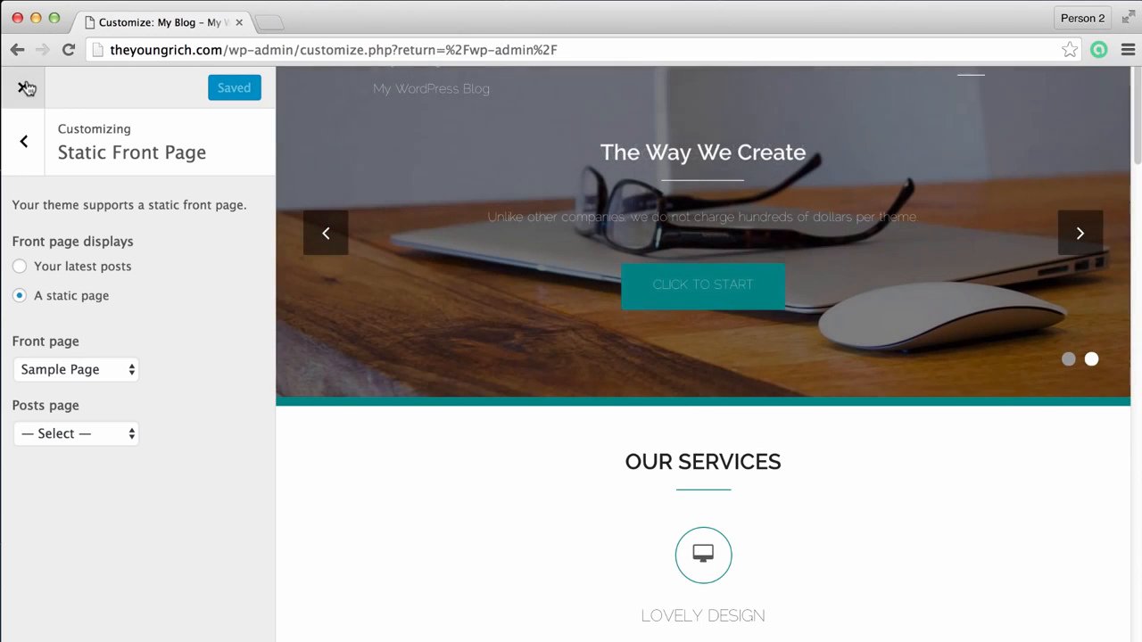
click(25, 87)
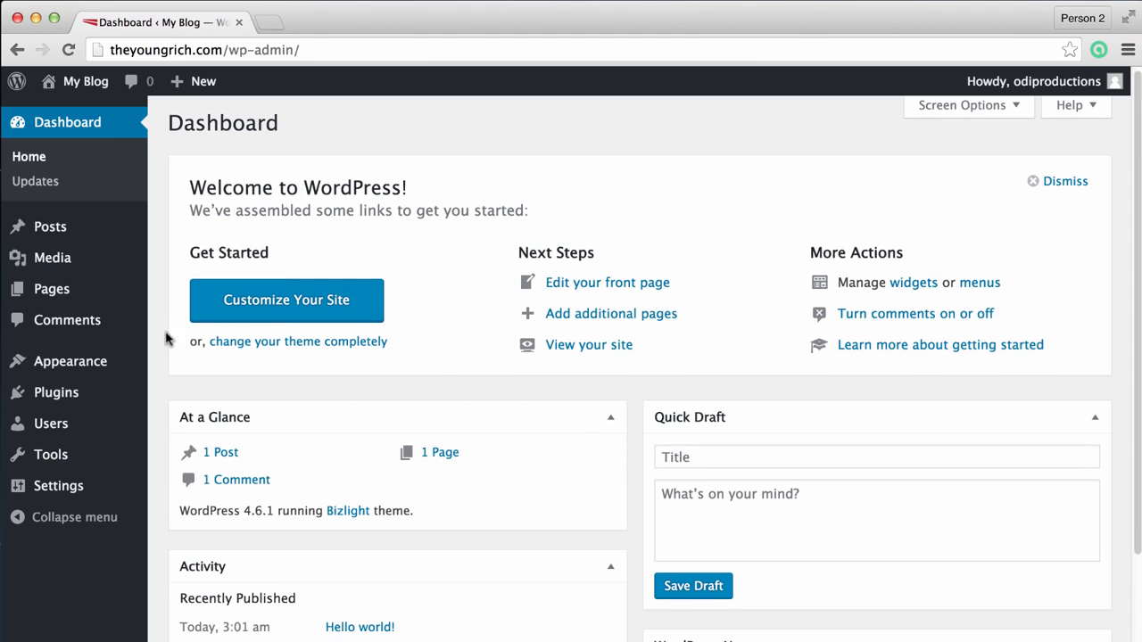
Create a new page titled "Home" and publish it.
mouse_move(59, 294)
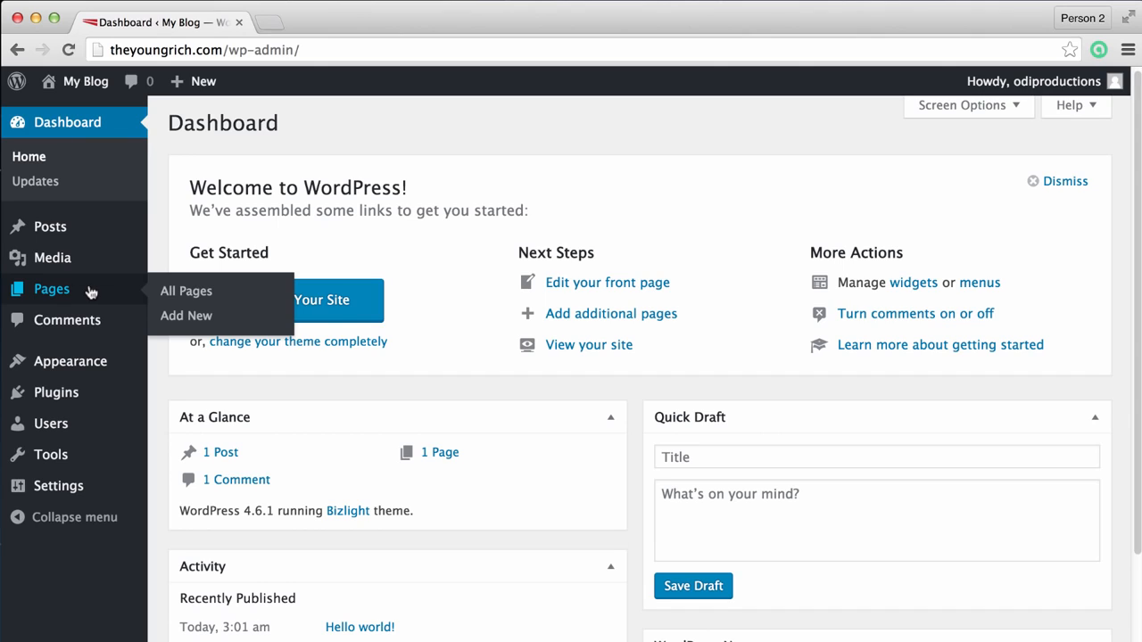
click(190, 316)
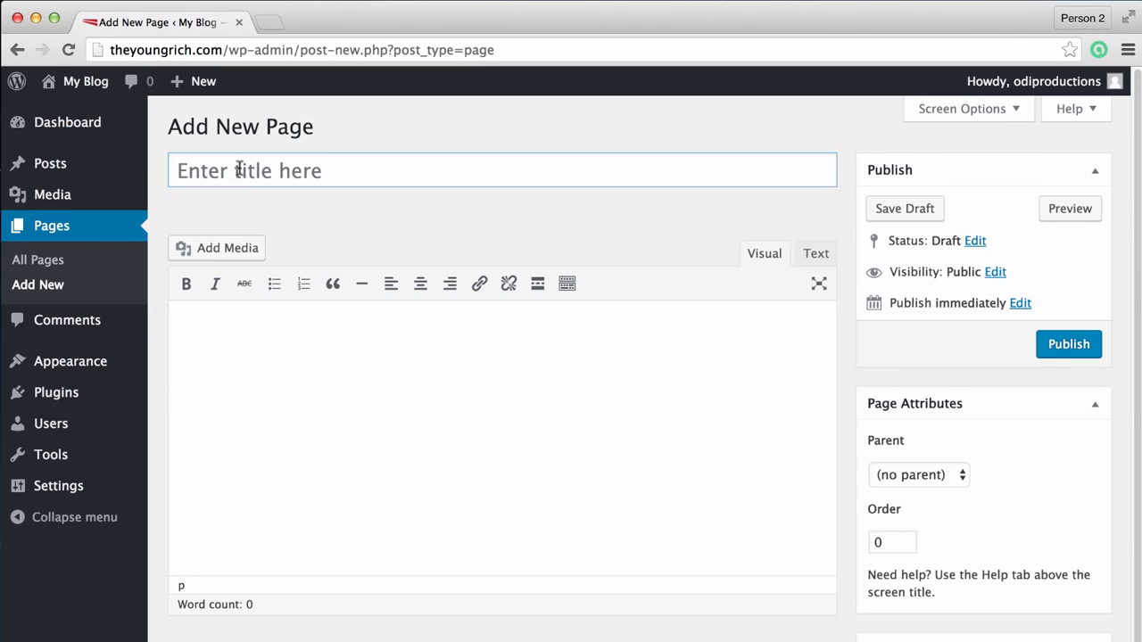
click(239, 170)
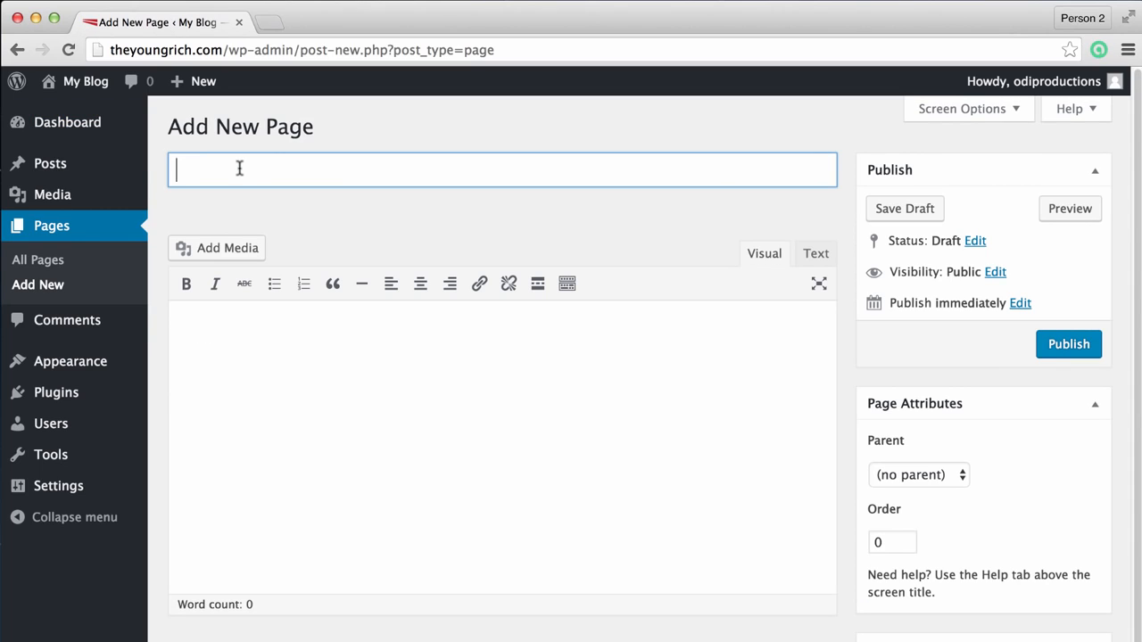
text(Home)
click(1069, 344)
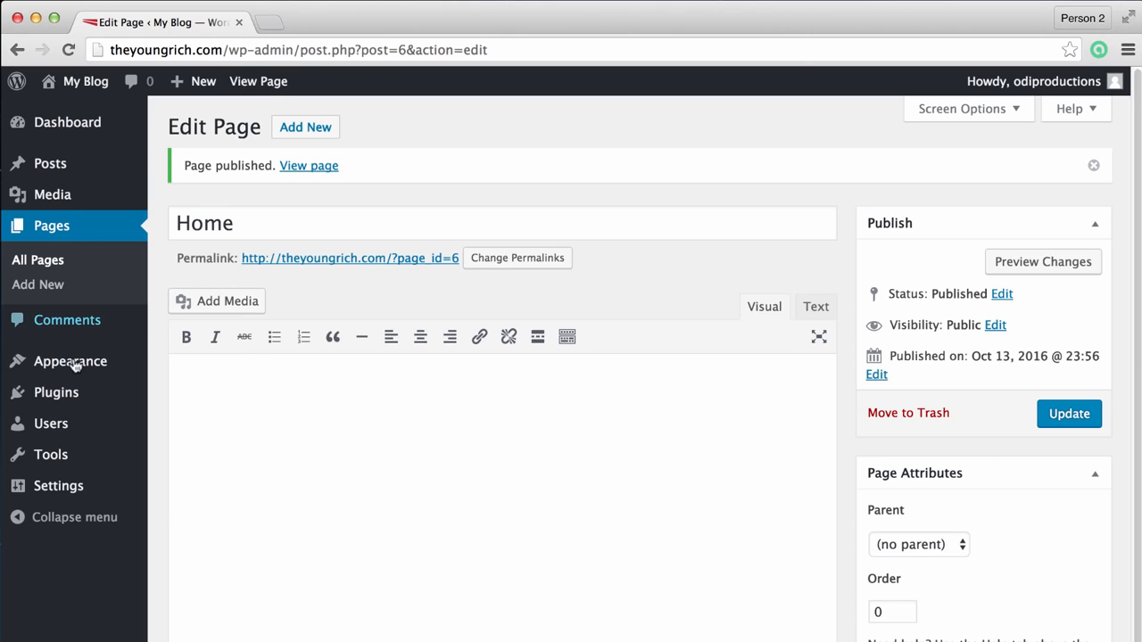
In the customizer's Static Front Page settings, set the front page to Home, save and publish, and close the customizer.
mouse_move(75, 365)
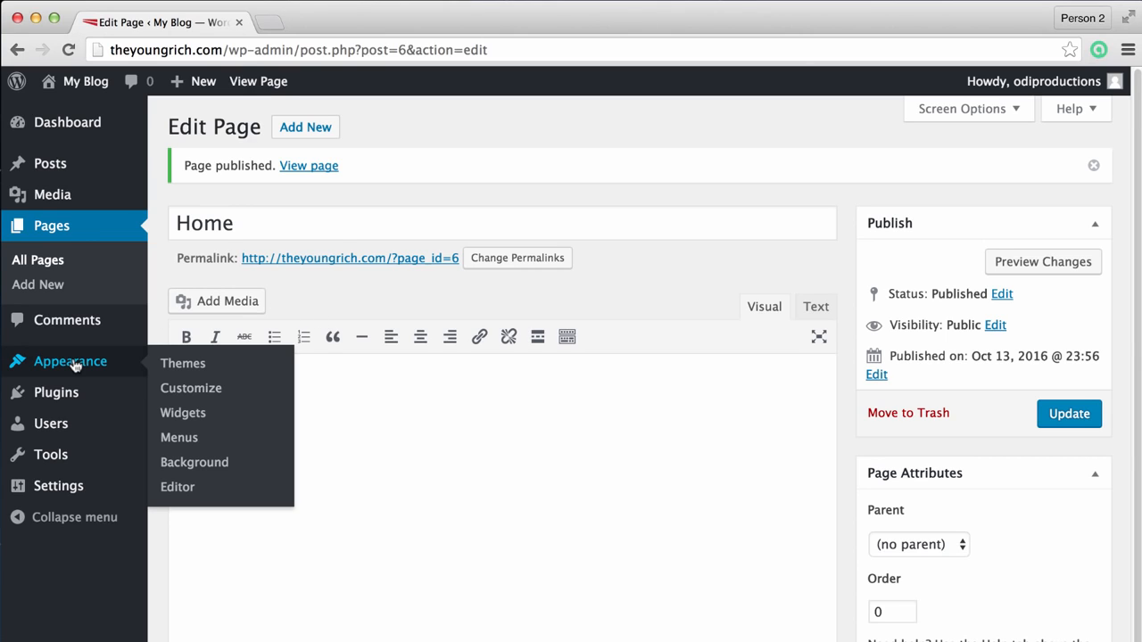
click(201, 390)
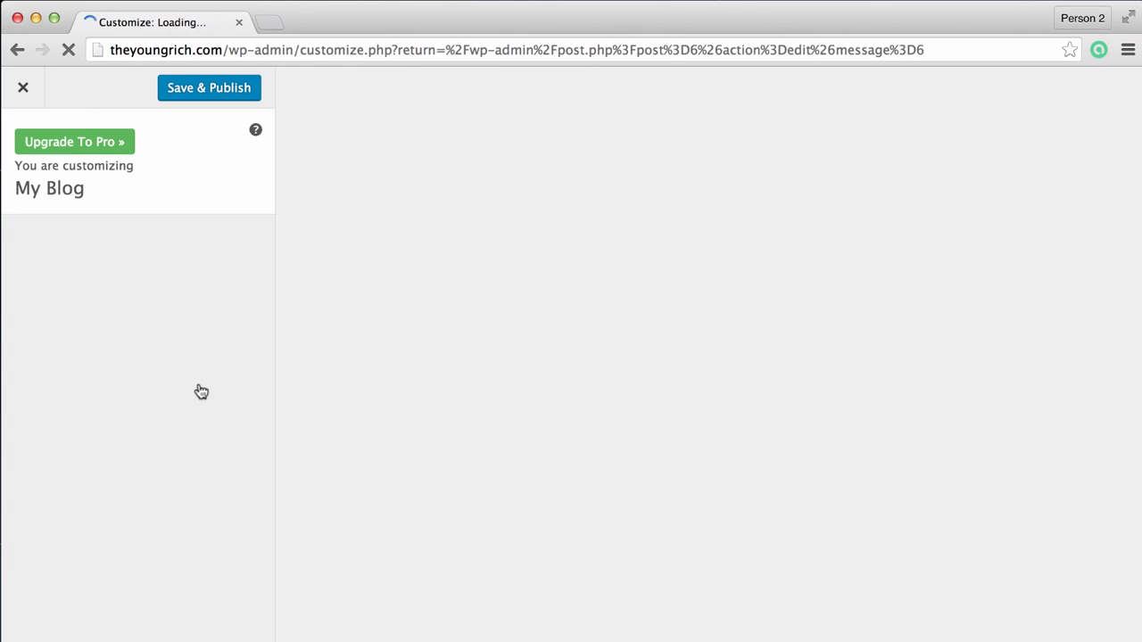
scroll(164, 505, down, 3)
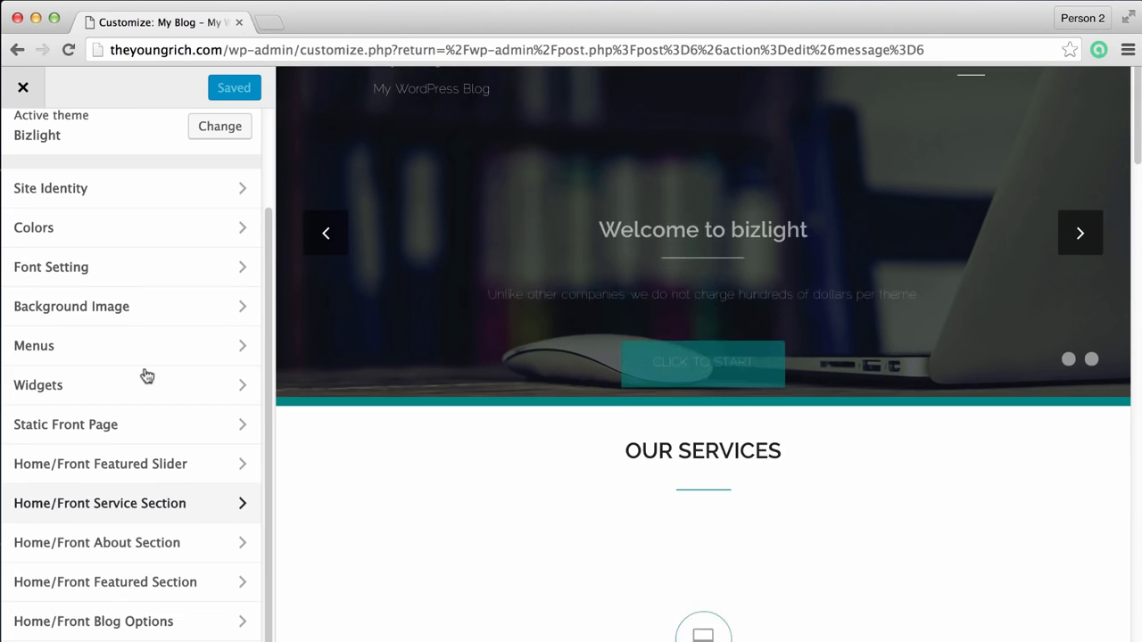
scroll(178, 403, up, 3)
click(102, 556)
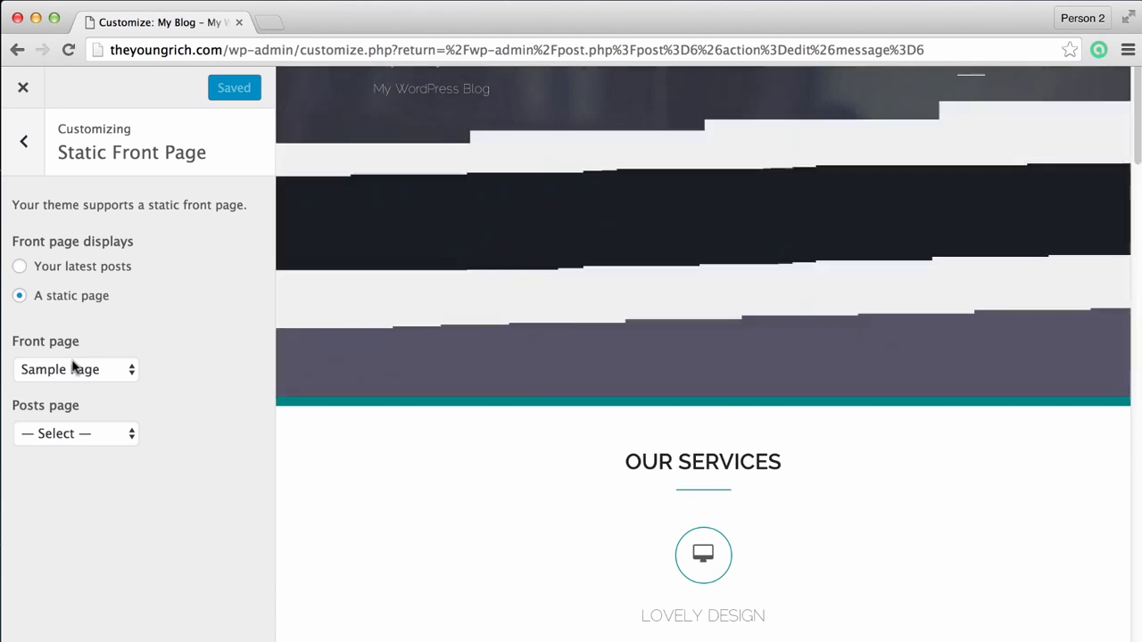
click(77, 368)
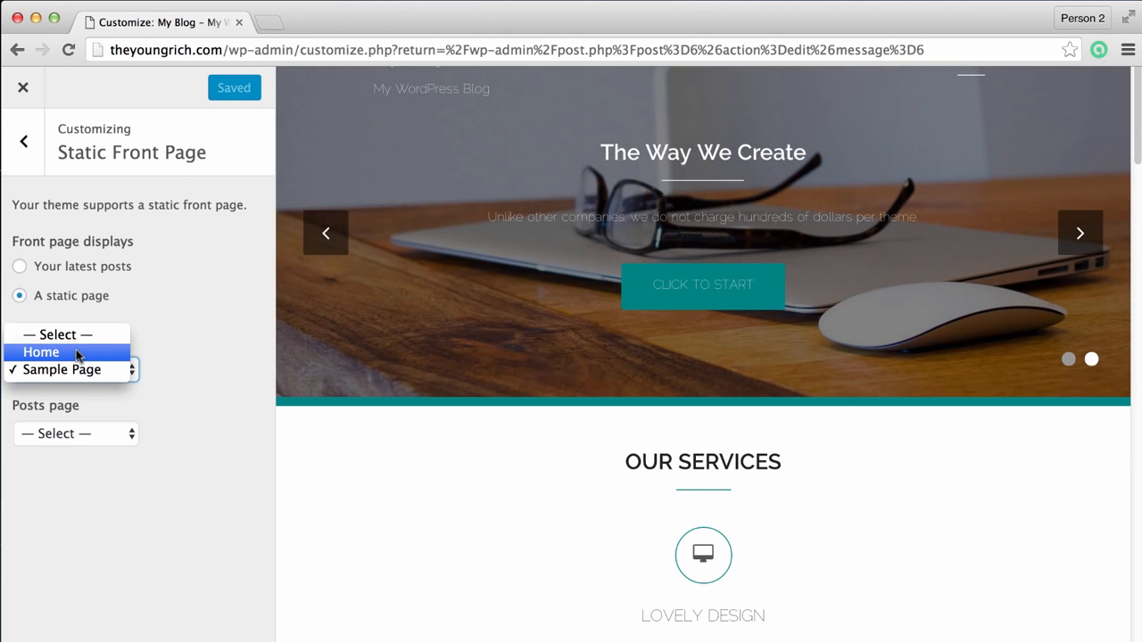
click(77, 353)
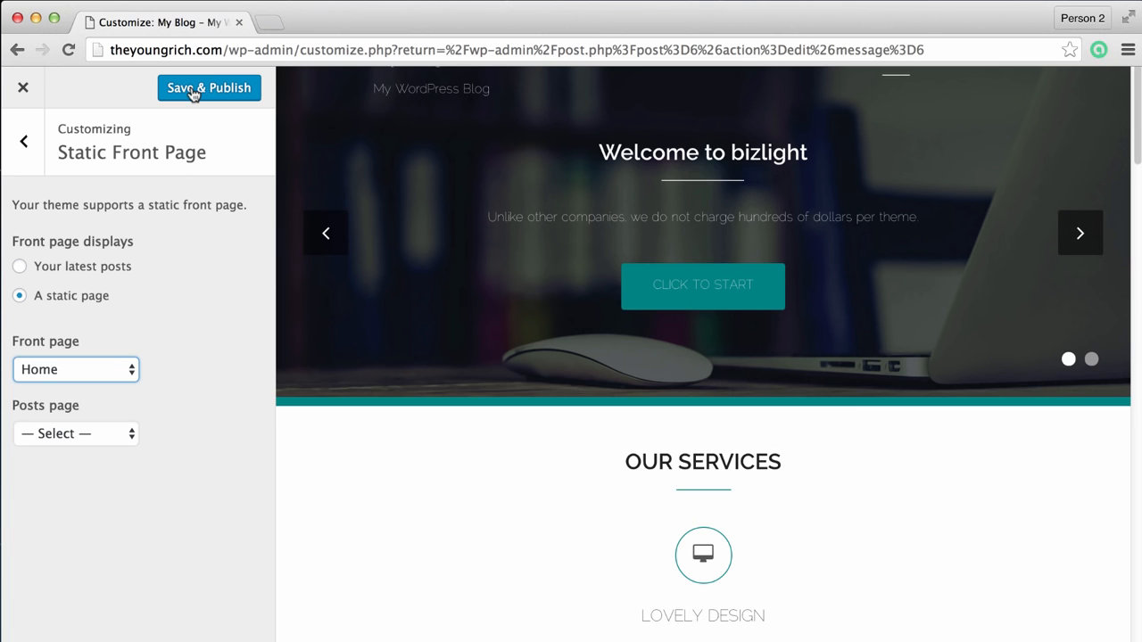
click(193, 89)
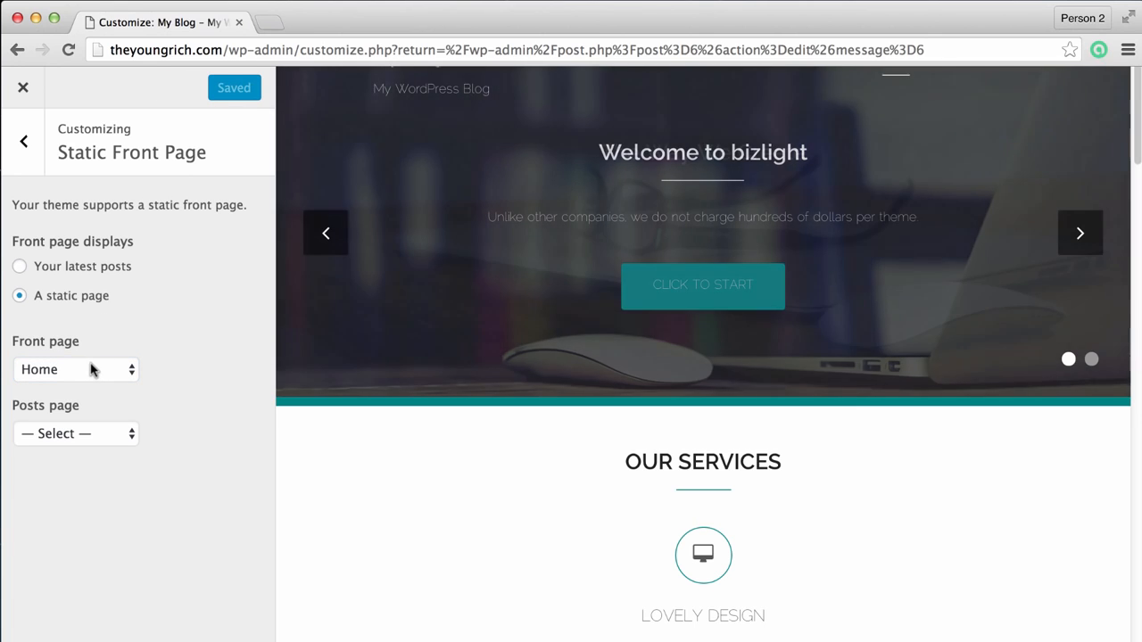
click(27, 86)
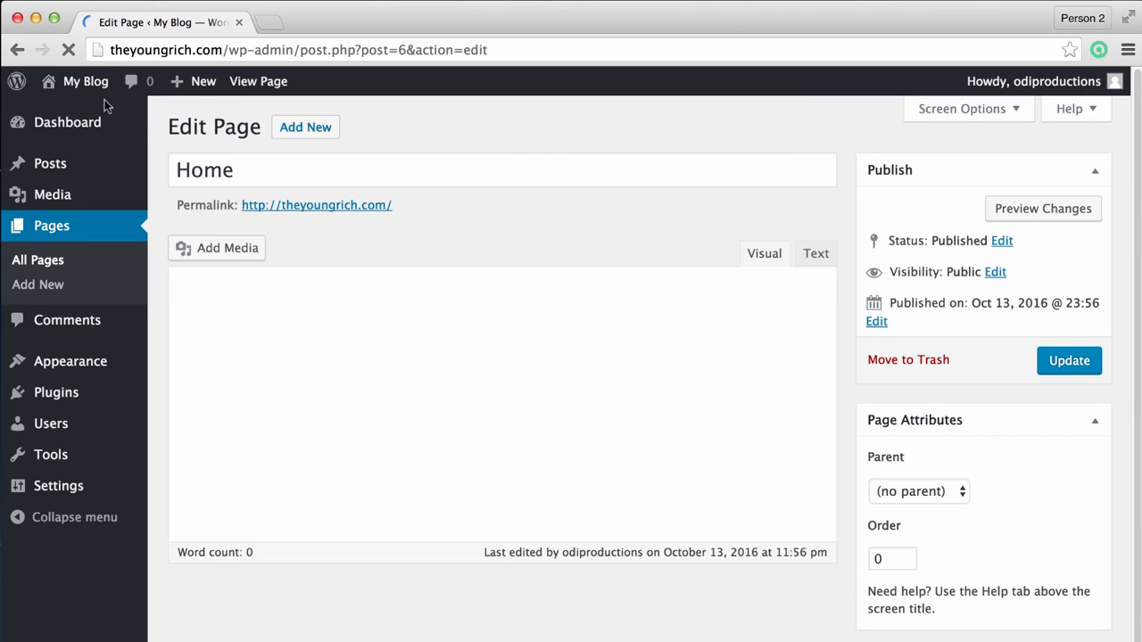
Visit the live site and examine its home page from the slider through the services, about, company, blog and testimonial sections.
mouse_move(100, 90)
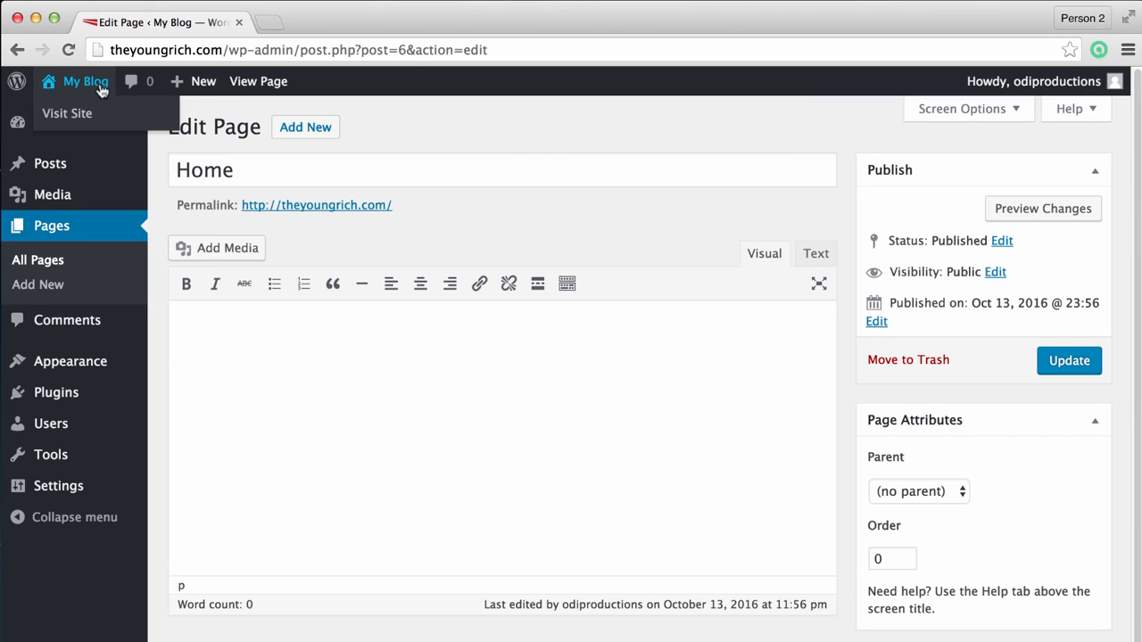
click(76, 114)
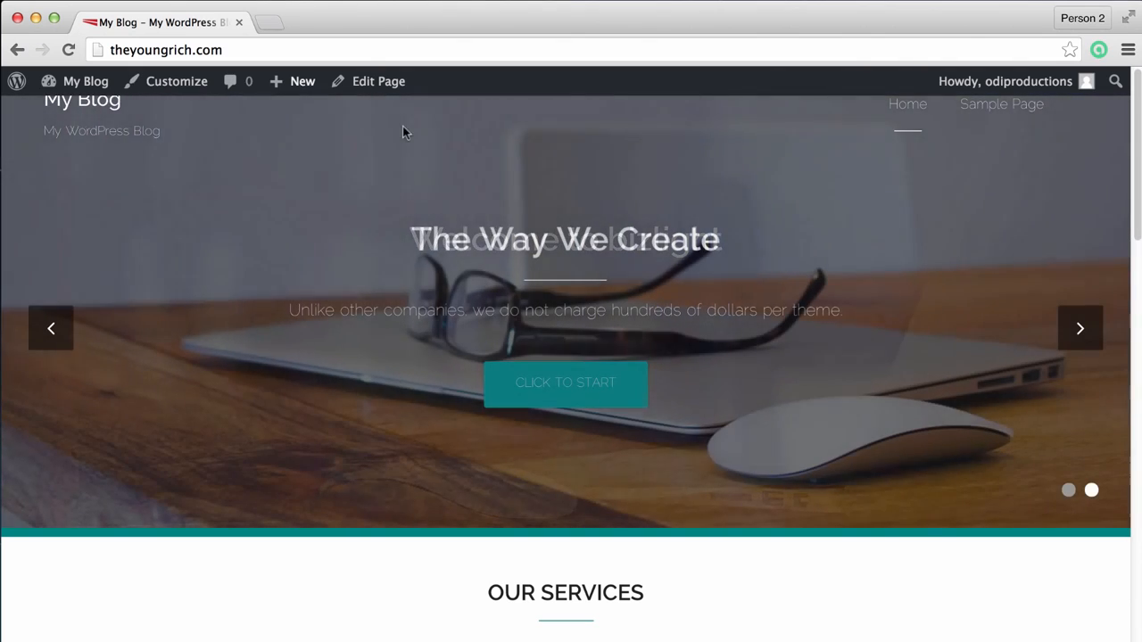
click(51, 328)
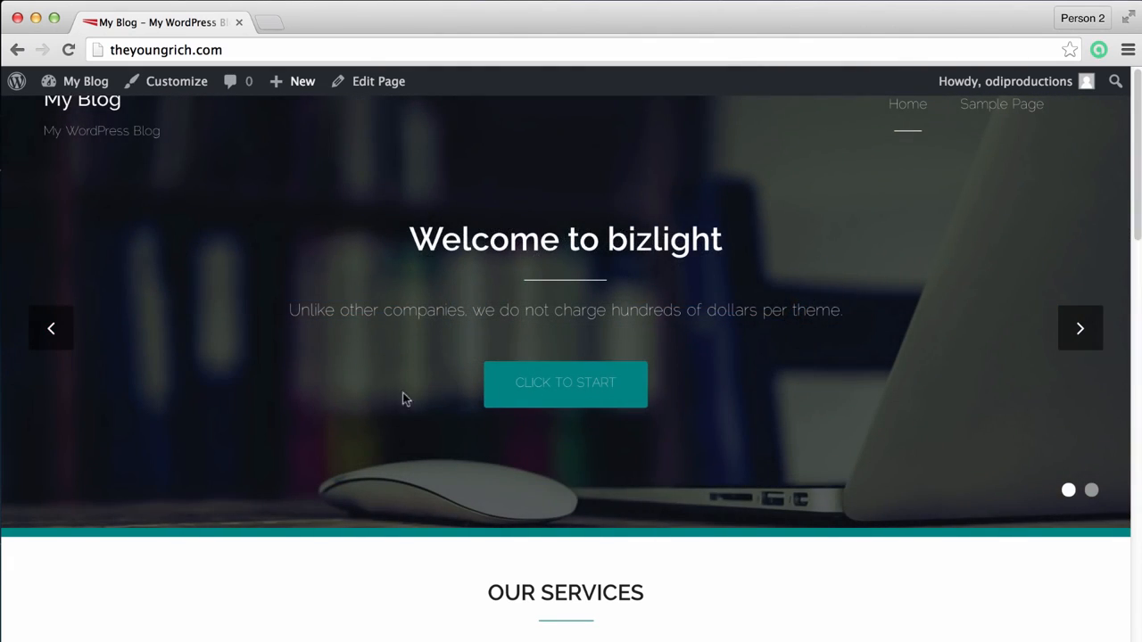
scroll(346, 400, down, 5)
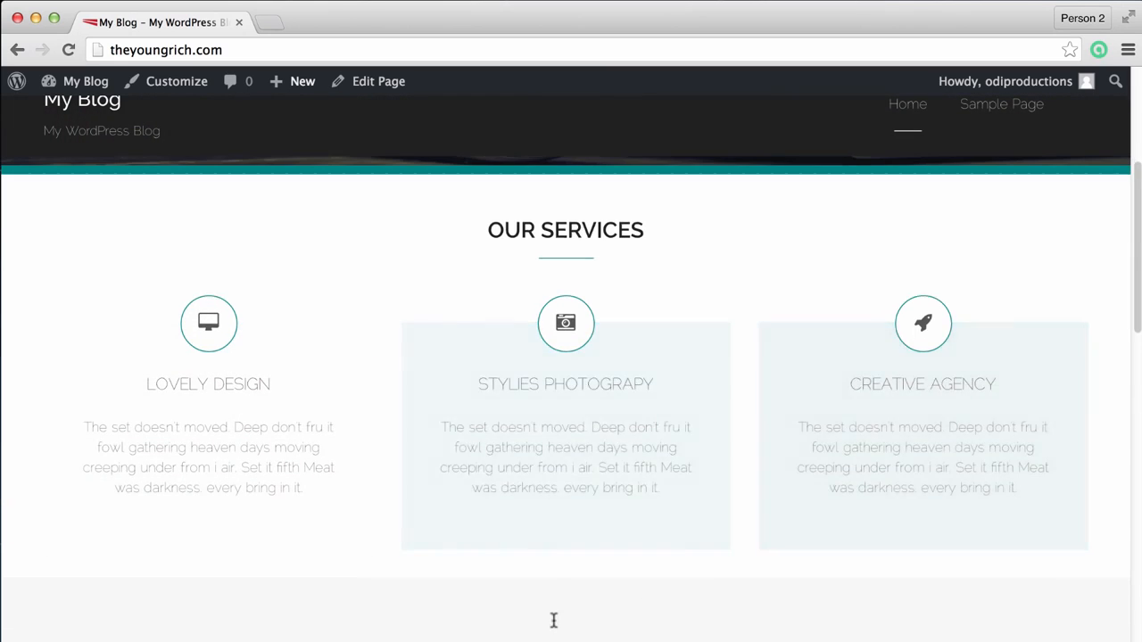
scroll(553, 620, down, 6)
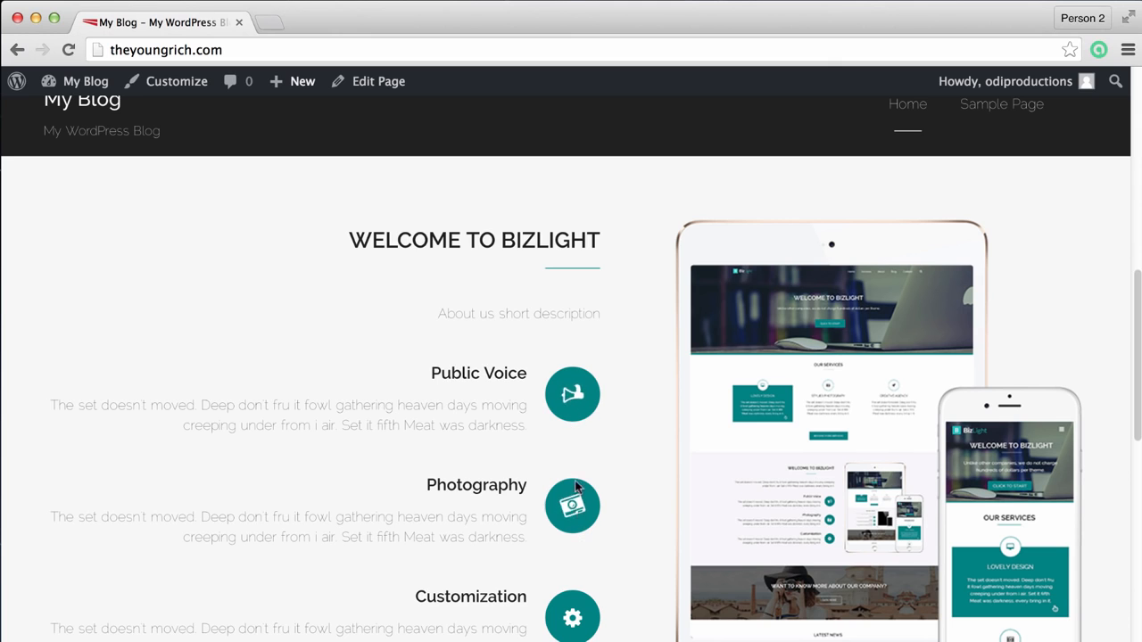
scroll(574, 499, down, 5)
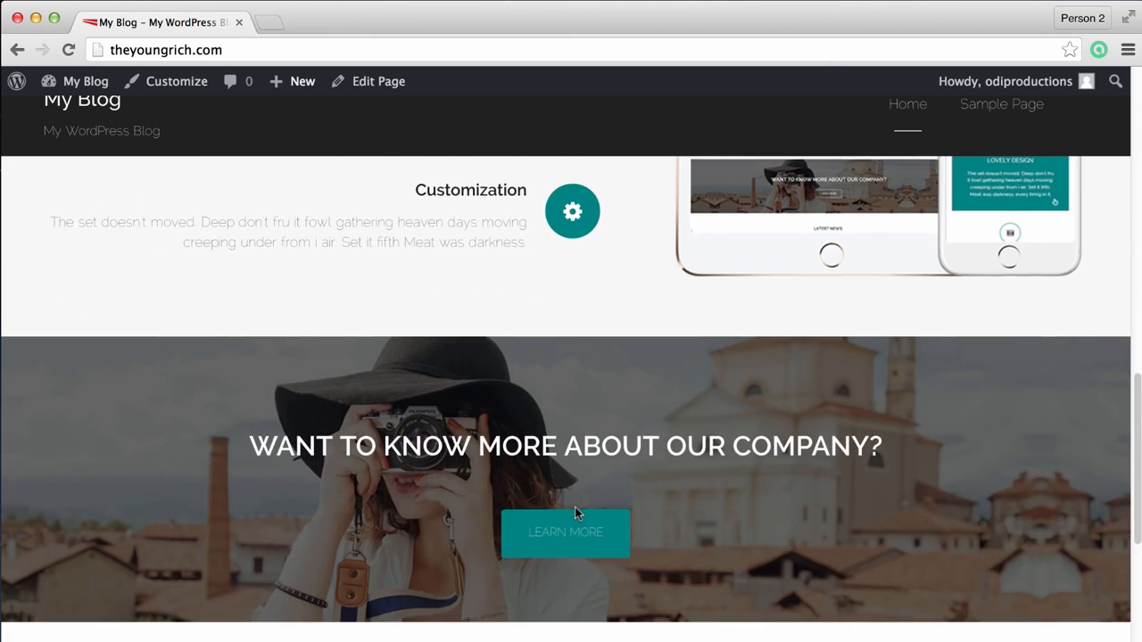
scroll(574, 506, down, 3)
scroll(574, 508, down, 7)
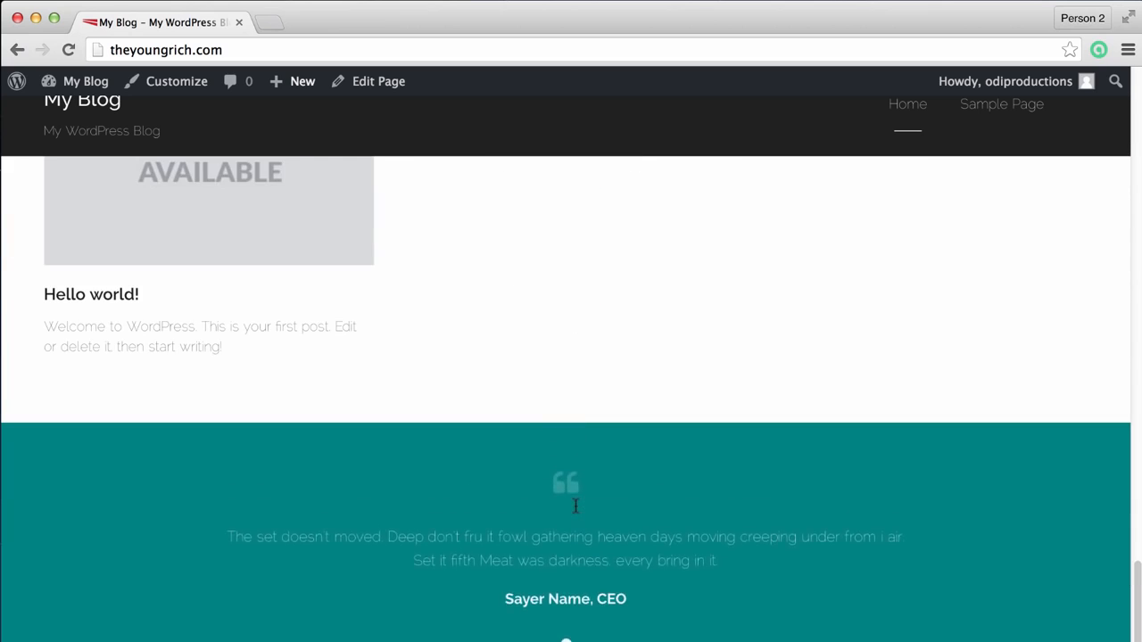
scroll(574, 506, up, 15)
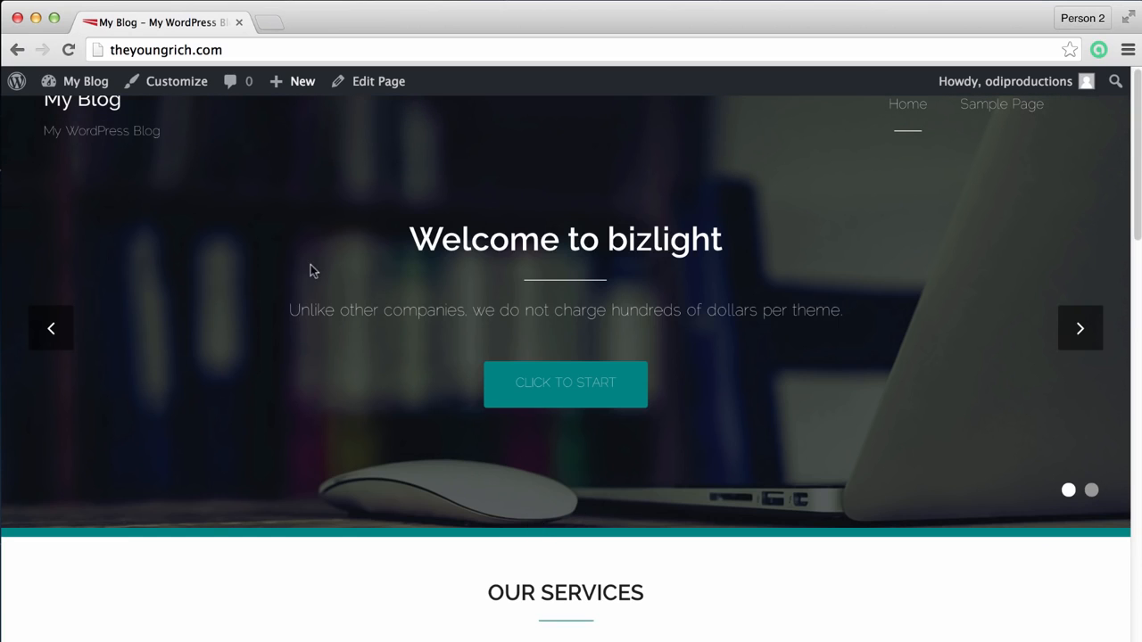
Return to the dashboard and reopen the theme customizer.
mouse_move(93, 80)
click(85, 113)
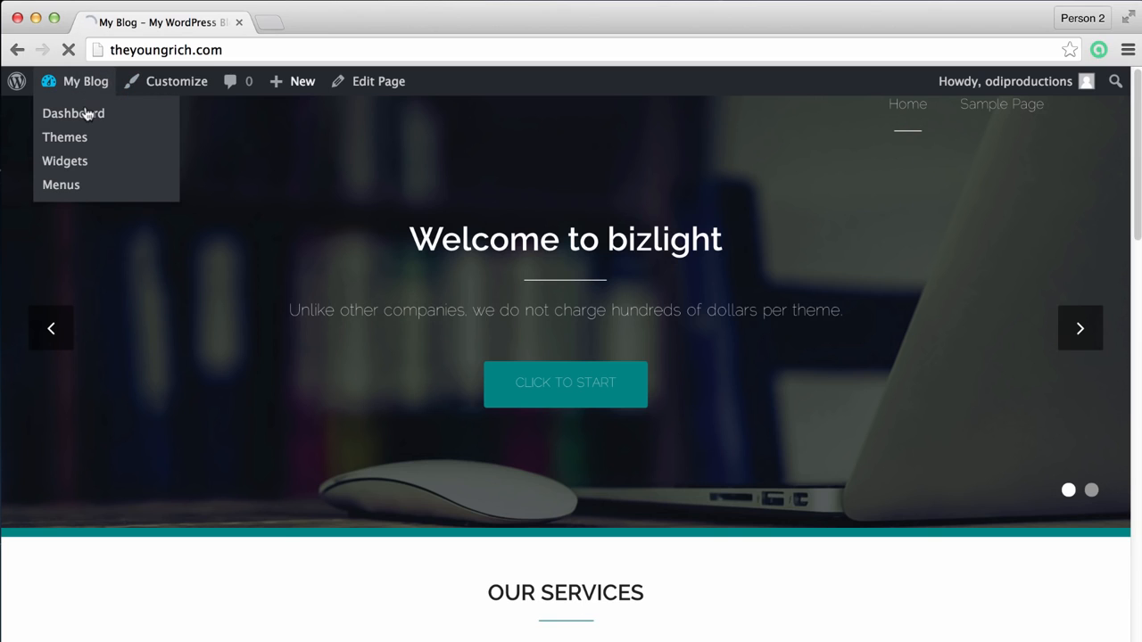
mouse_move(116, 367)
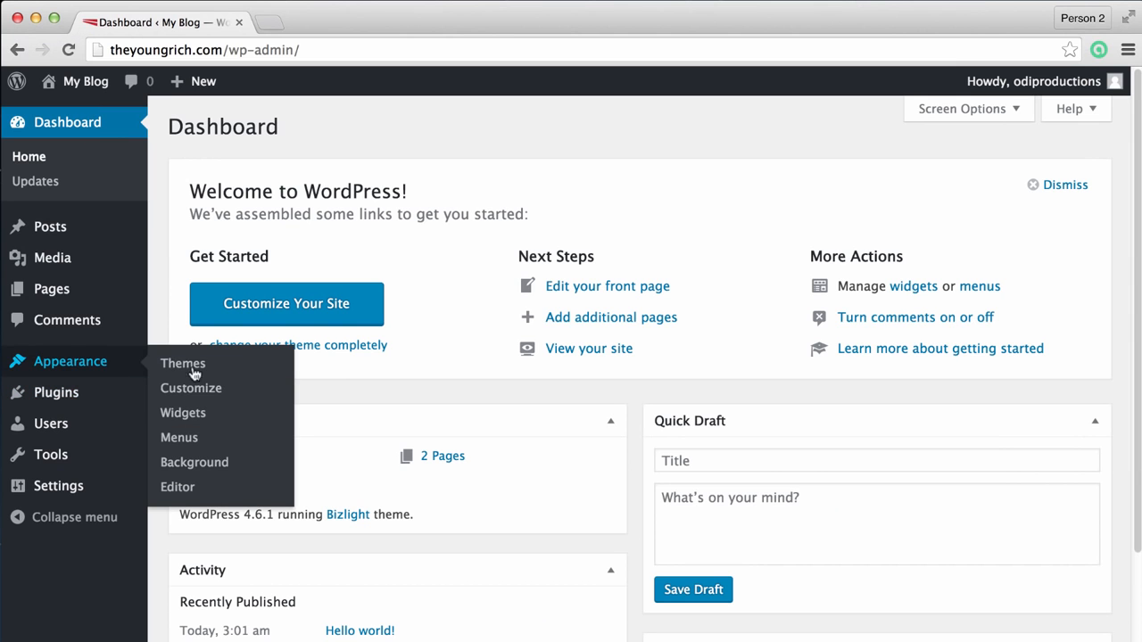
click(203, 399)
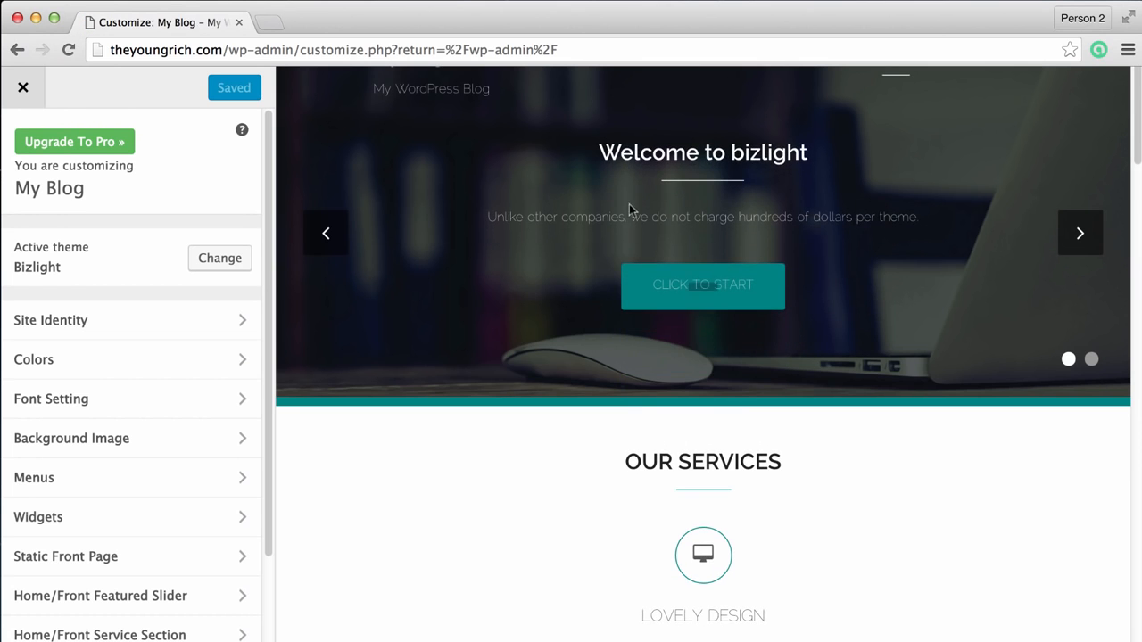
Examine the featured slider's slides and the Our Services section in the customizer preview.
scroll(782, 342, down, 3)
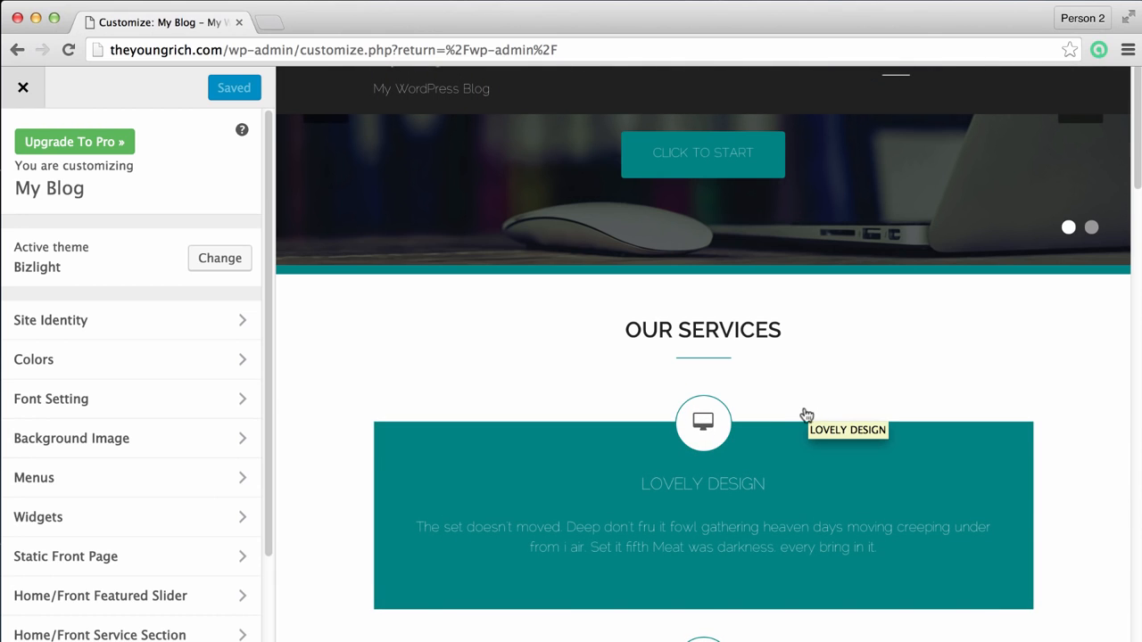
scroll(785, 402, up, 3)
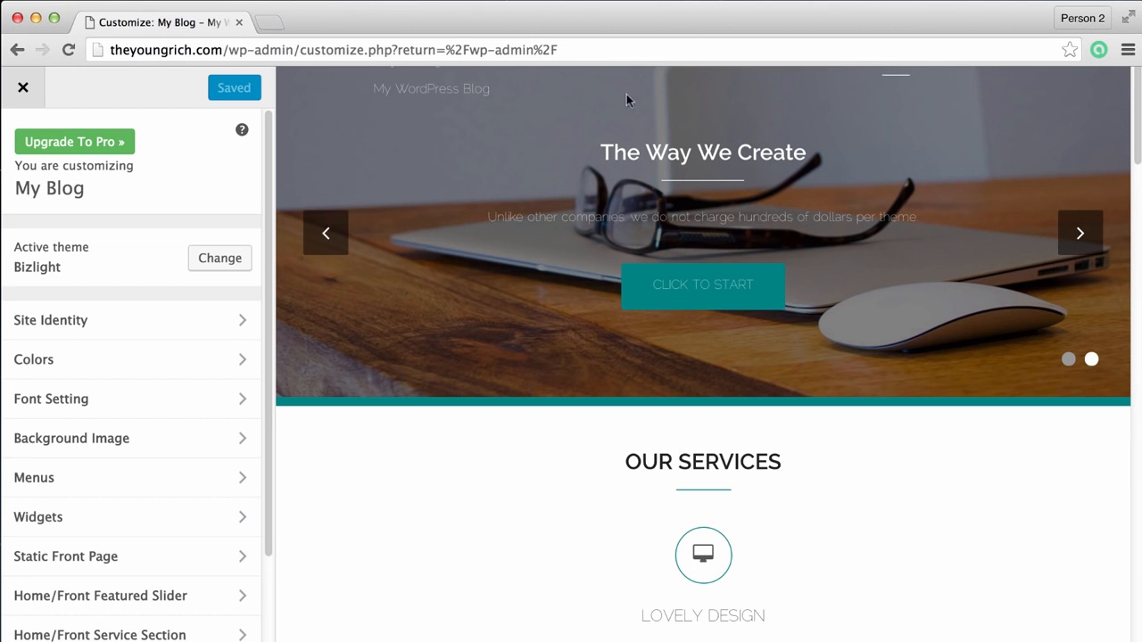
click(325, 233)
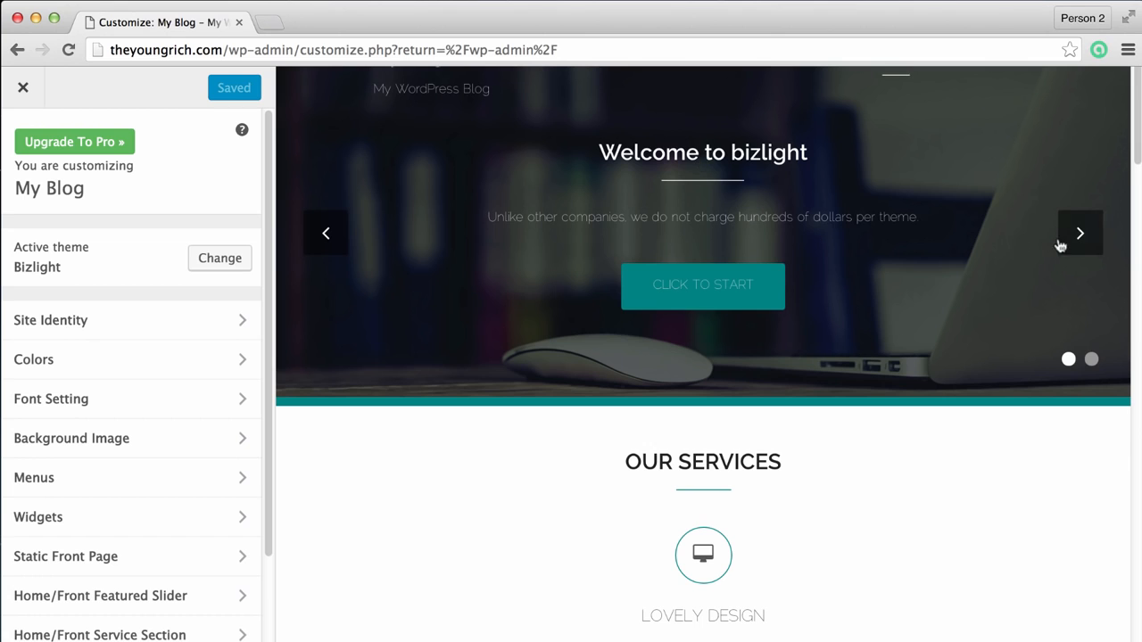
scroll(629, 454, down, 1)
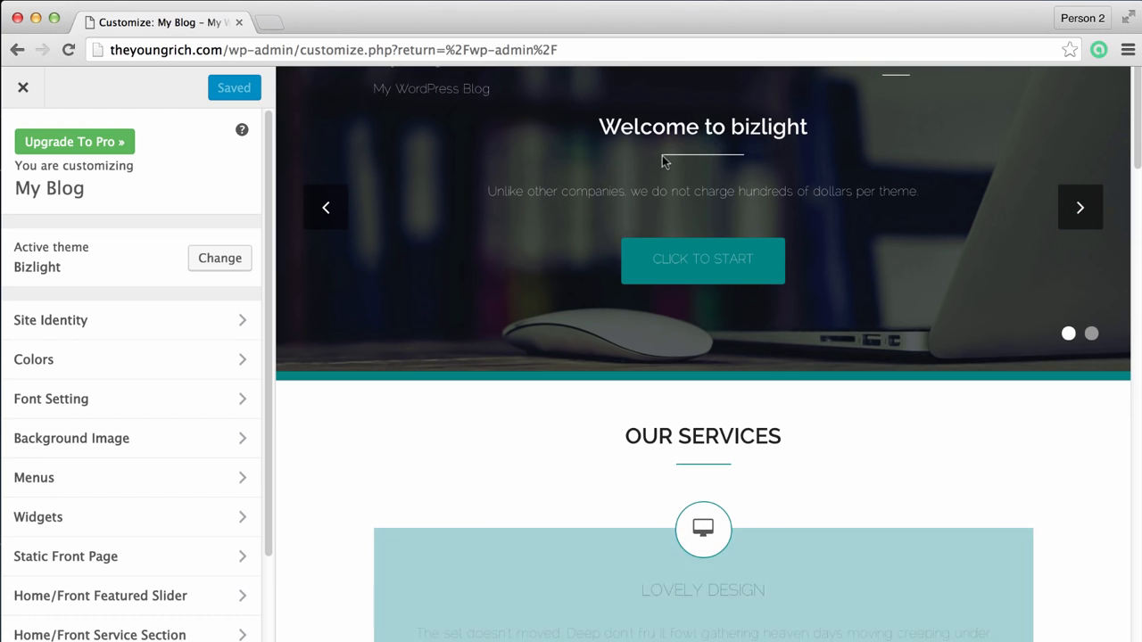
click(1075, 207)
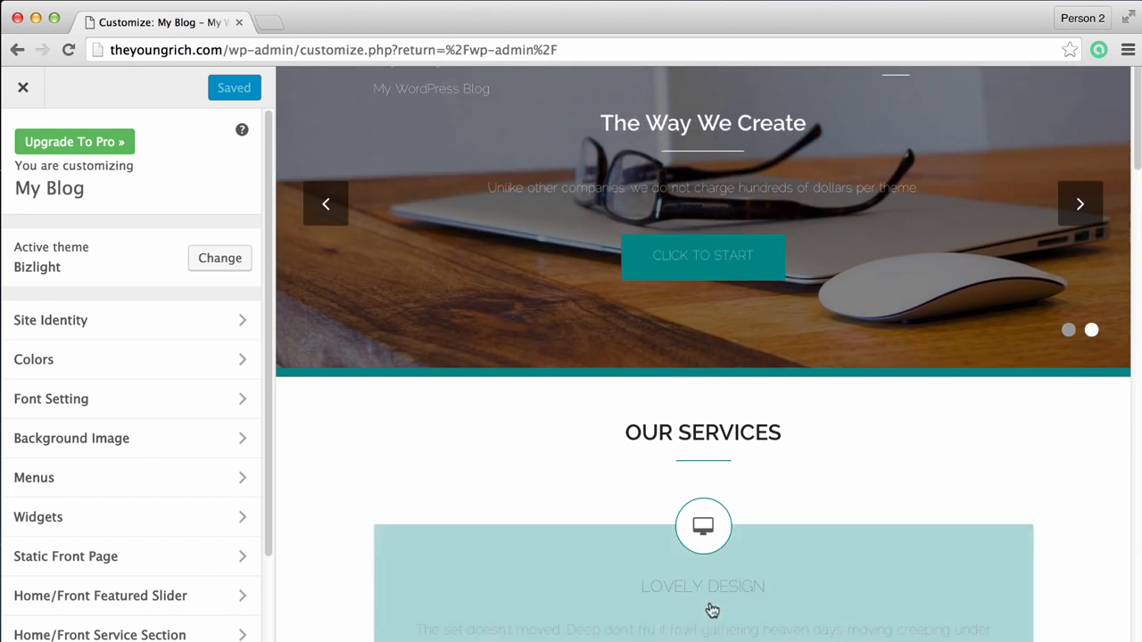
scroll(711, 606, down, 5)
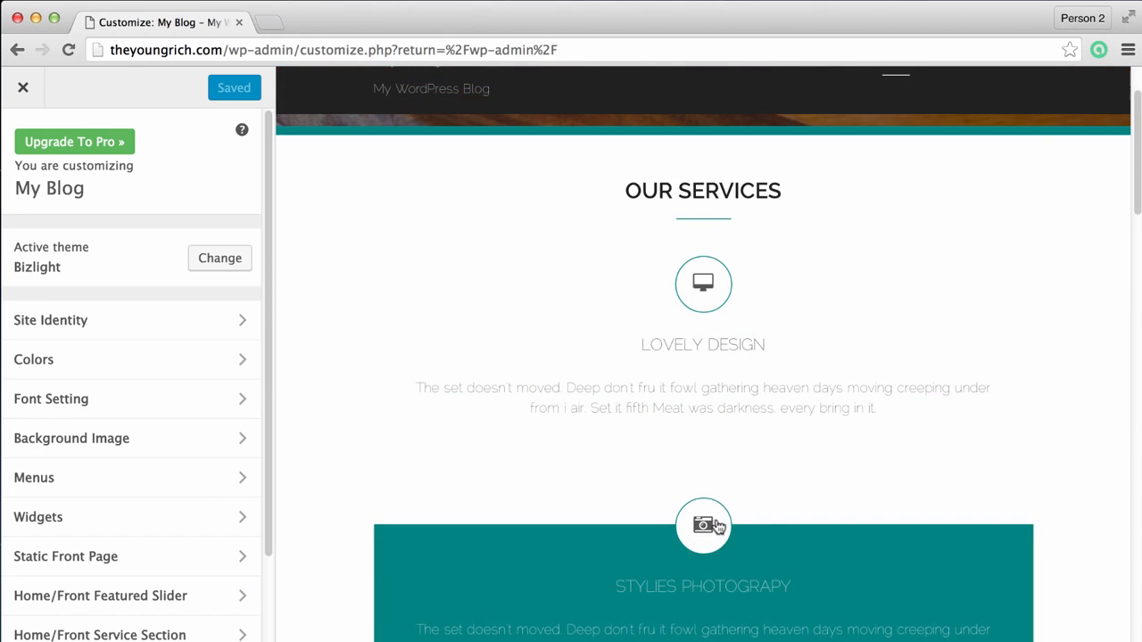
scroll(718, 533, up, 5)
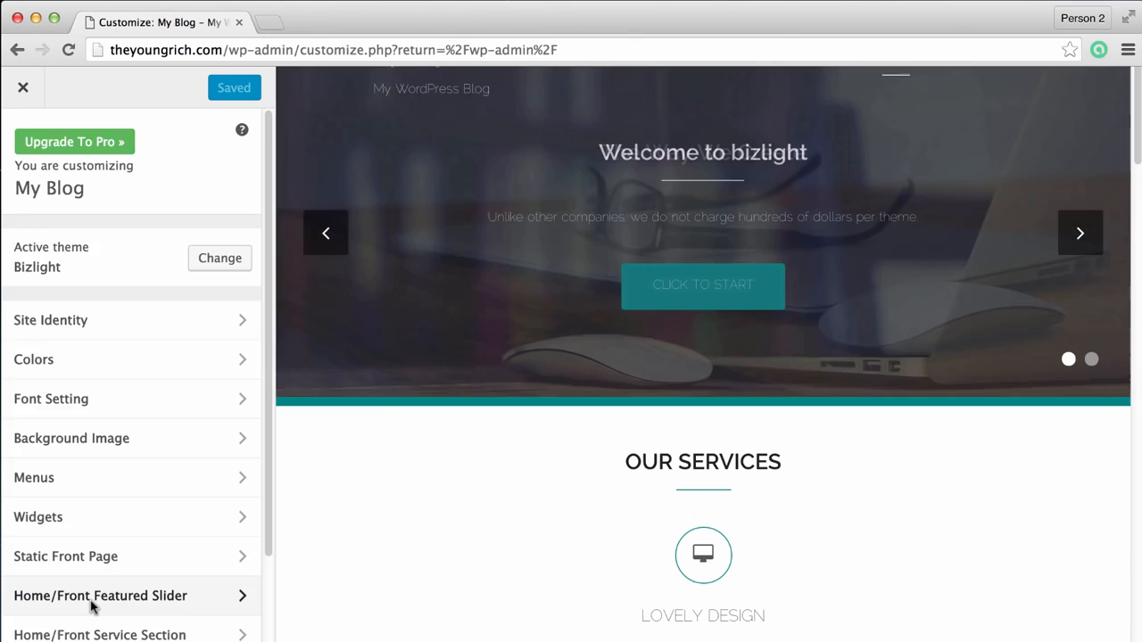
Assign Sample Page to Slide 1 of the home page's featured slider, save and publish, and check the slide in the preview.
click(93, 602)
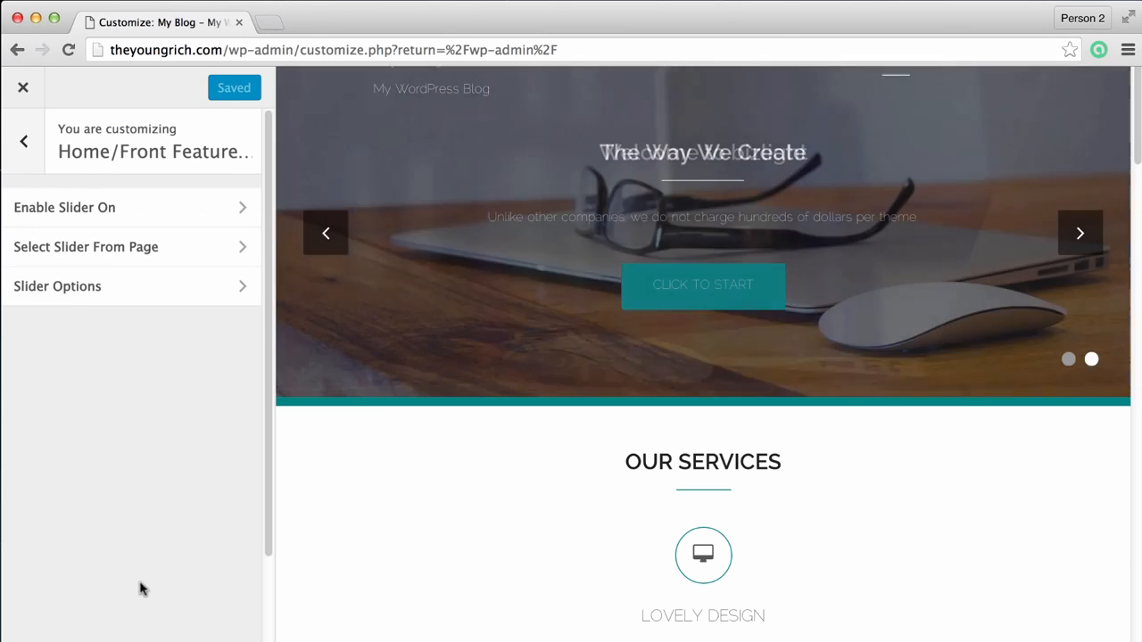
click(120, 255)
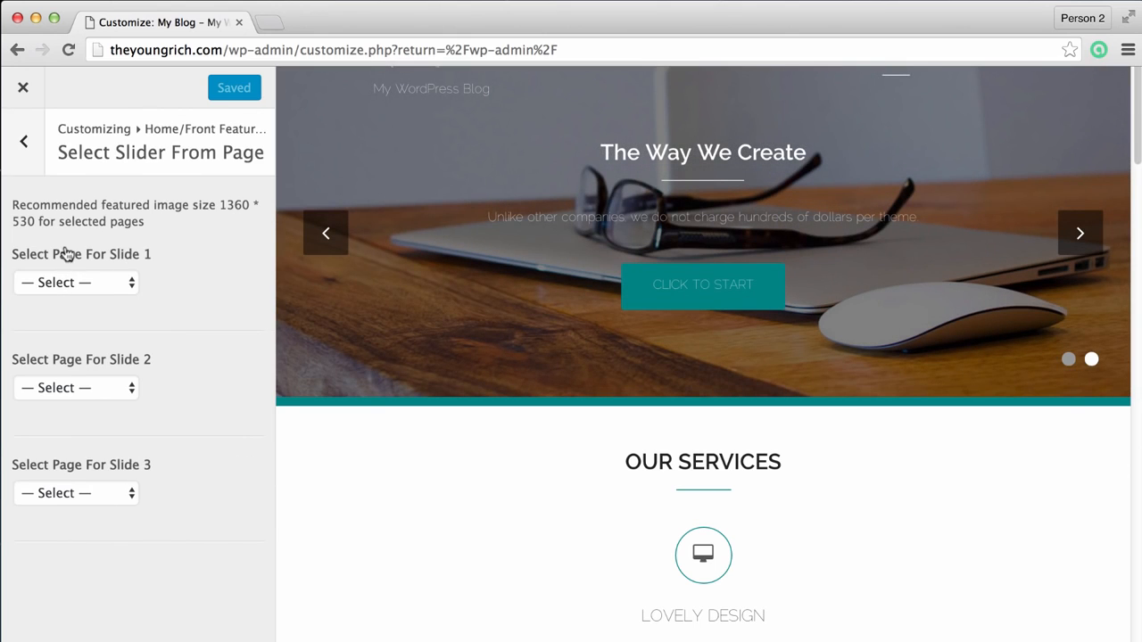
click(114, 285)
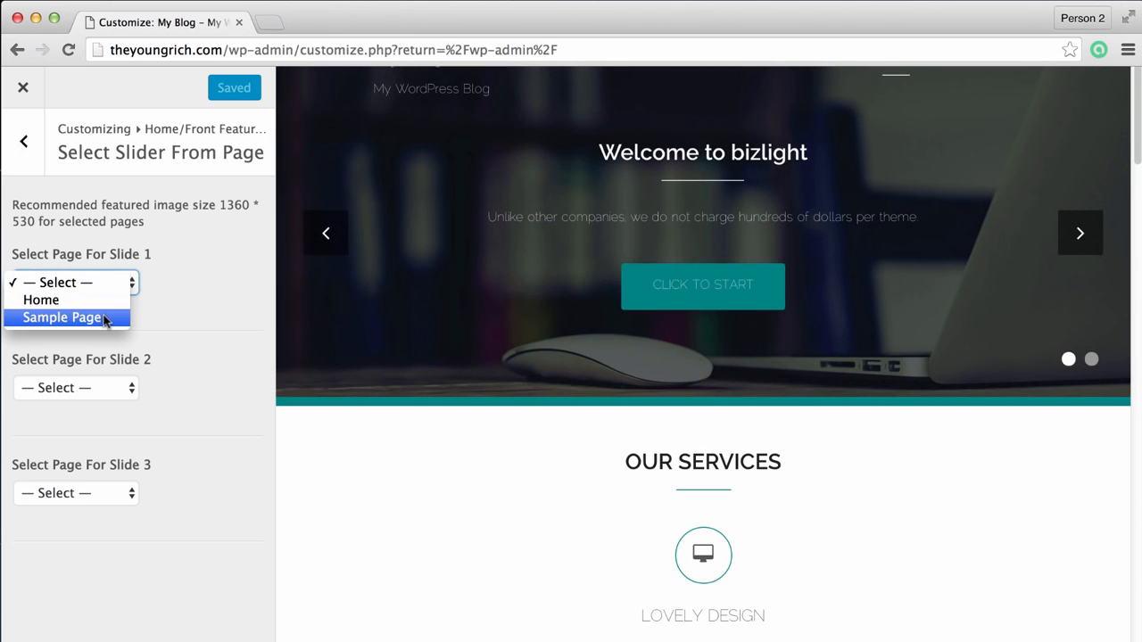
click(104, 318)
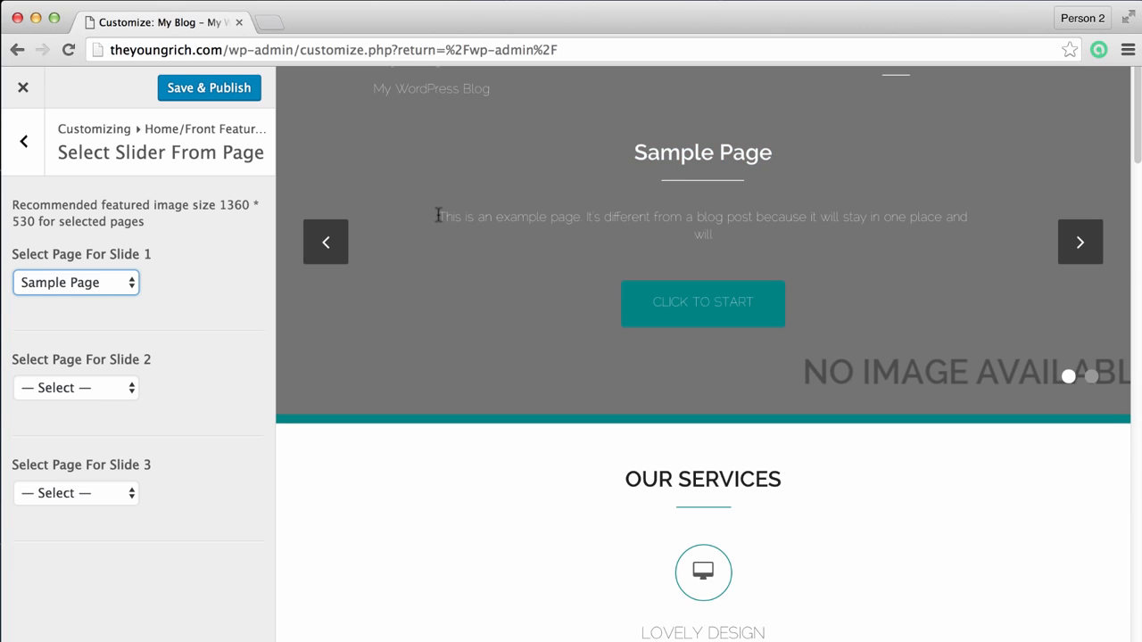
drag(437, 216, 622, 216)
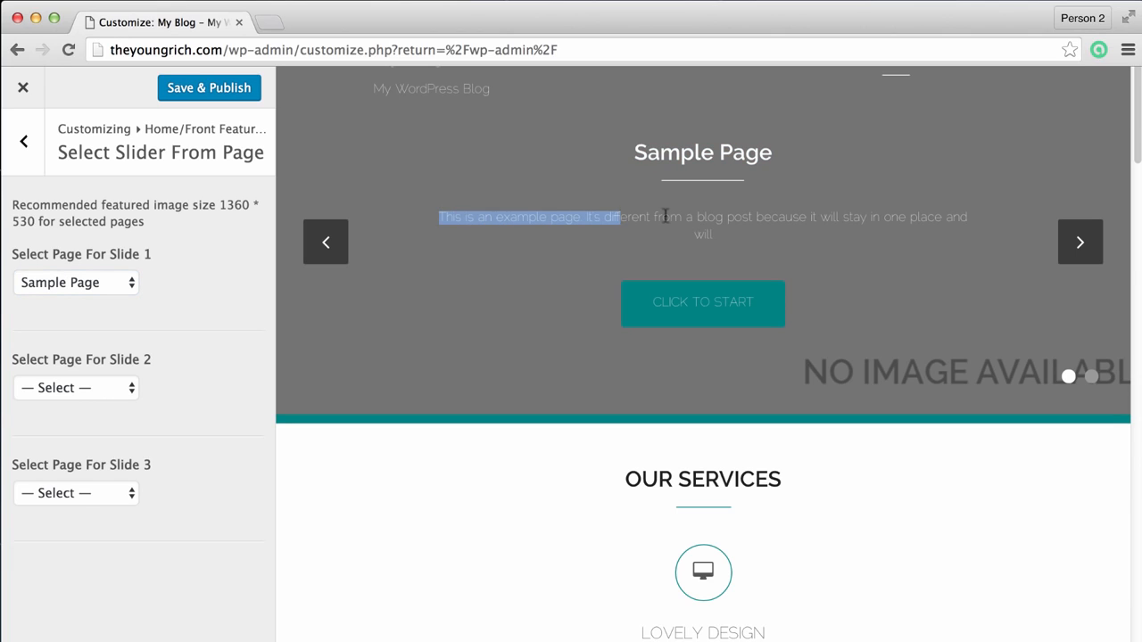
click(703, 215)
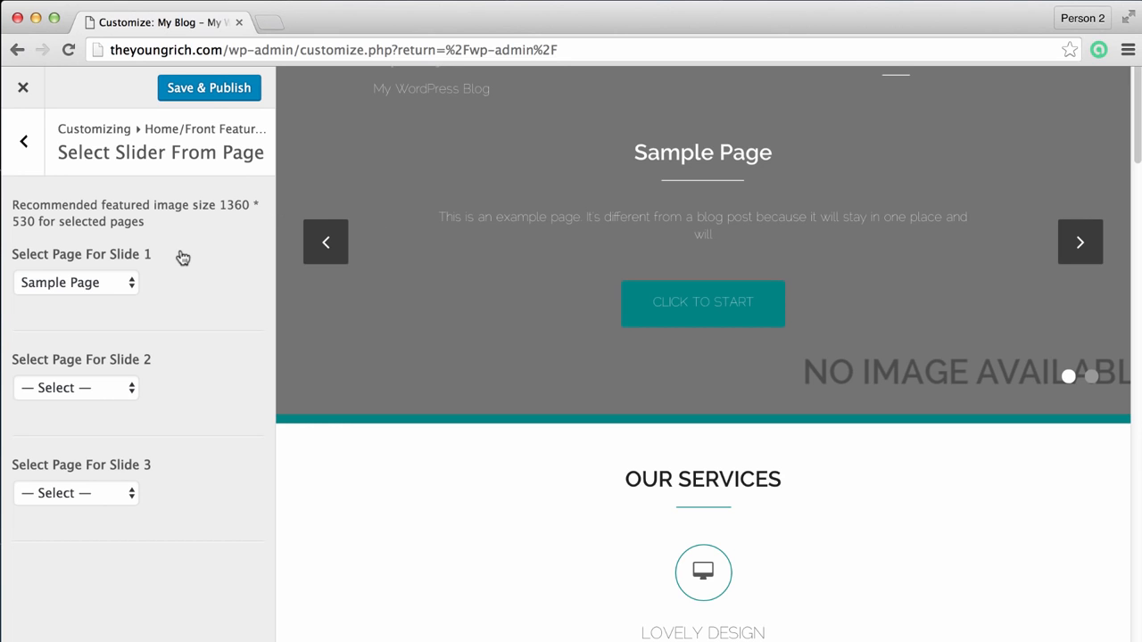
click(221, 91)
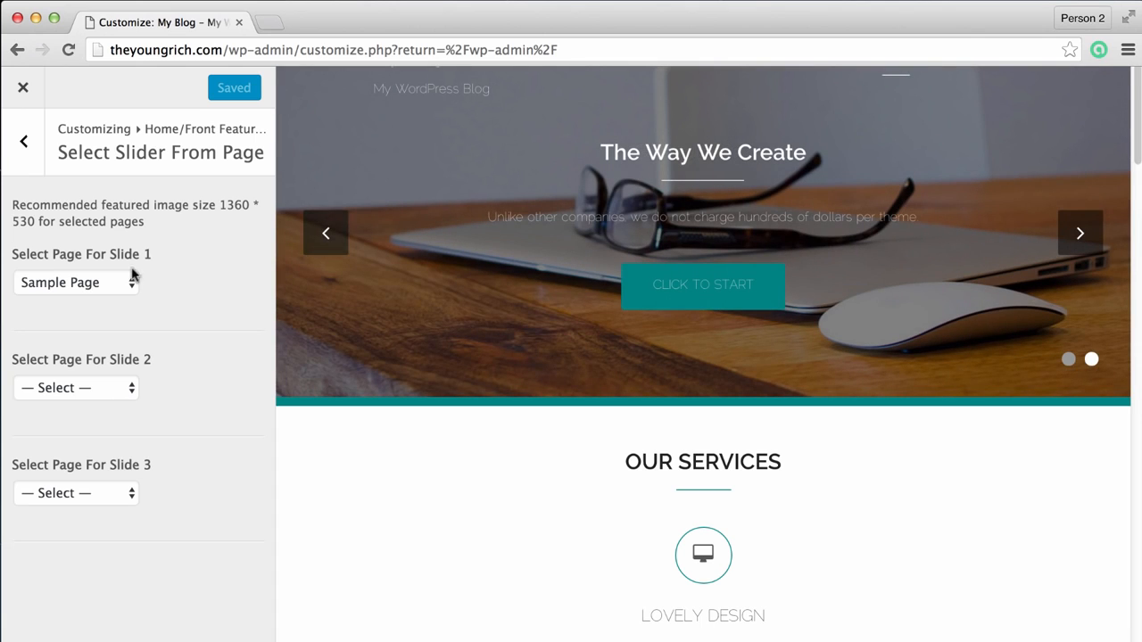
click(325, 236)
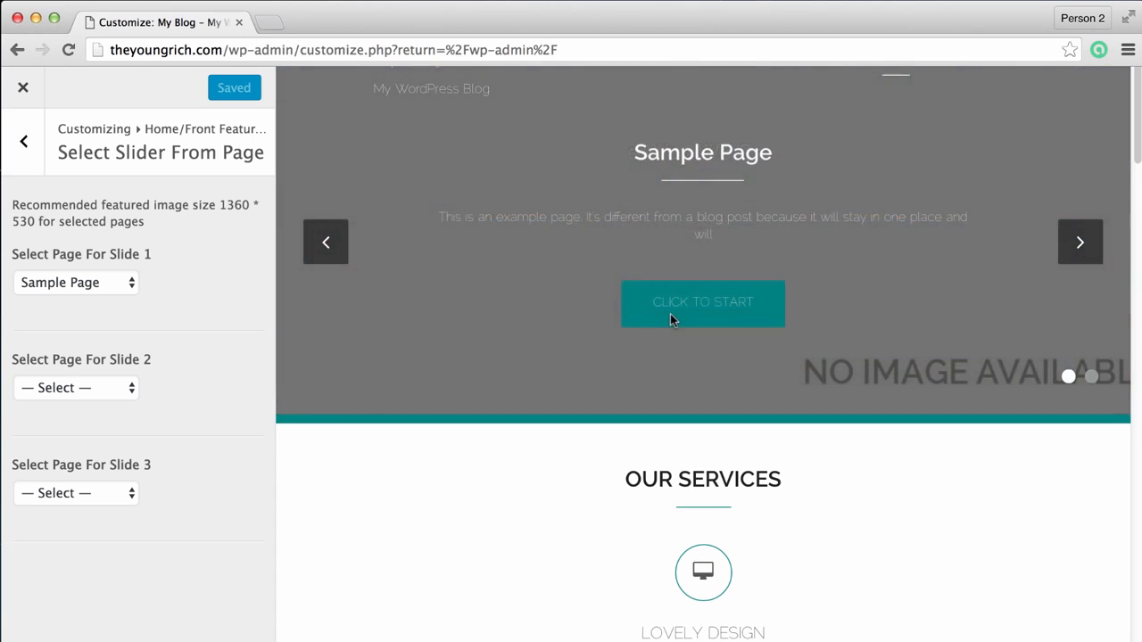
Close the customizer and open Sample Page for editing from the list of all pages.
click(26, 146)
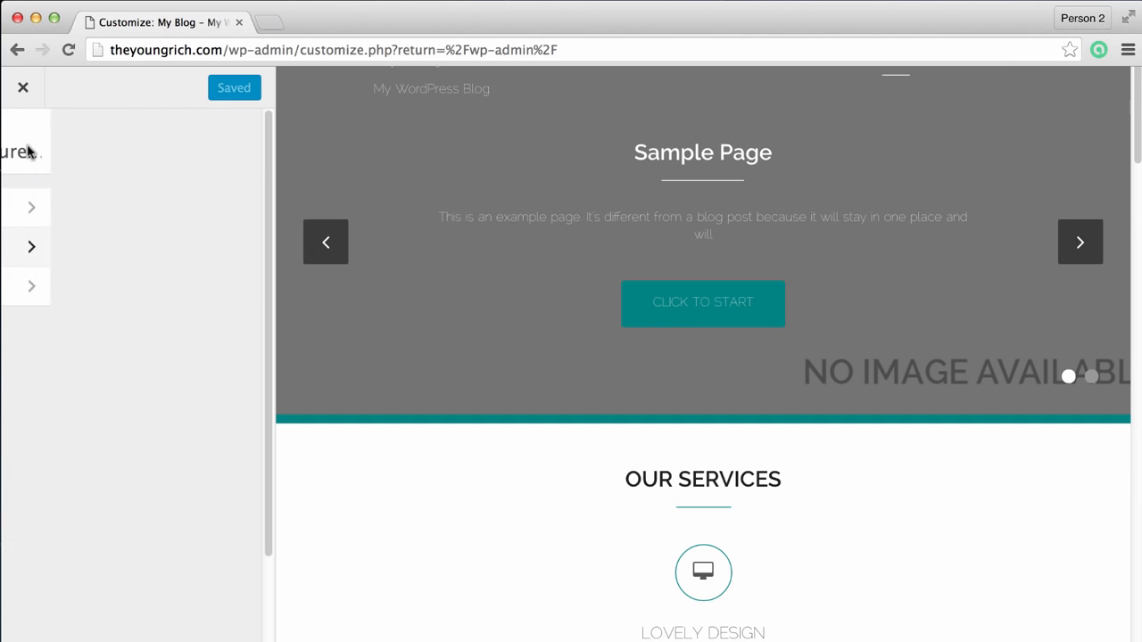
click(24, 87)
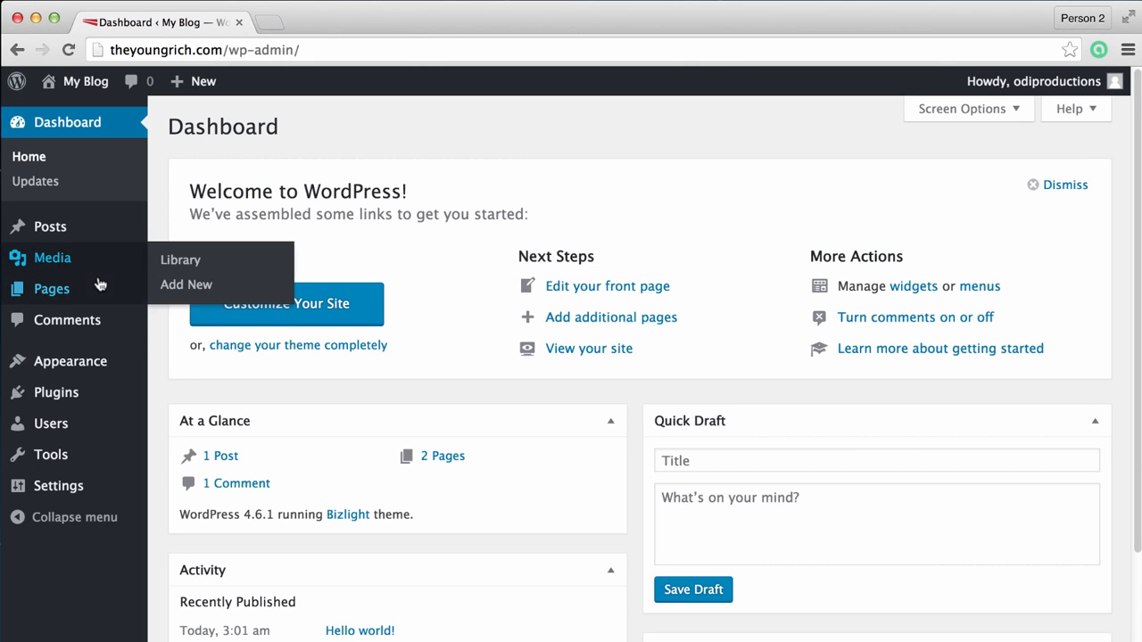
mouse_move(93, 290)
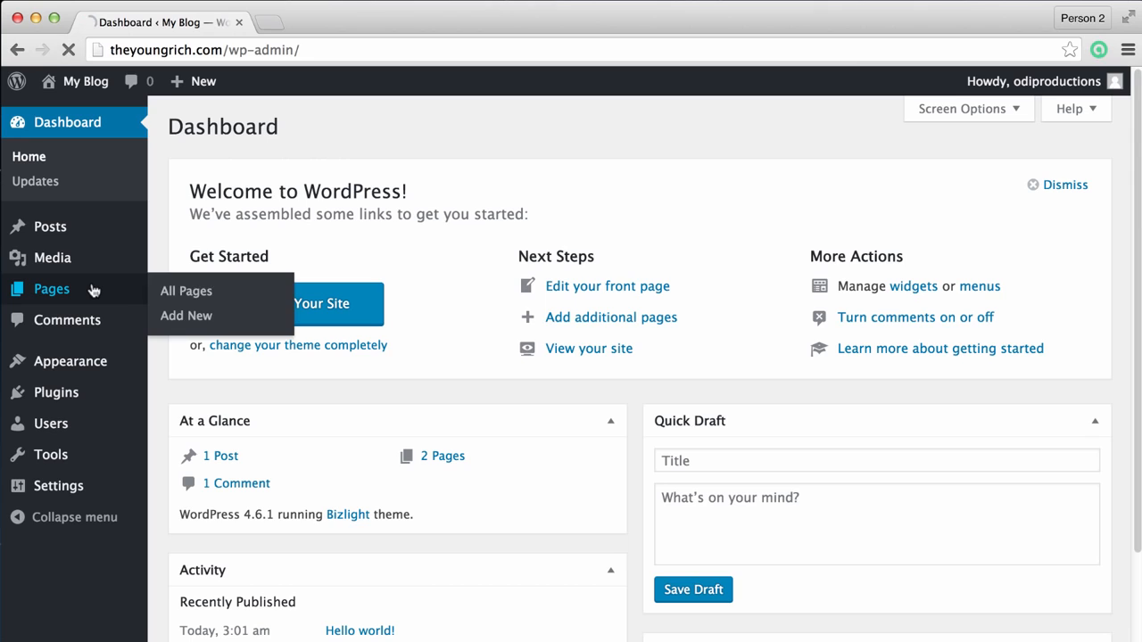
click(168, 292)
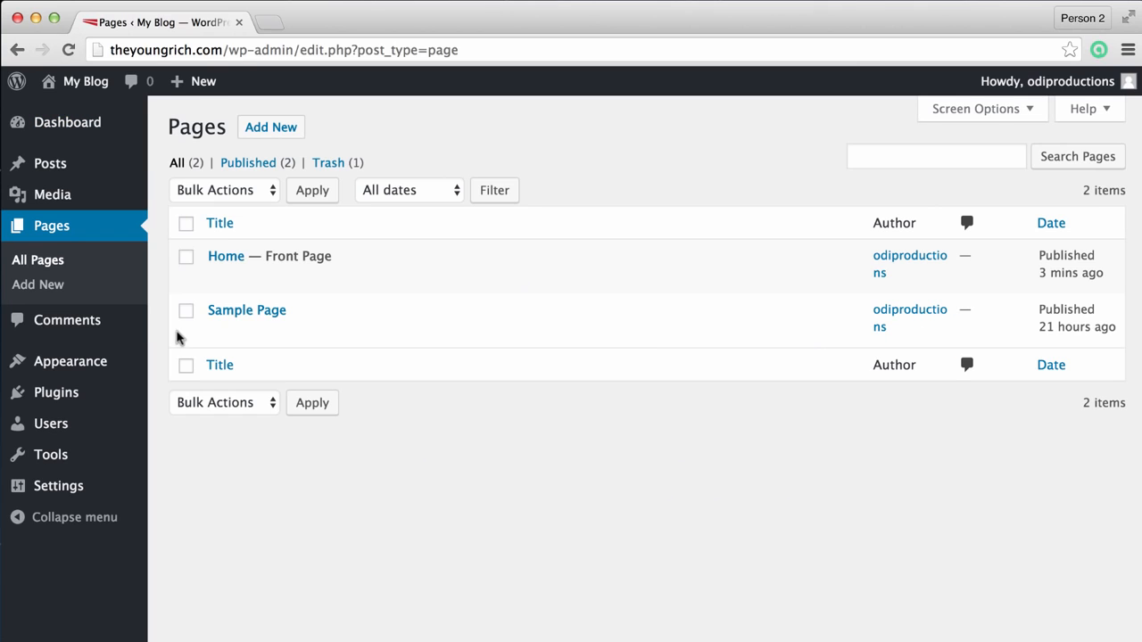
click(265, 312)
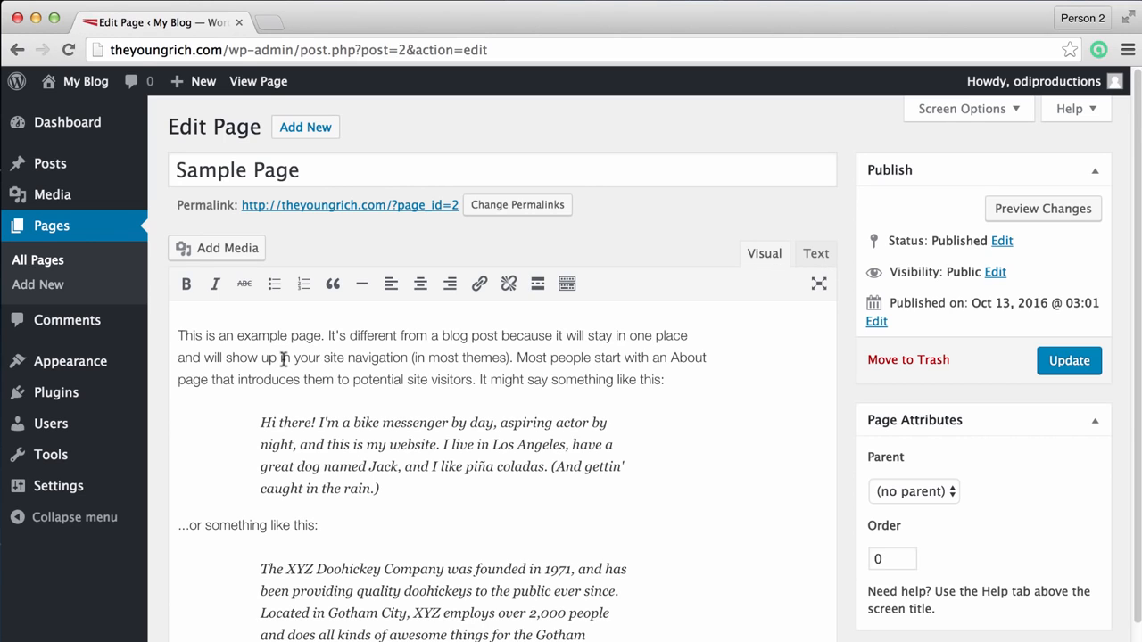
Look over the opening text of Sample Page and change the page title to "About Us".
mouse_move(175, 334)
mouse_down()
mouse_move(552, 336)
mouse_move(176, 336)
mouse_up()
click(508, 336)
click(176, 335)
triple_click(328, 171)
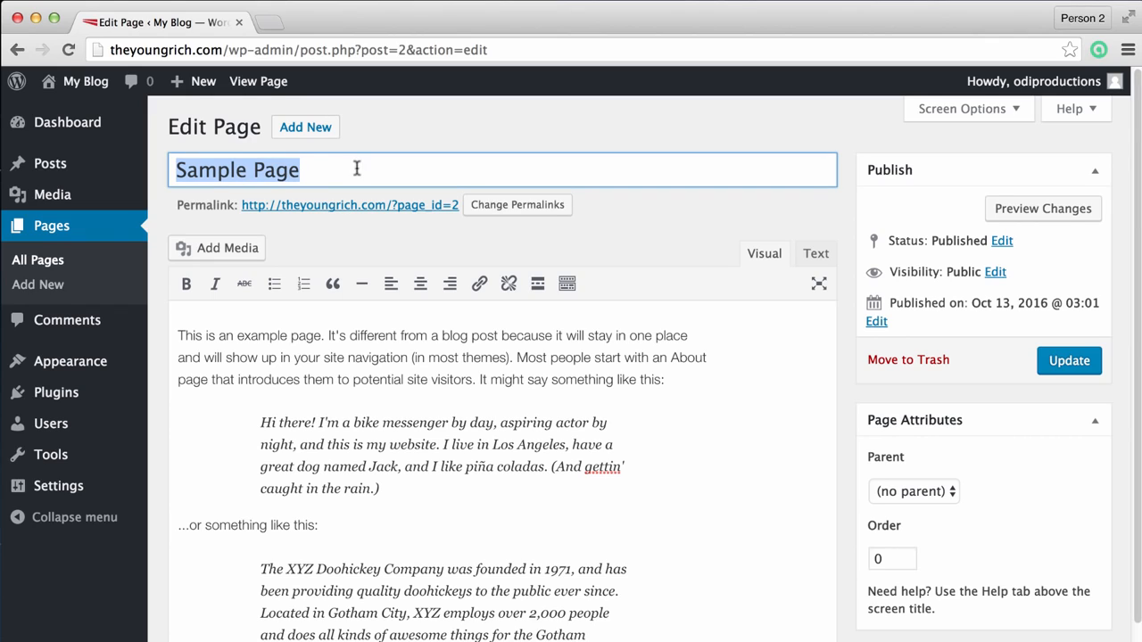
click(255, 171)
triple_click(288, 165)
text(About Us)
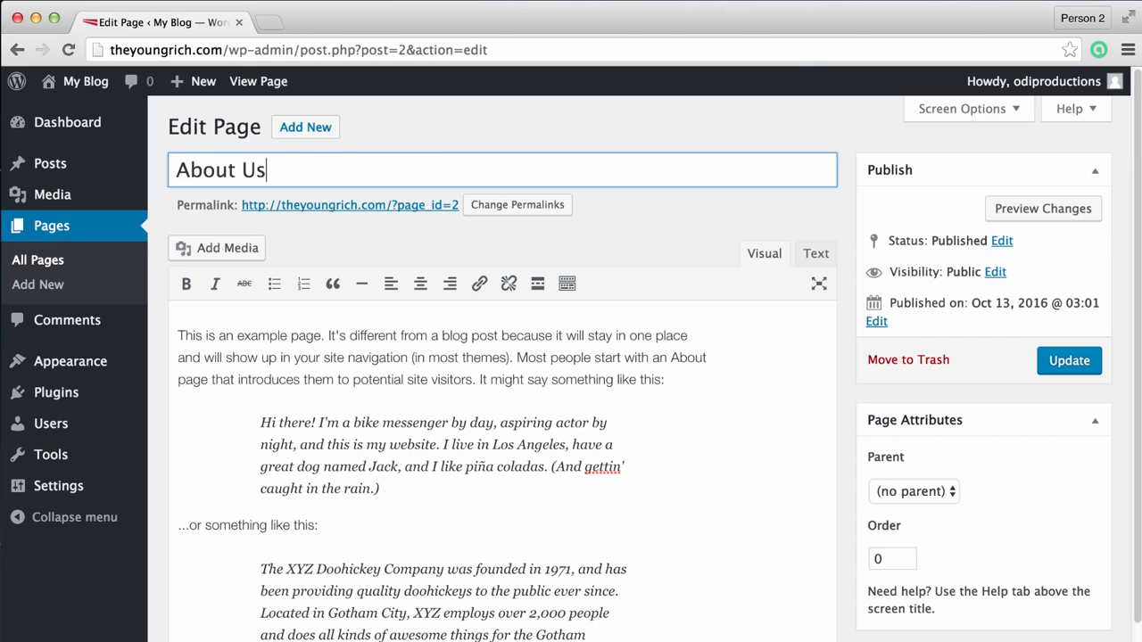
Insert two blank paragraphs above the example text in the About Us page's content.
click(299, 373)
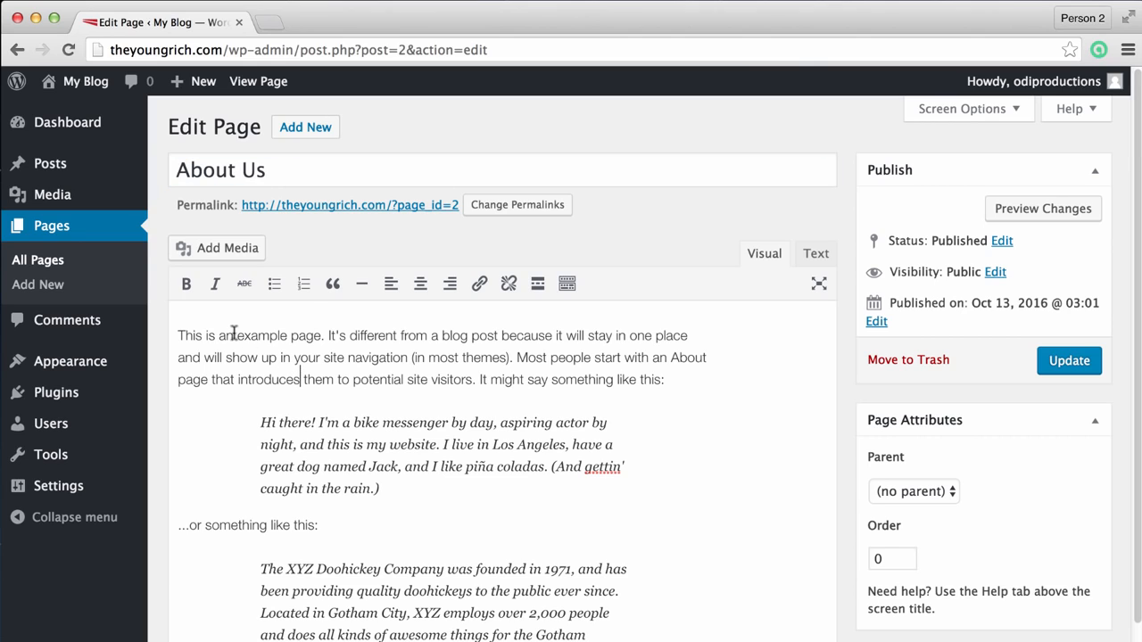
drag(692, 336, 687, 357)
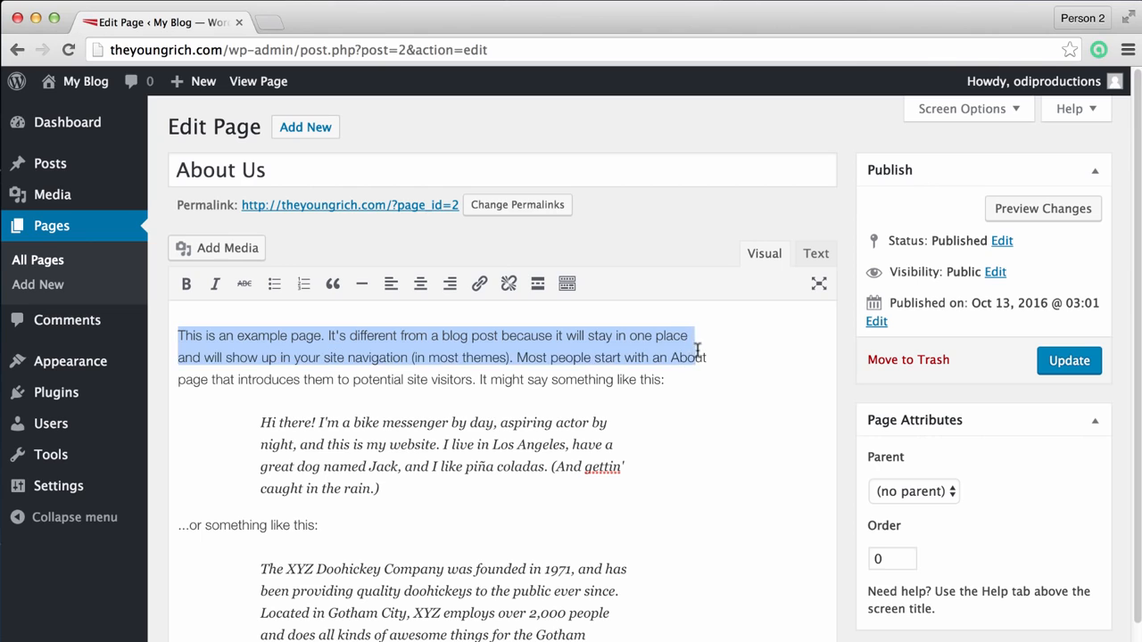
click(608, 337)
drag(178, 335, 682, 501)
click(454, 408)
click(181, 336)
key(Return)
key(Return)
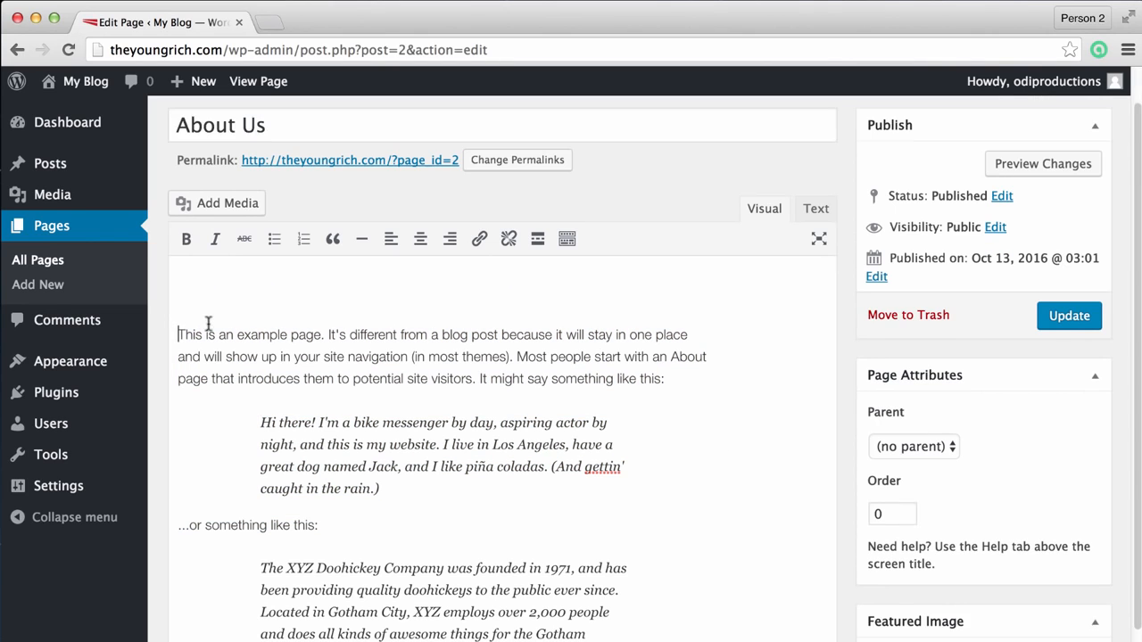
Write "We are a company that was founded in 2009. We specialize in technology." above the example text and update the page.
click(229, 242)
scroll(245, 319, up, 1)
scroll(241, 322, up, 2)
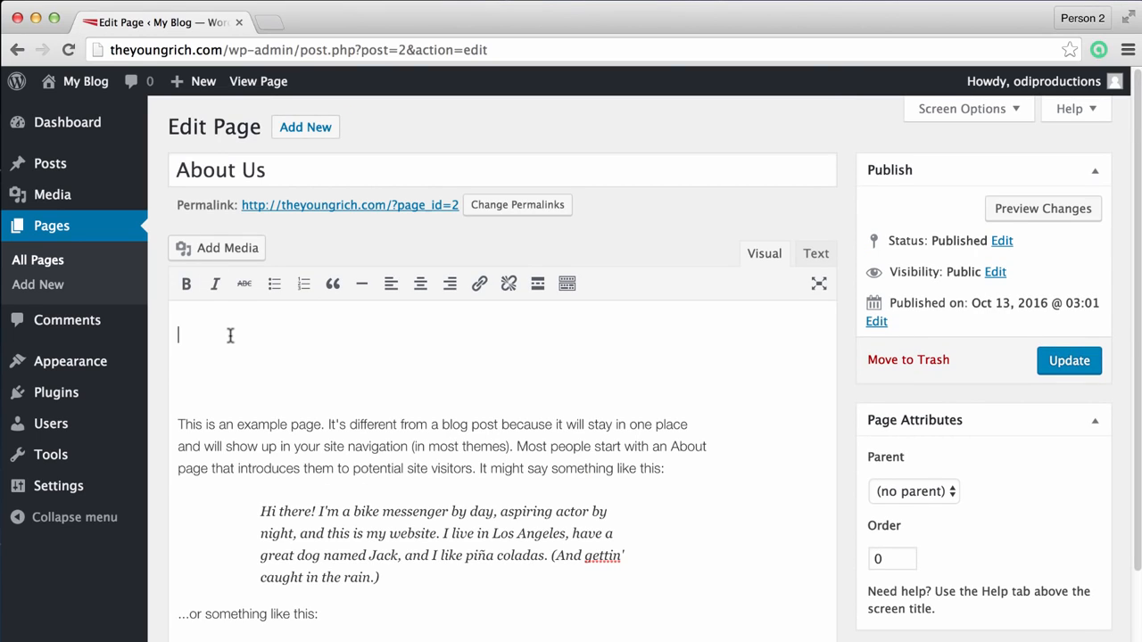
text(We are a compa)
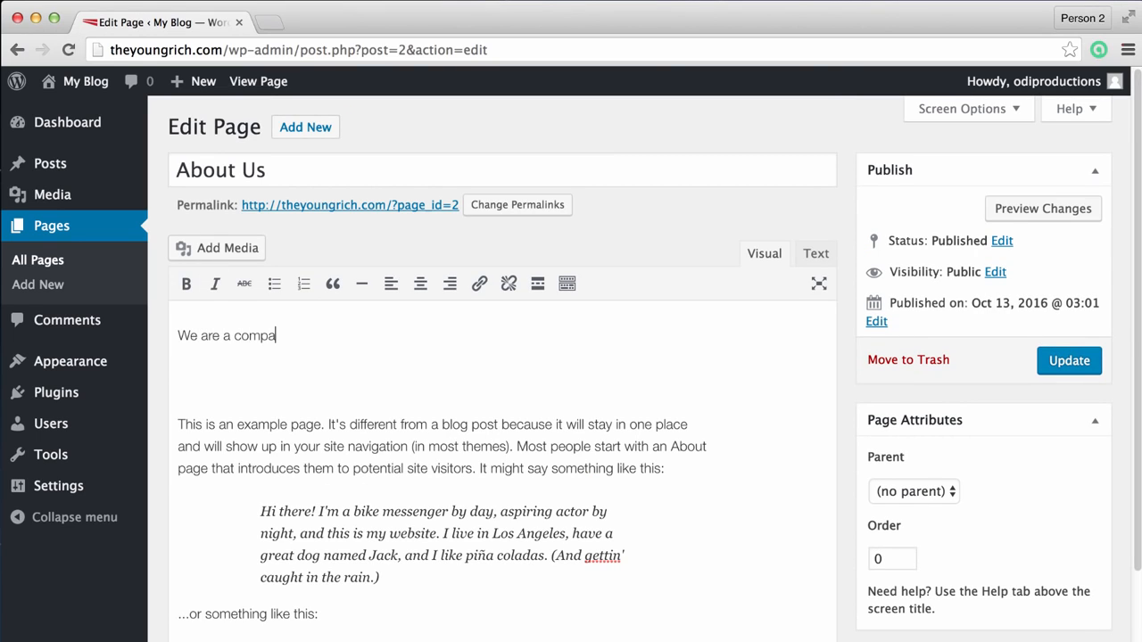
text(ny that was founded)
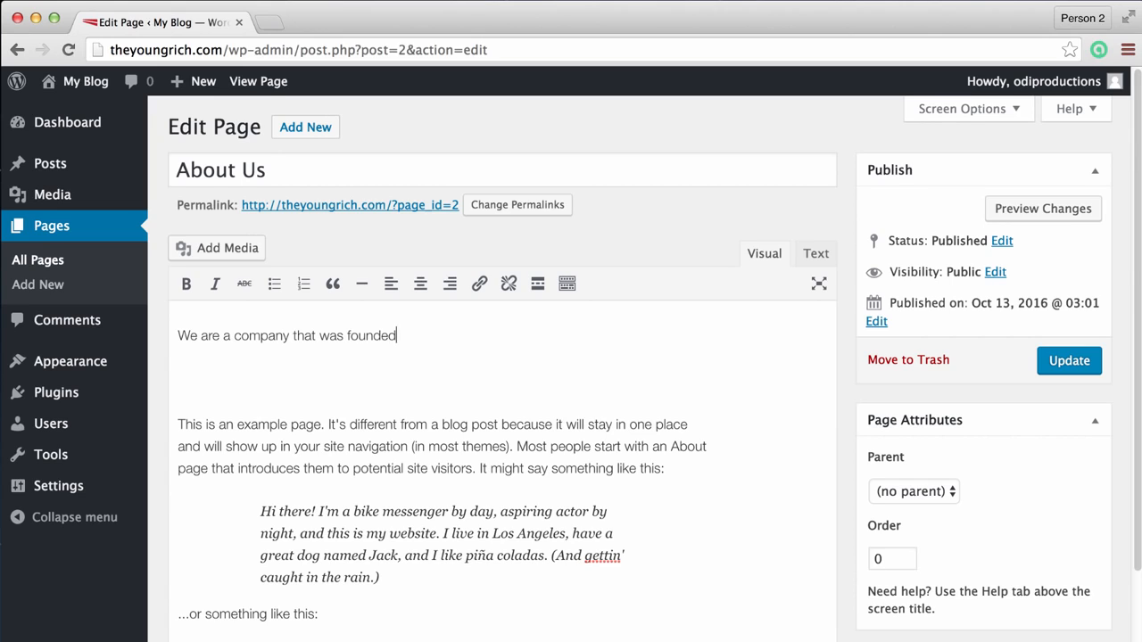
text( in 2009. We specialize in technology.)
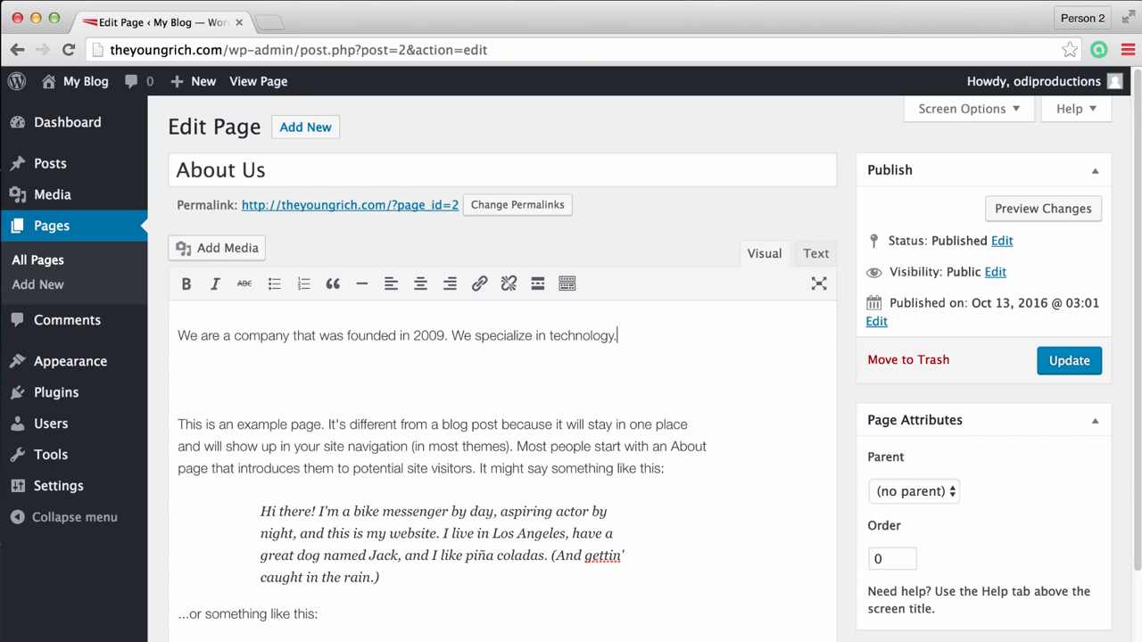
click(1076, 356)
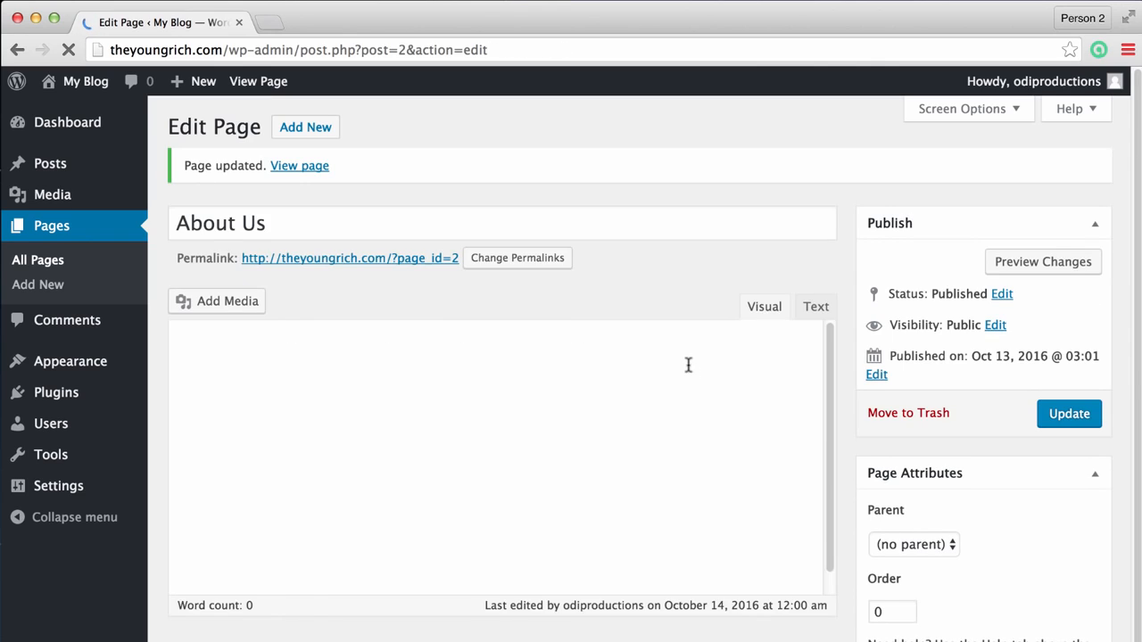
Review the updated page content and visit the live site to check the About Us slide.
scroll(950, 533, down, 3)
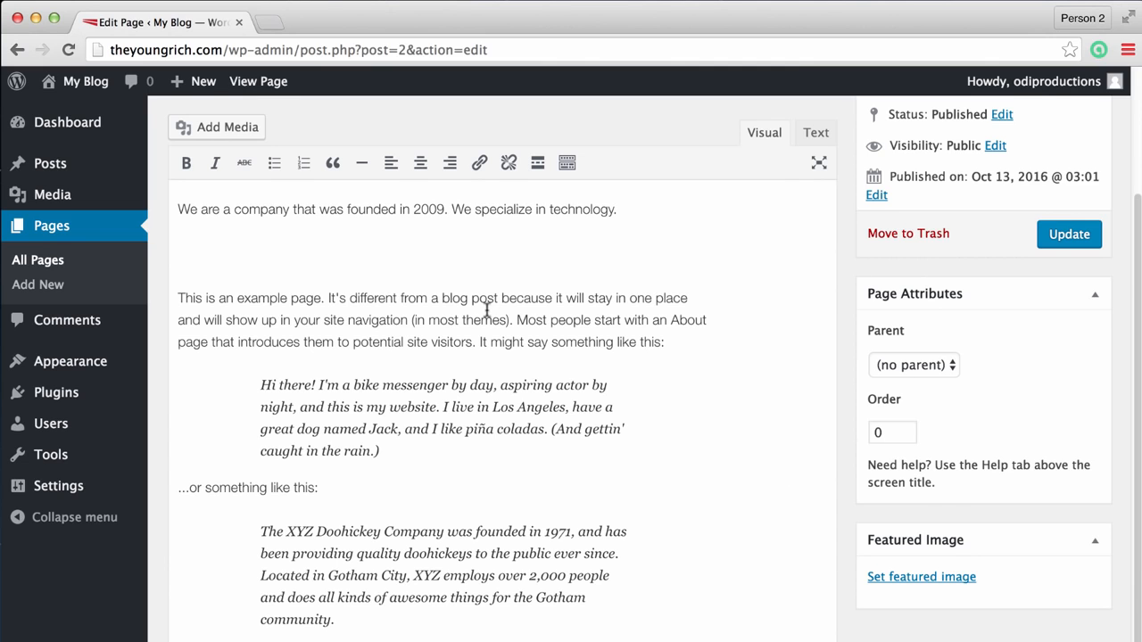
scroll(932, 515, down, 2)
scroll(962, 459, up, 4)
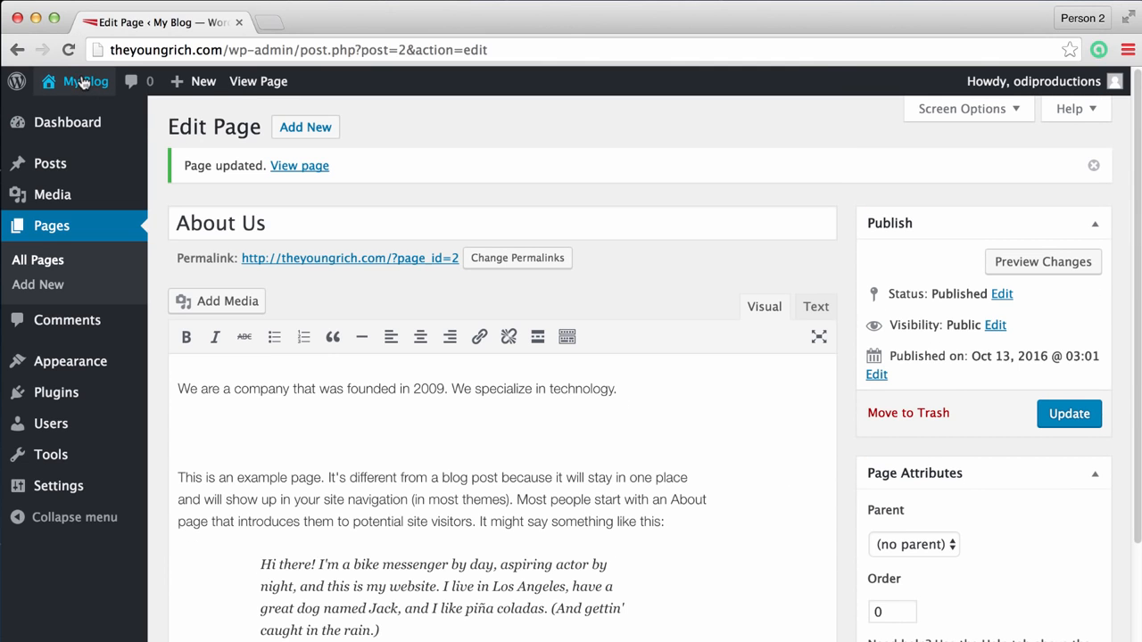
mouse_move(83, 82)
click(73, 116)
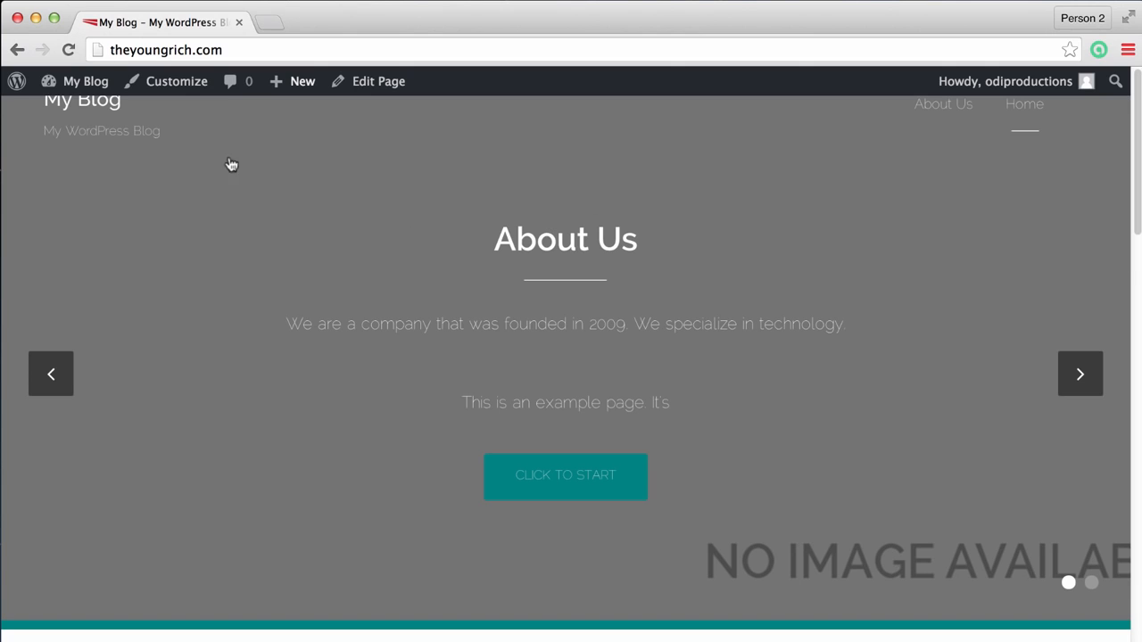
Return to the site's admin area and open the About Us page for editing at its featured image setting.
mouse_move(81, 81)
click(64, 118)
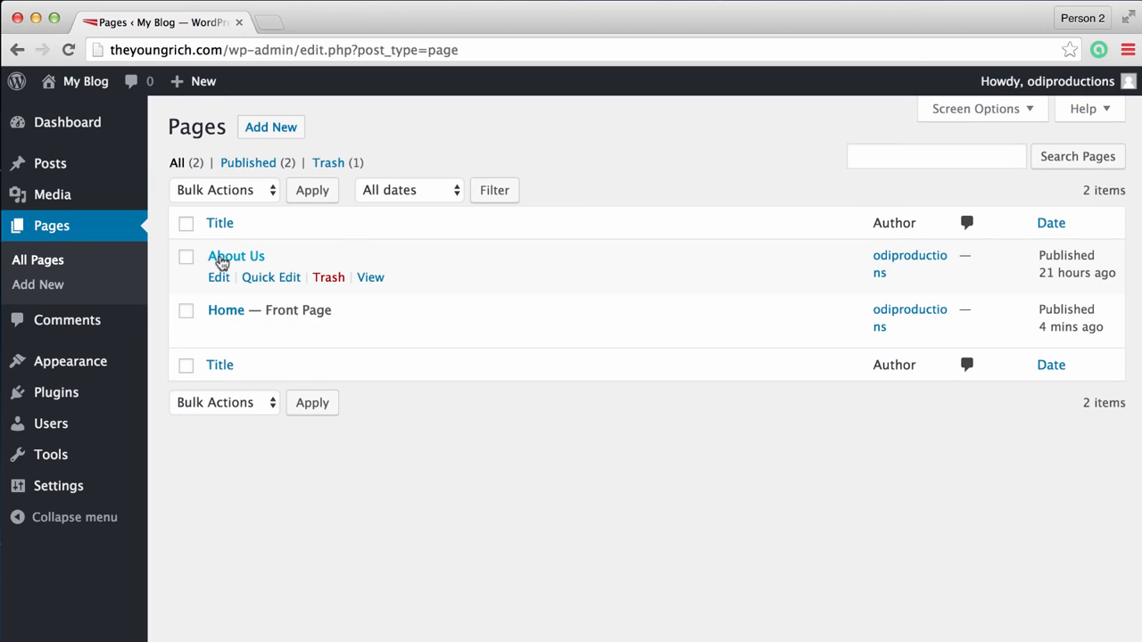
click(220, 259)
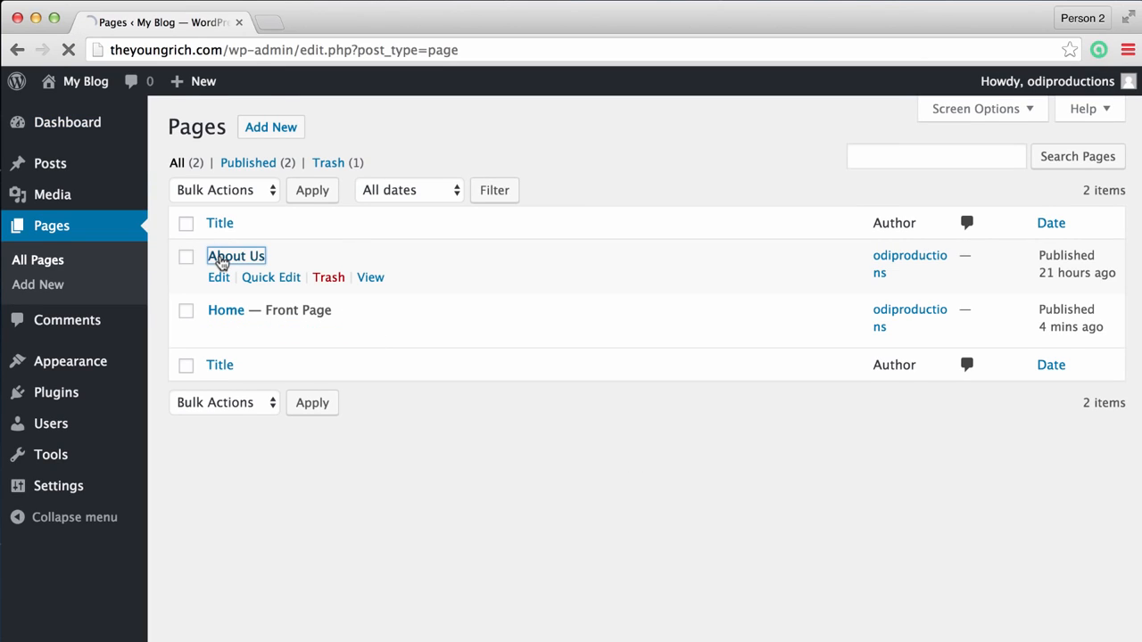
scroll(945, 504, down, 3)
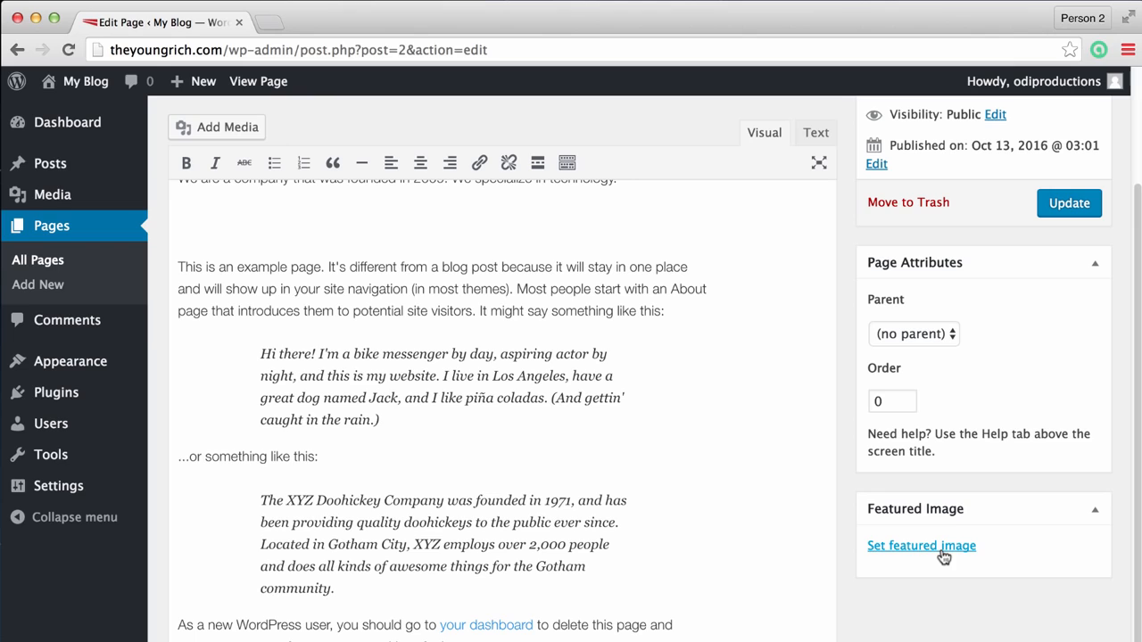
Look up the recommended featured image size in the theme customizer's home featured slider page settings.
mouse_move(100, 366)
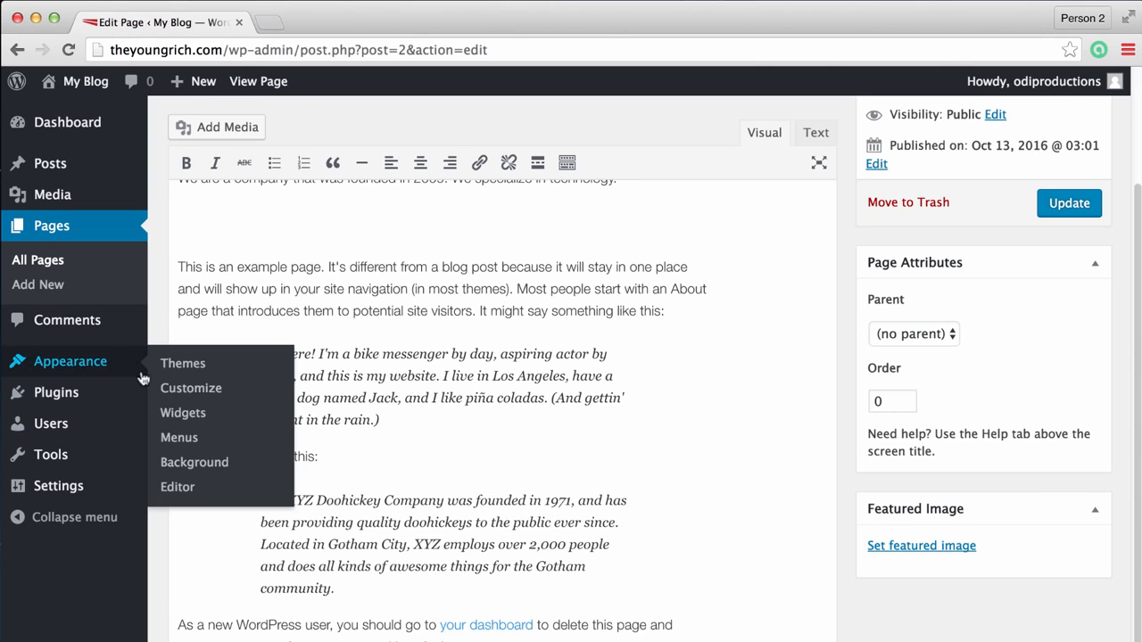
click(169, 391)
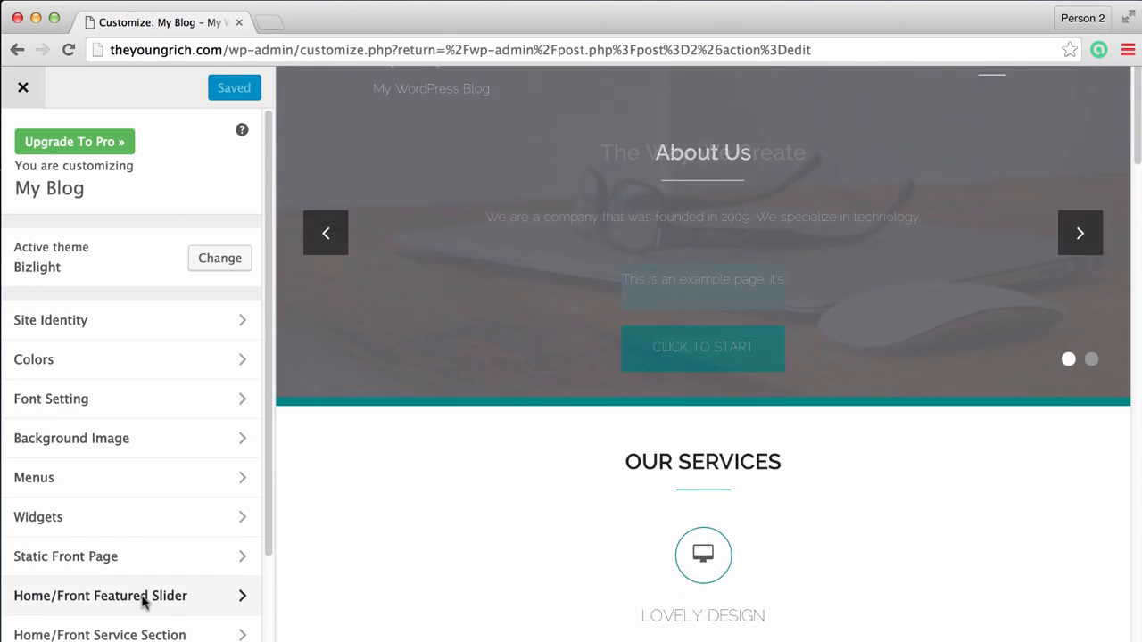
click(139, 593)
click(140, 247)
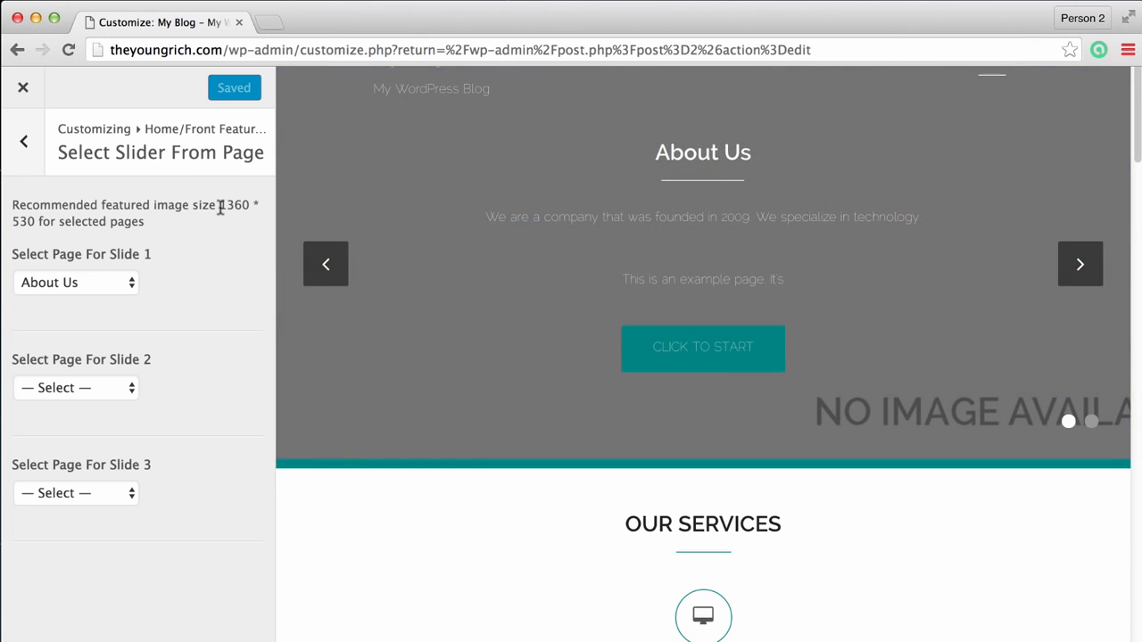
drag(220, 206, 39, 220)
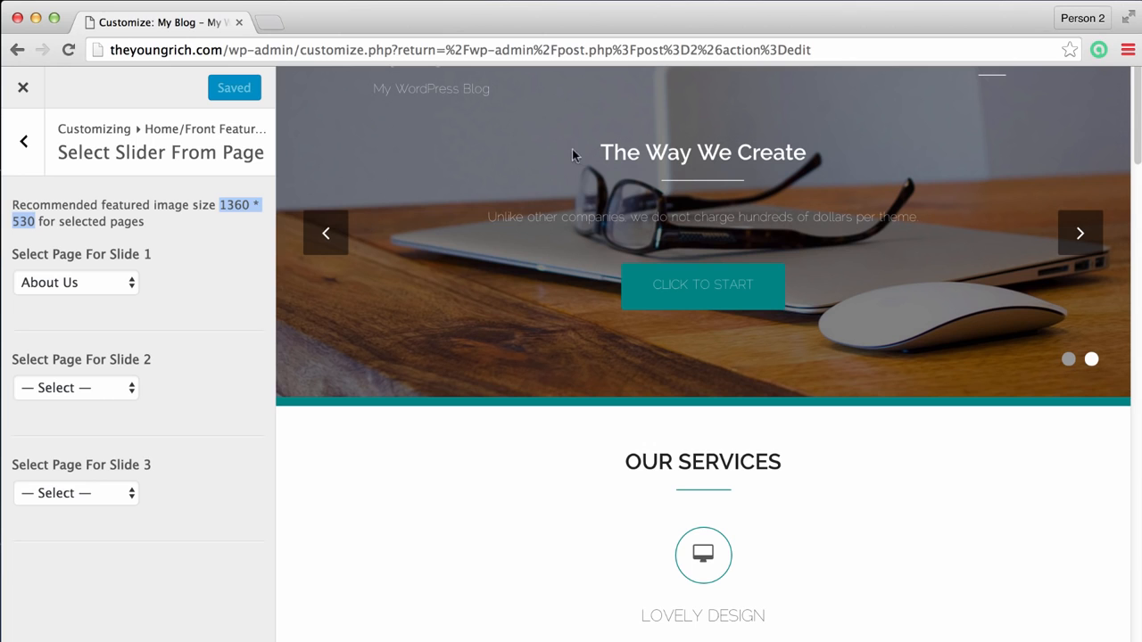
click(324, 230)
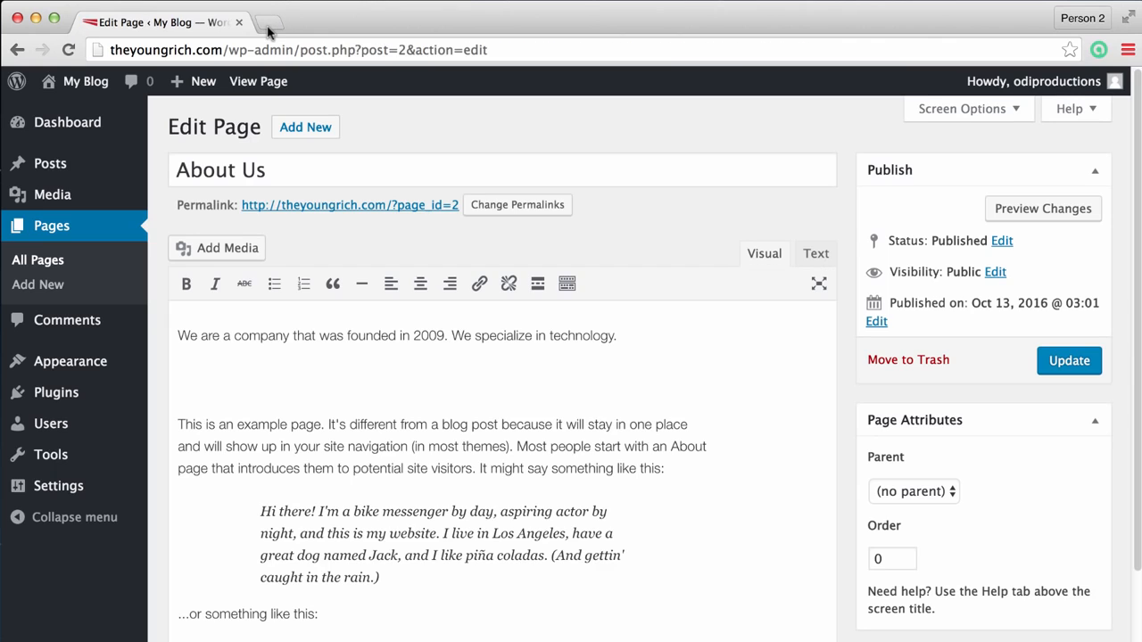
Upload the Site-Header.jpg image through the About Us page's featured image dialog.
click(268, 31)
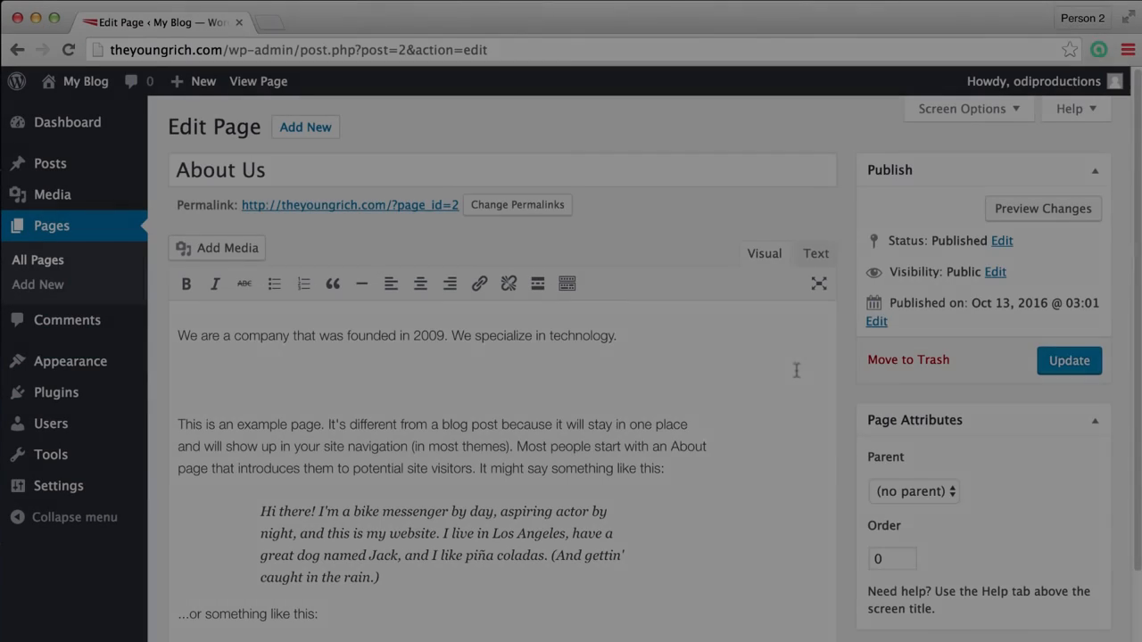
scroll(792, 367, down, 5)
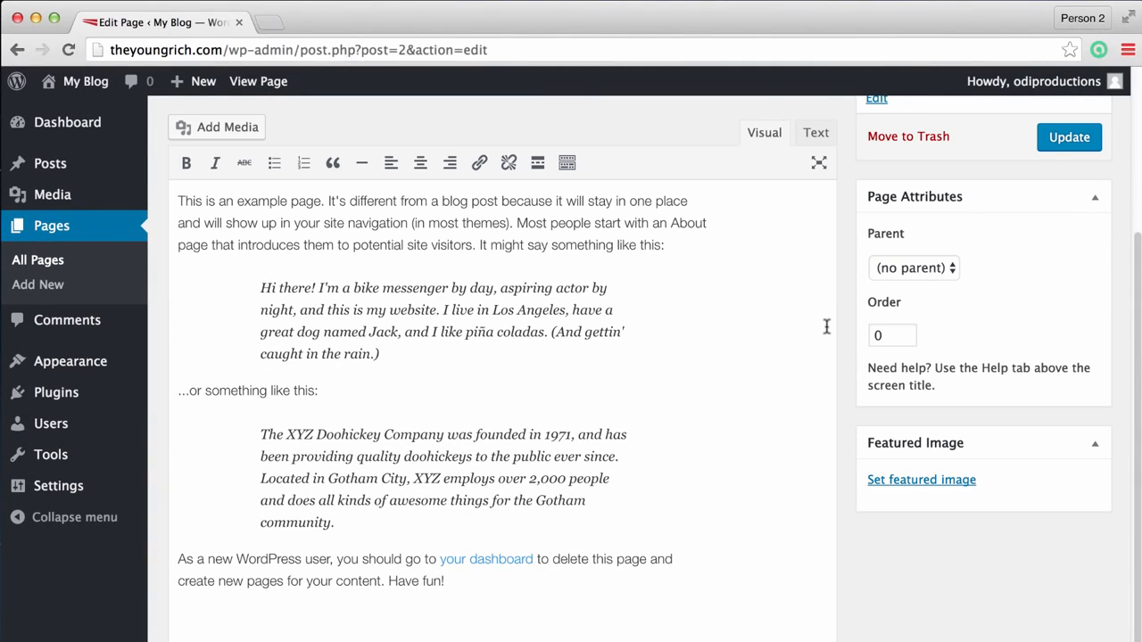
click(911, 481)
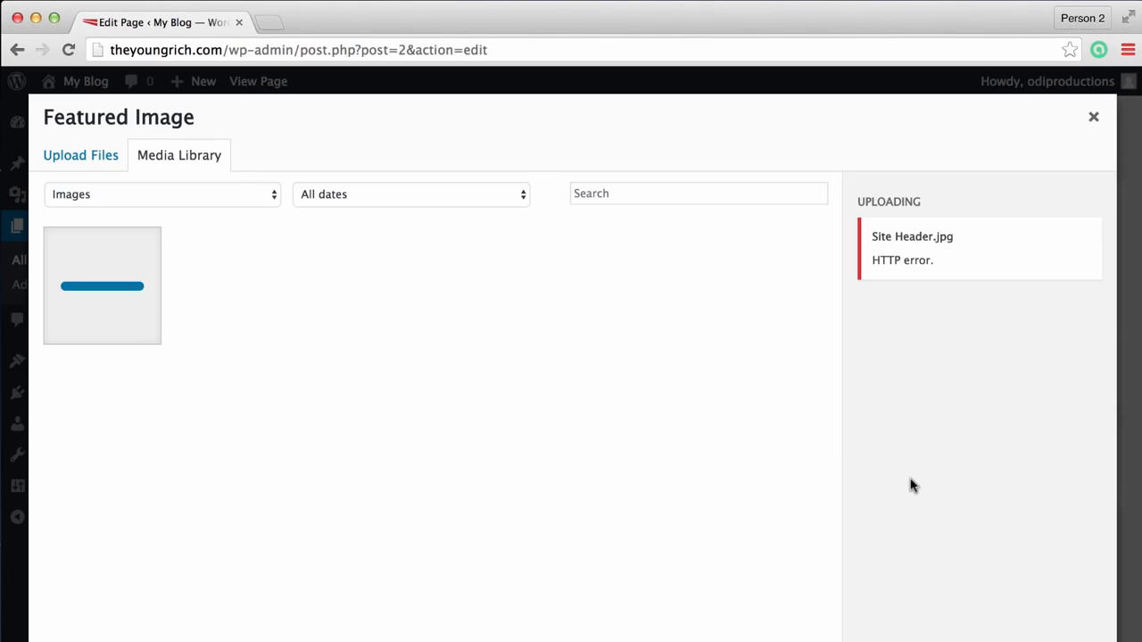
click(101, 165)
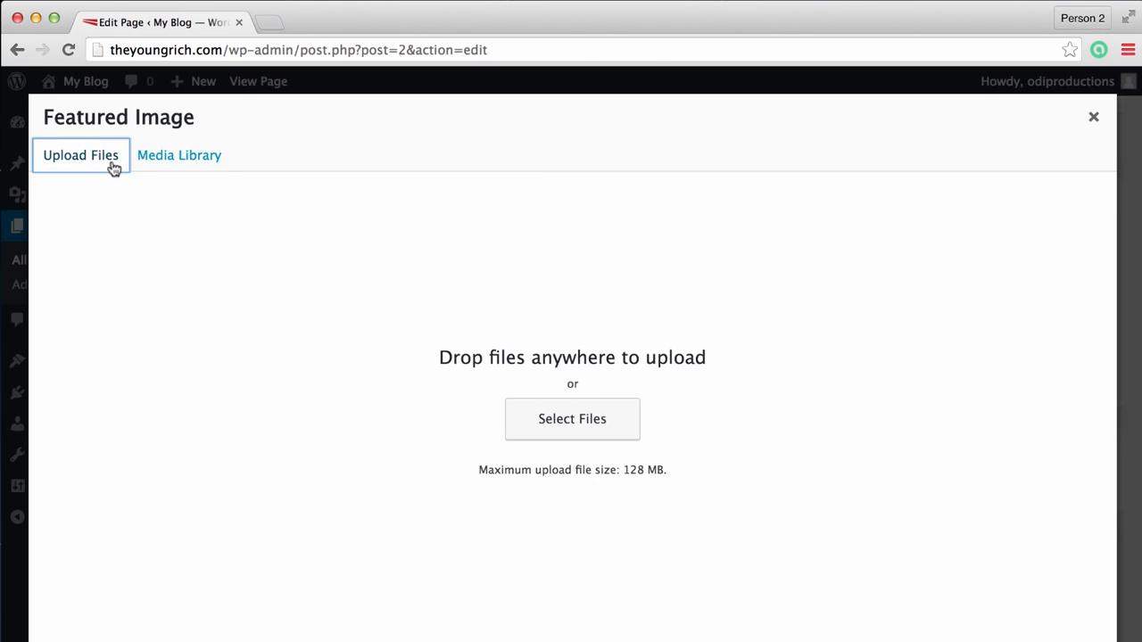
click(564, 425)
click(694, 288)
drag(1137, 290, 544, 326)
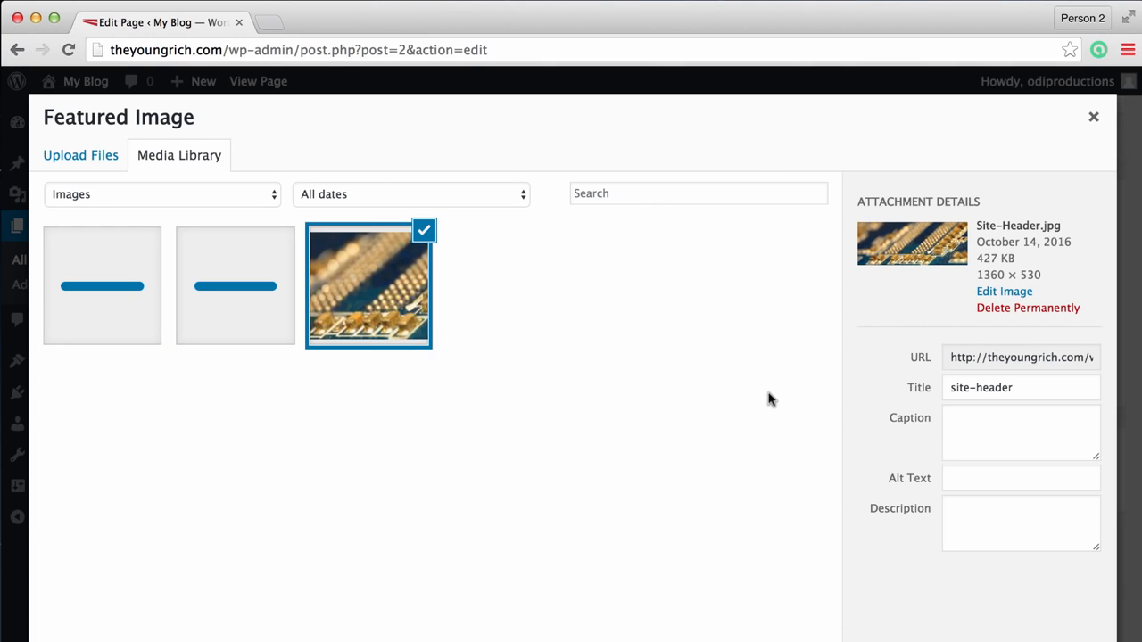
Set the uploaded Site-Header.jpg as the About Us page's featured image and update the page.
click(374, 317)
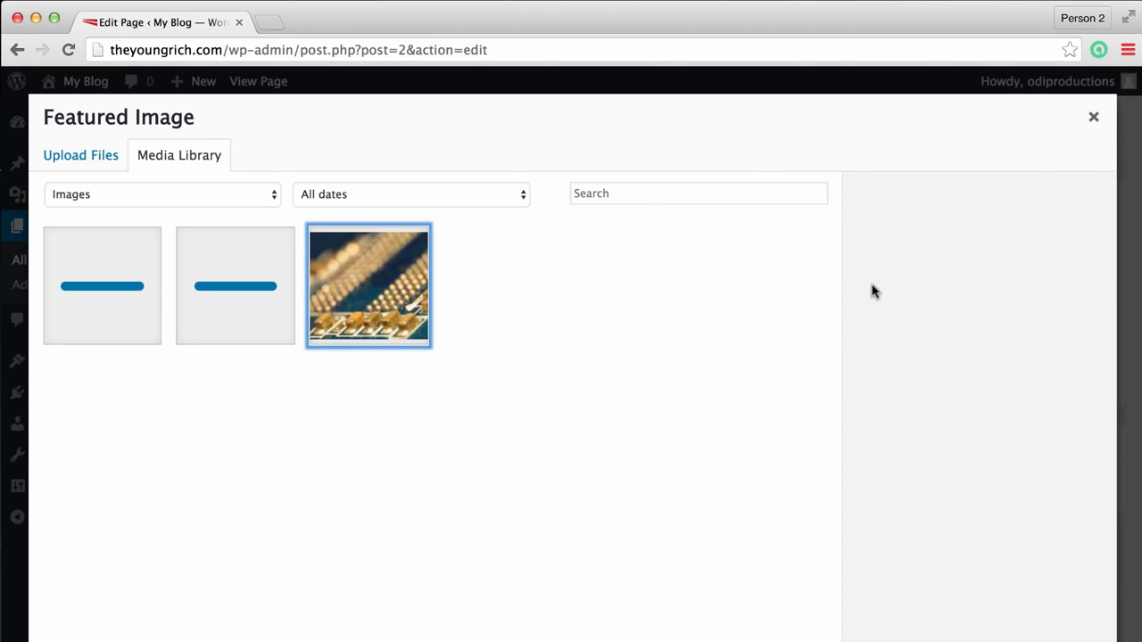
click(386, 293)
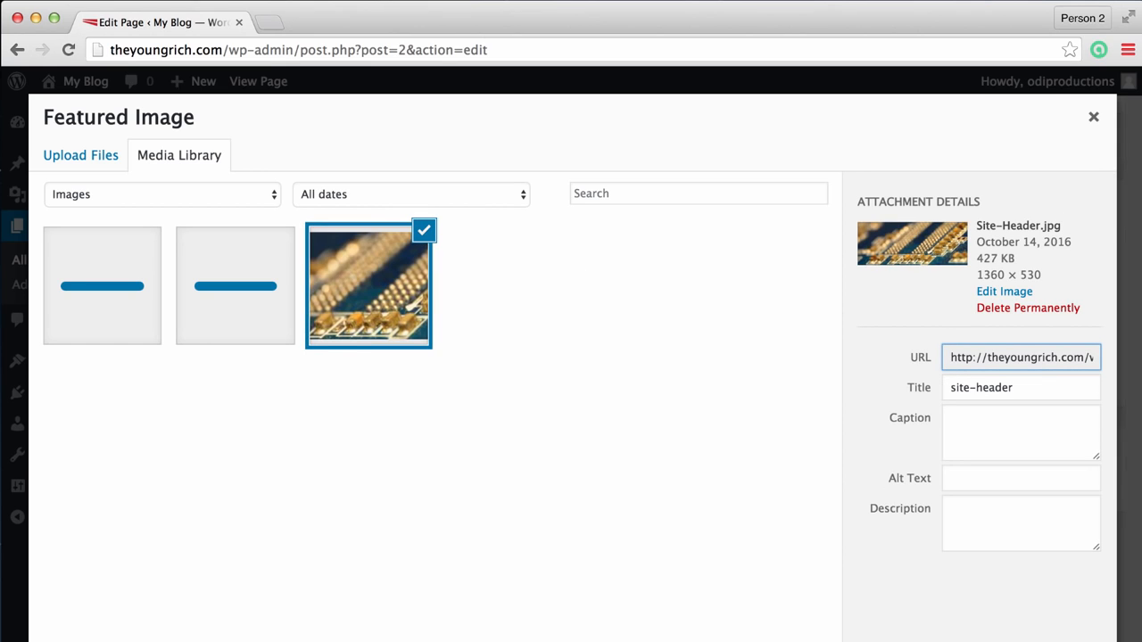
click(1039, 640)
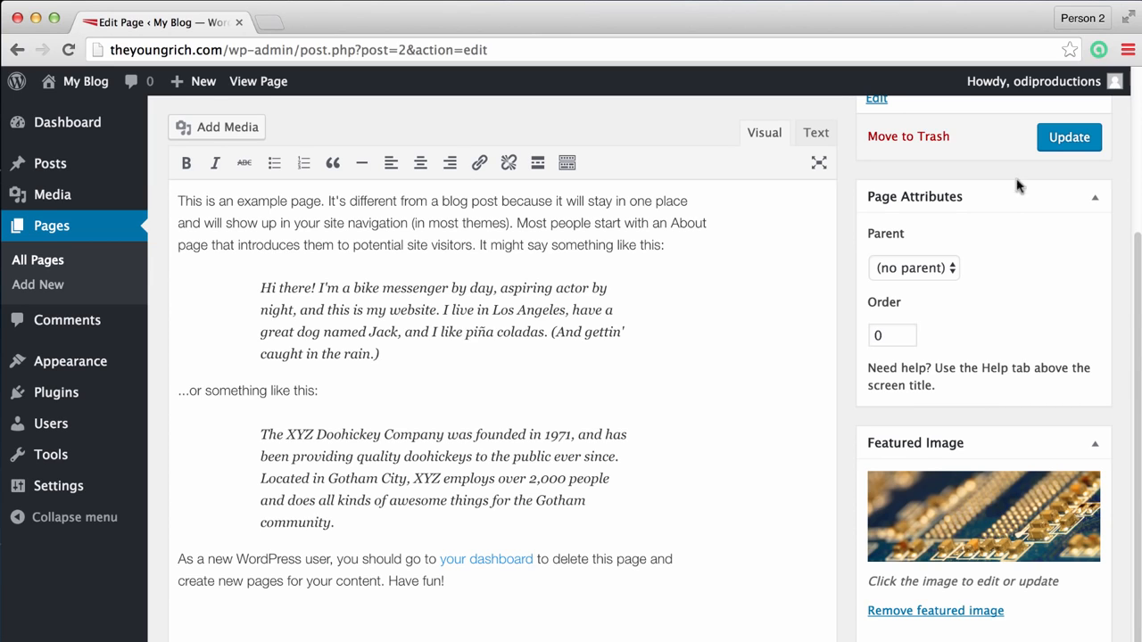
click(1066, 137)
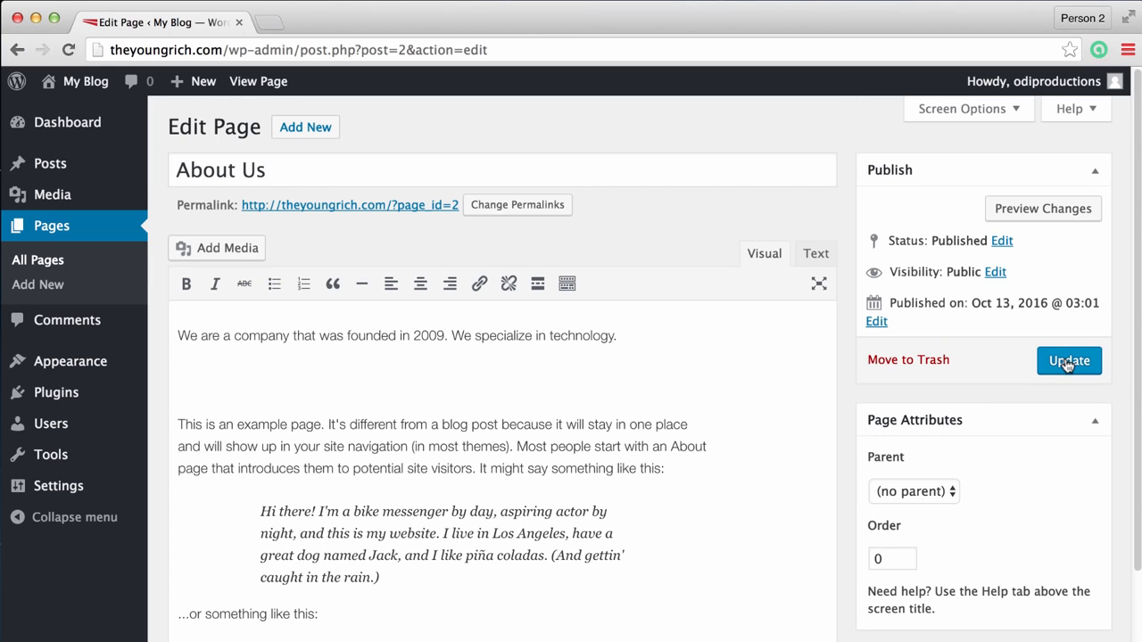
click(1067, 362)
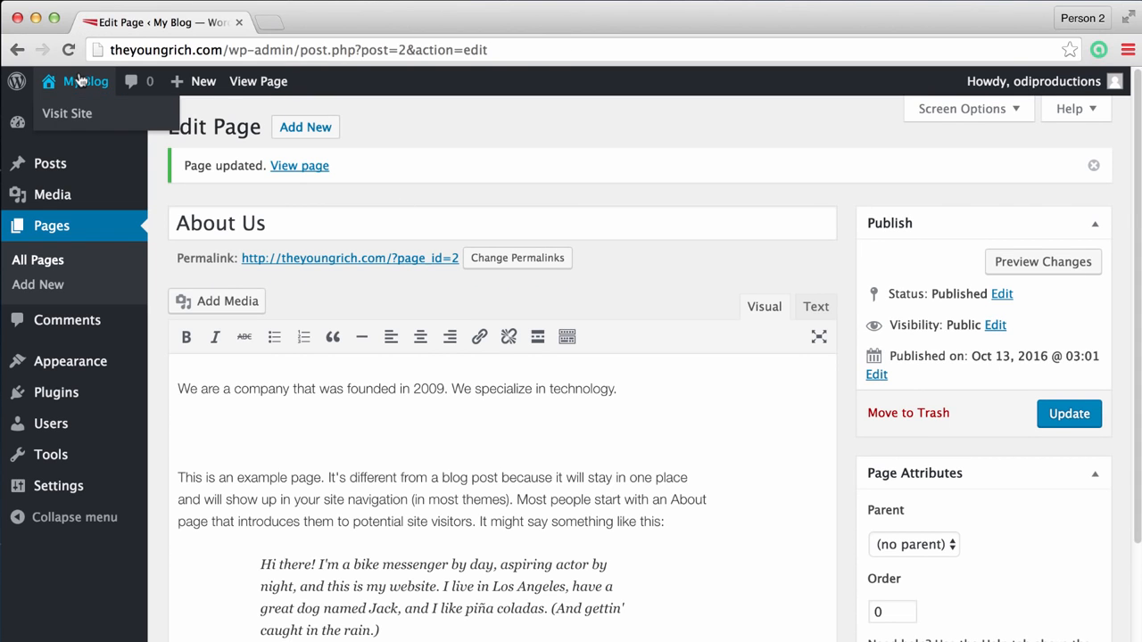
Visit the live site and examine the About Us slide's new background image and company text.
mouse_move(87, 92)
click(67, 113)
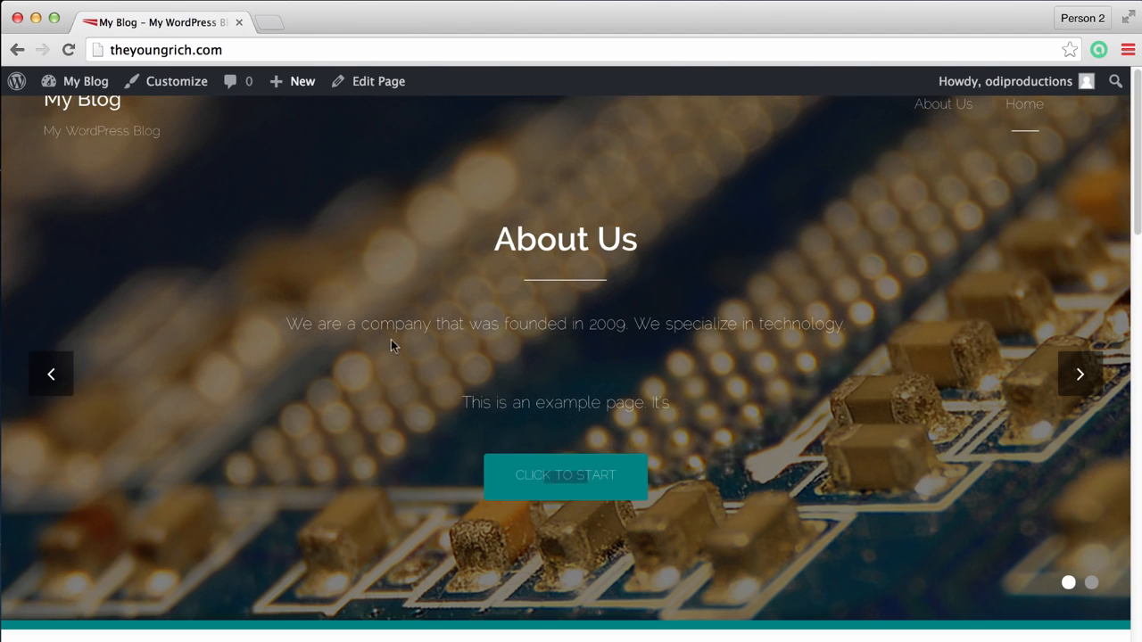
drag(285, 327, 792, 321)
click(790, 319)
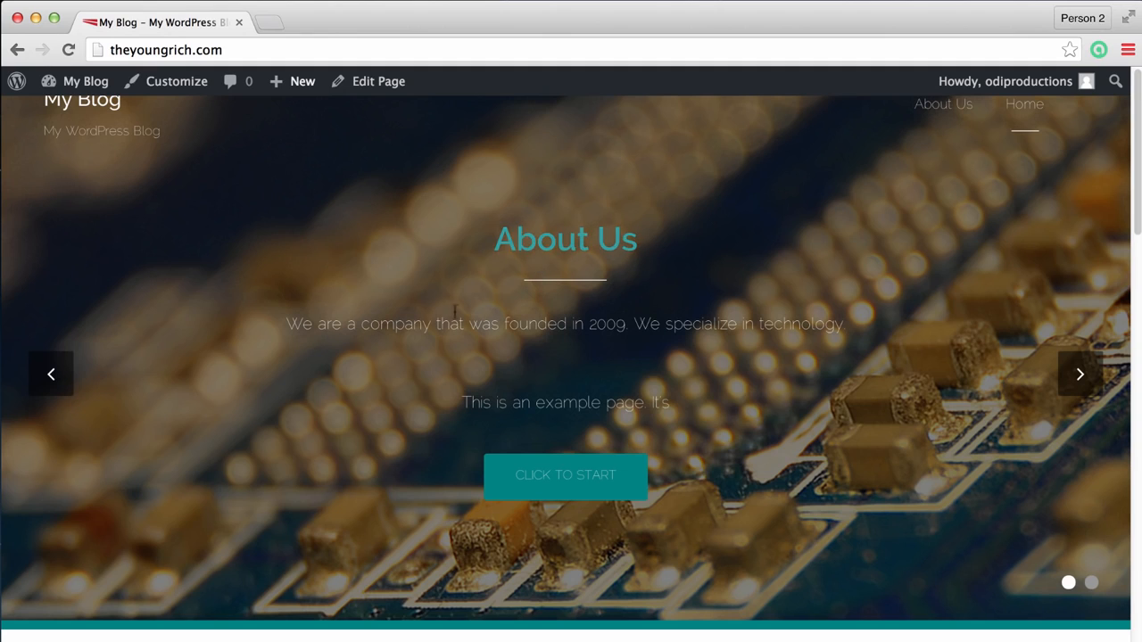
drag(289, 323, 870, 320)
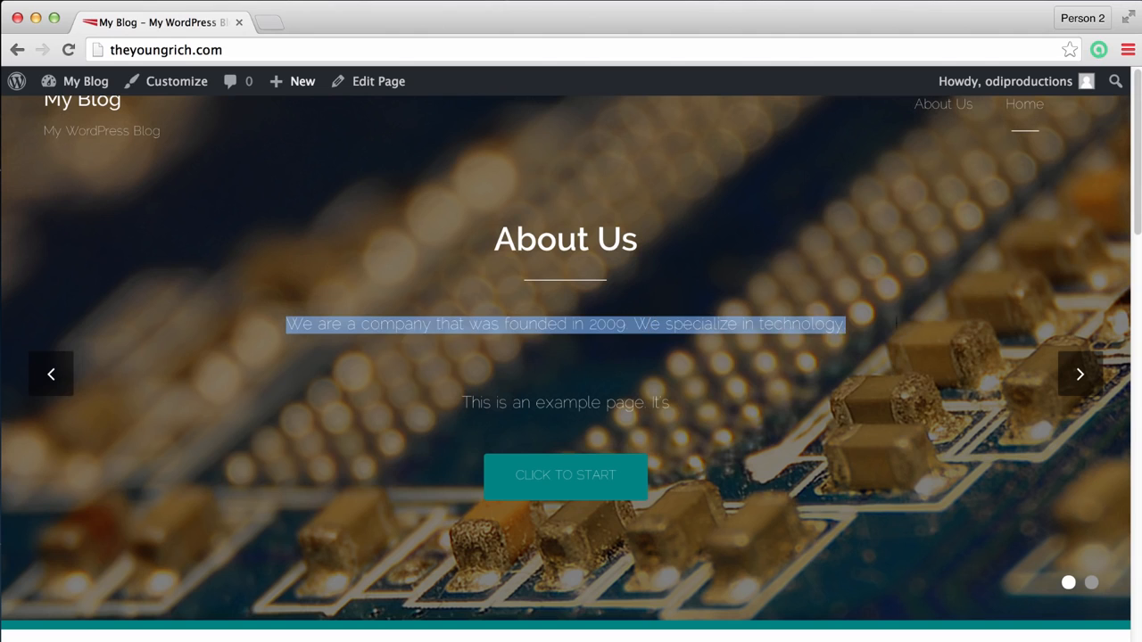
click(886, 357)
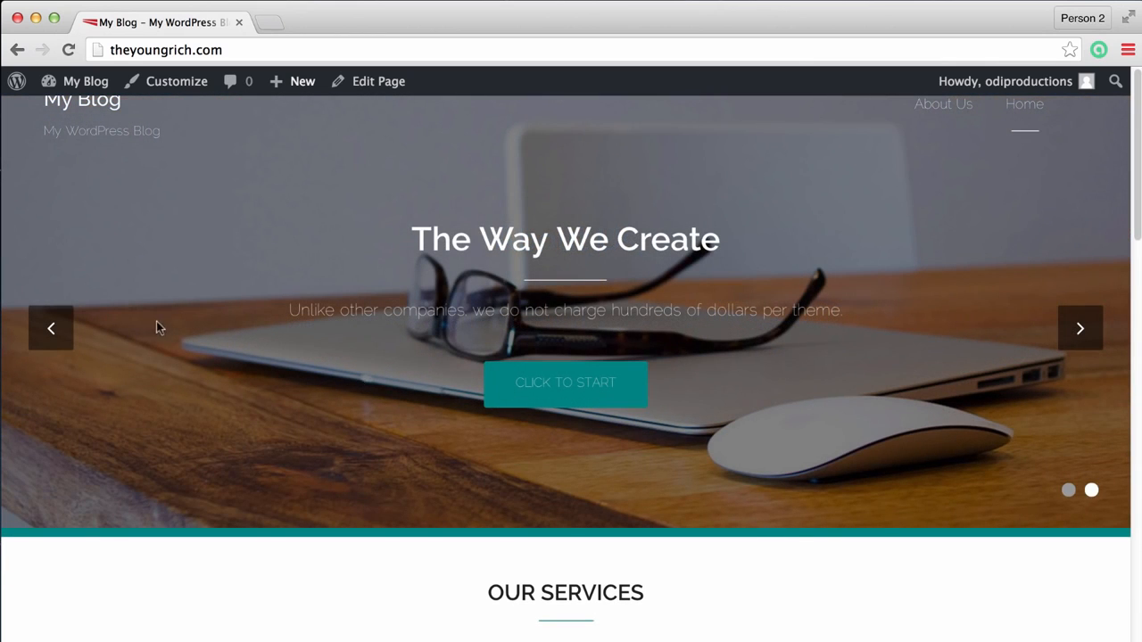
click(51, 328)
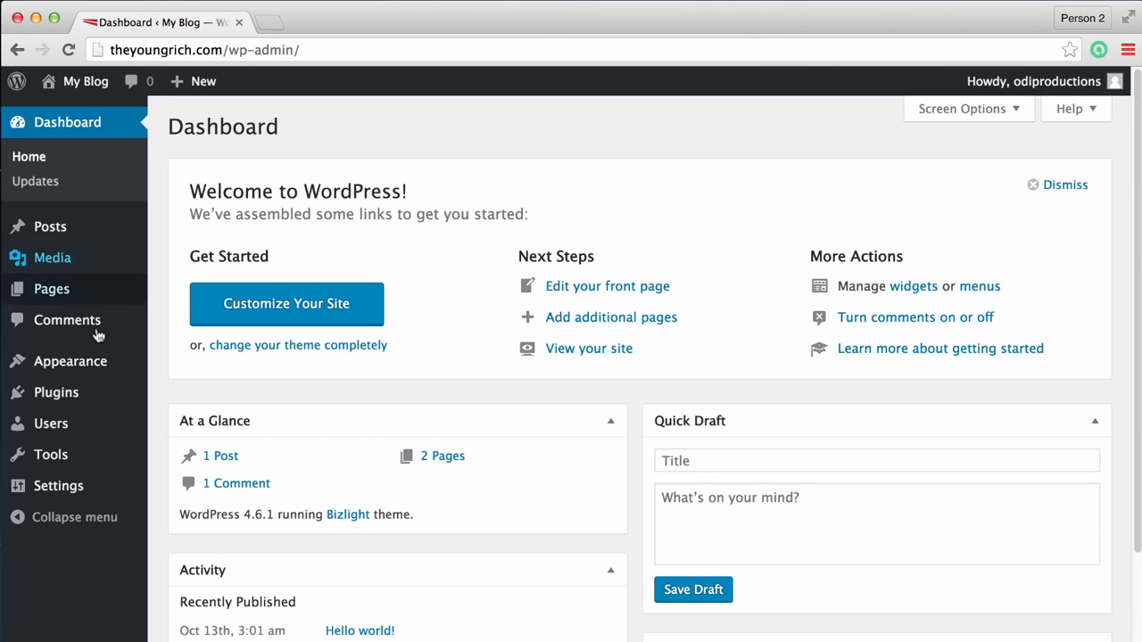
Open the plugin installer and browse the featured plugins, including Akismet, Jetpack and BuddyPress.
mouse_move(96, 392)
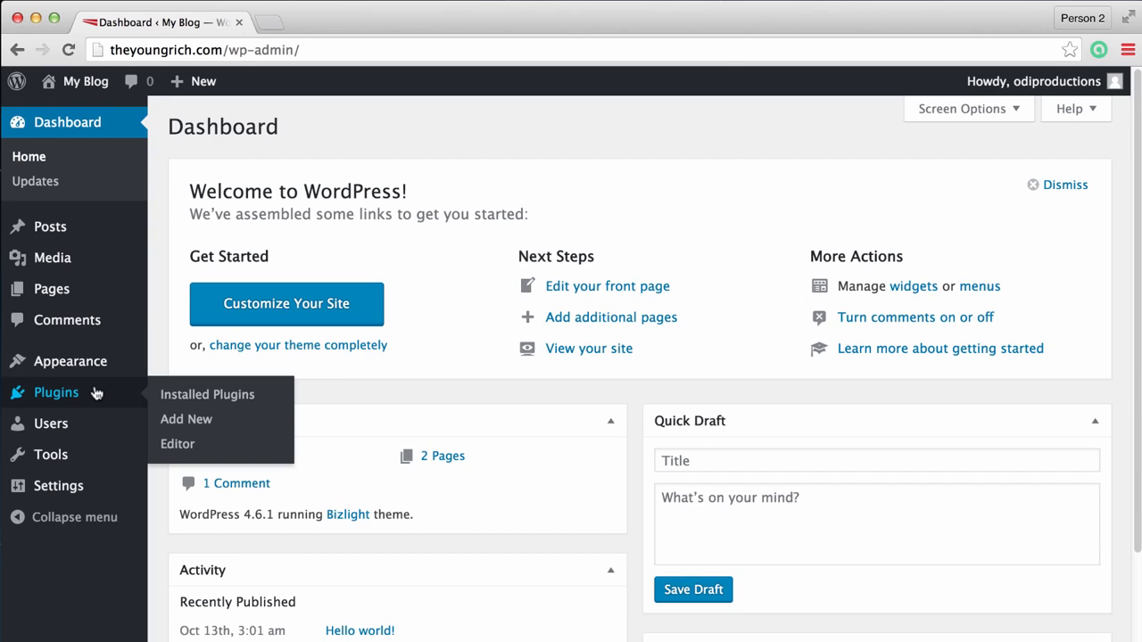
click(96, 395)
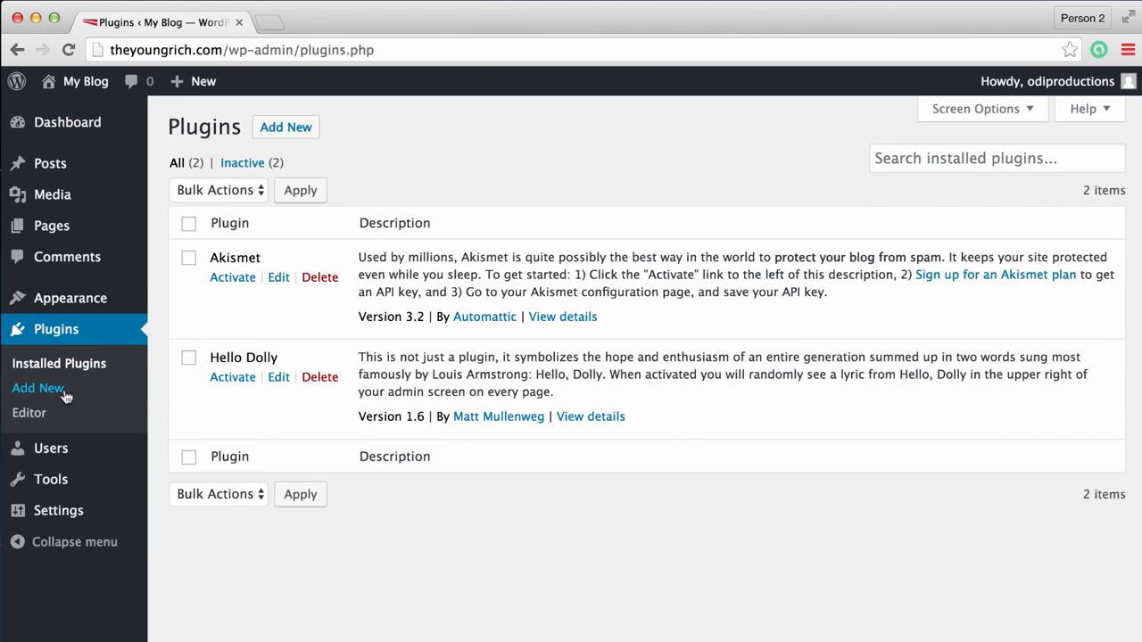
click(64, 395)
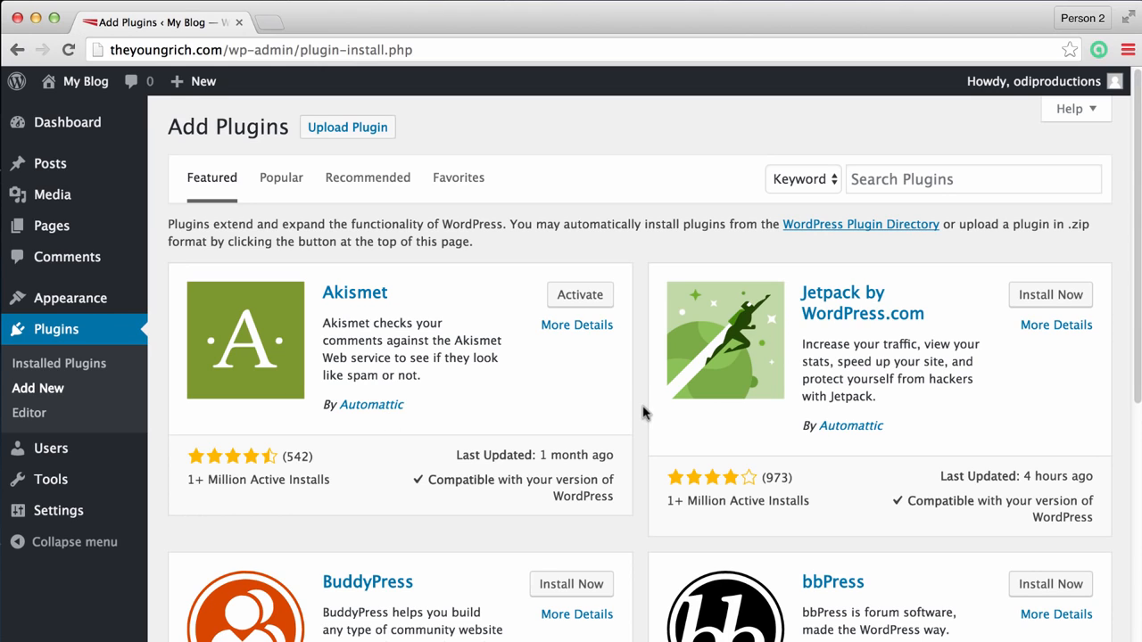
scroll(598, 411, down, 3)
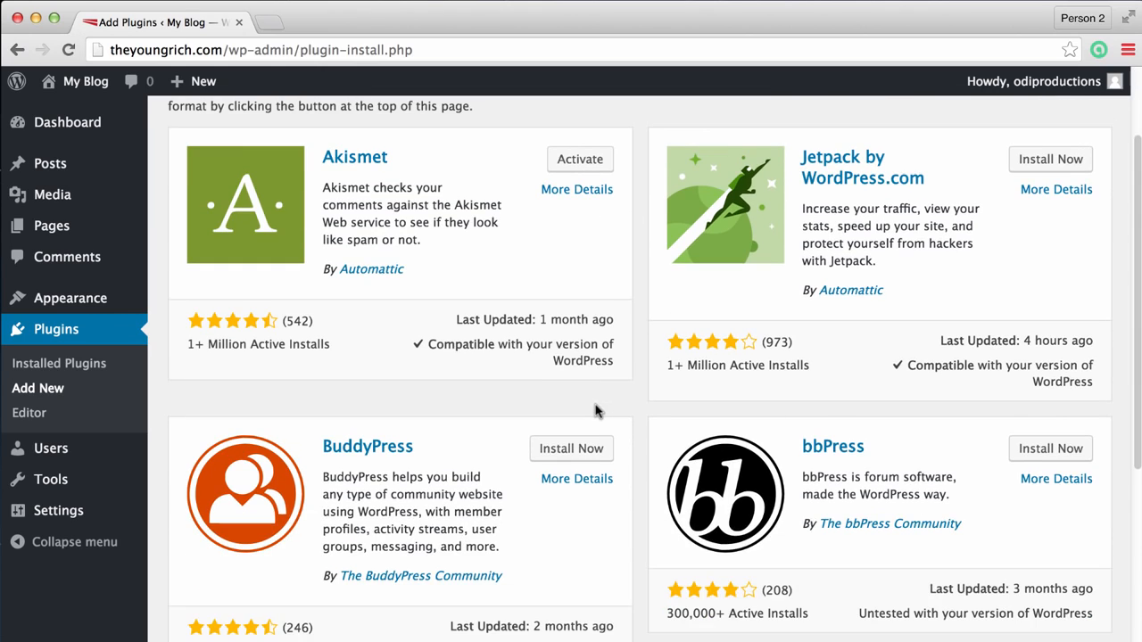
scroll(598, 411, up, 3)
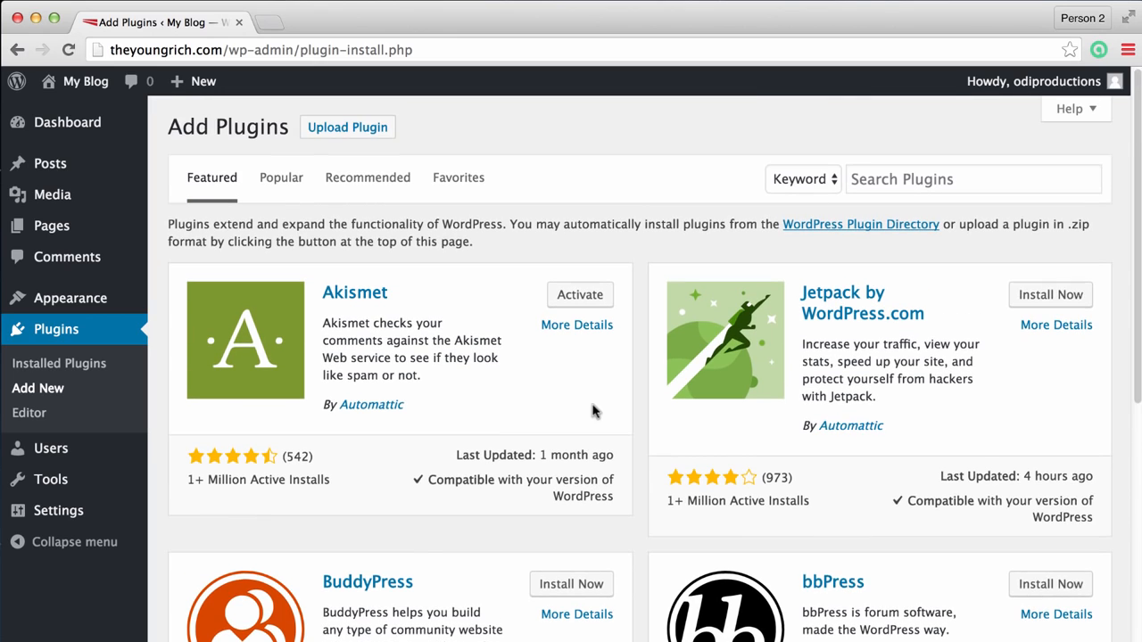
scroll(593, 410, down, 5)
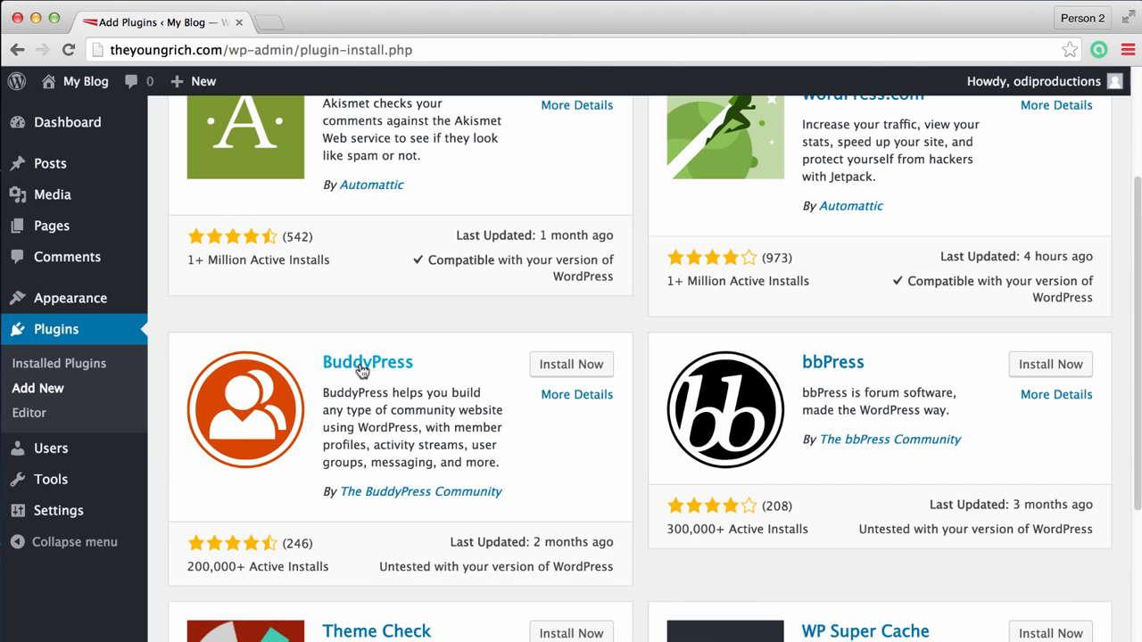
scroll(512, 510, down, 5)
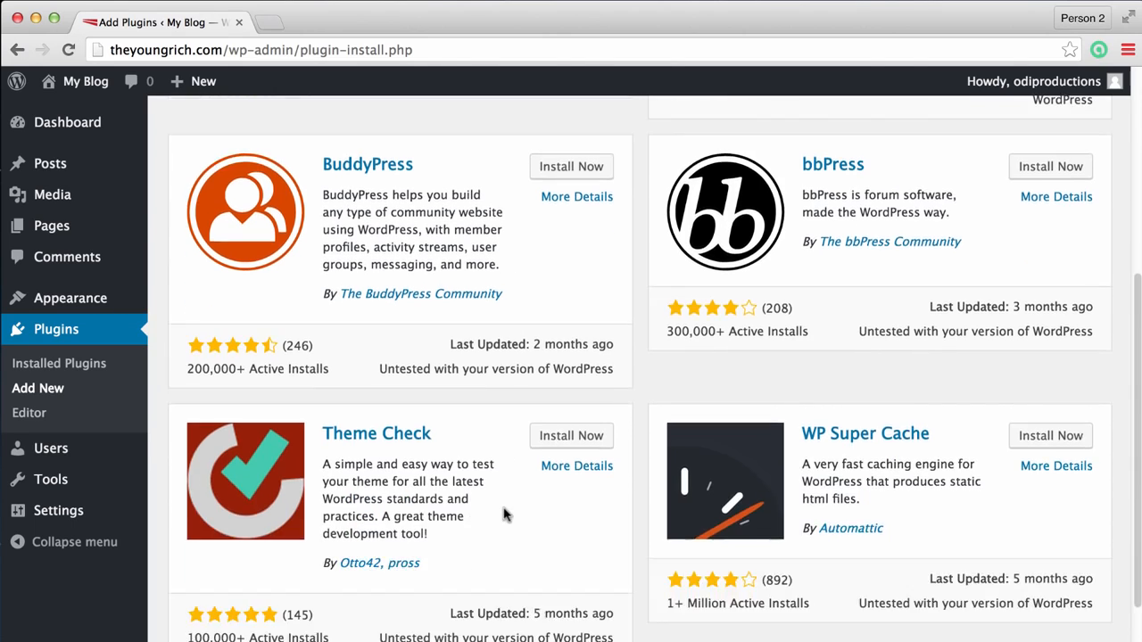
scroll(502, 512, up, 10)
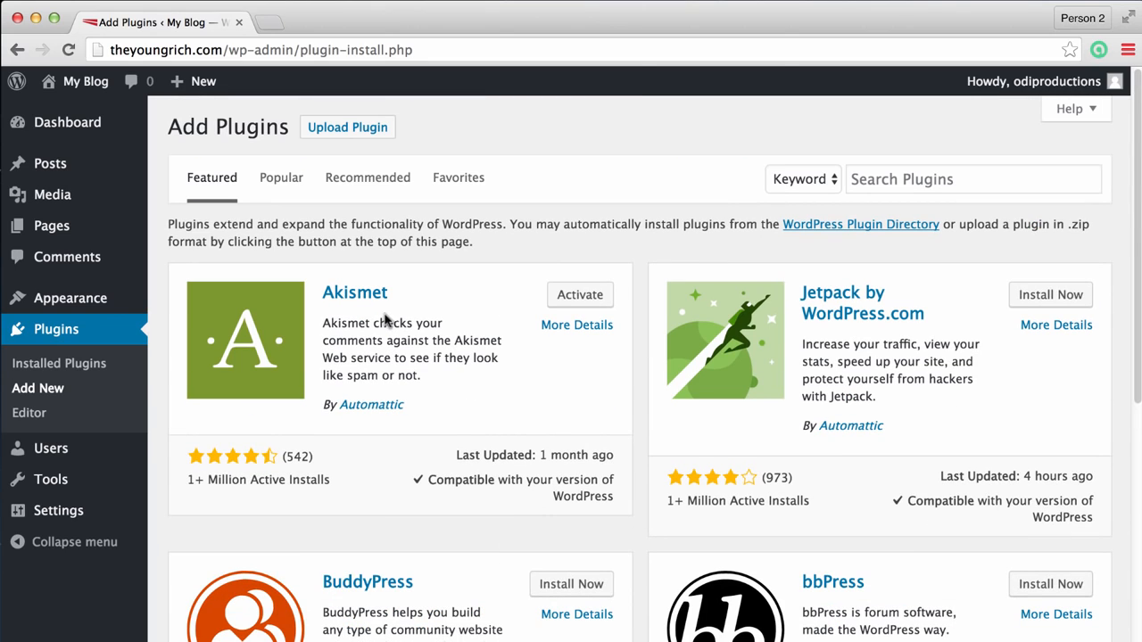
Browse the popular plugins and install and activate Contact Form 7.
click(272, 182)
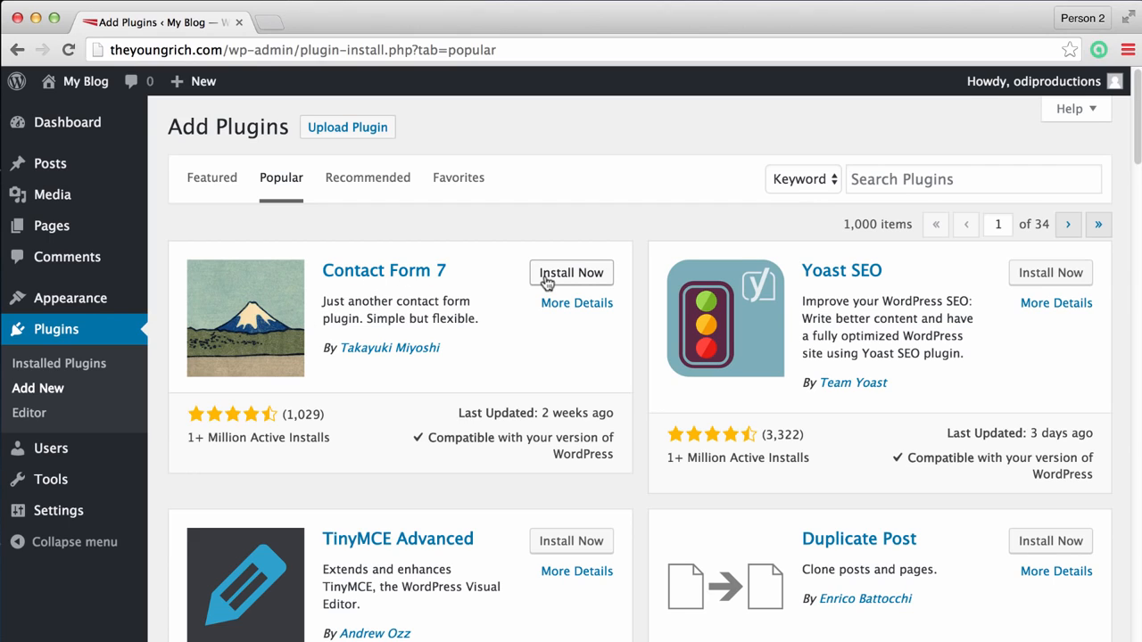
scroll(492, 433, down, 4)
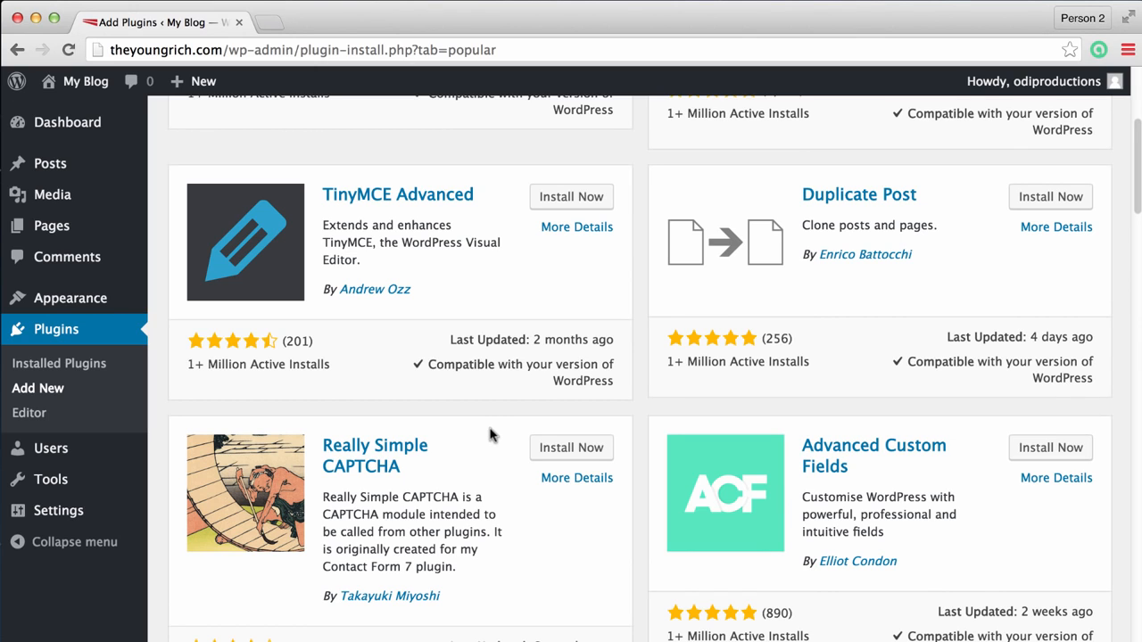
scroll(489, 434, down, 5)
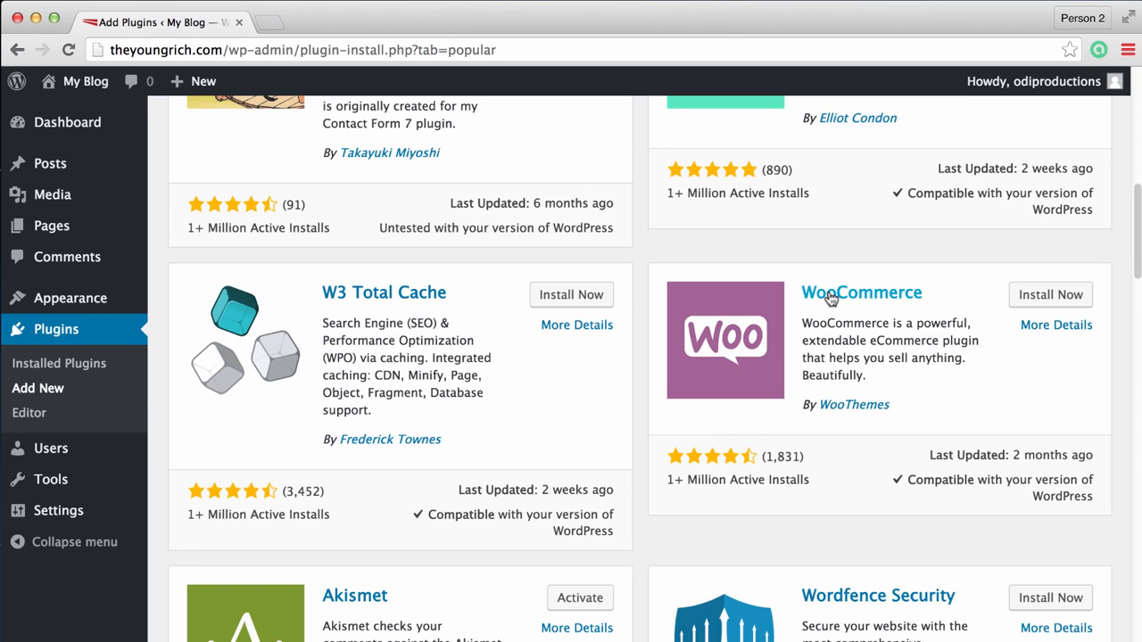
scroll(825, 299, down, 4)
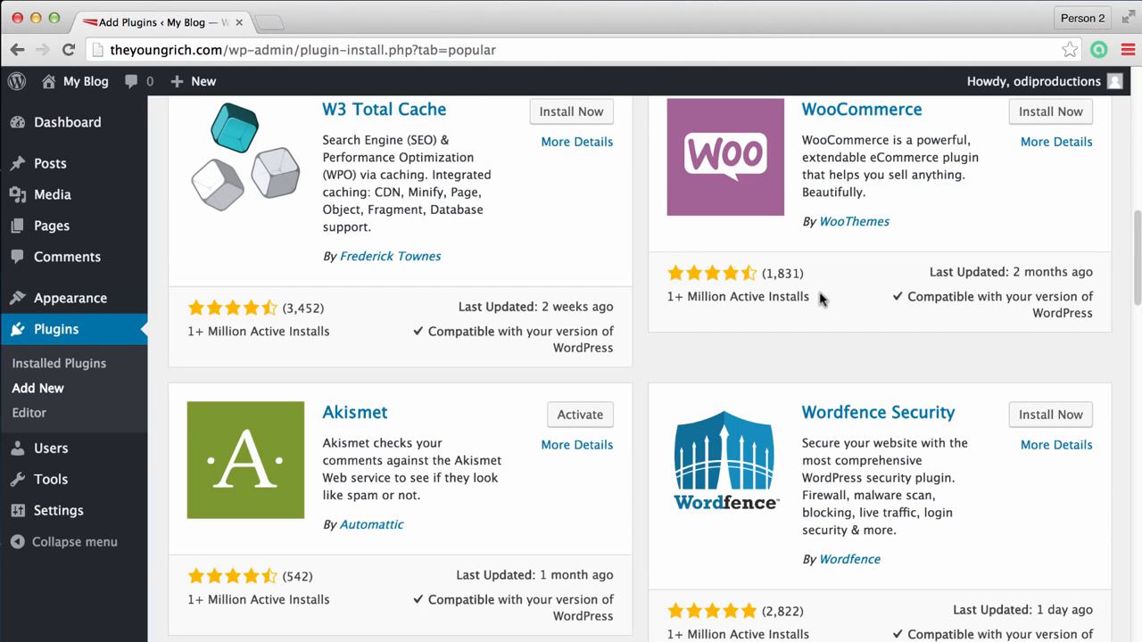
scroll(818, 303, down, 2)
scroll(810, 295, up, 10)
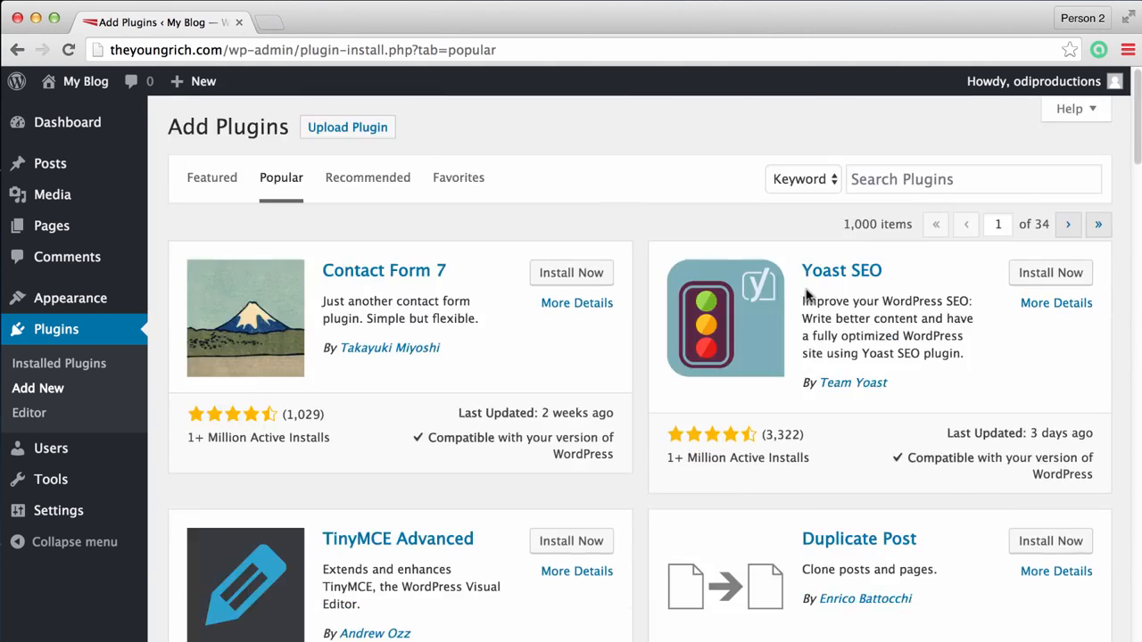
click(572, 273)
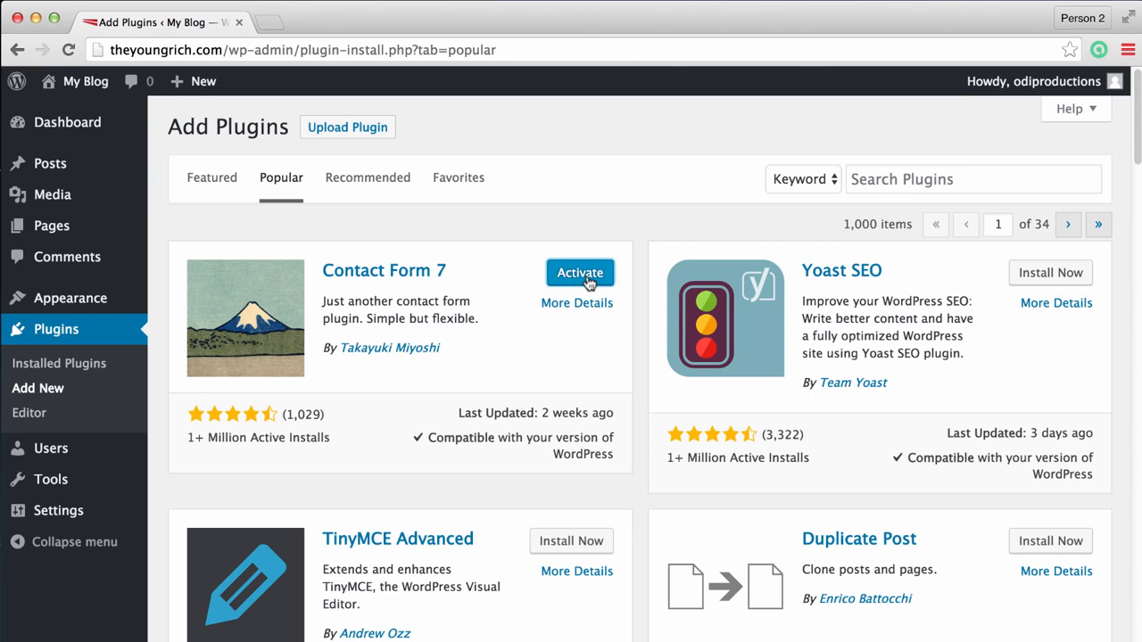
click(588, 281)
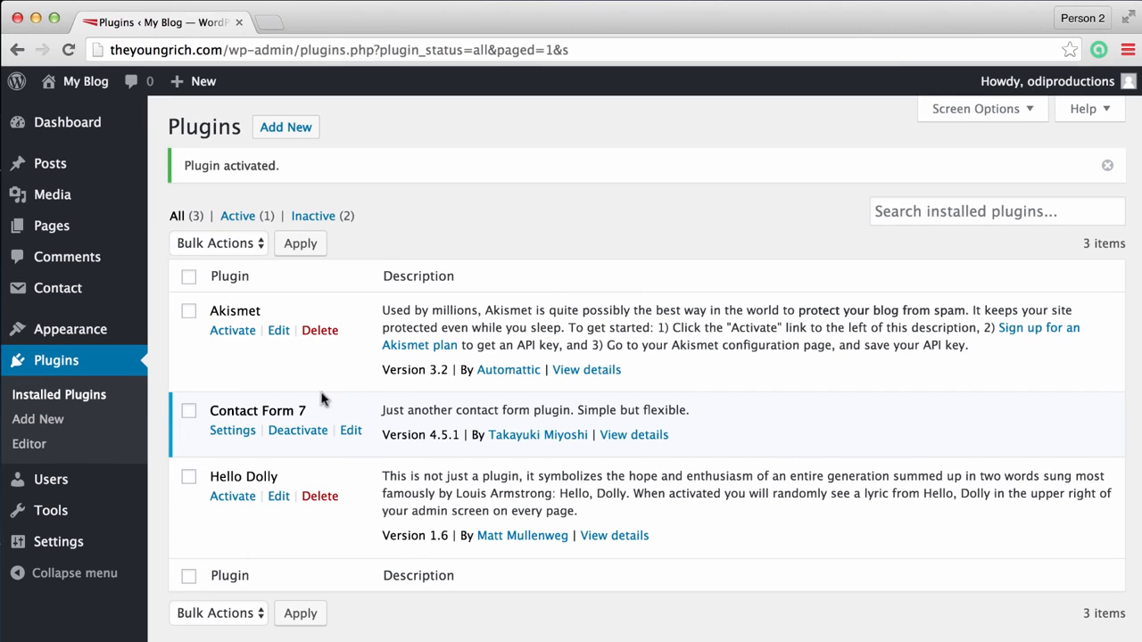
Go to the Contact Form 7 plugin's settings and open Contact form 1 for editing.
click(240, 430)
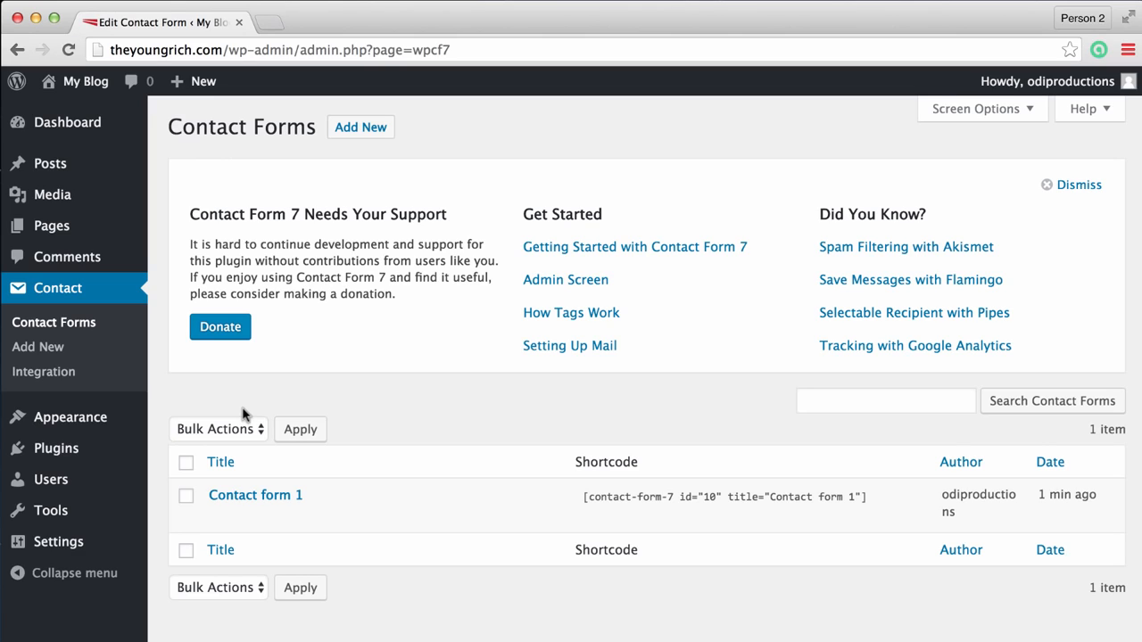
mouse_move(378, 518)
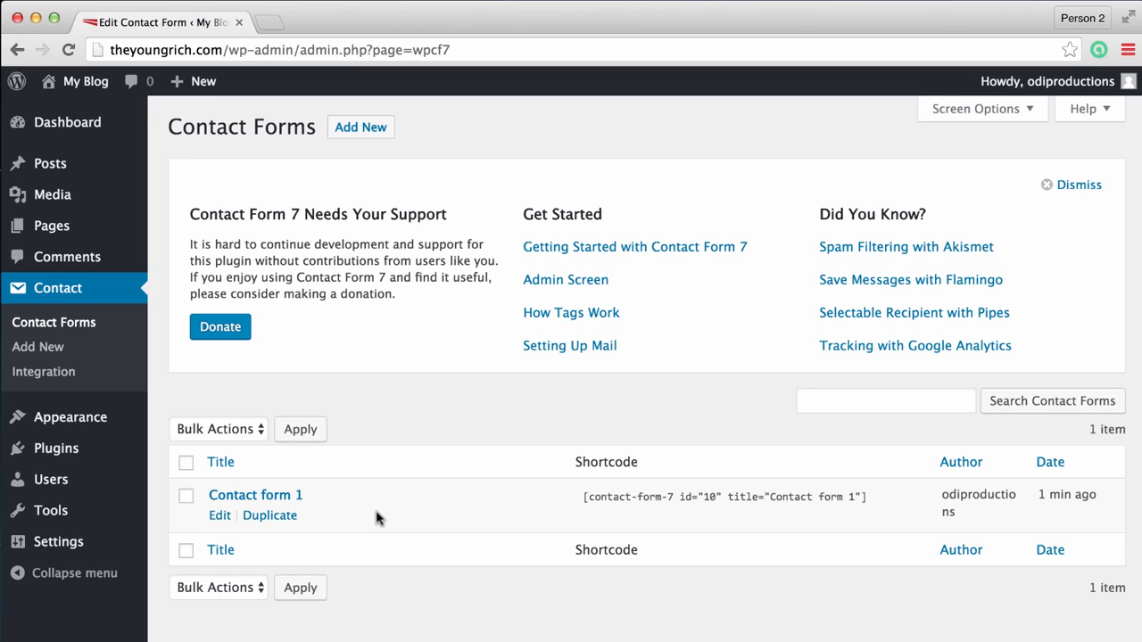
click(256, 496)
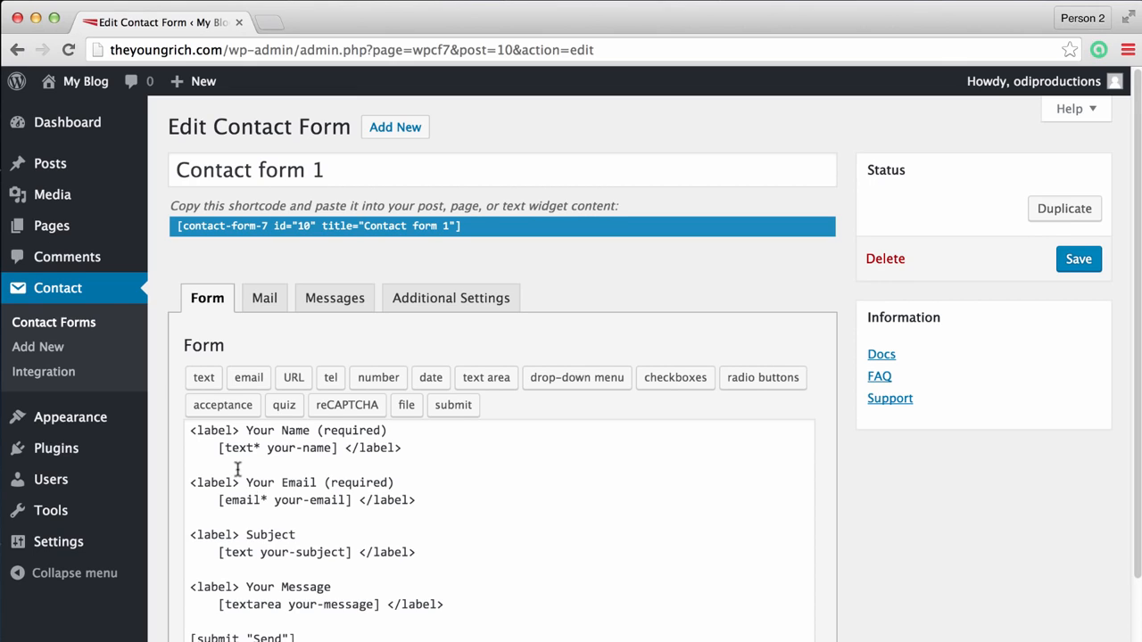
scroll(249, 464, down, 2)
drag(242, 395, 301, 395)
click(297, 425)
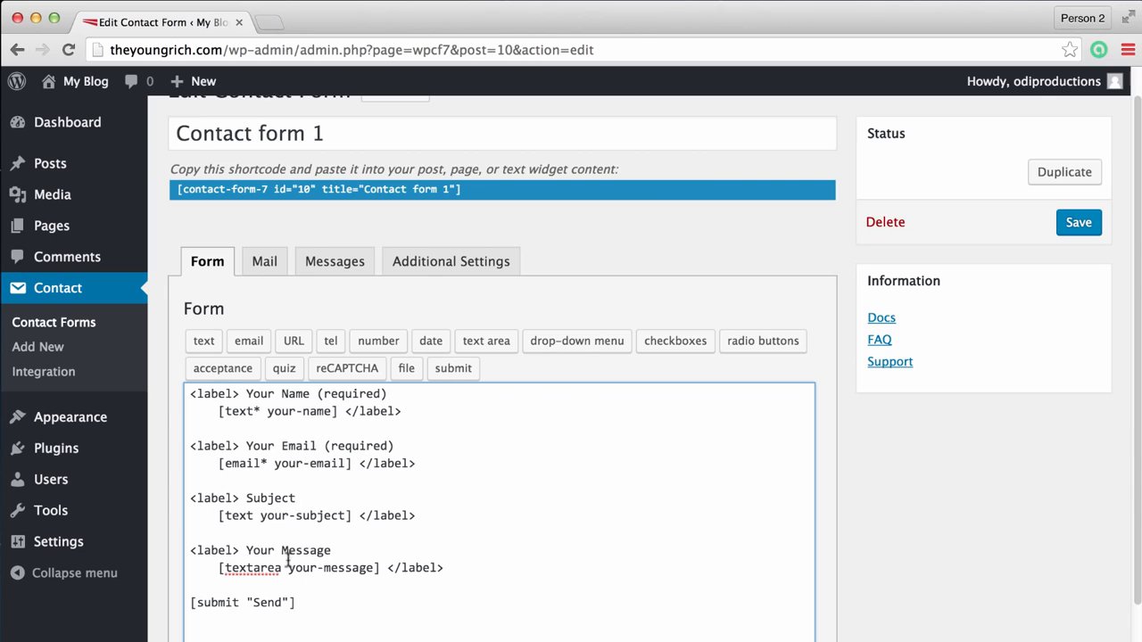
Replace the Subject label with "Pricing Quote" in the form template of Contact form 1.
drag(297, 498, 246, 498)
click(251, 497)
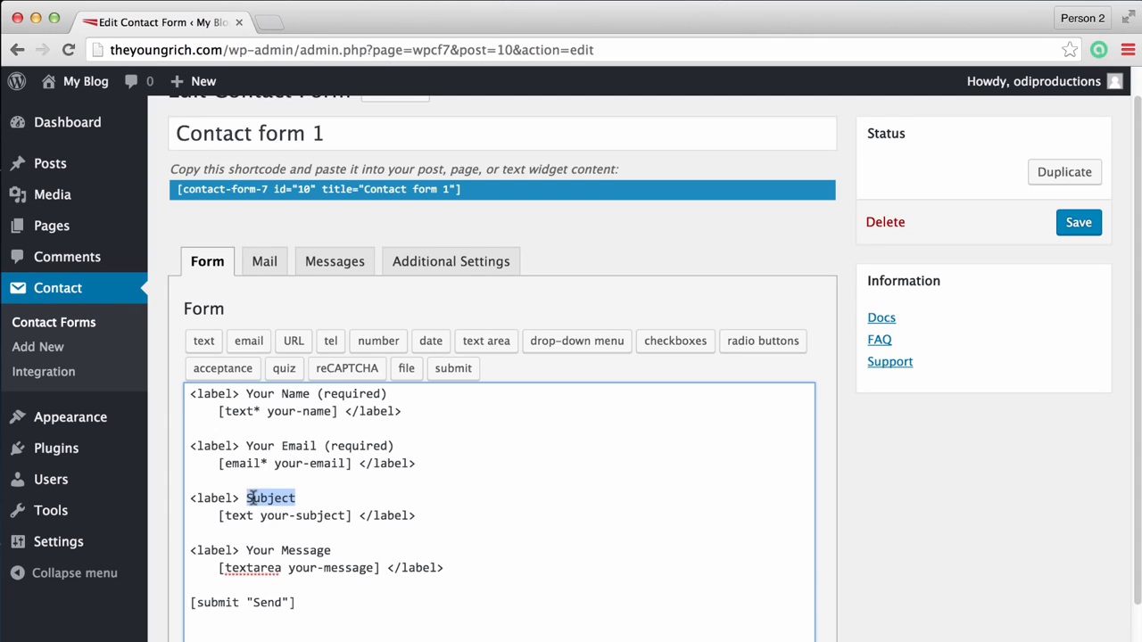
text(Quote)
key(BackSpace)
key(BackSpace)
key(BackSpace)
key(BackSpace)
key(BackSpace)
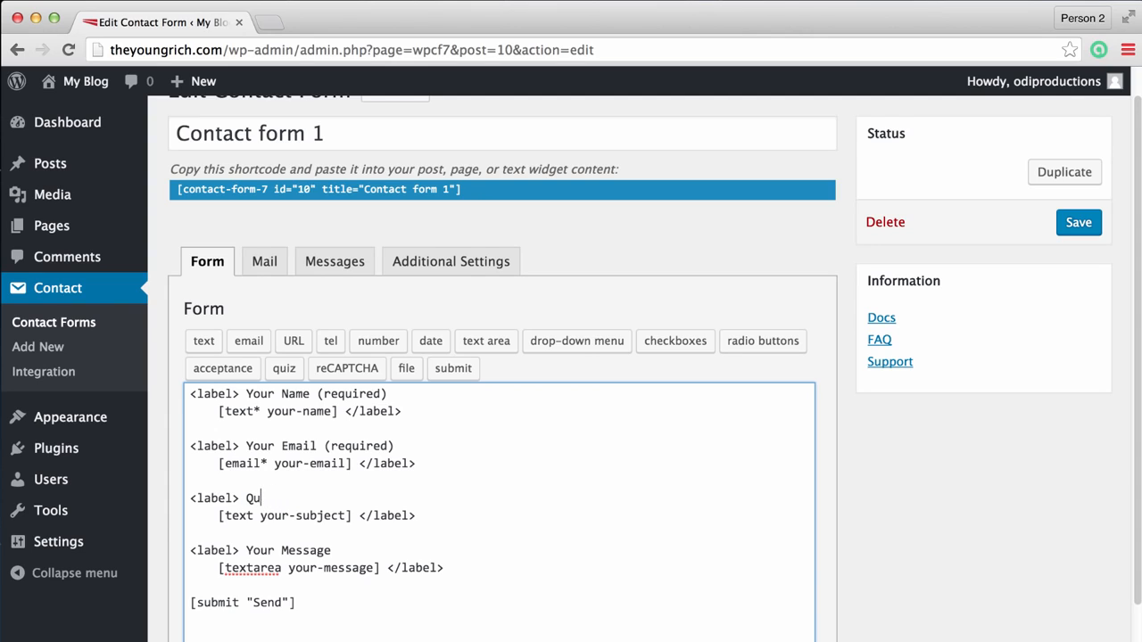
text(Pricign)
key(BackSpace)
key(BackSpace)
text(ng Quote)
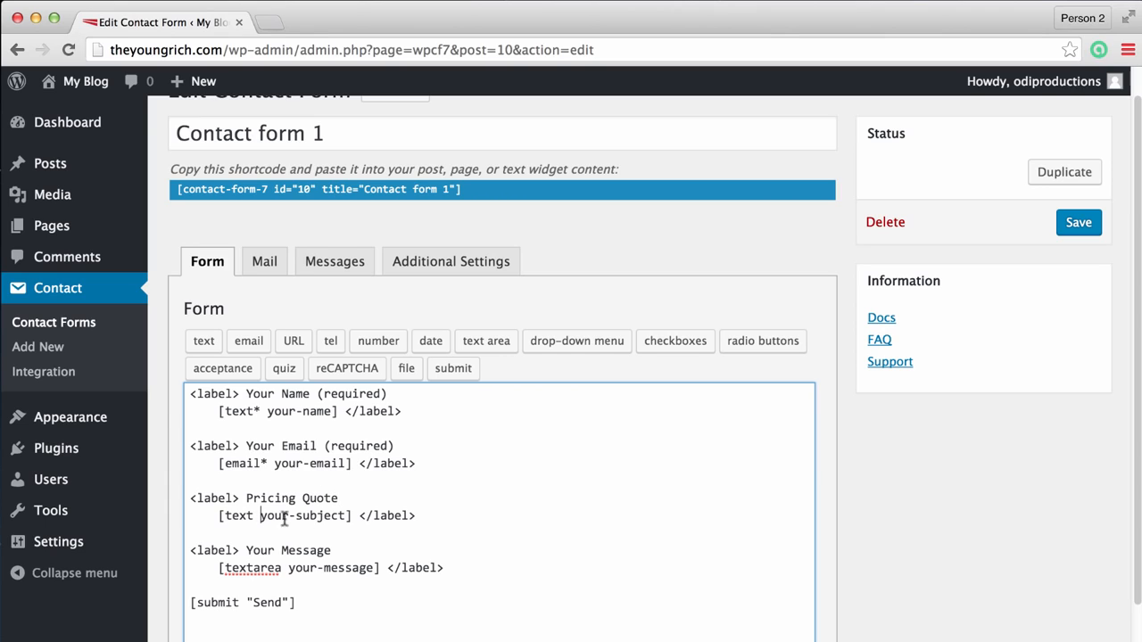
click(346, 569)
Copy the shortcode of Contact form 1.
scroll(395, 580, down, 5)
scroll(397, 571, up, 6)
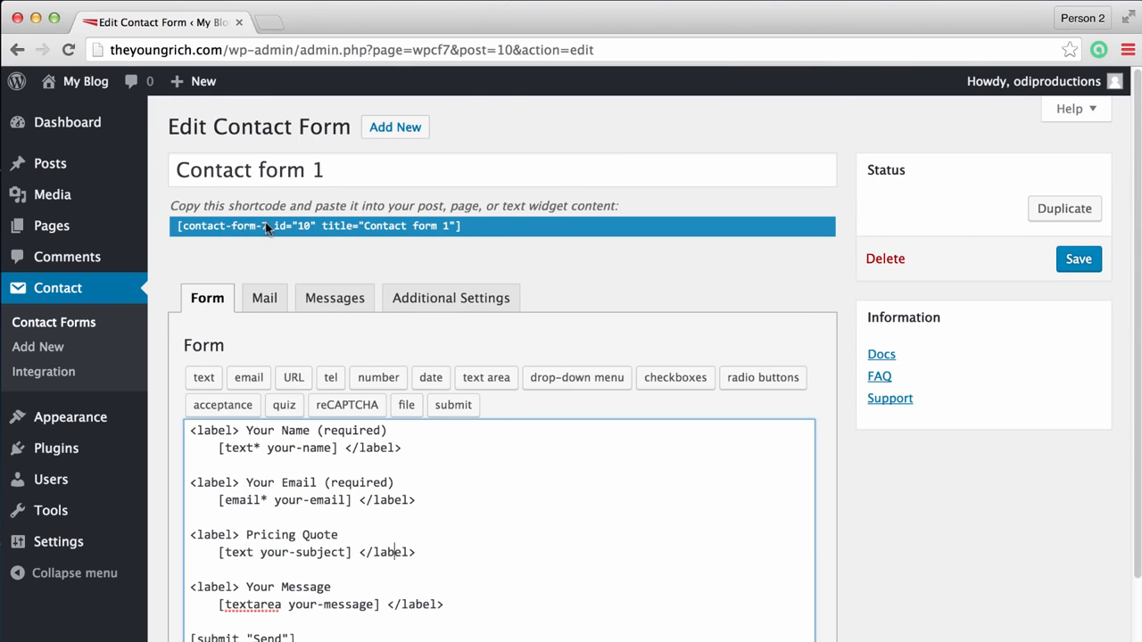
click(488, 227)
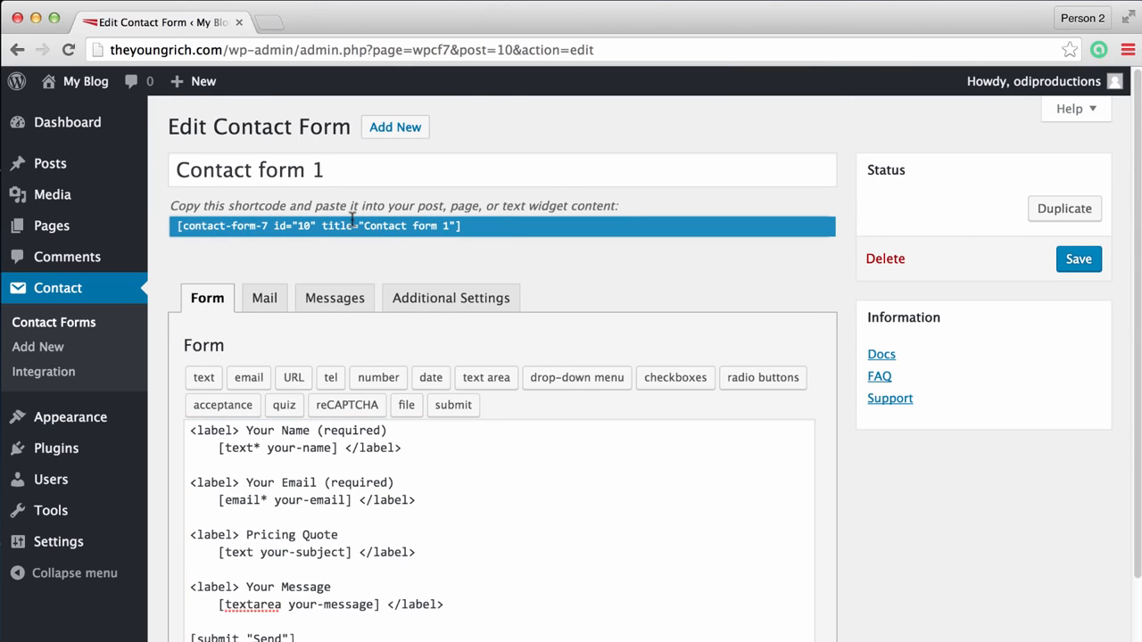
drag(434, 226, 168, 223)
key(super+c)
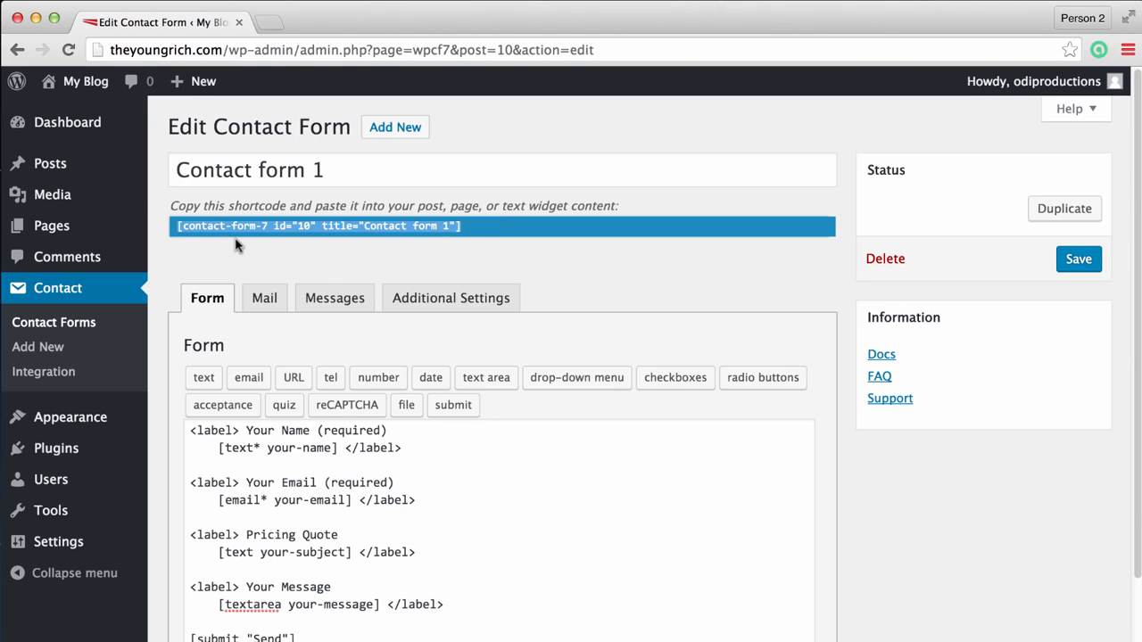
Leave the contact form editor and add a new page titled "Contact Us".
mouse_move(127, 234)
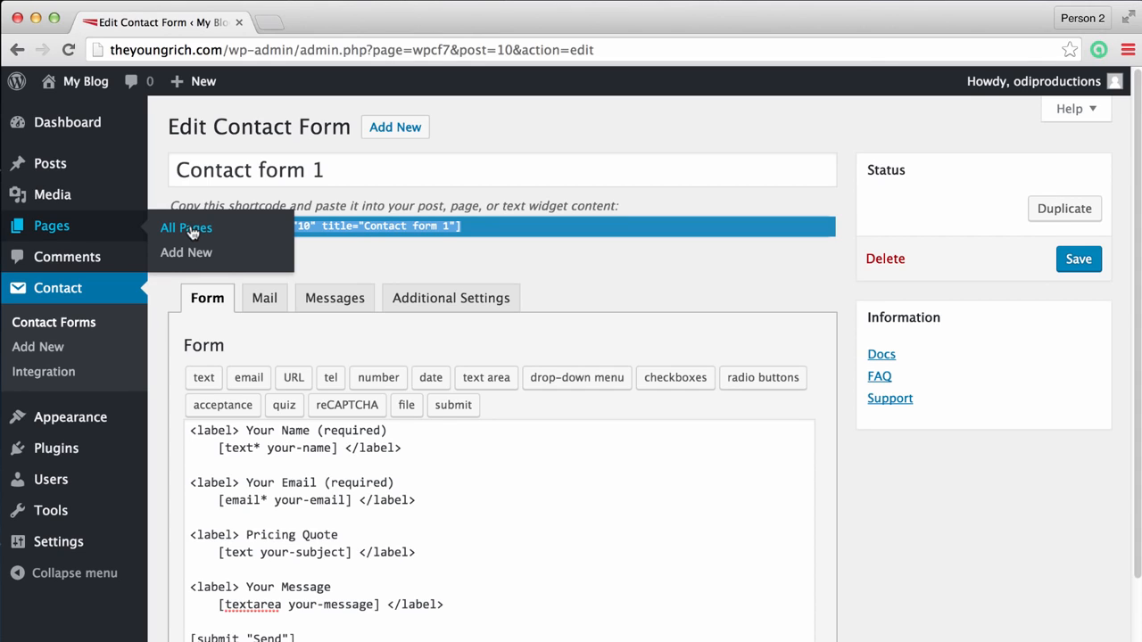
click(193, 255)
click(724, 277)
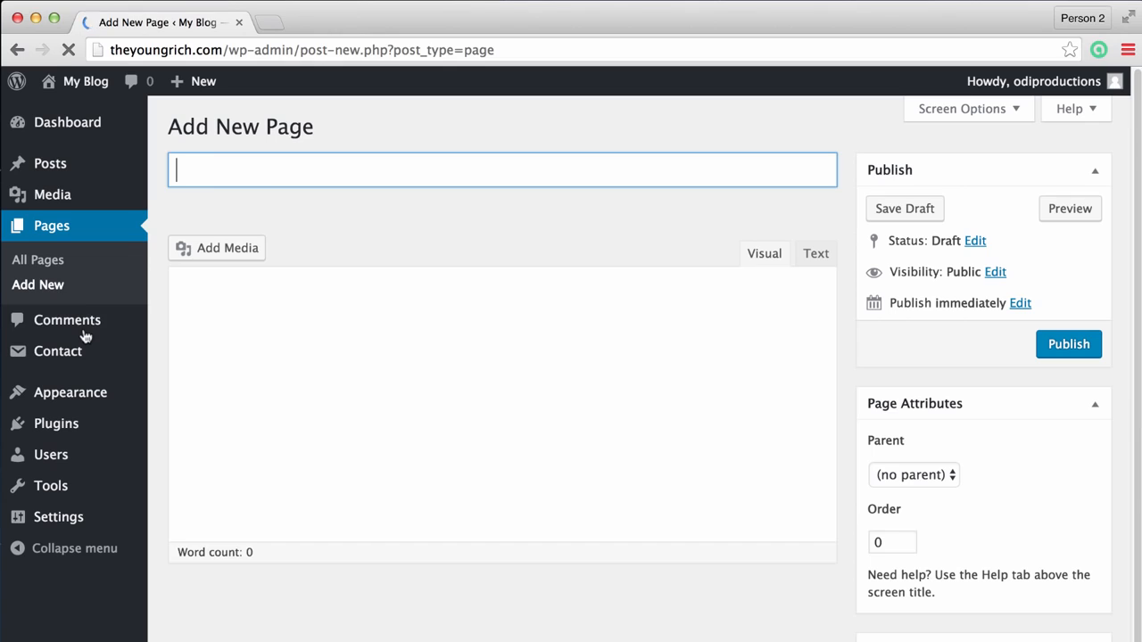
click(237, 179)
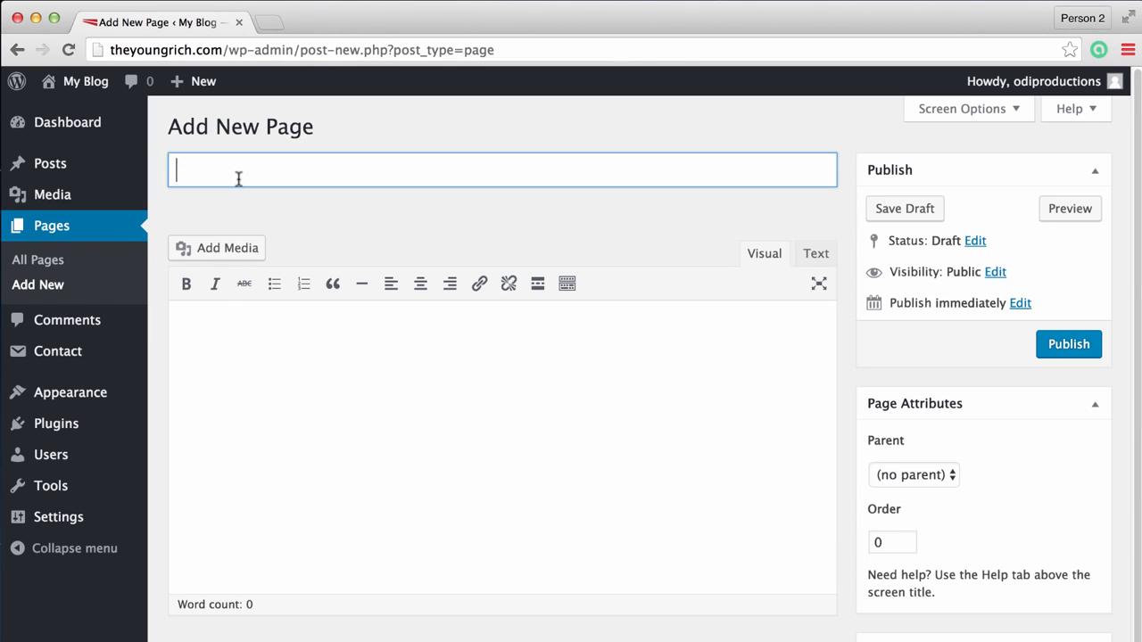
text(Contact Us)
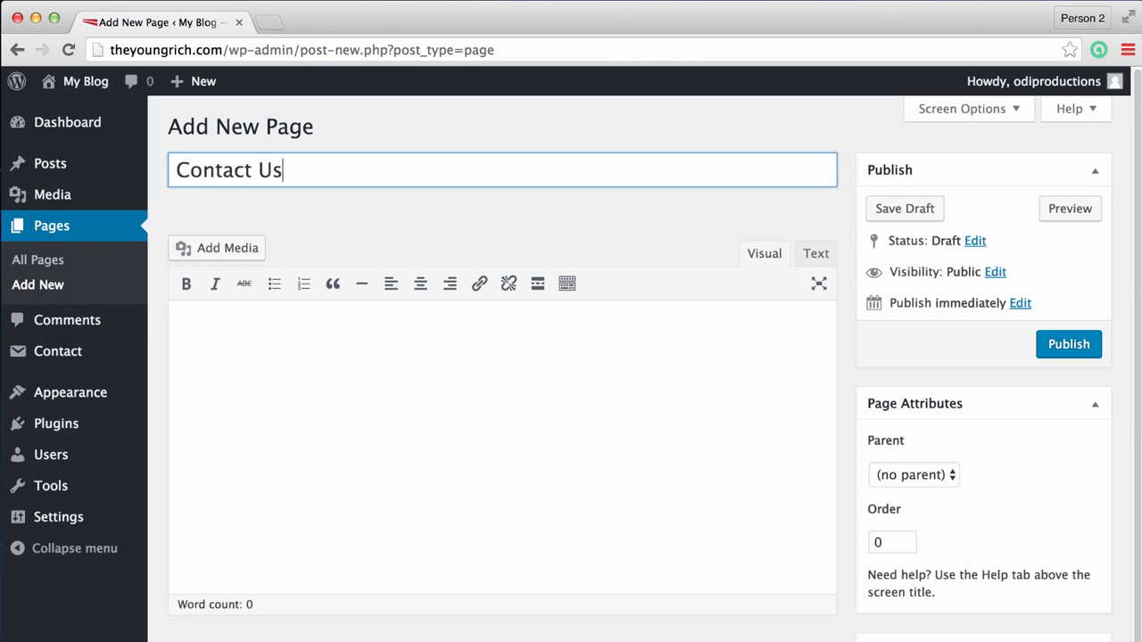
Paste the shortcode [contact-form-7 id="10" title="Contact form 1"] into the page body and publish the Contact Us page.
click(306, 419)
key(super+v)
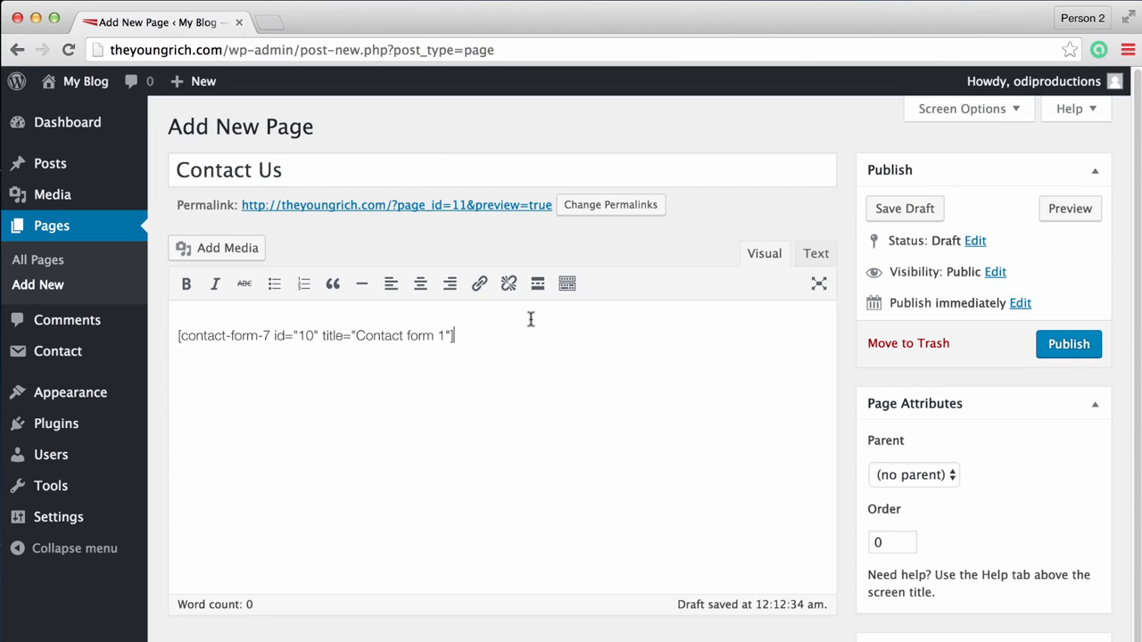
click(1083, 343)
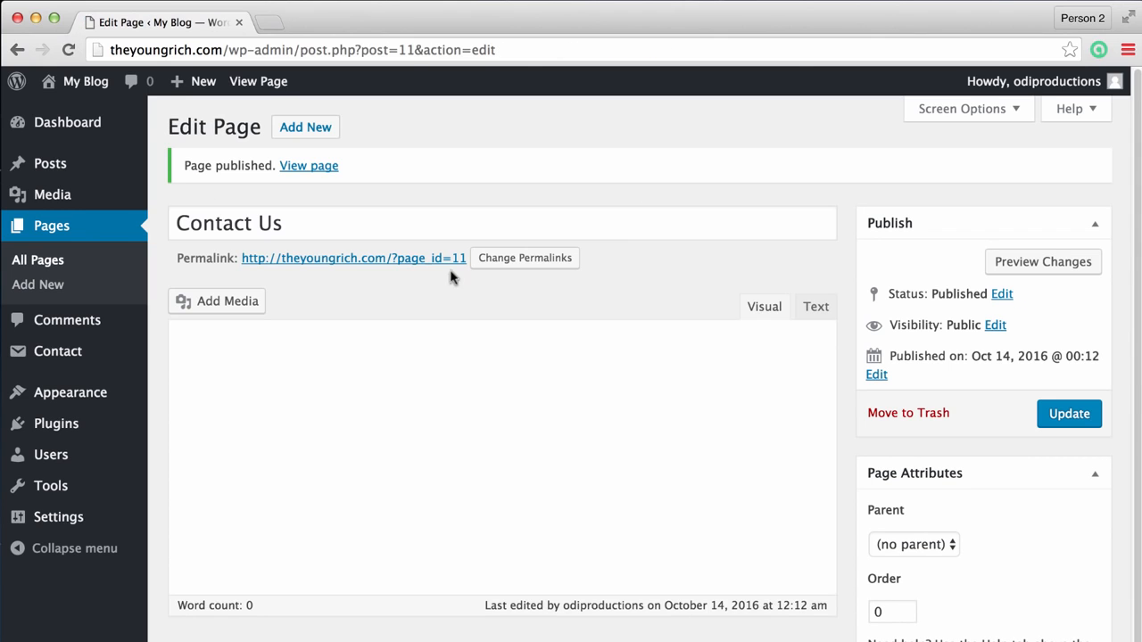
View the published Contact Us page and examine its header and the contact form's fields.
click(298, 170)
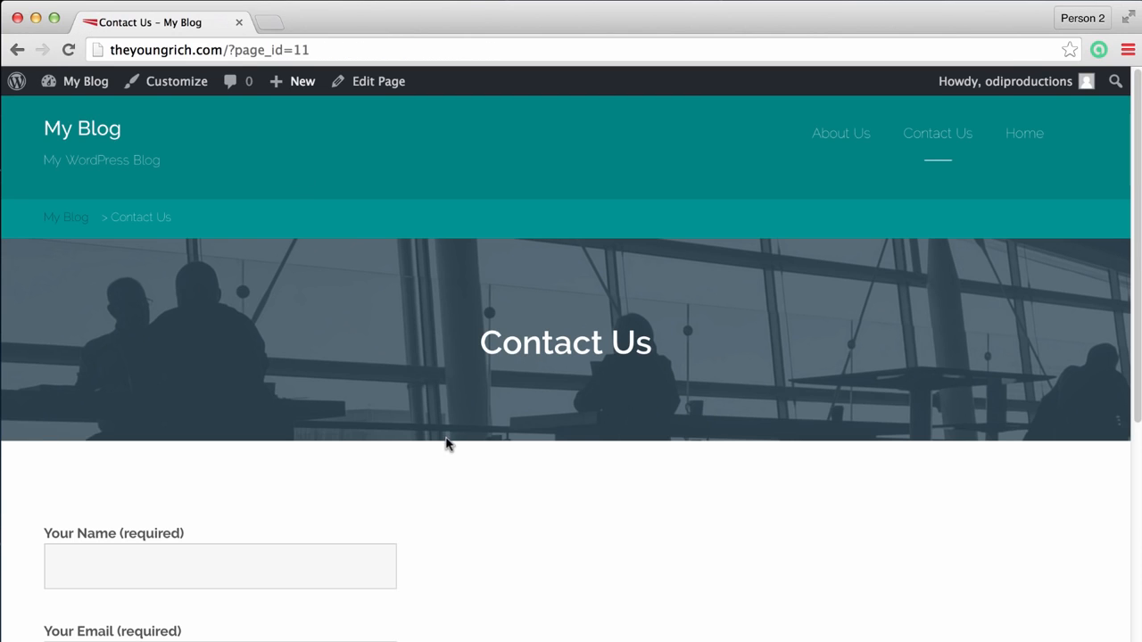
scroll(448, 444, down, 3)
scroll(447, 443, up, 3)
scroll(446, 443, down, 5)
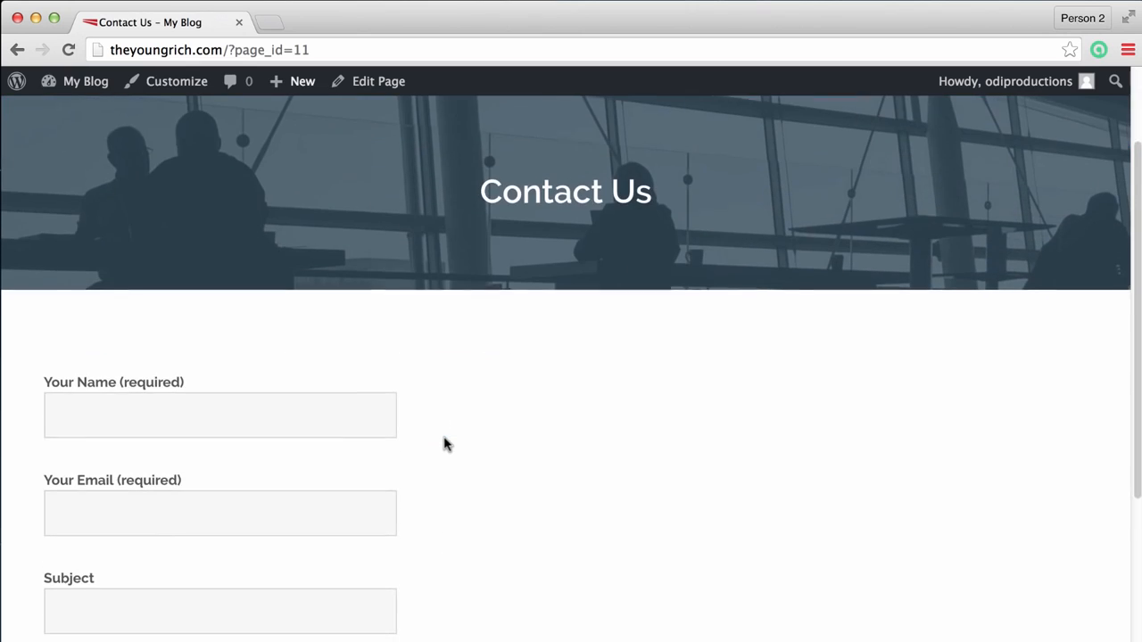
scroll(446, 444, down, 3)
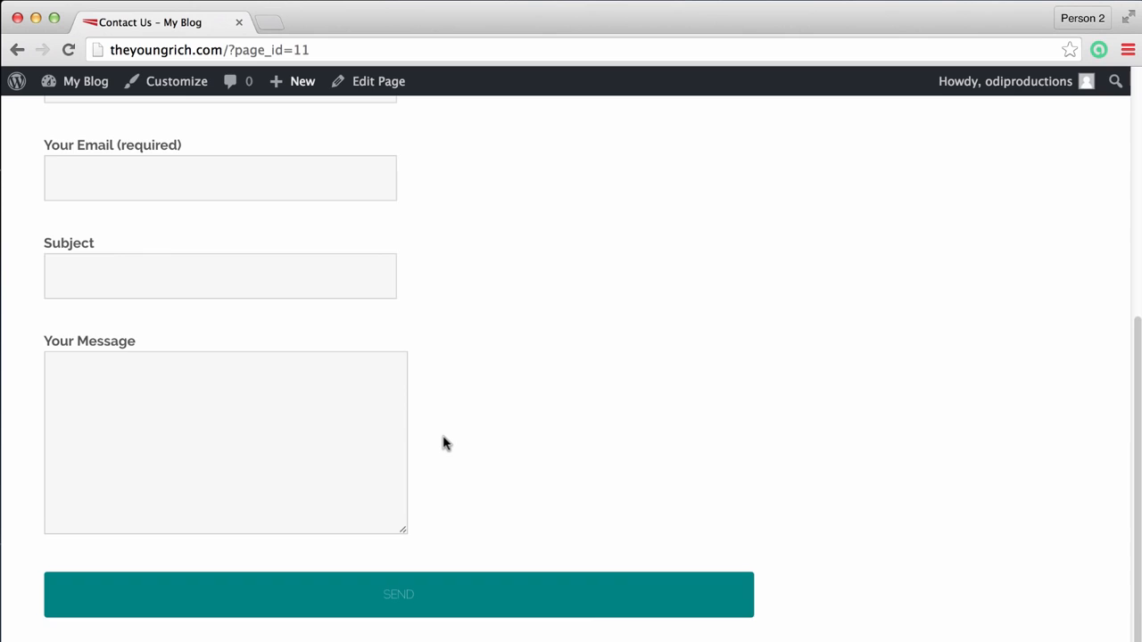
scroll(446, 443, up, 8)
scroll(488, 462, down, 3)
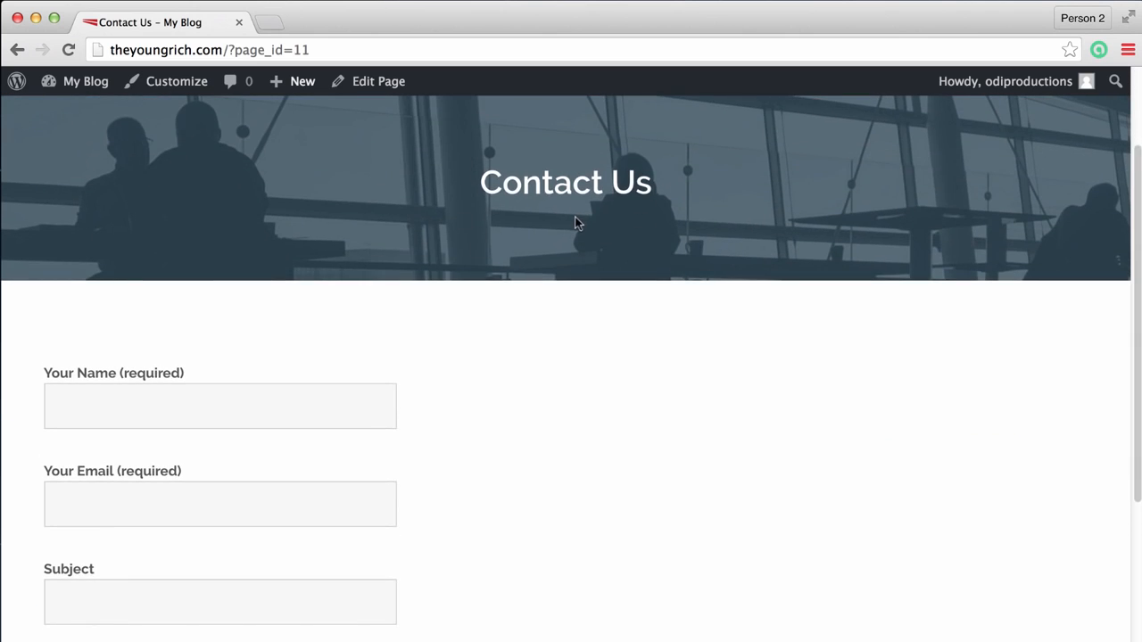
Check the contact form's name, email, subject and message fields and its Send button, and return to the page header.
scroll(518, 288, down, 1)
click(223, 368)
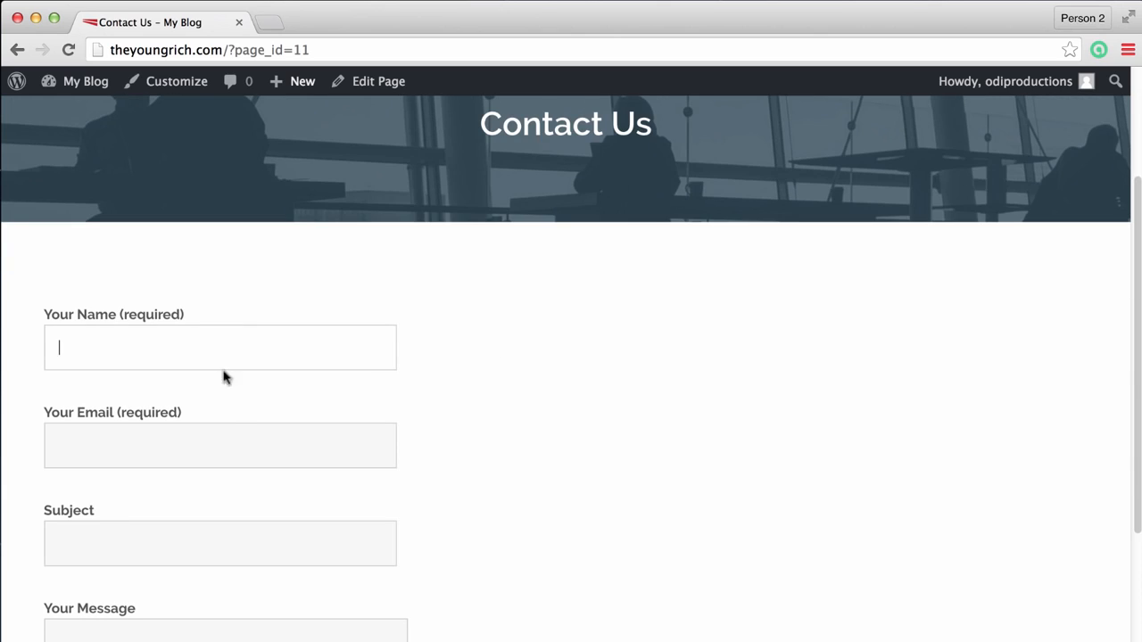
scroll(240, 449, down, 2)
click(229, 466)
scroll(229, 487, down, 3)
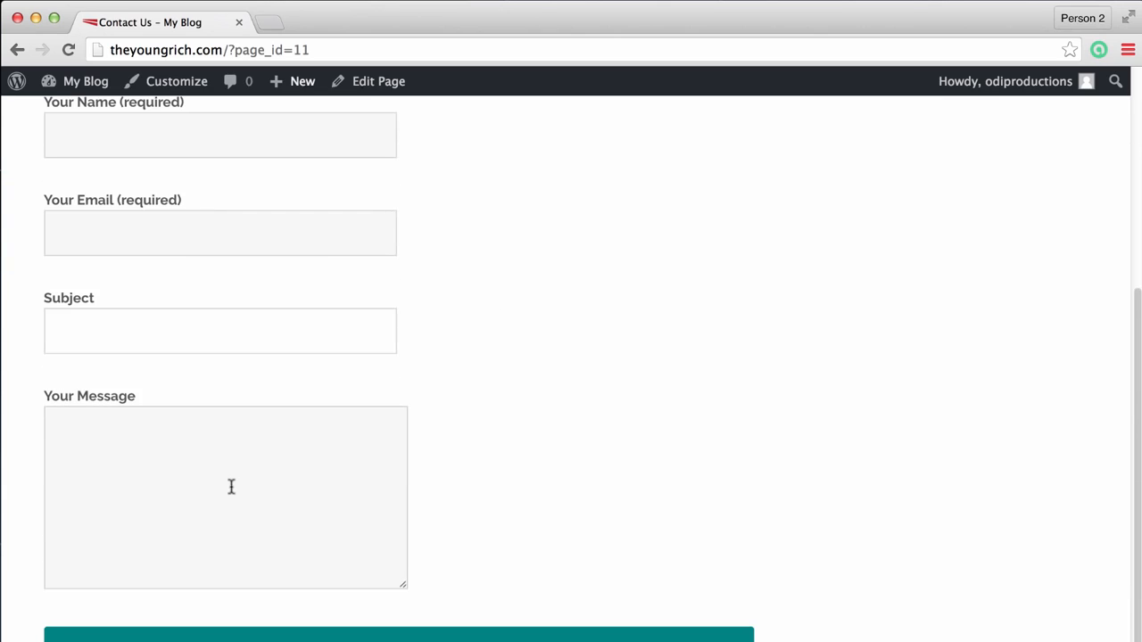
click(232, 486)
scroll(234, 481, down, 2)
scroll(234, 478, up, 3)
scroll(237, 478, down, 1)
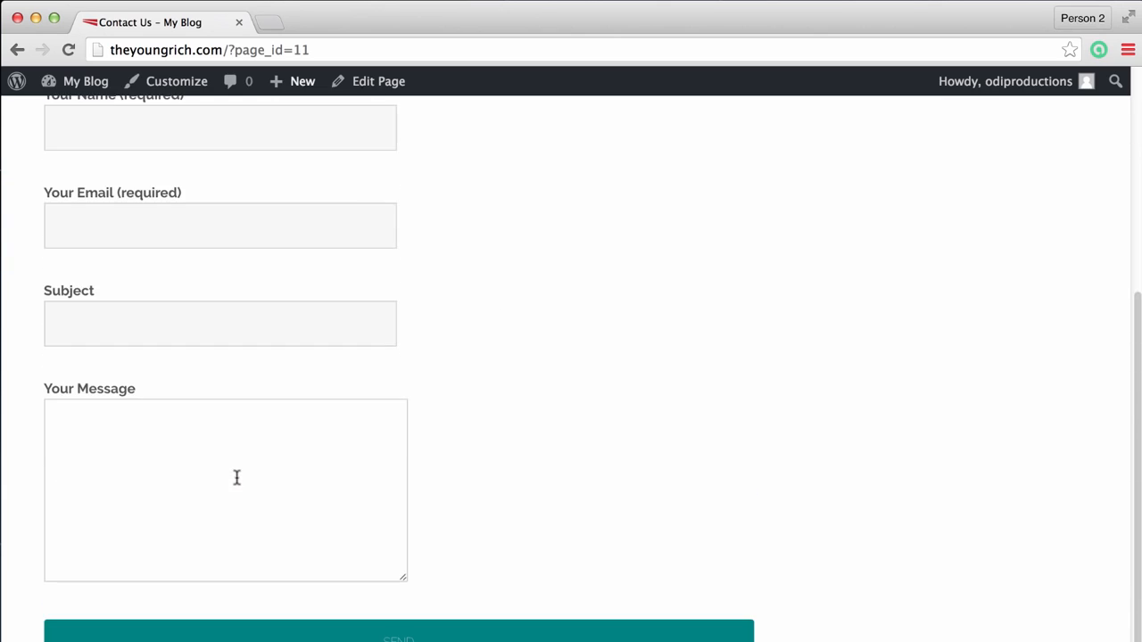
scroll(373, 638, down, 3)
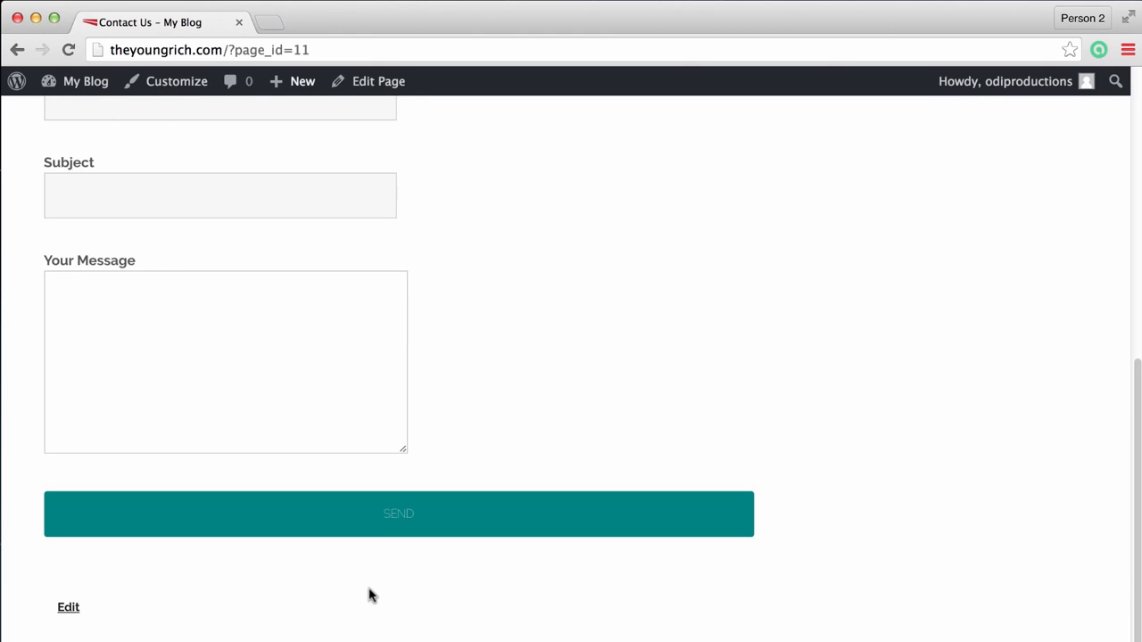
scroll(361, 576, up, 10)
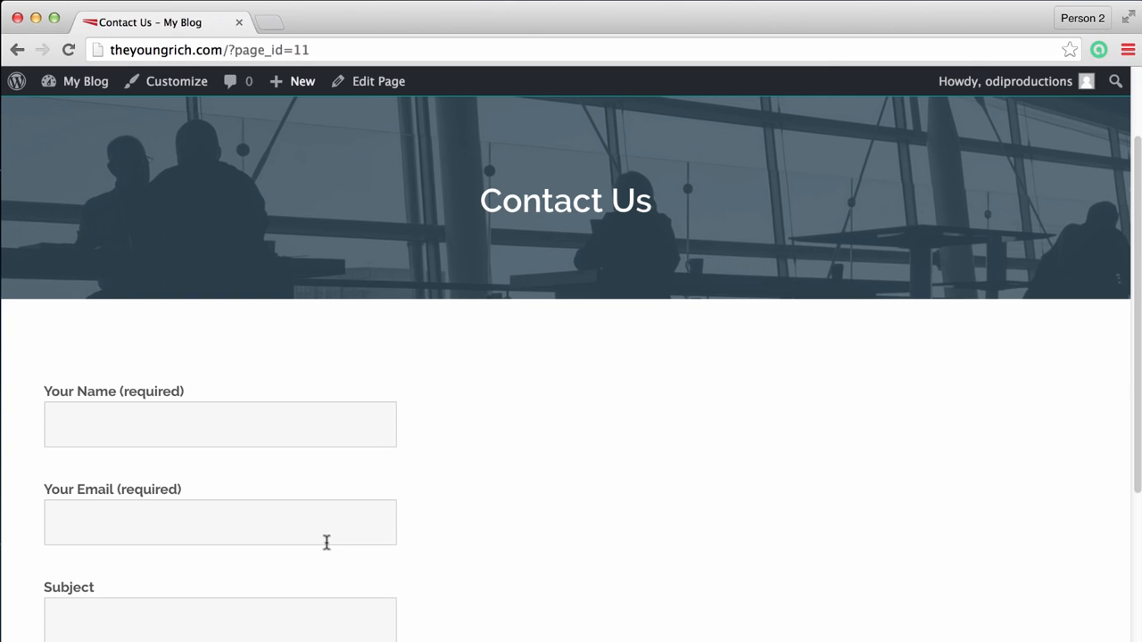
scroll(320, 535, up, 4)
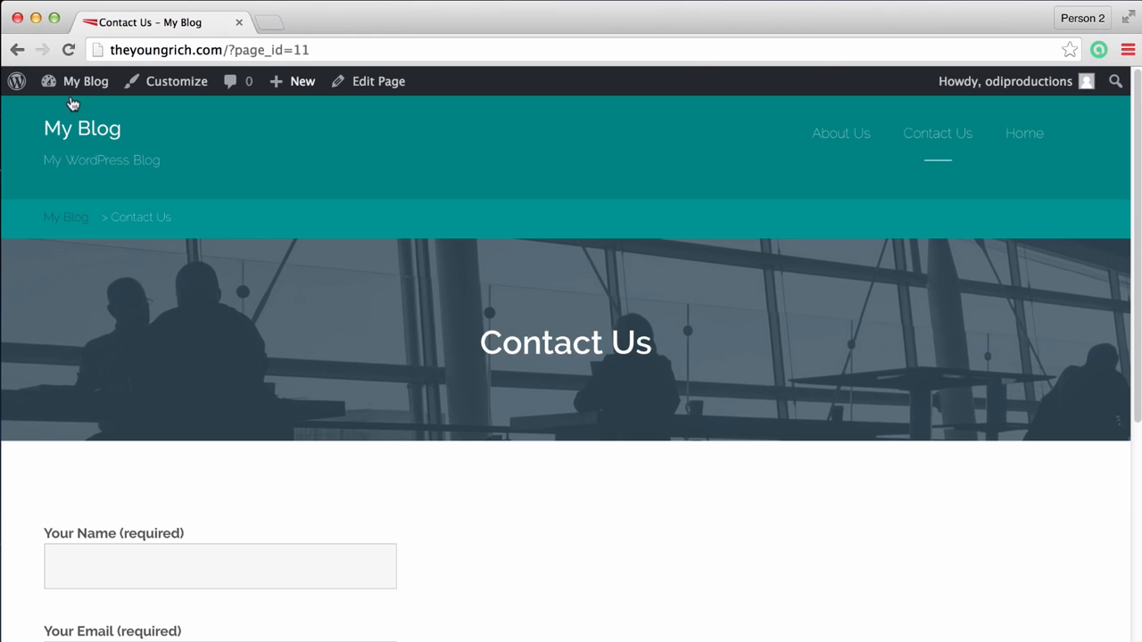
Open the site's home page and examine both featured slides and the Our Services section.
mouse_move(76, 92)
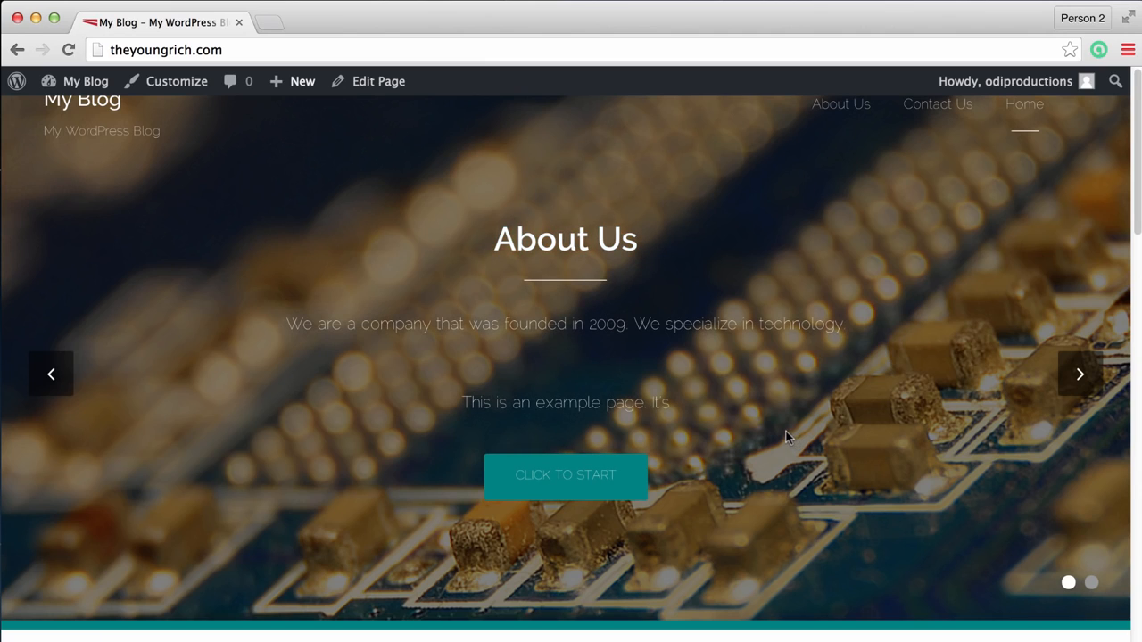
click(1090, 584)
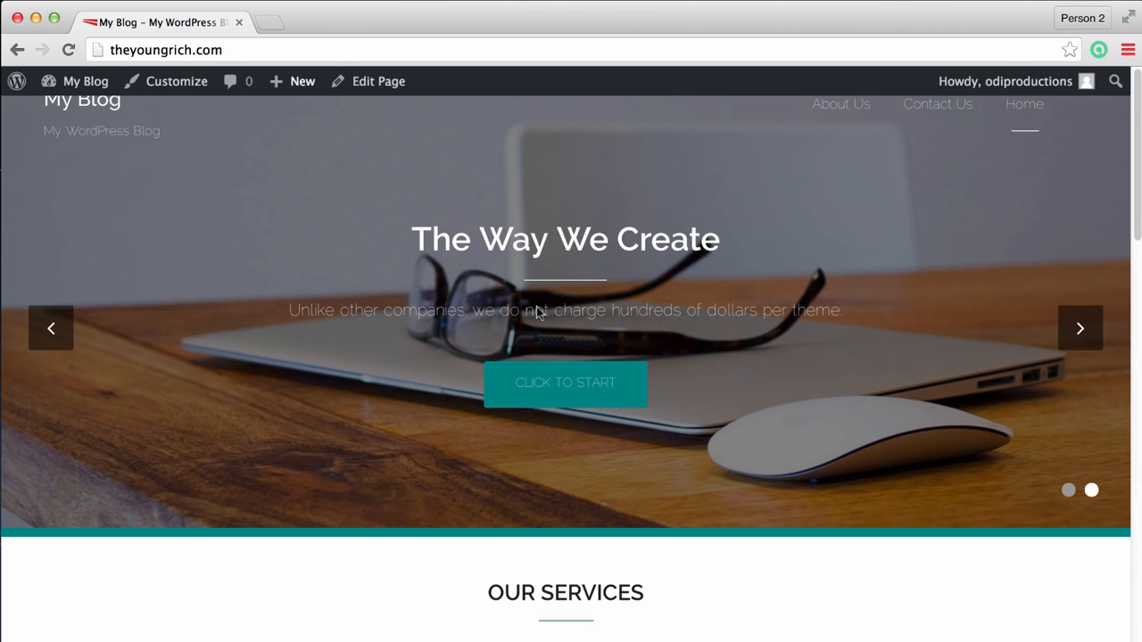
click(1070, 492)
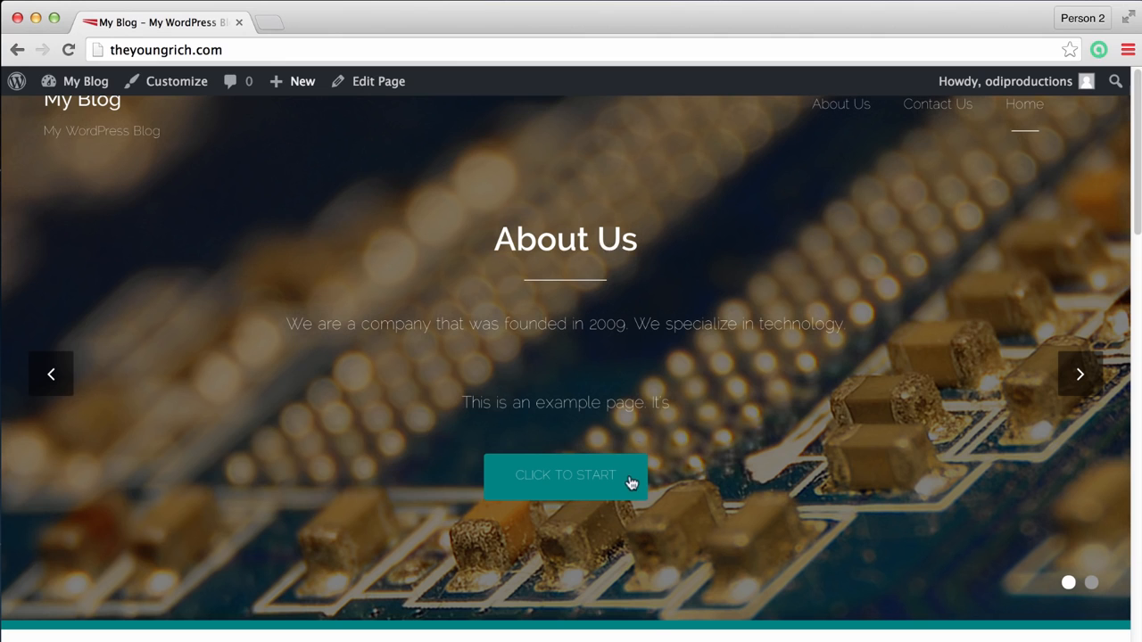
scroll(625, 471, down, 5)
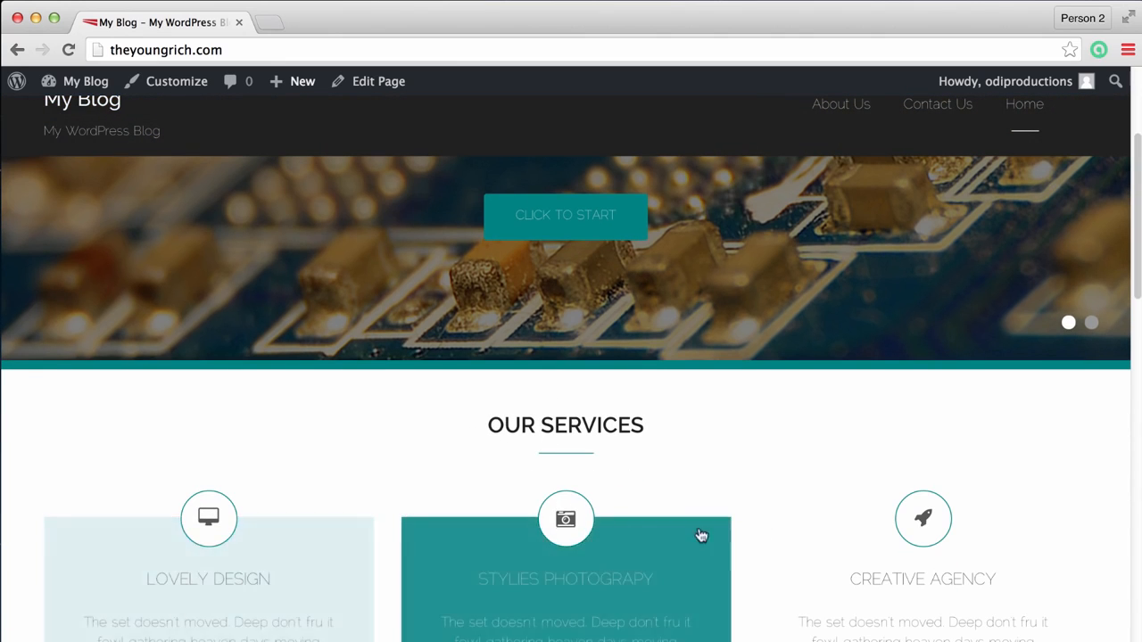
scroll(894, 530, down, 2)
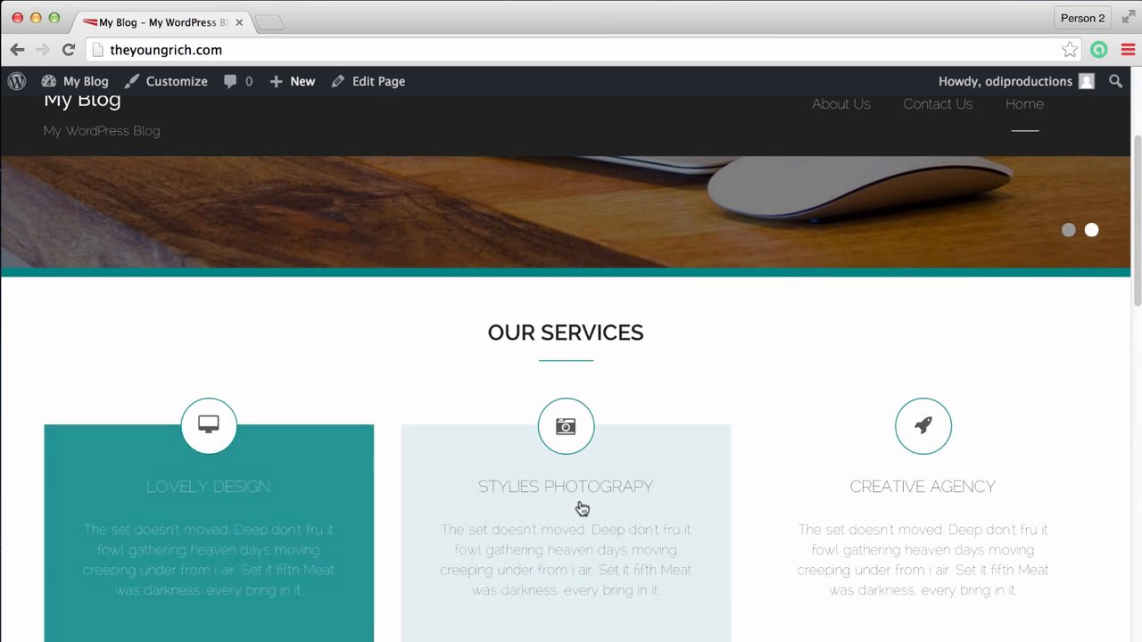
scroll(535, 515, up, 5)
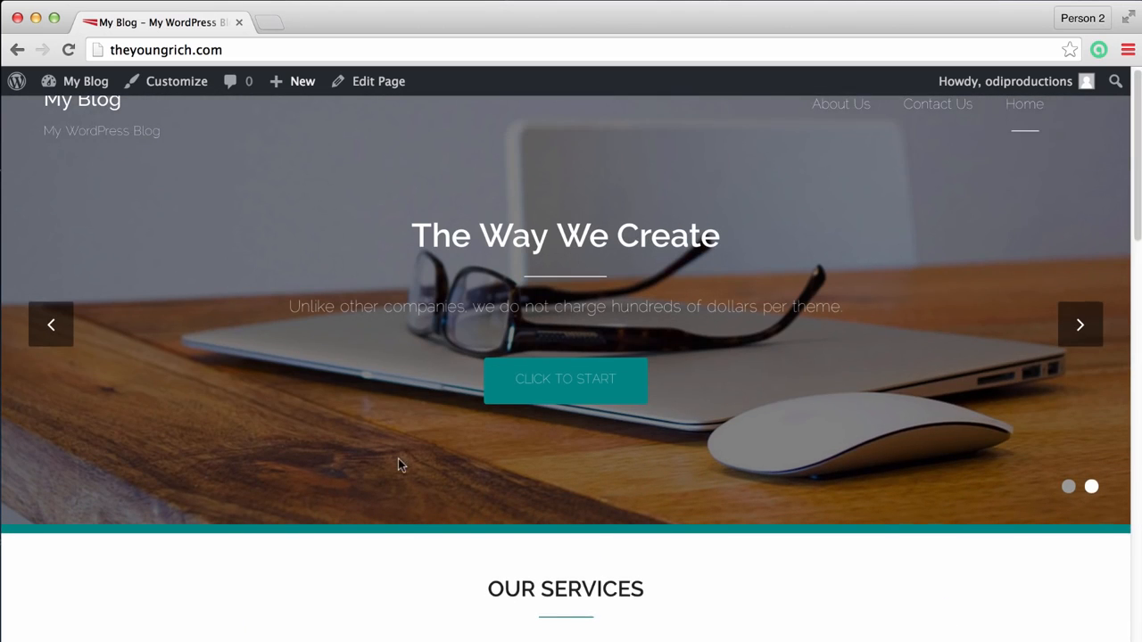
scroll(398, 458, down, 1)
scroll(273, 535, down, 3)
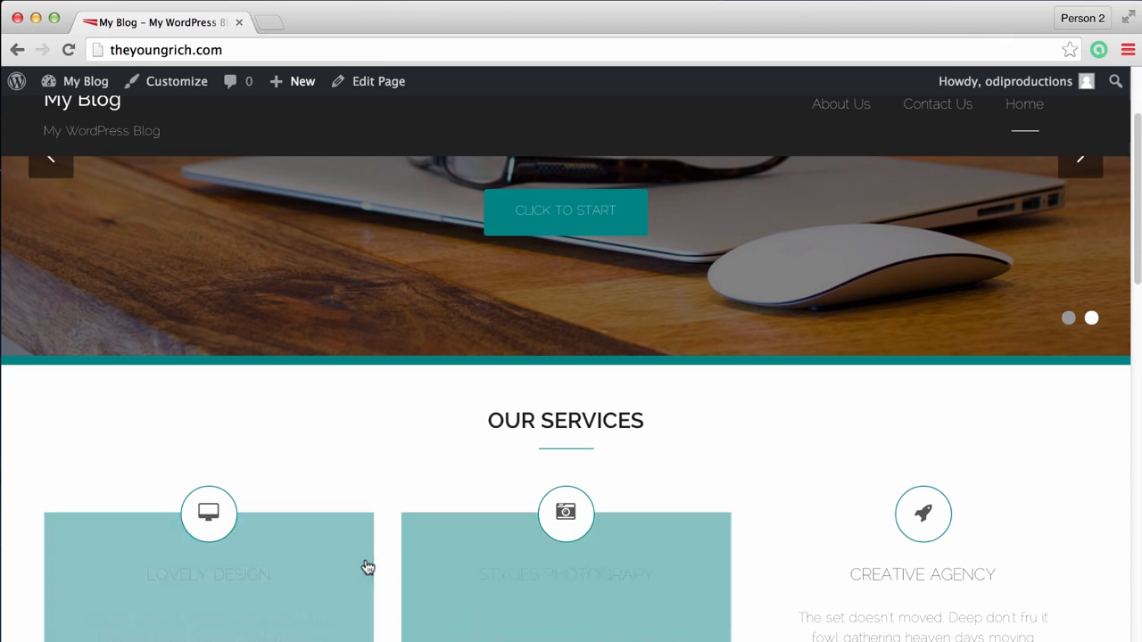
scroll(364, 566, up, 2)
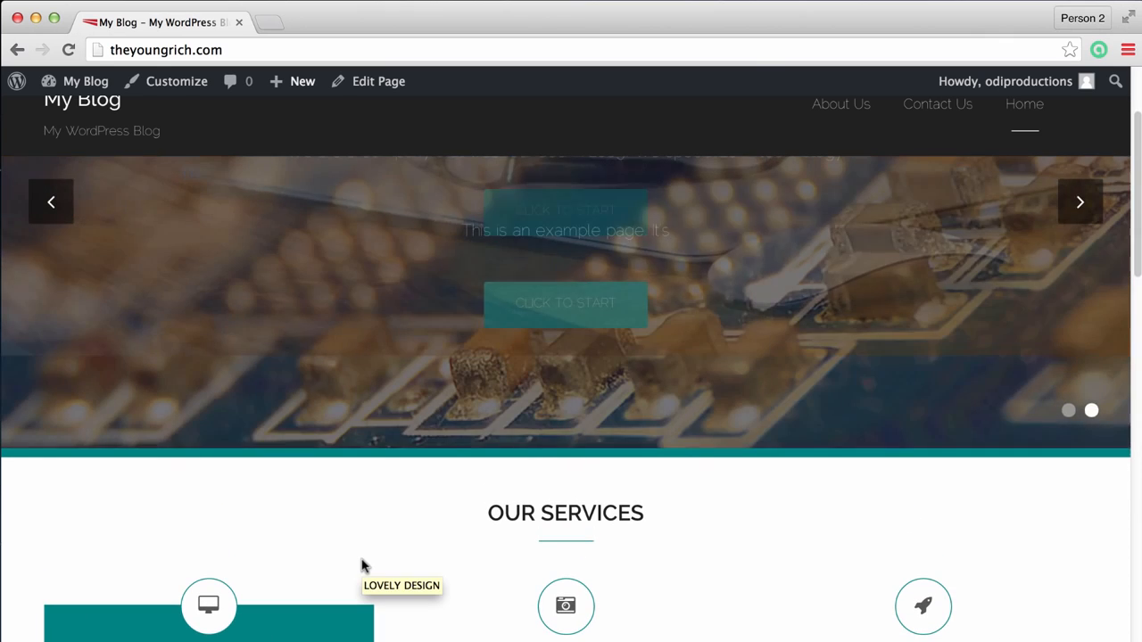
scroll(364, 565, down, 3)
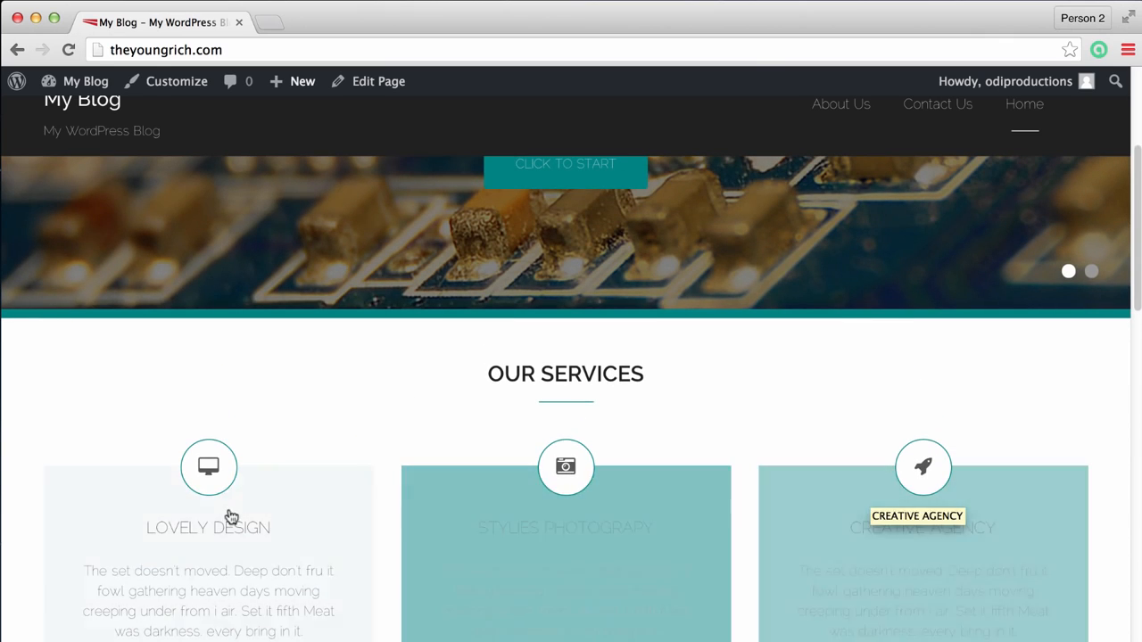
scroll(234, 513, up, 5)
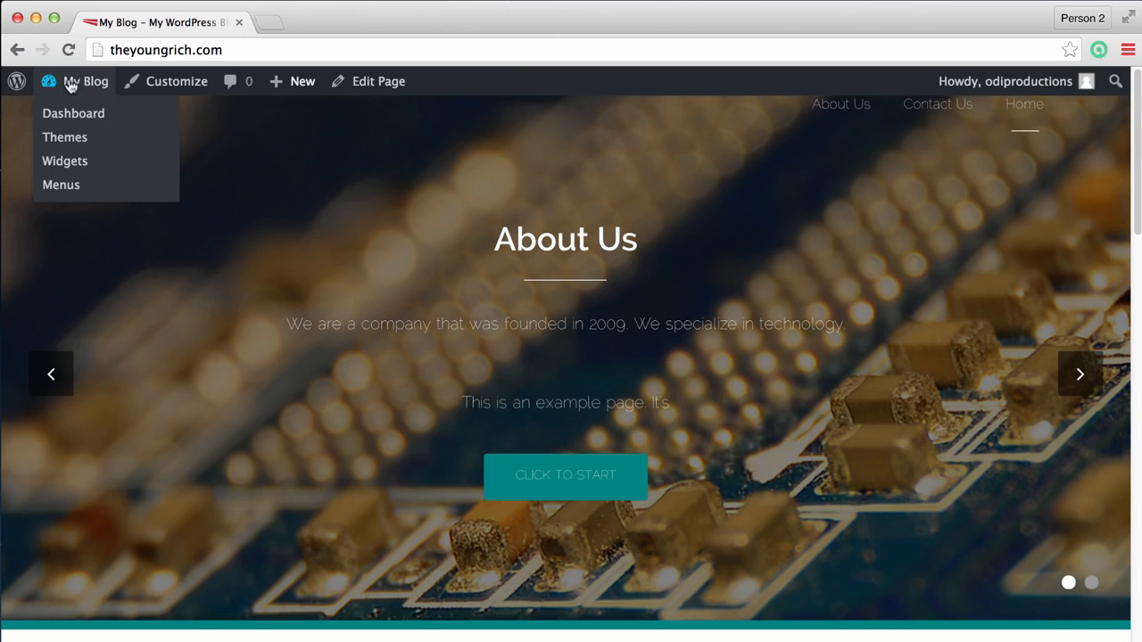
Return to the dashboard and open the Home/Front Service Section settings in the theme customizer.
click(74, 113)
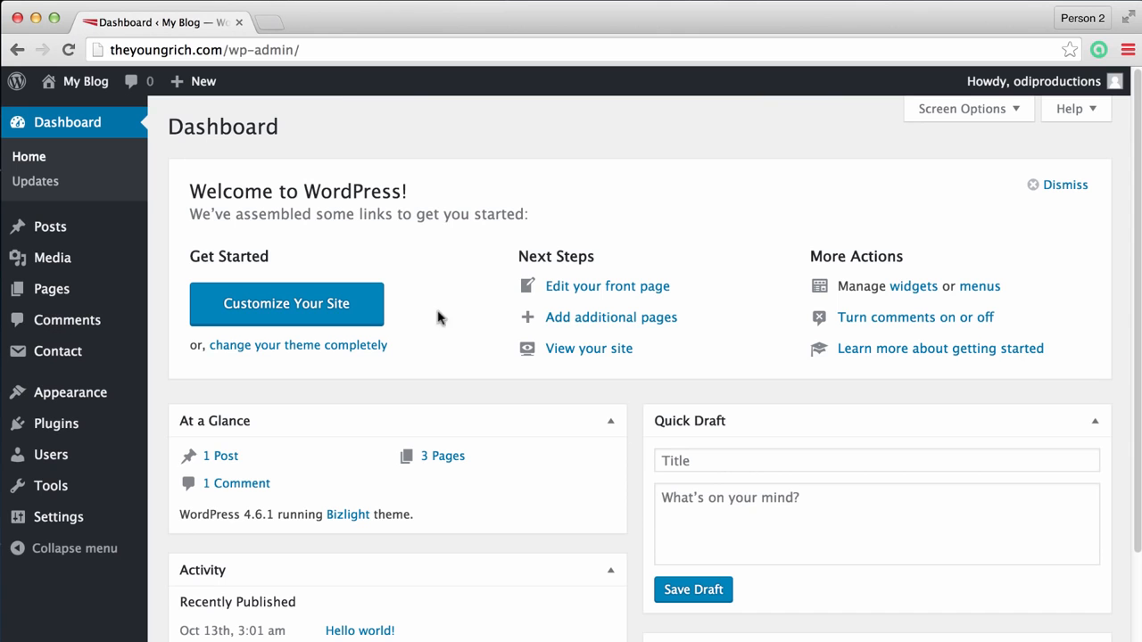
mouse_move(76, 403)
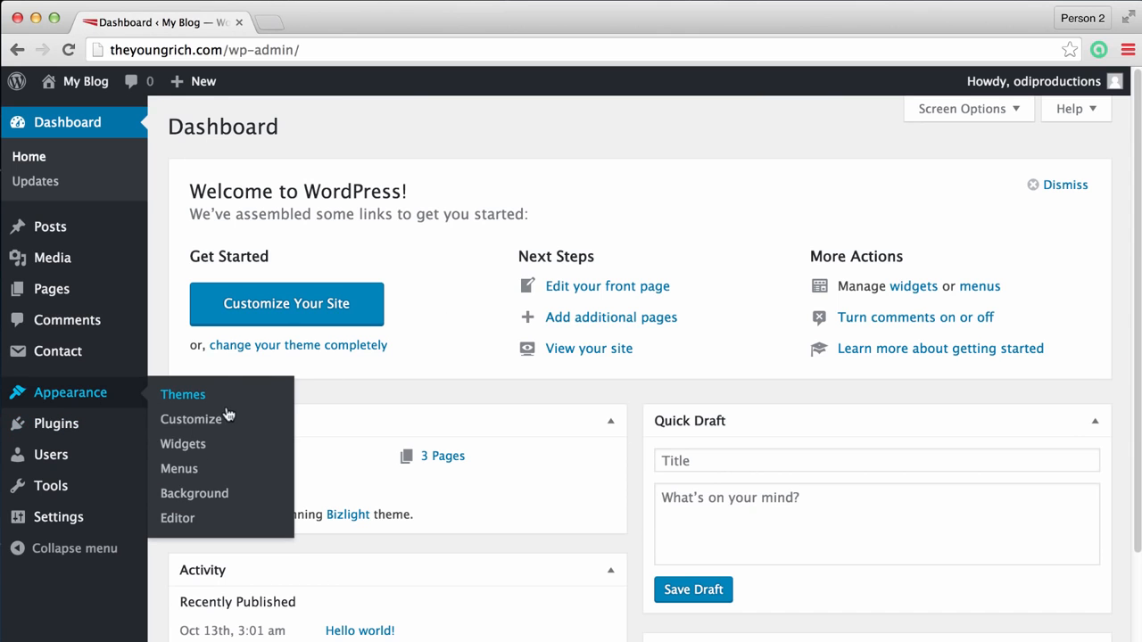
click(266, 425)
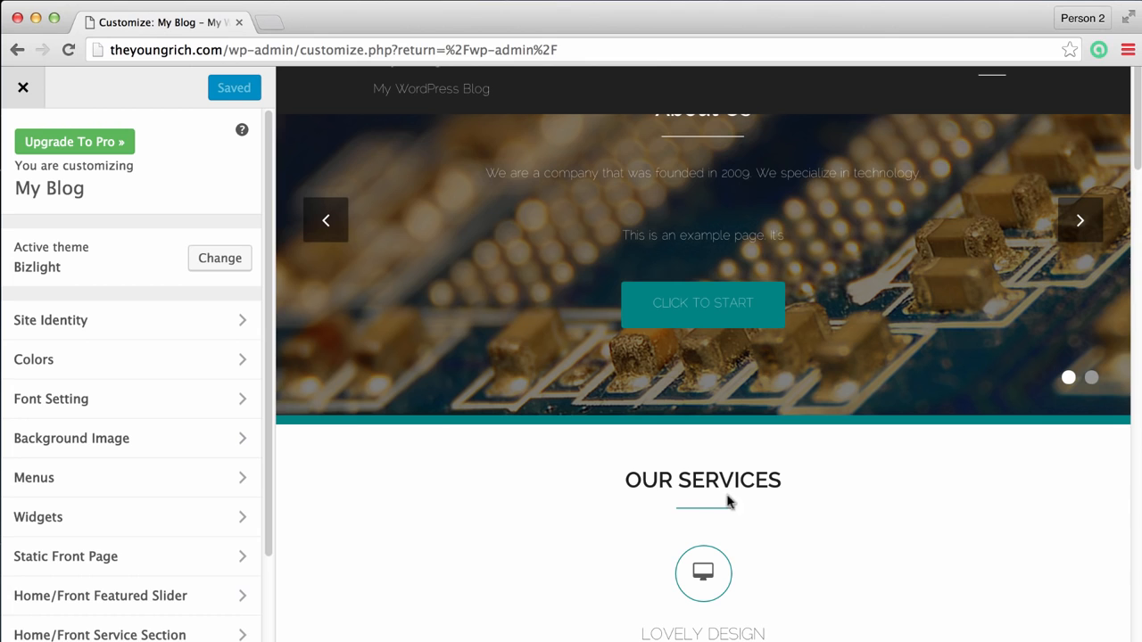
scroll(727, 502, down, 3)
scroll(339, 452, down, 2)
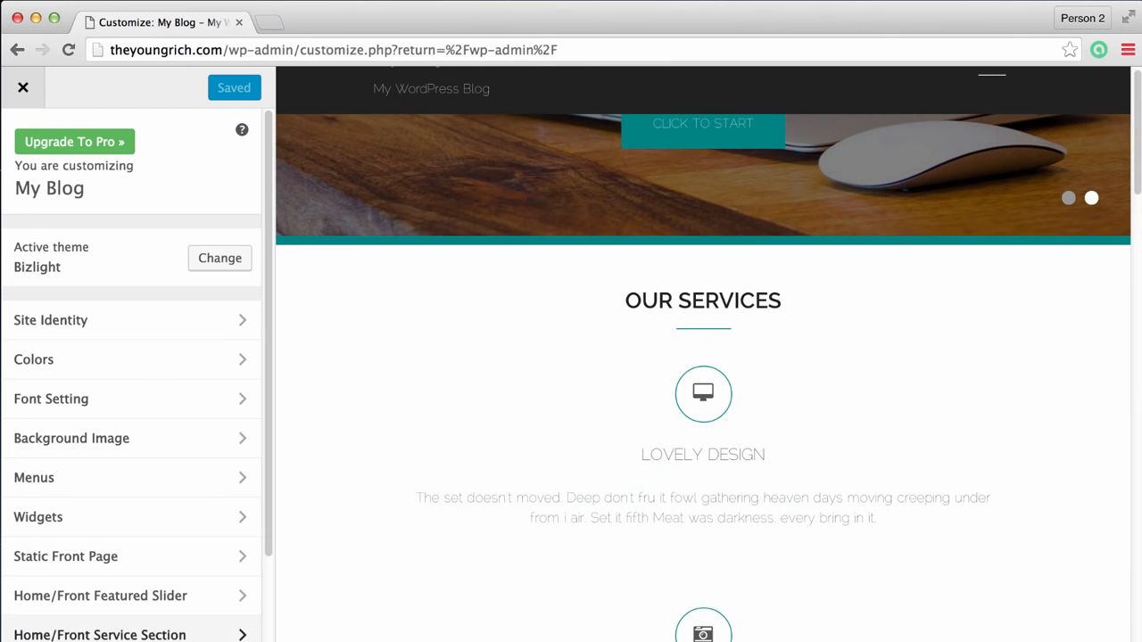
scroll(141, 637, down, 1)
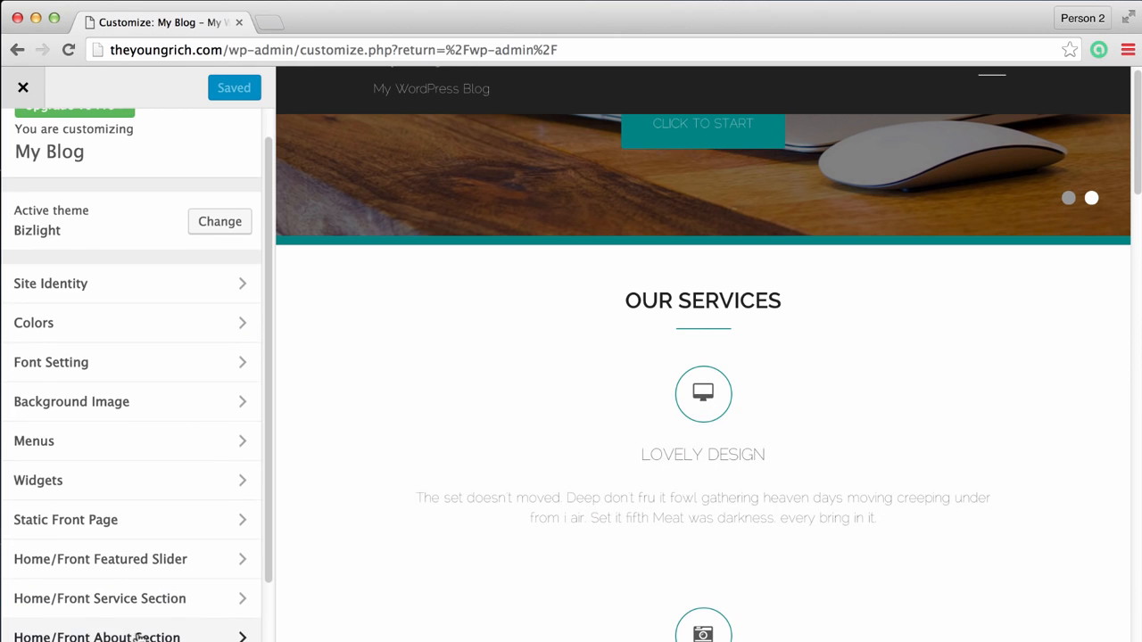
click(140, 599)
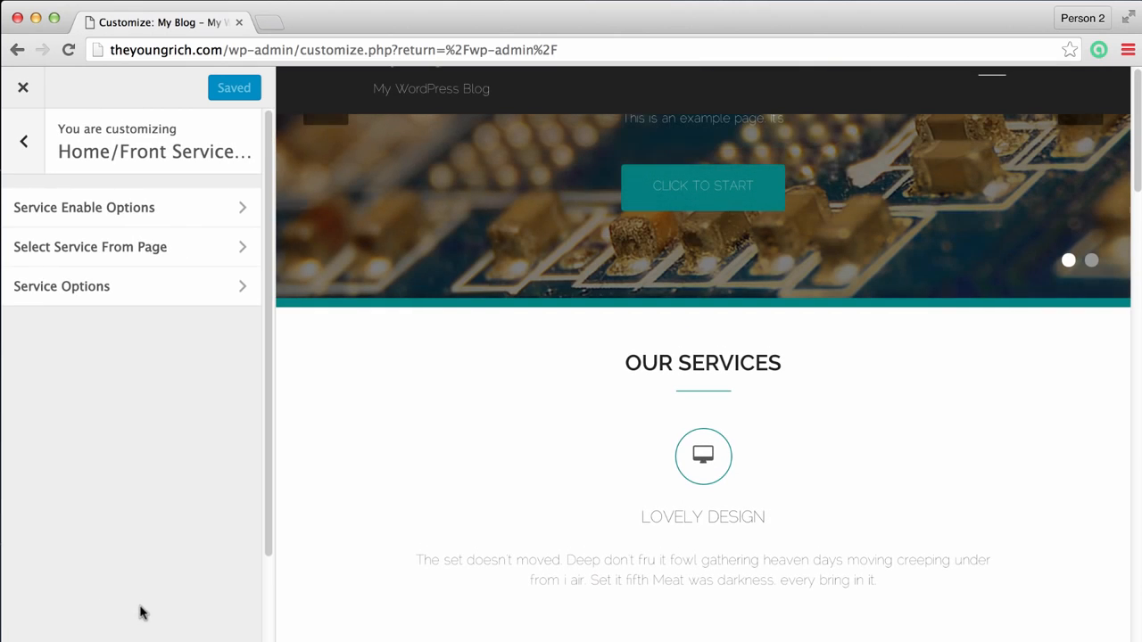
Try assigning the About Us page to Service 1 and check the Our Services section in the preview.
click(117, 257)
click(83, 327)
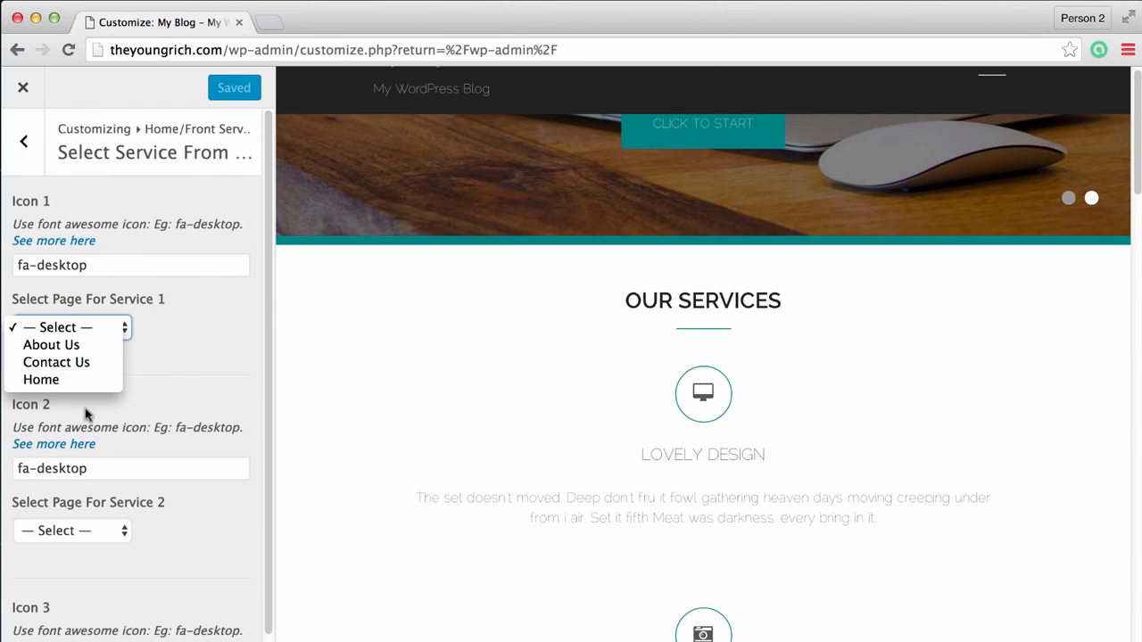
click(51, 344)
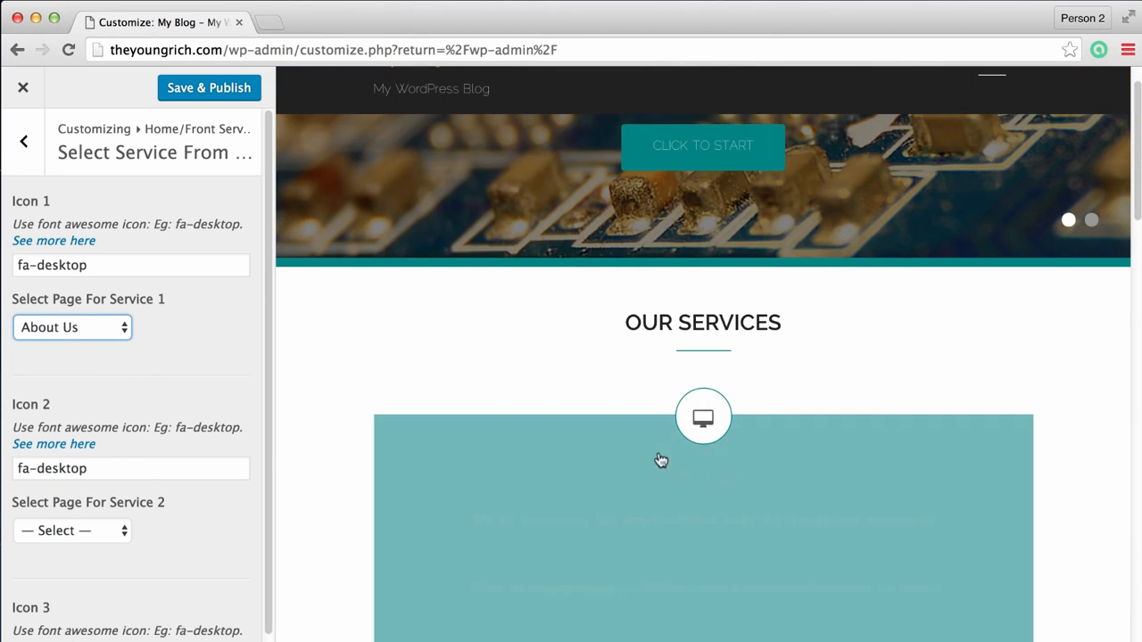
scroll(643, 484, down, 2)
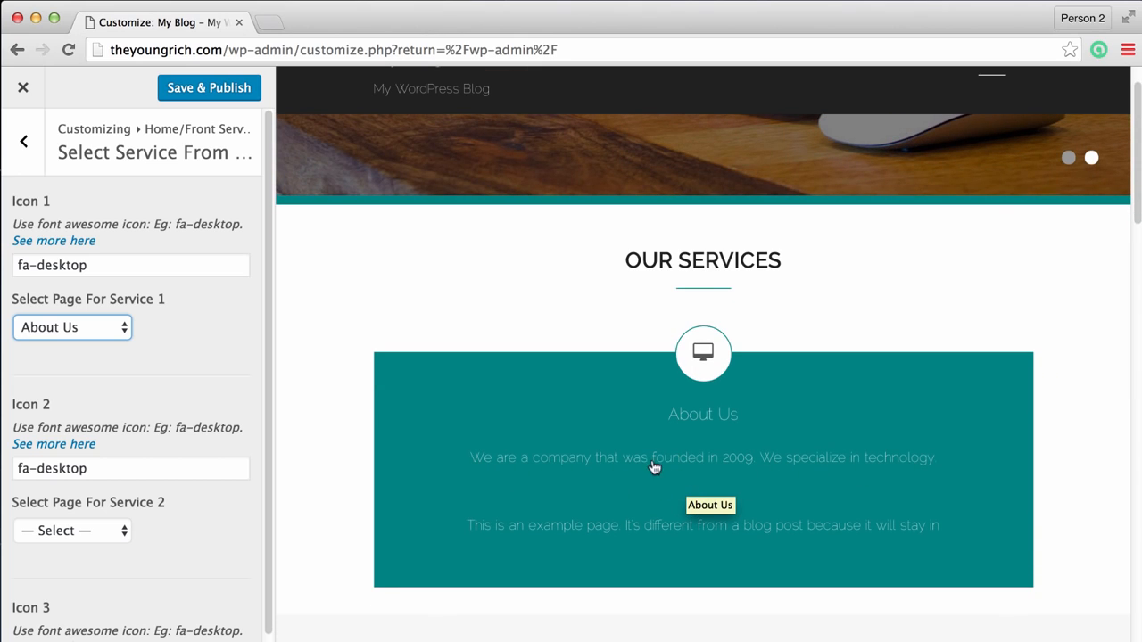
scroll(736, 464, up, 2)
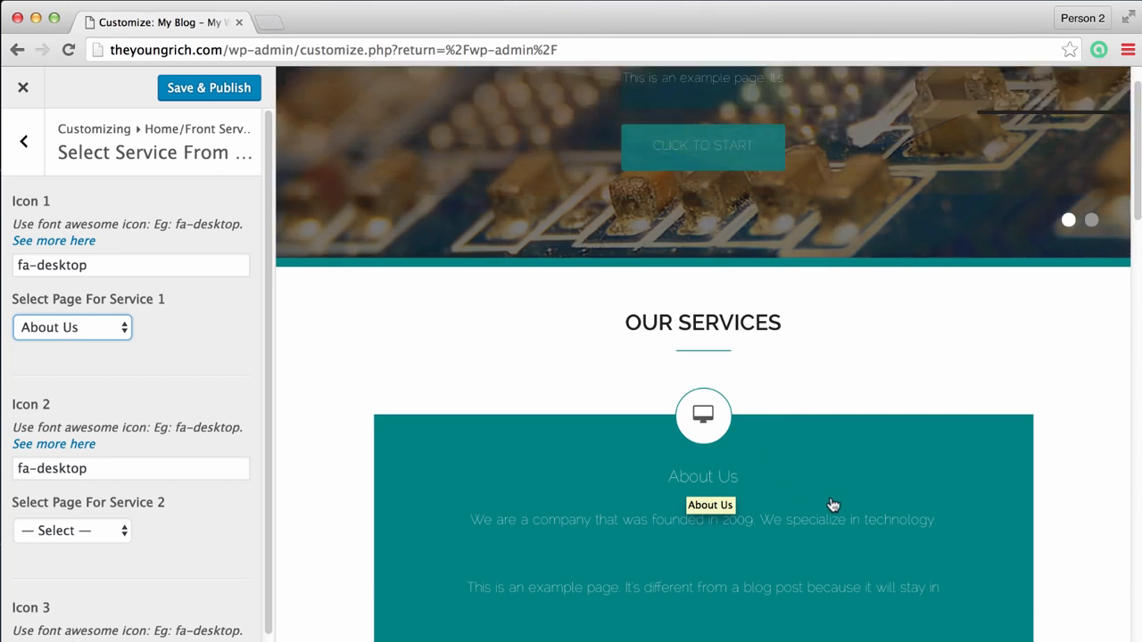
scroll(943, 517, up, 3)
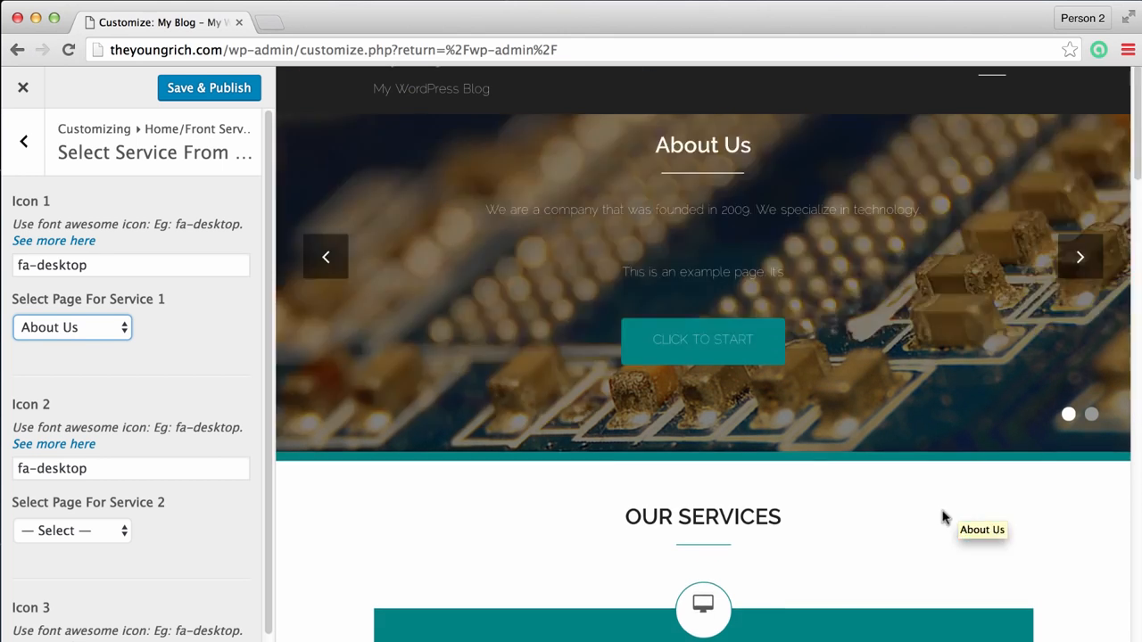
scroll(615, 539, up, 1)
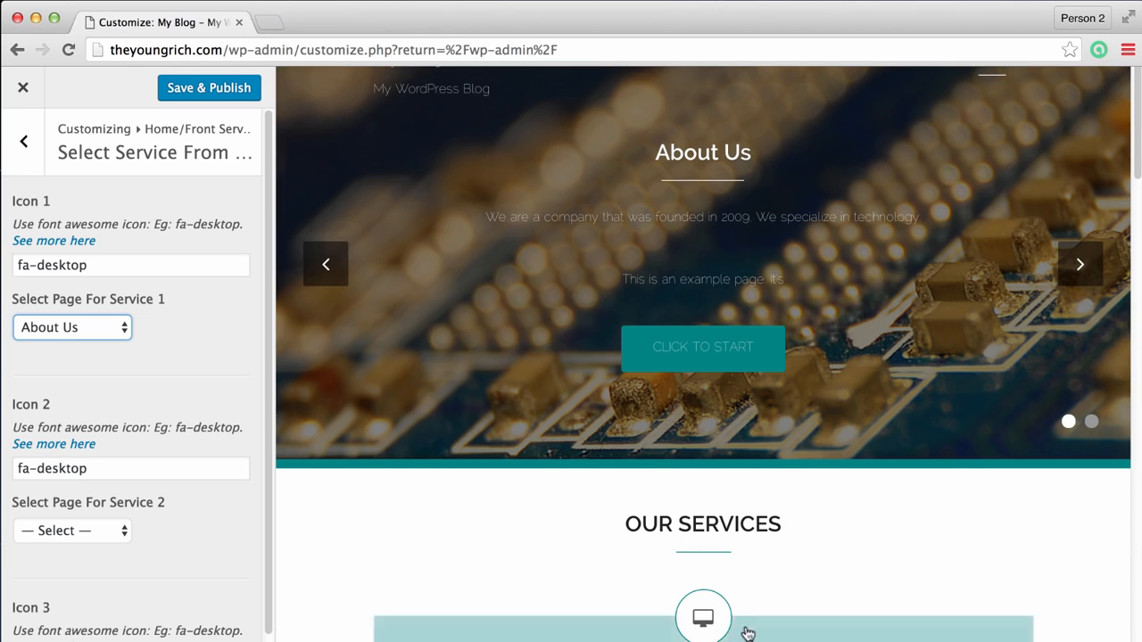
scroll(729, 490, down, 5)
scroll(1030, 438, up, 1)
scroll(1030, 438, down, 7)
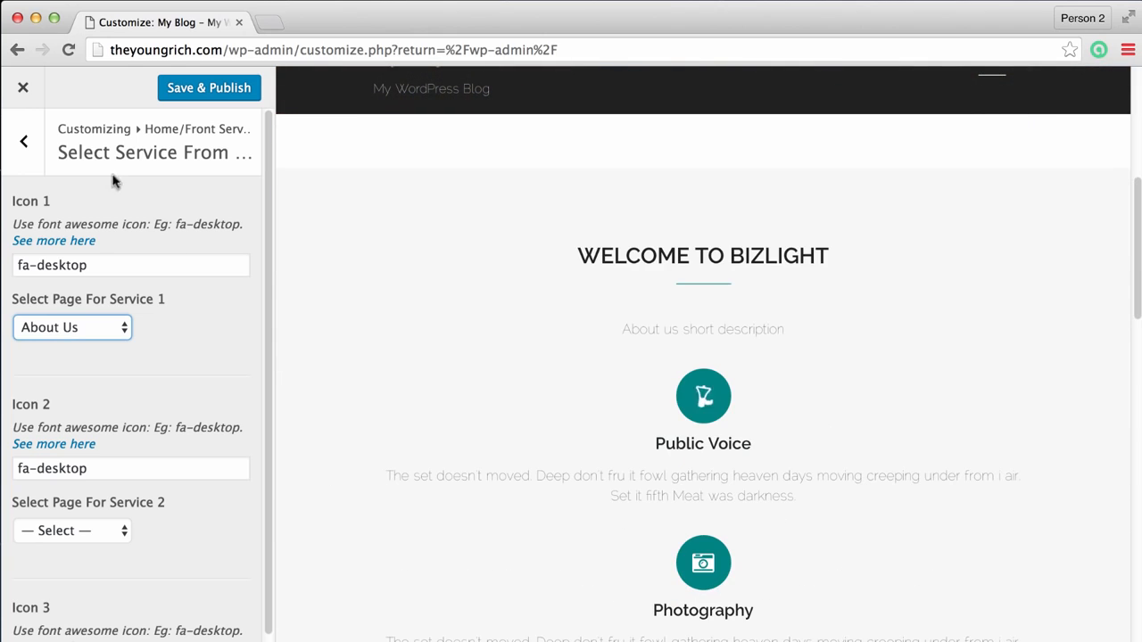
Leave the service section settings and close the customizer, discarding the unsaved changes.
click(24, 141)
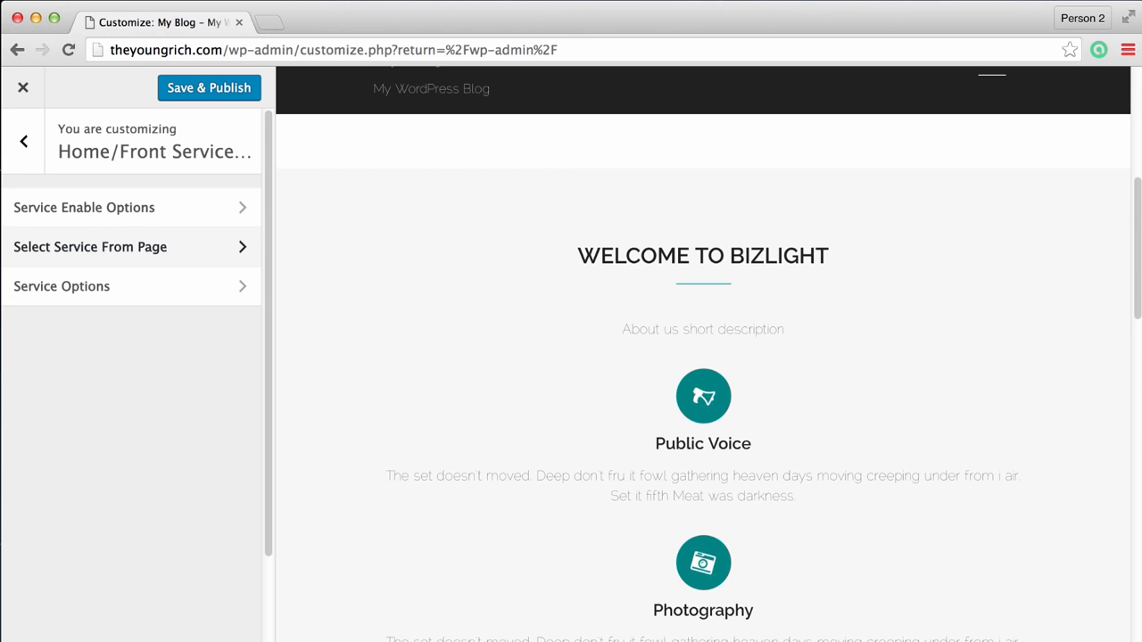
click(24, 143)
scroll(383, 439, up, 7)
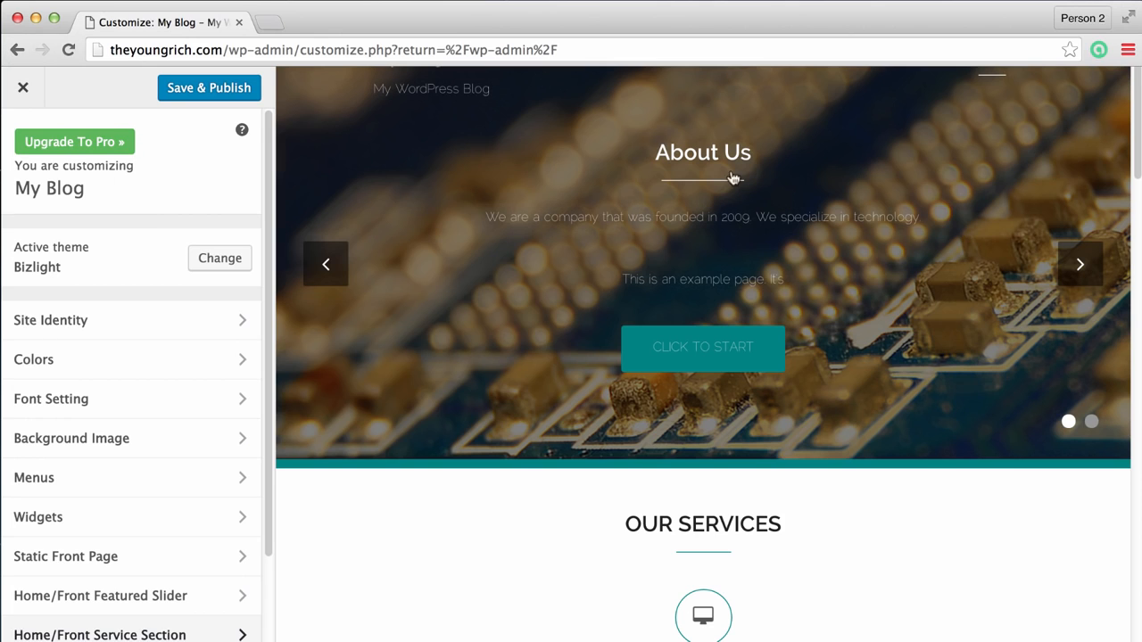
click(25, 87)
click(619, 346)
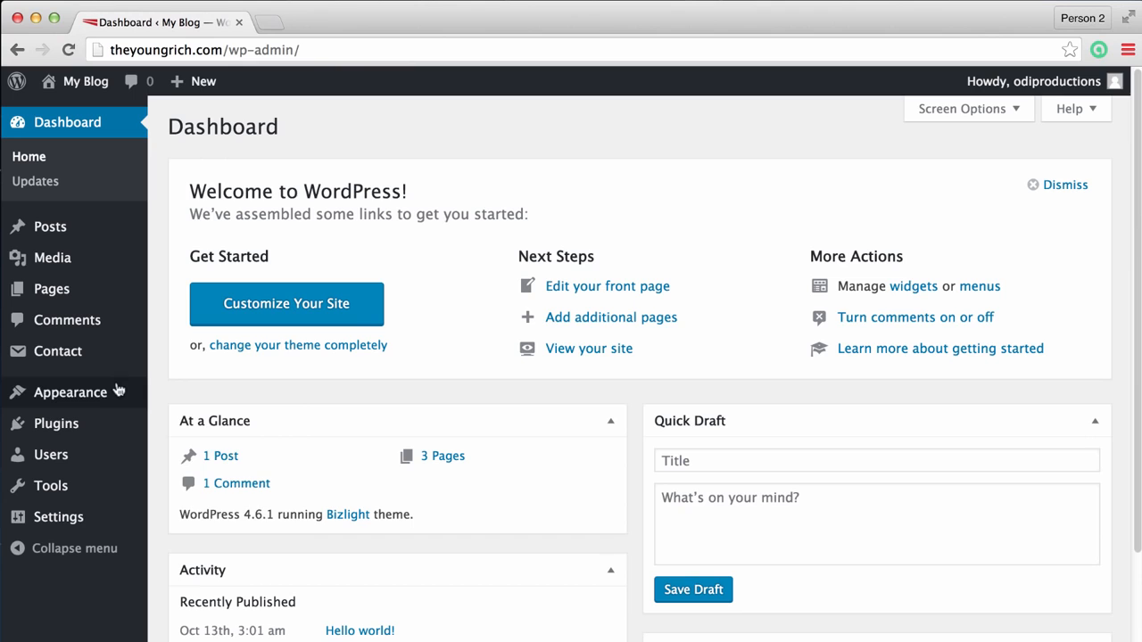
View the live home page once more and return to the WordPress dashboard.
mouse_move(92, 400)
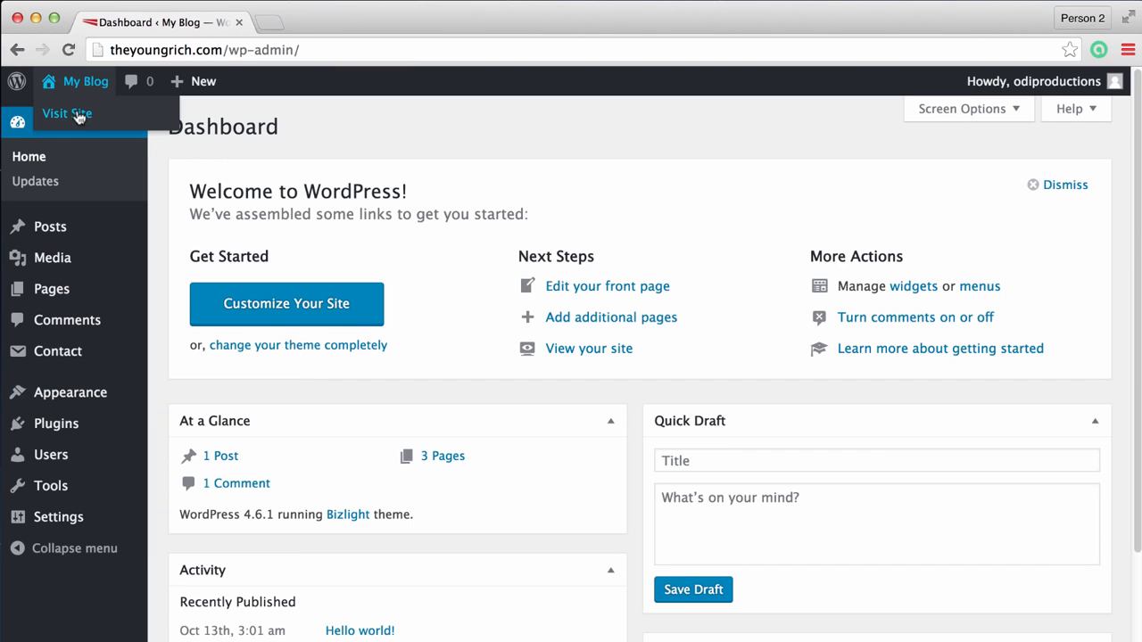
click(76, 116)
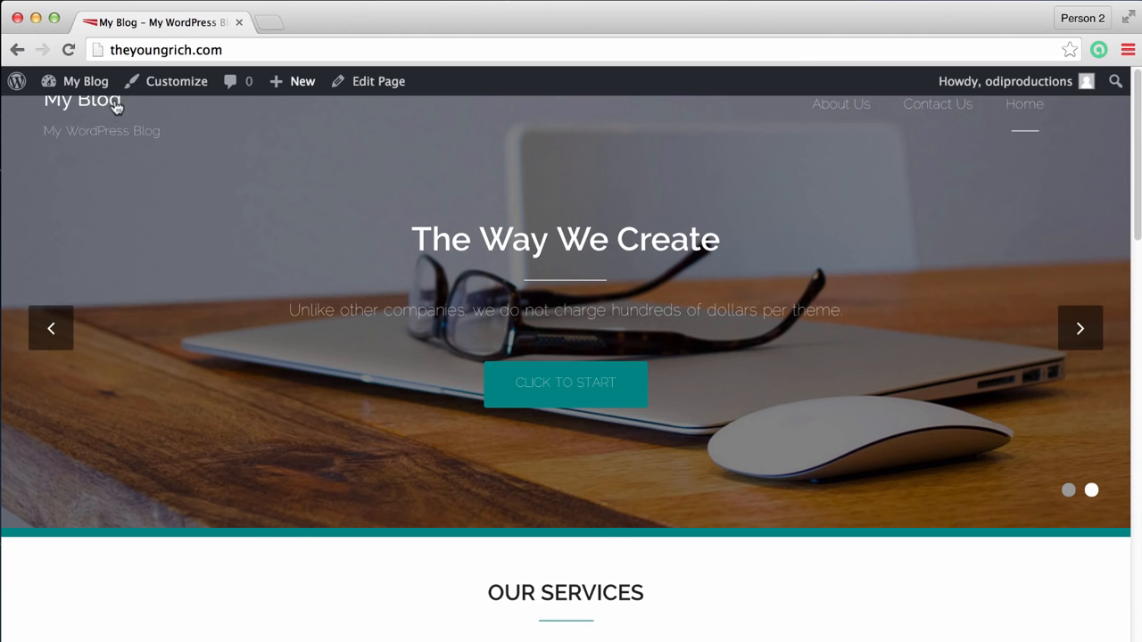
mouse_move(69, 75)
click(72, 113)
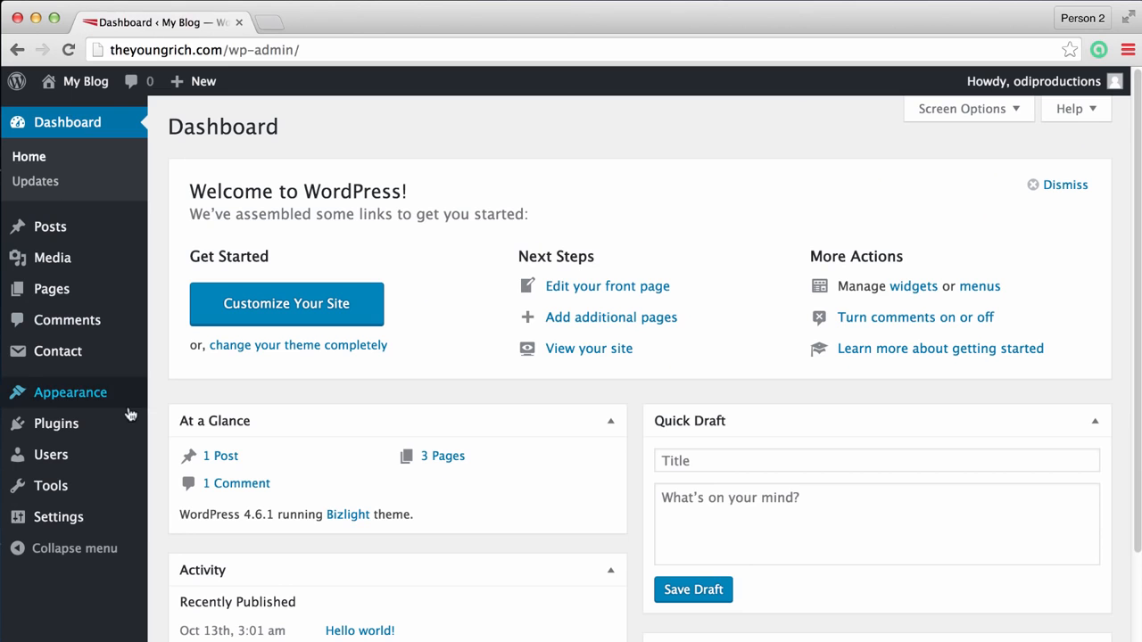
Create a new navigation menu named Public Menu.
mouse_move(113, 398)
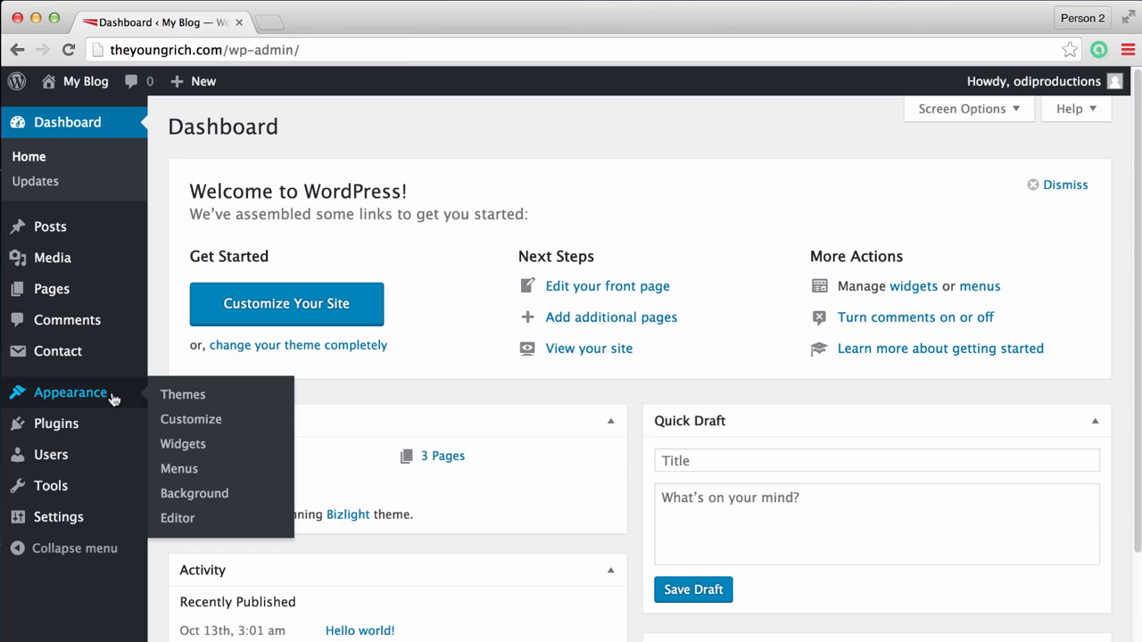
click(179, 469)
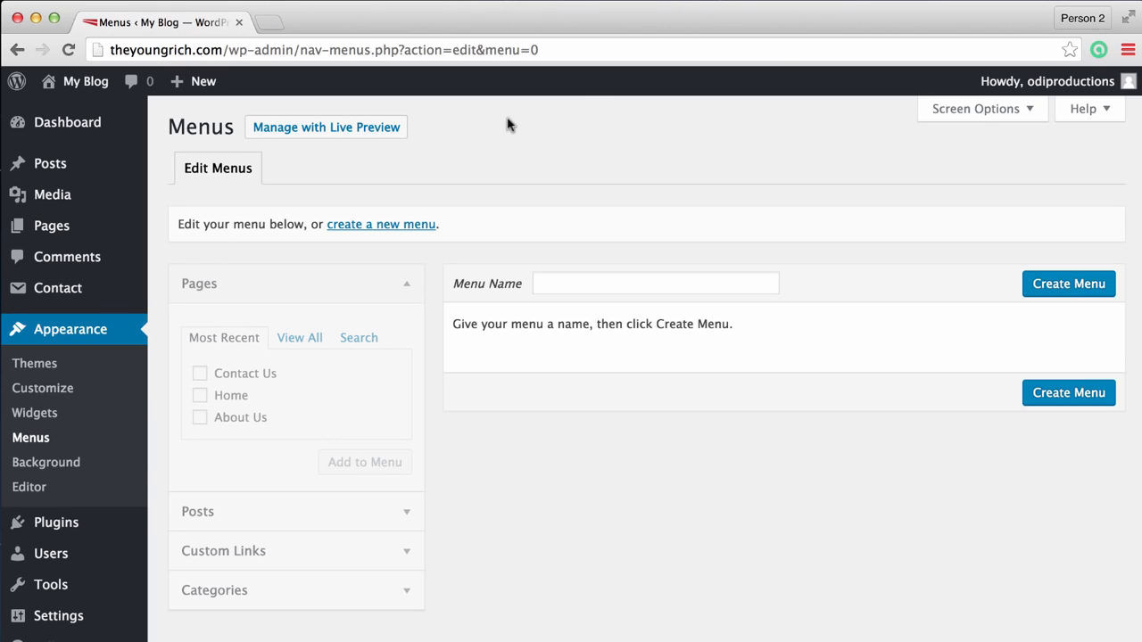
click(576, 286)
click(643, 285)
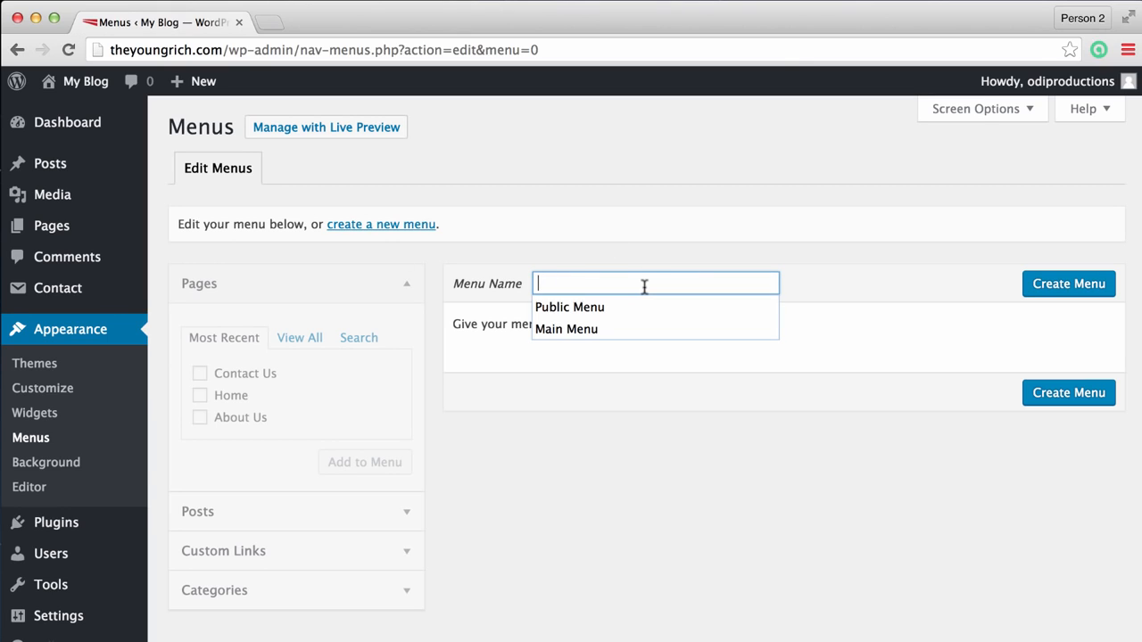
click(637, 306)
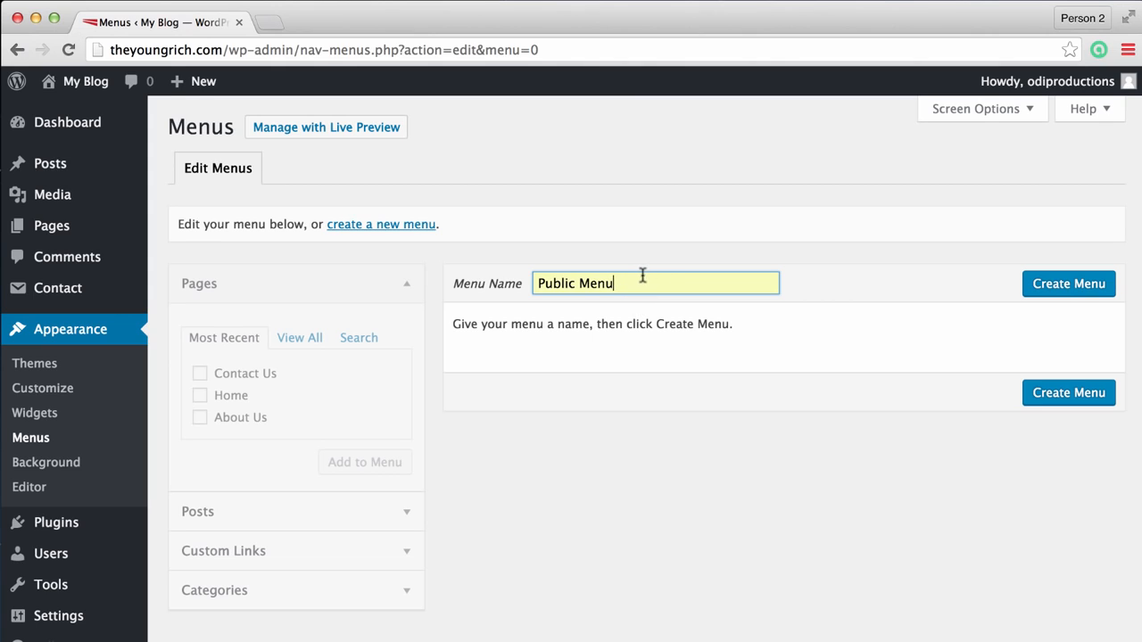
click(1048, 286)
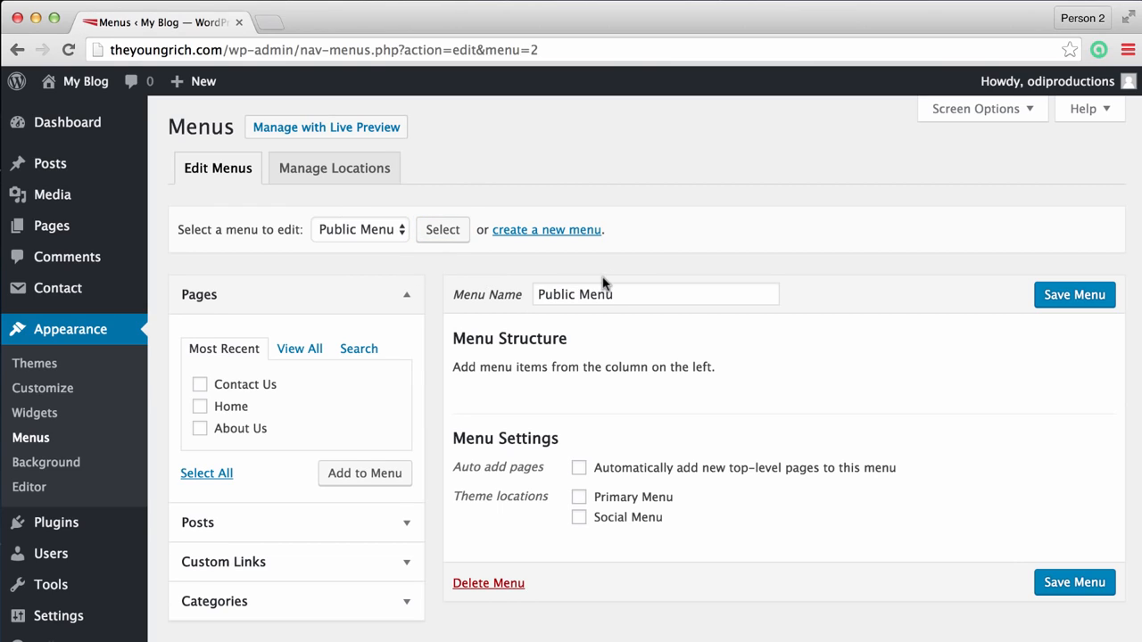
Keep Public Menu chosen for editing and add the Contact Us, Home and About Us pages to it.
click(390, 230)
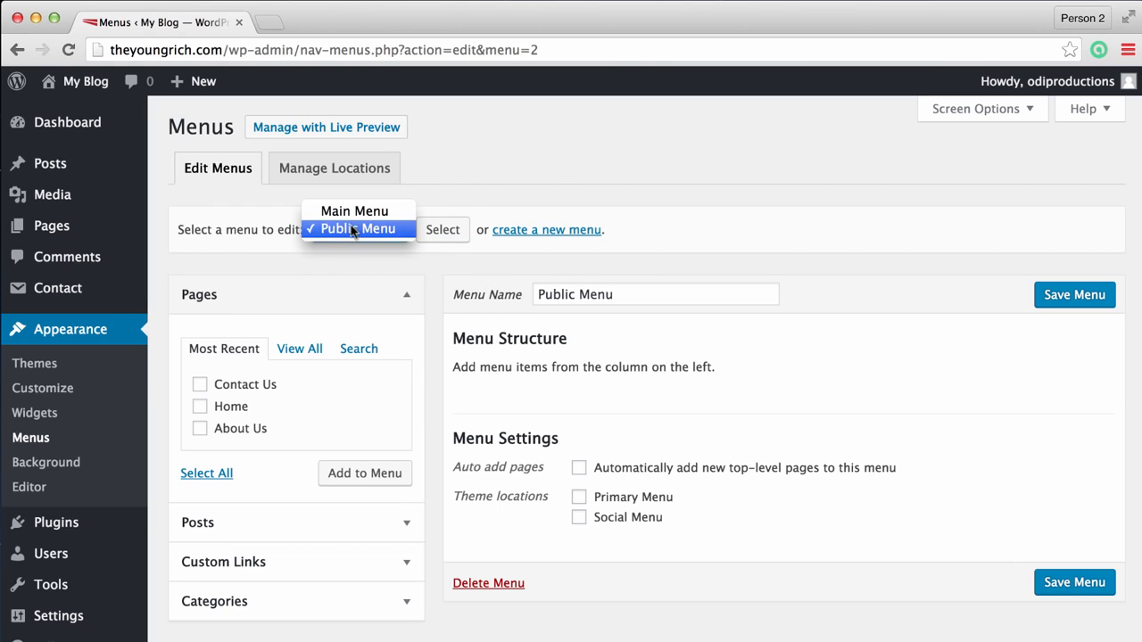
click(351, 229)
click(364, 231)
click(369, 234)
click(446, 232)
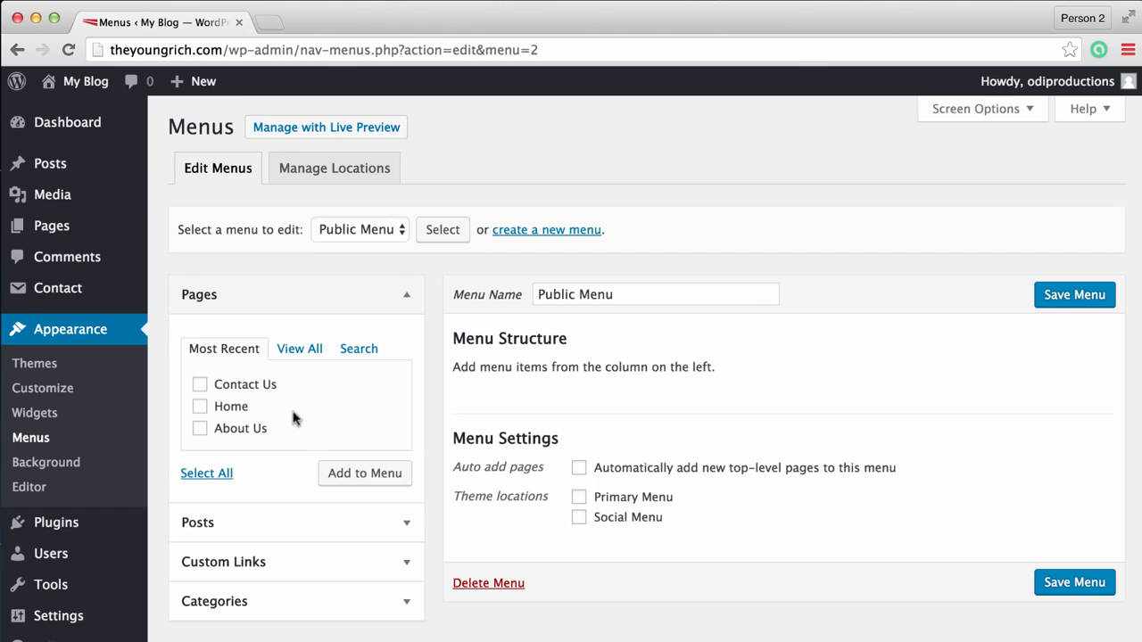
click(200, 386)
click(201, 429)
click(360, 480)
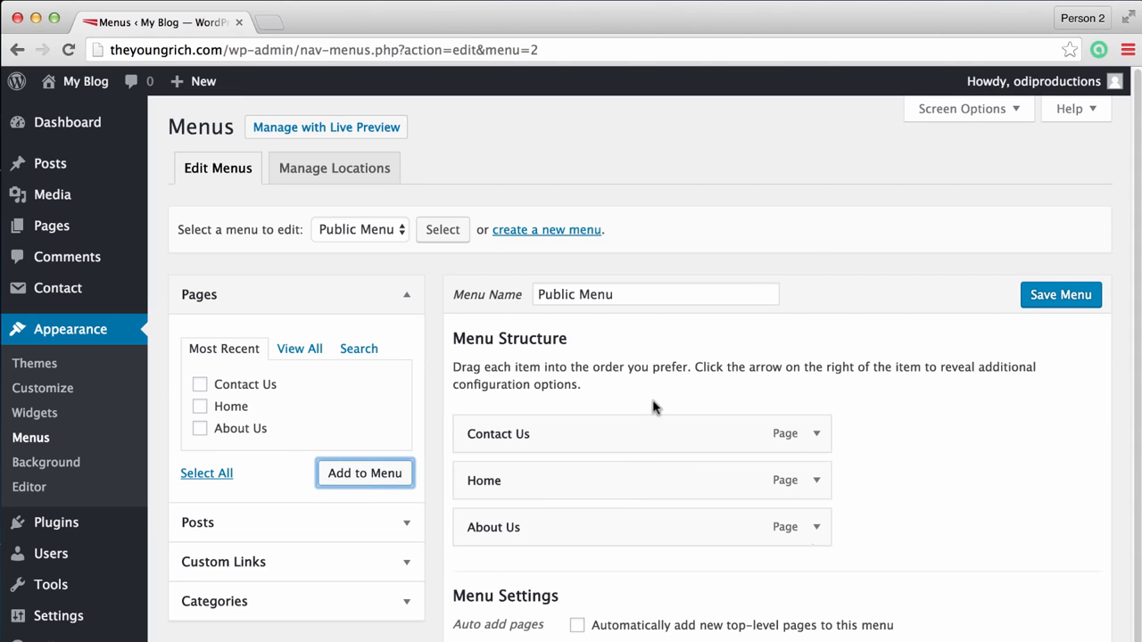
Reorder the menu items as Home, About Us, Contact Us and save Public Menu.
drag(624, 474, 599, 416)
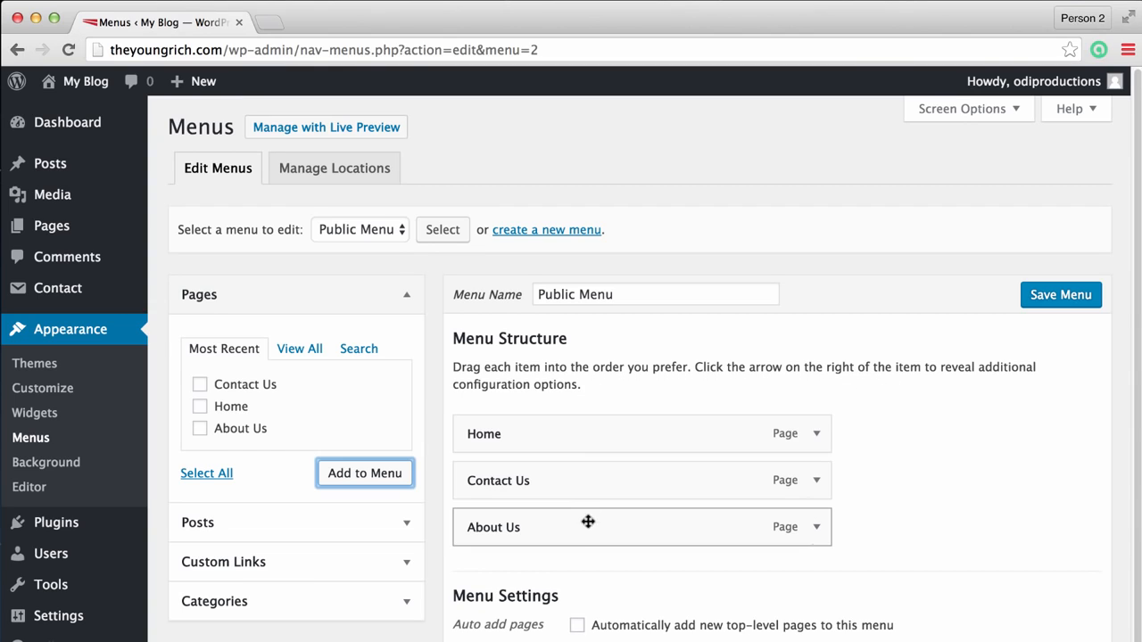
drag(586, 520, 571, 475)
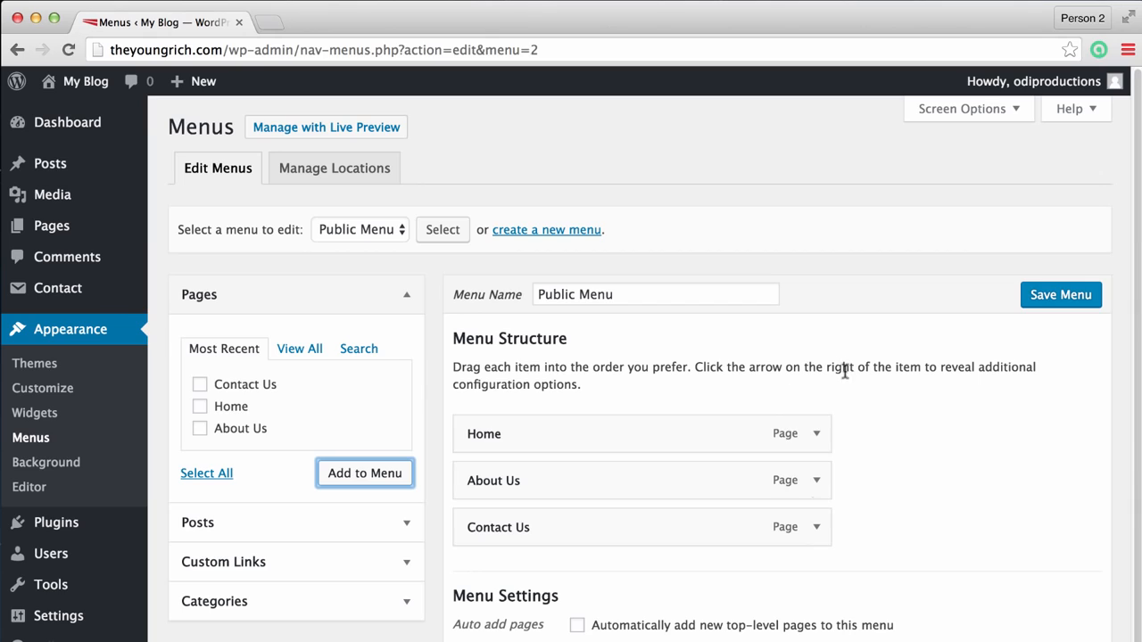
click(1054, 296)
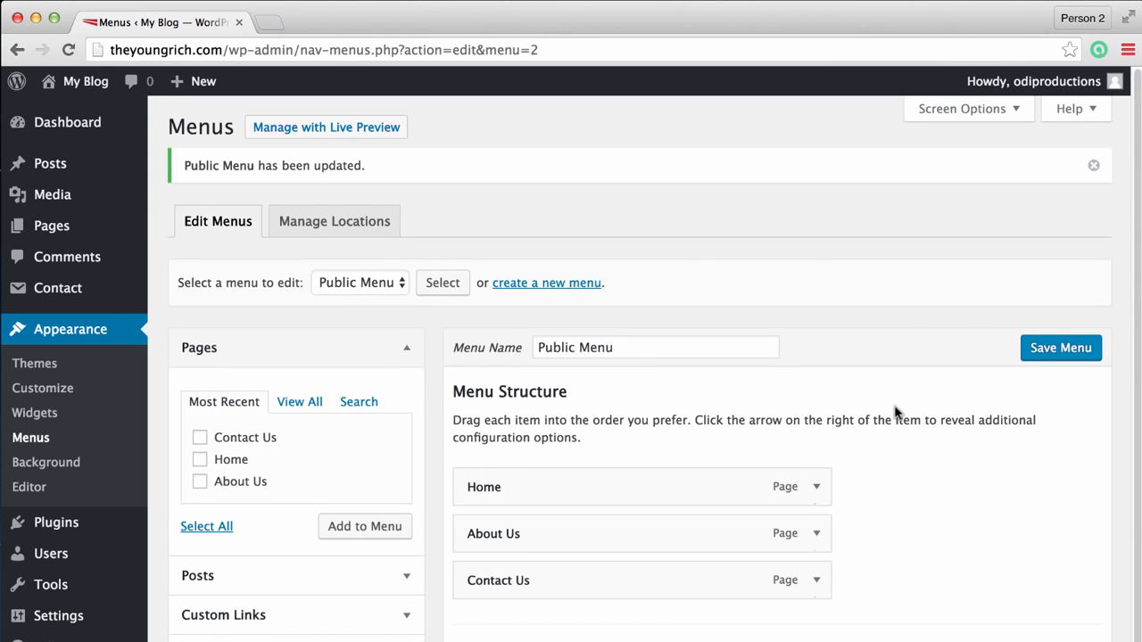
Nest About Us and Contact Us as sub items under Home and save Public Menu.
scroll(713, 453, down, 2)
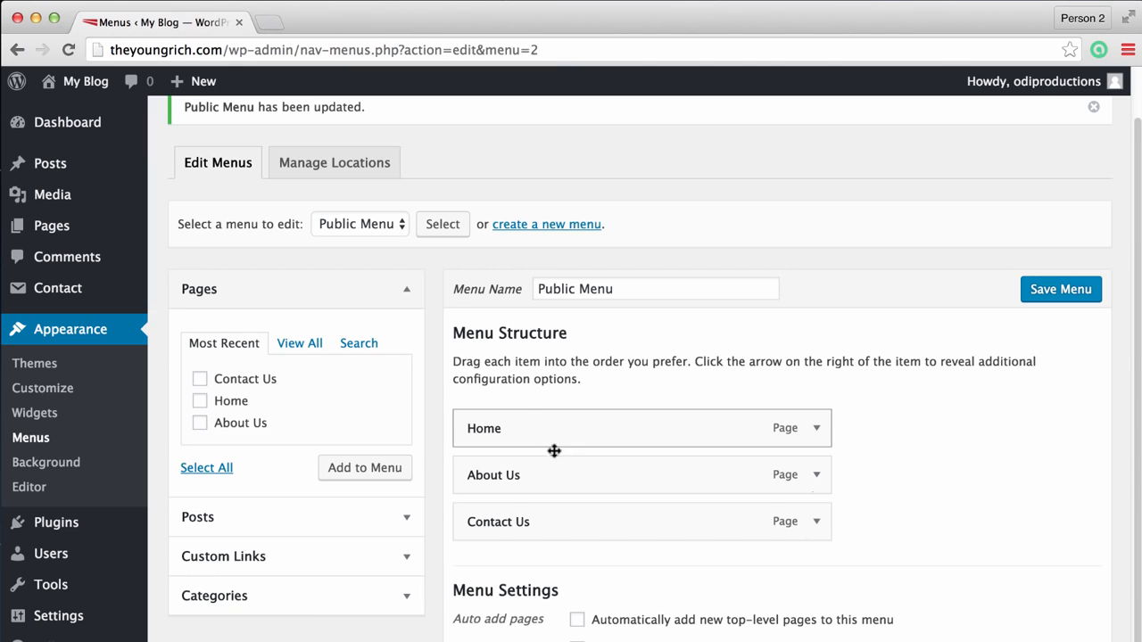
drag(553, 476, 583, 477)
mouse_move(542, 511)
mouse_down()
mouse_move(538, 520)
mouse_move(566, 512)
mouse_move(541, 517)
mouse_move(551, 516)
mouse_up()
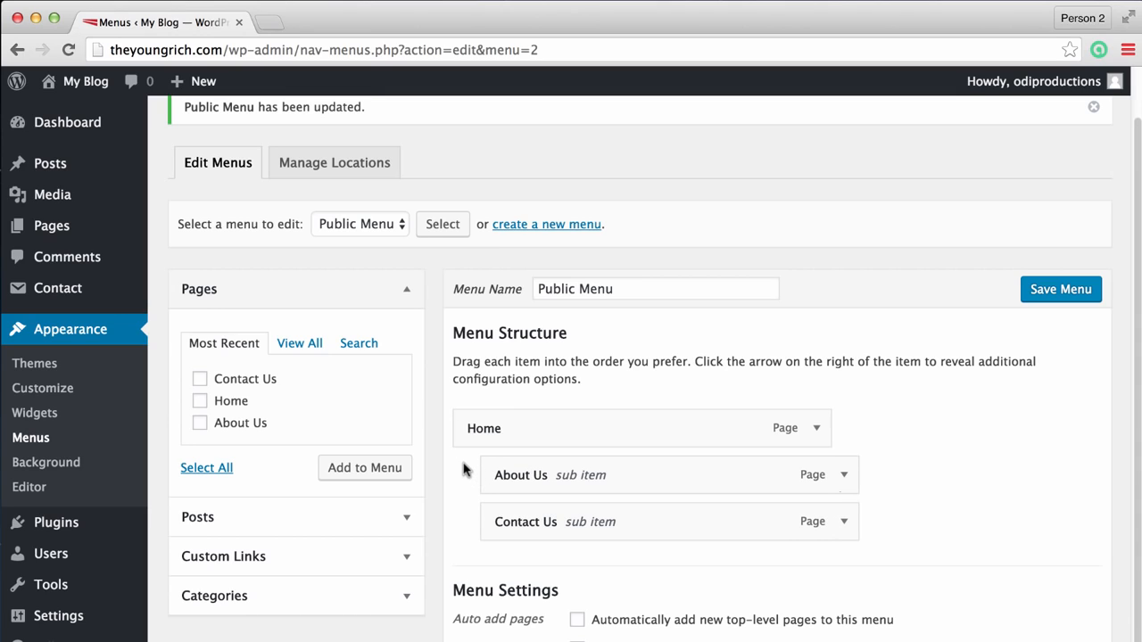
click(1045, 288)
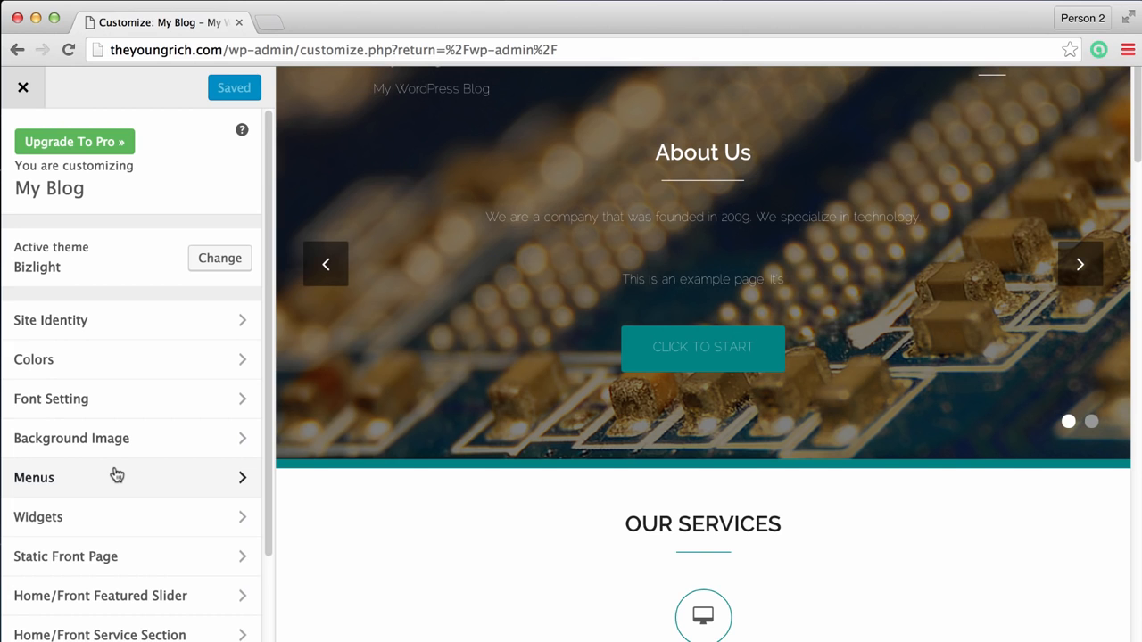
Assign Public Menu to the Primary Menu and Social Menu locations in the customizer, publish the change and close the customizer.
click(116, 477)
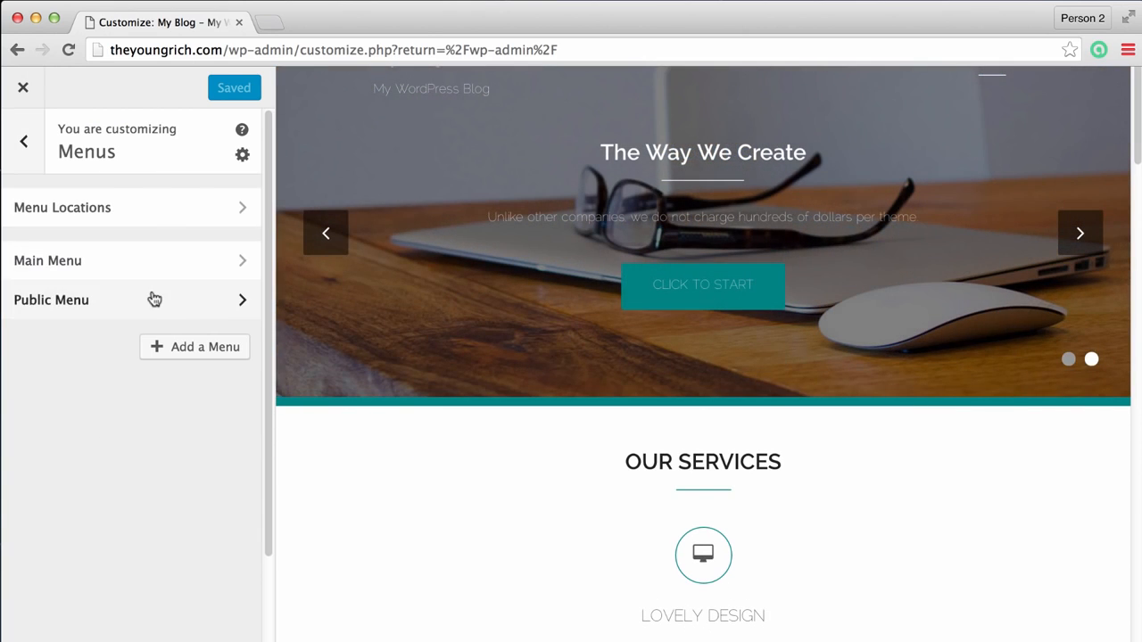
click(152, 299)
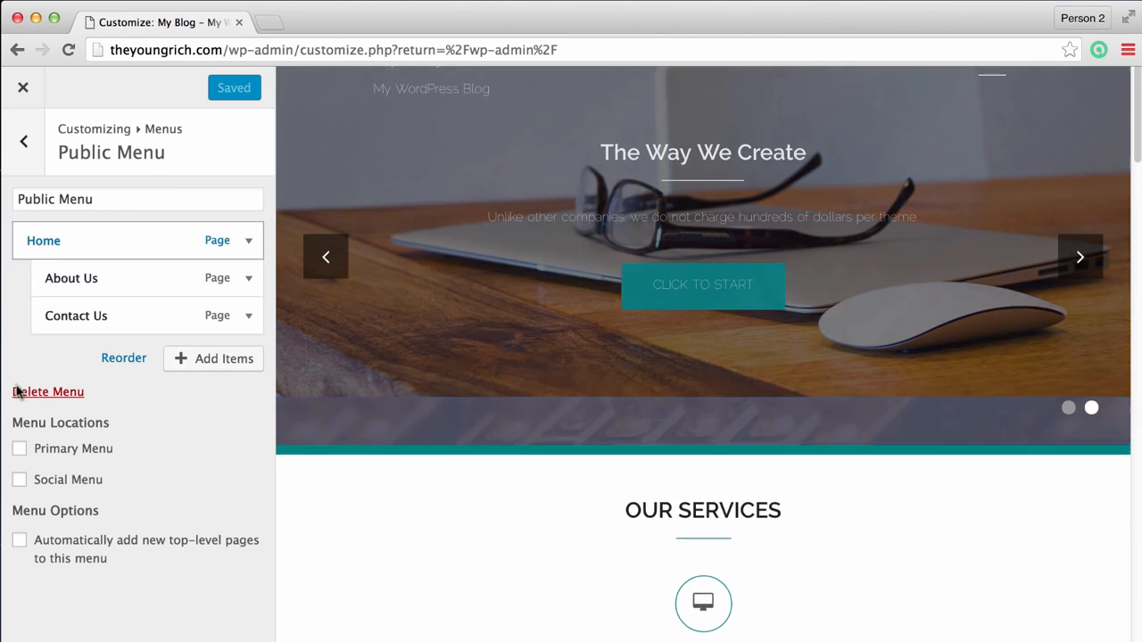
click(20, 449)
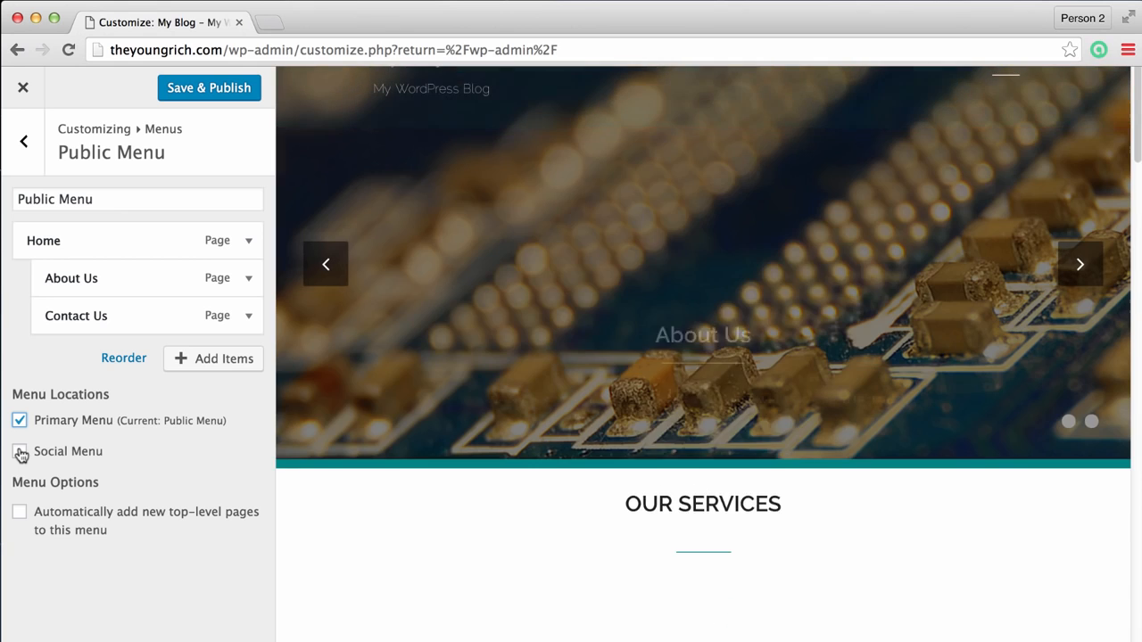
click(20, 452)
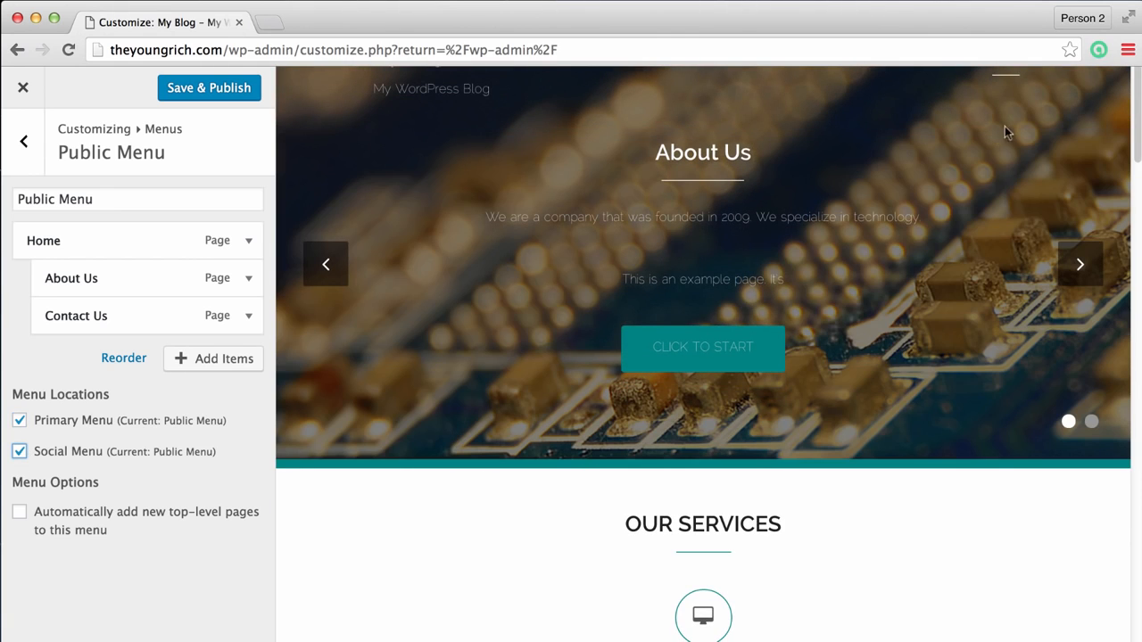
click(188, 93)
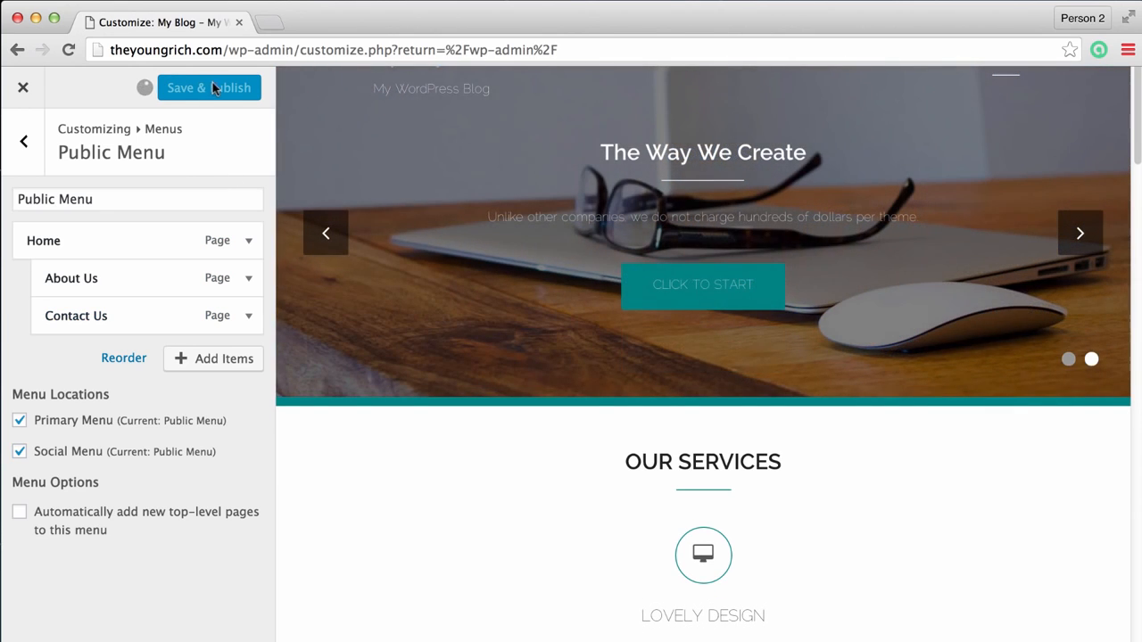
click(26, 90)
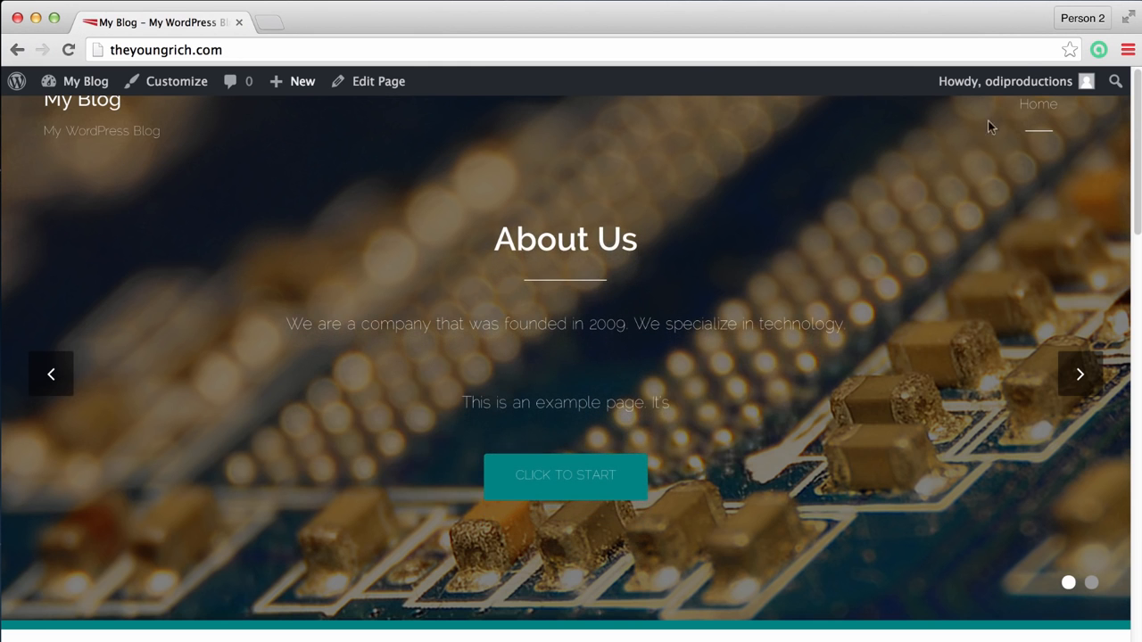
Check the Home submenu on the live site and reopen Public Menu for editing from the dashboard.
mouse_move(1040, 112)
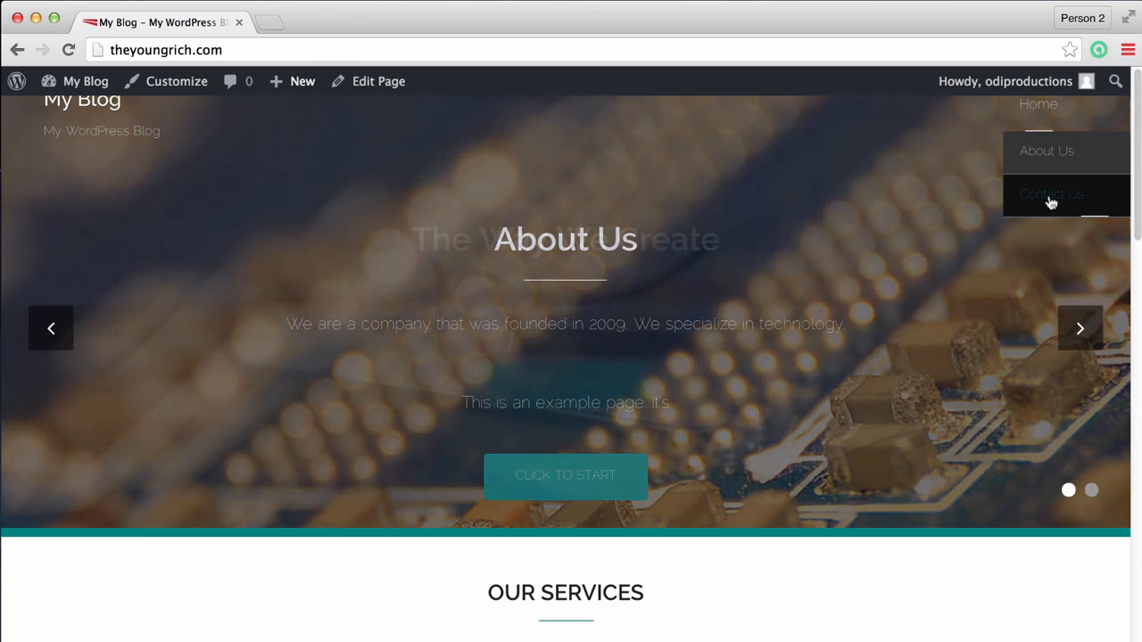
mouse_move(65, 100)
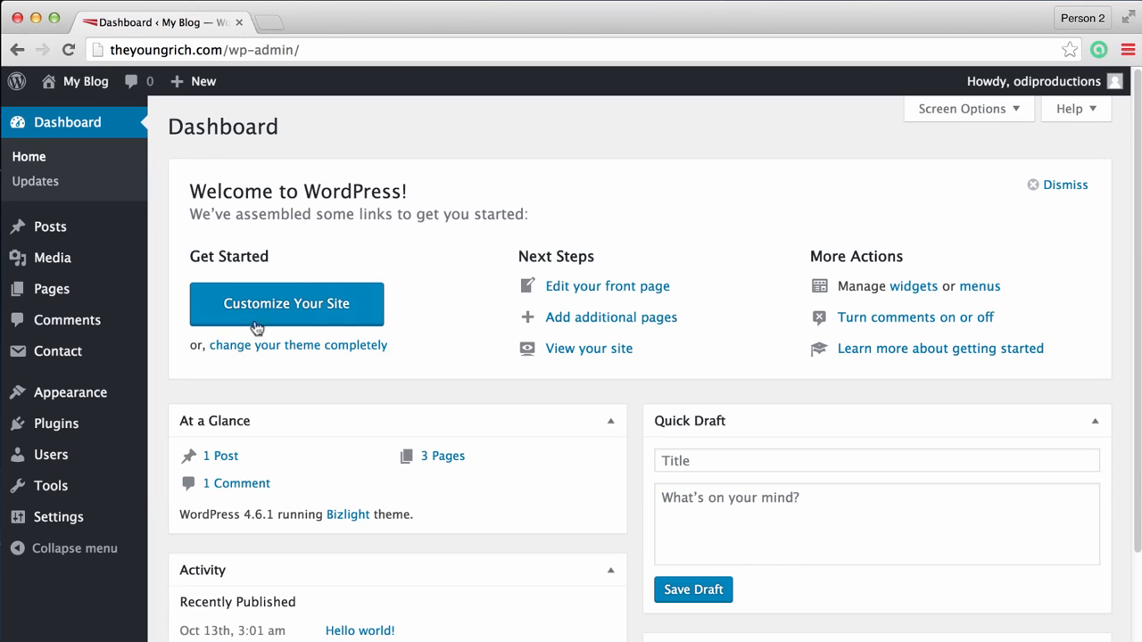
mouse_move(56, 426)
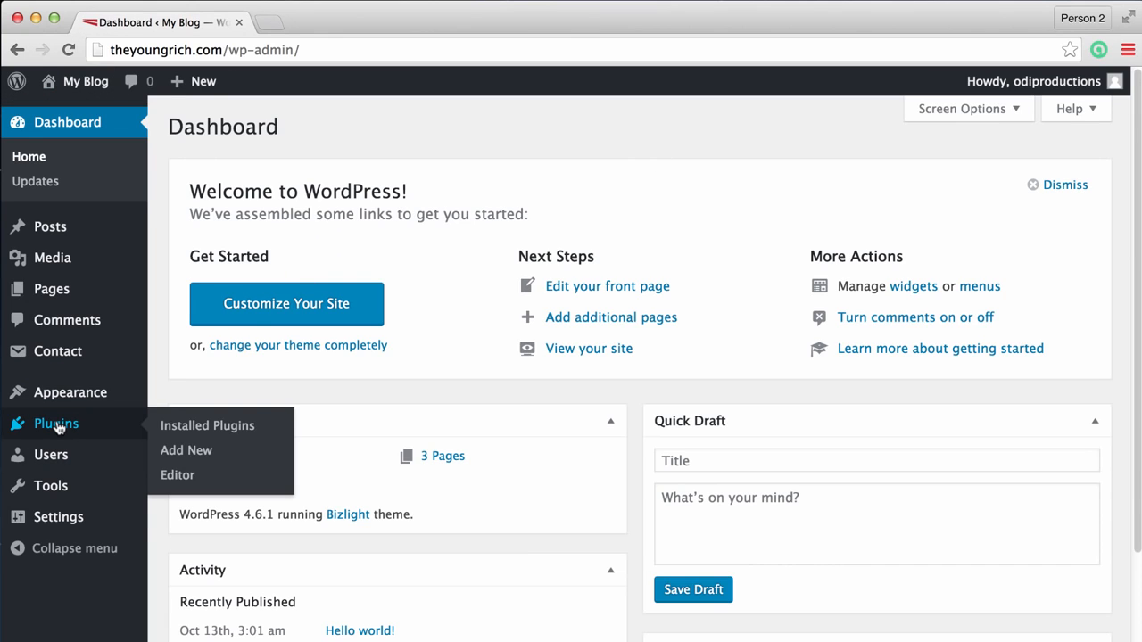
mouse_move(56, 399)
click(182, 471)
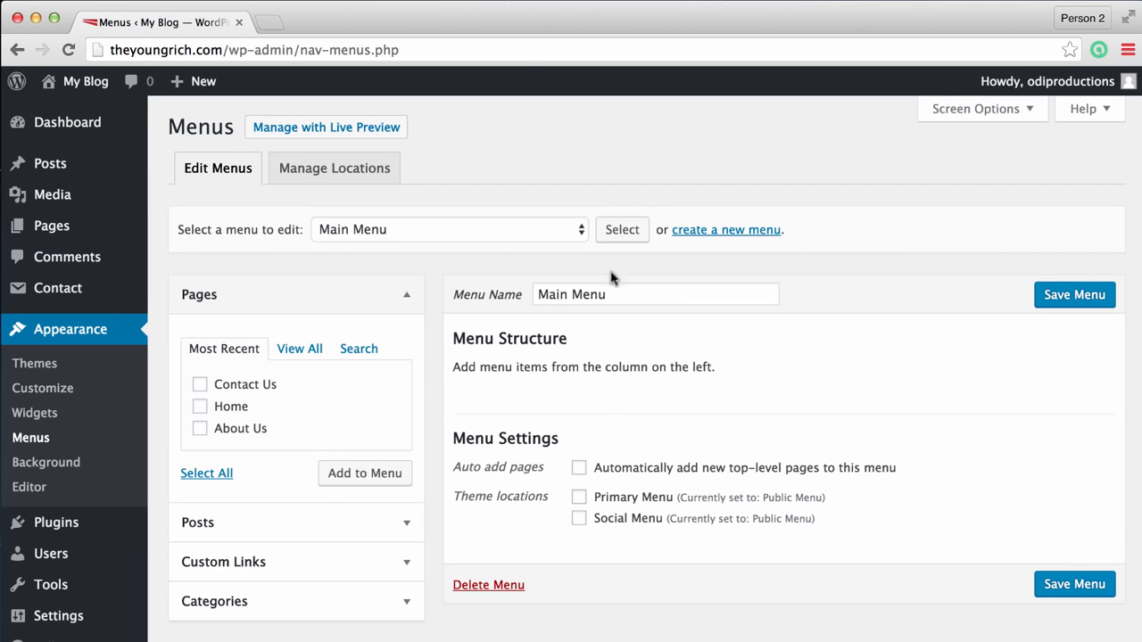
click(581, 232)
click(469, 247)
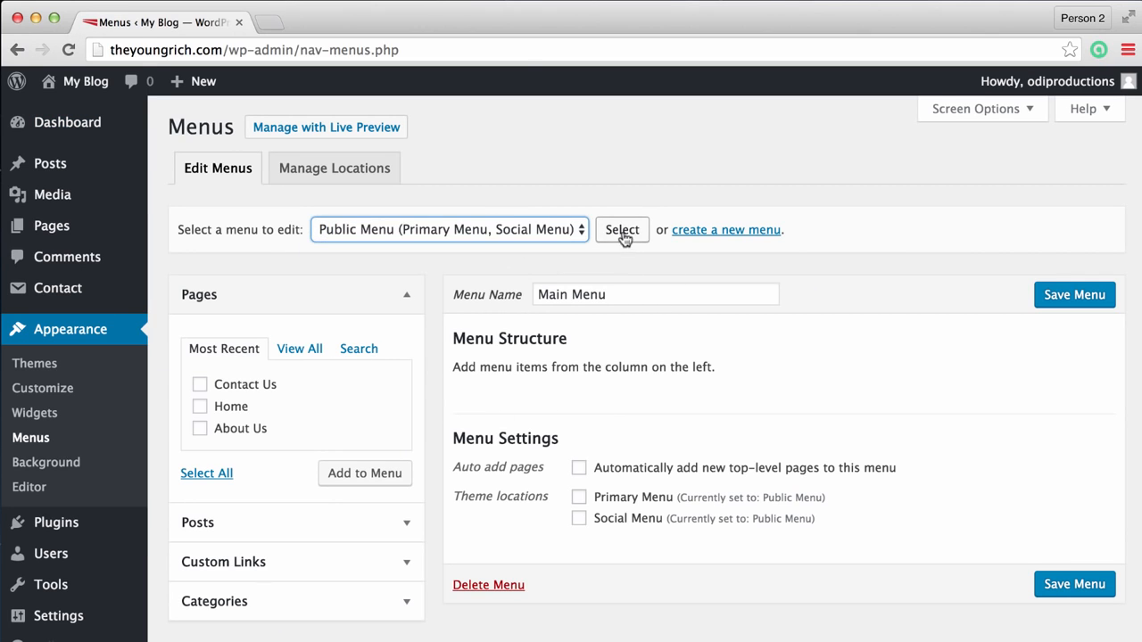
click(623, 232)
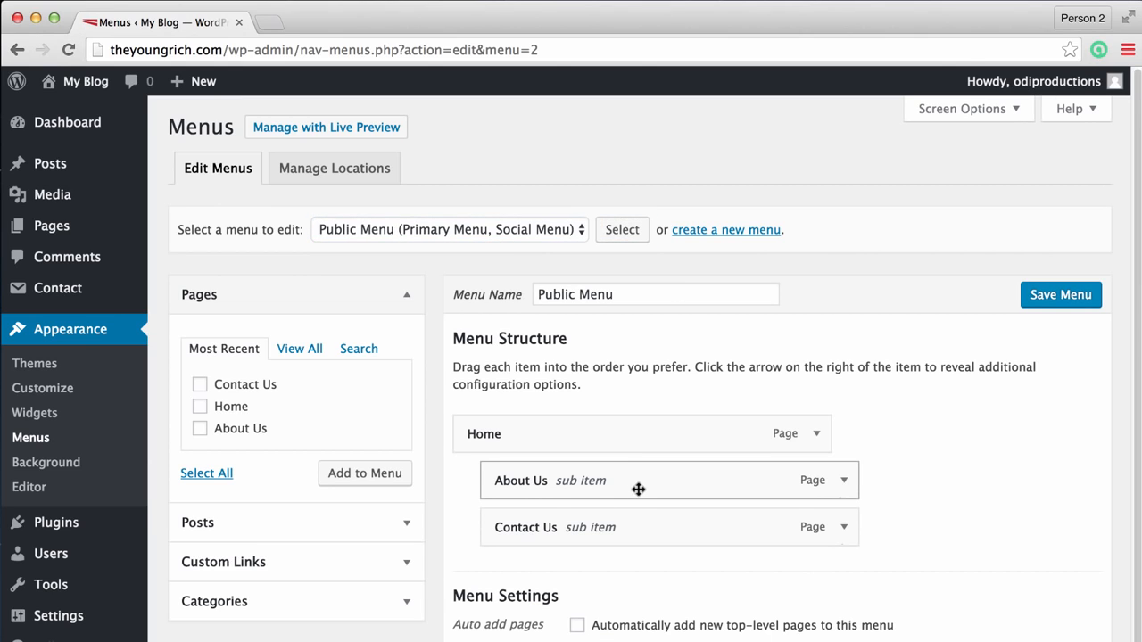
Move About Us and Contact Us out from under Home to the top level and save Public Menu.
drag(635, 488, 556, 472)
click(843, 481)
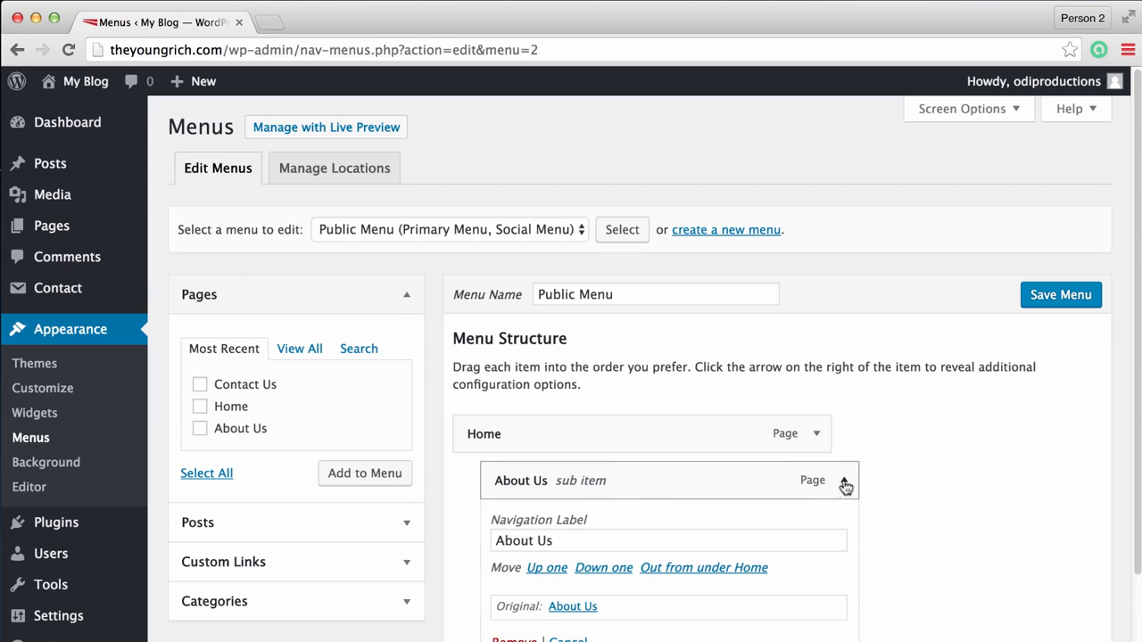
drag(708, 479, 579, 487)
drag(574, 531, 548, 544)
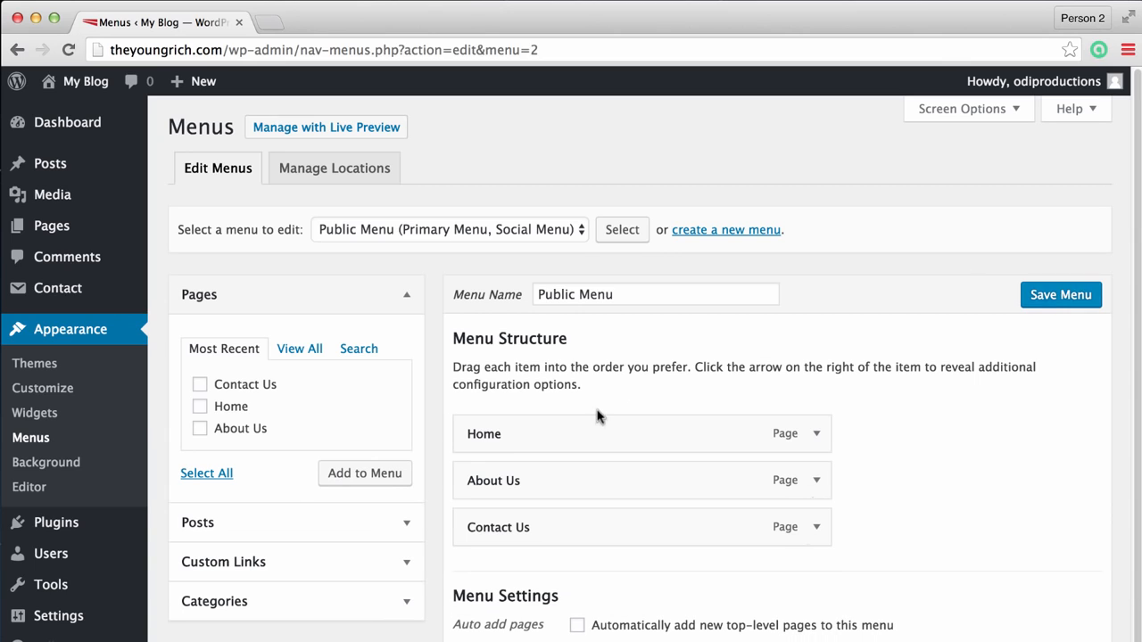
click(1070, 298)
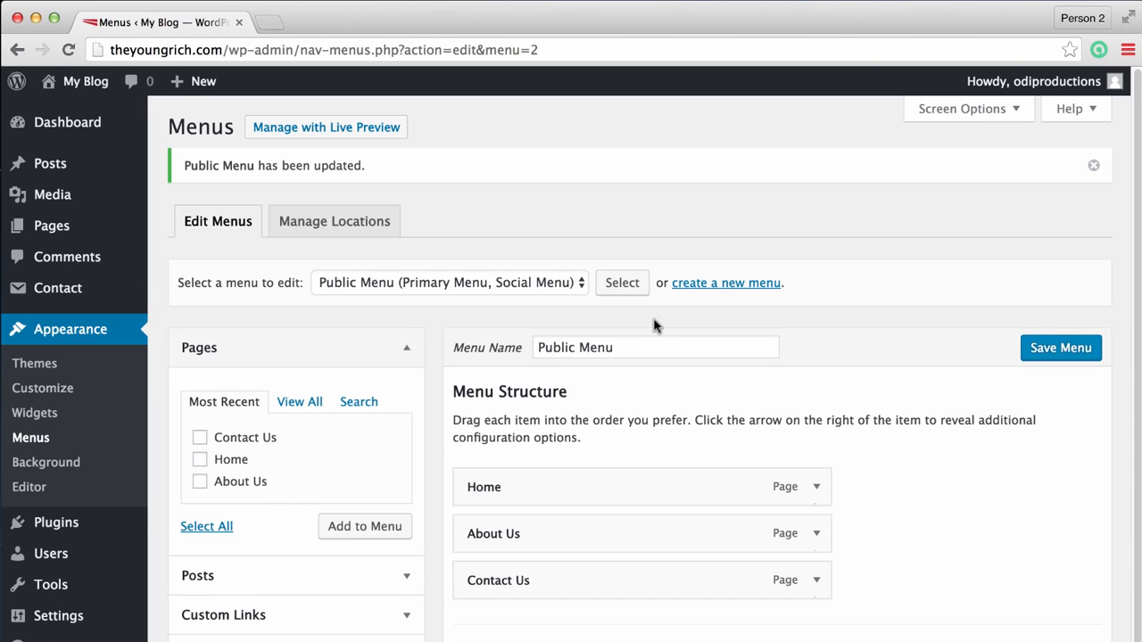
View the live home page with its menu and slider, and return to the WordPress dashboard.
mouse_move(76, 82)
click(76, 114)
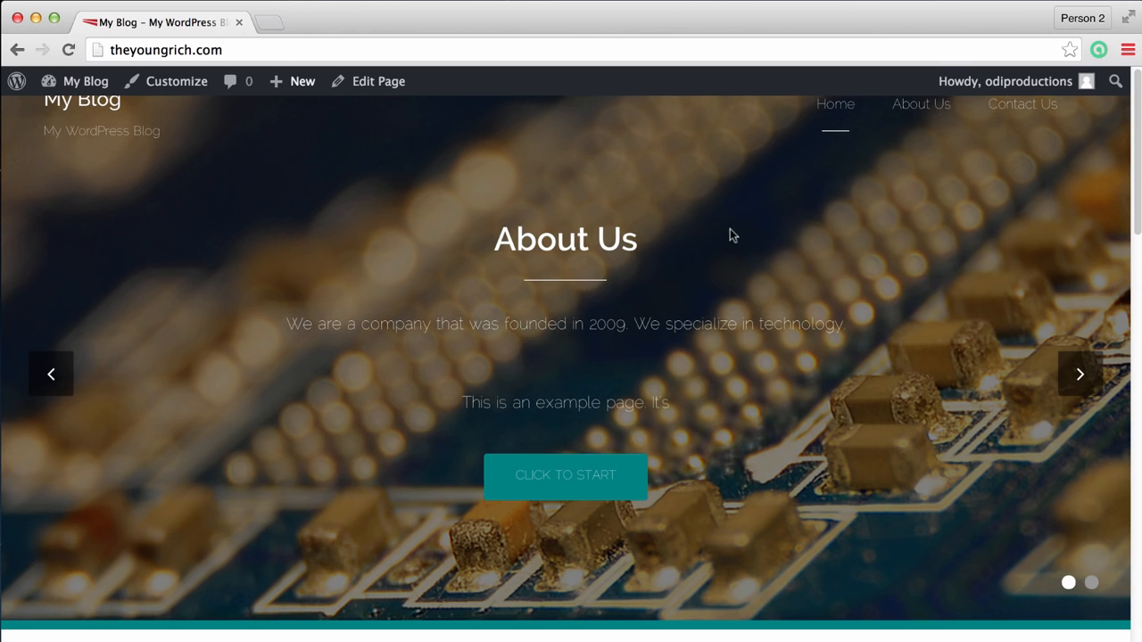
scroll(729, 234, down, 5)
scroll(708, 286, up, 5)
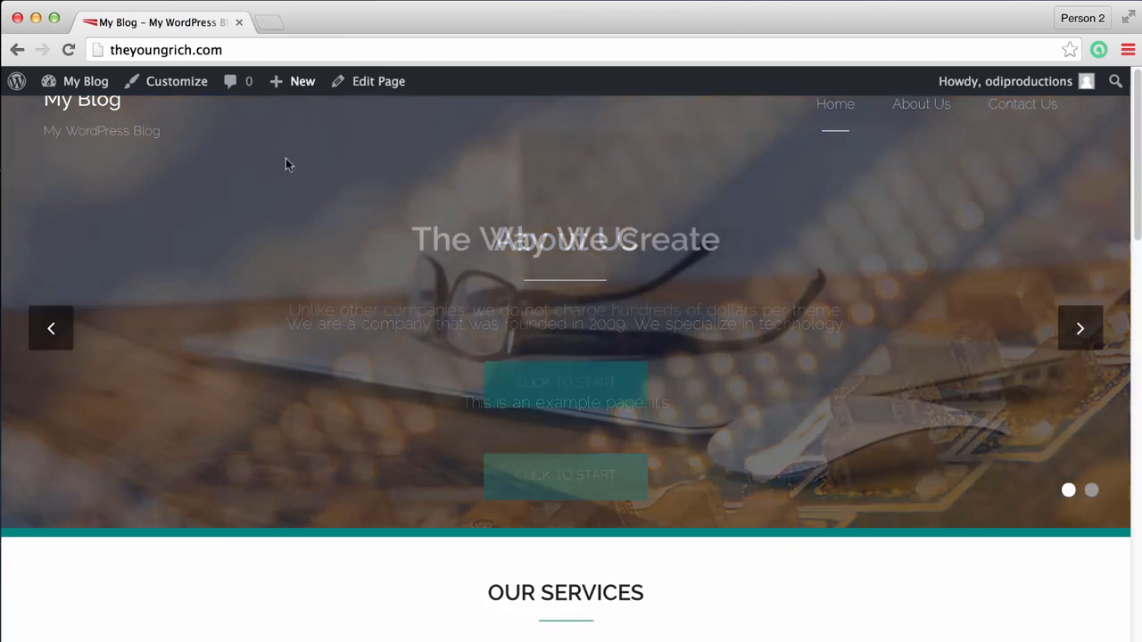
click(51, 326)
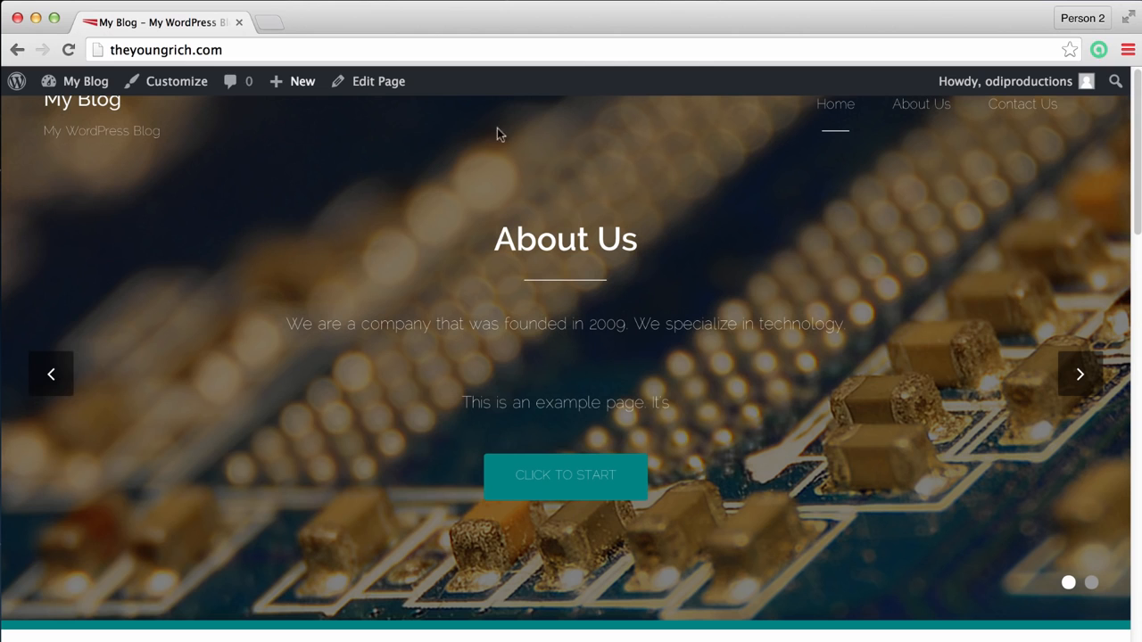
mouse_move(118, 101)
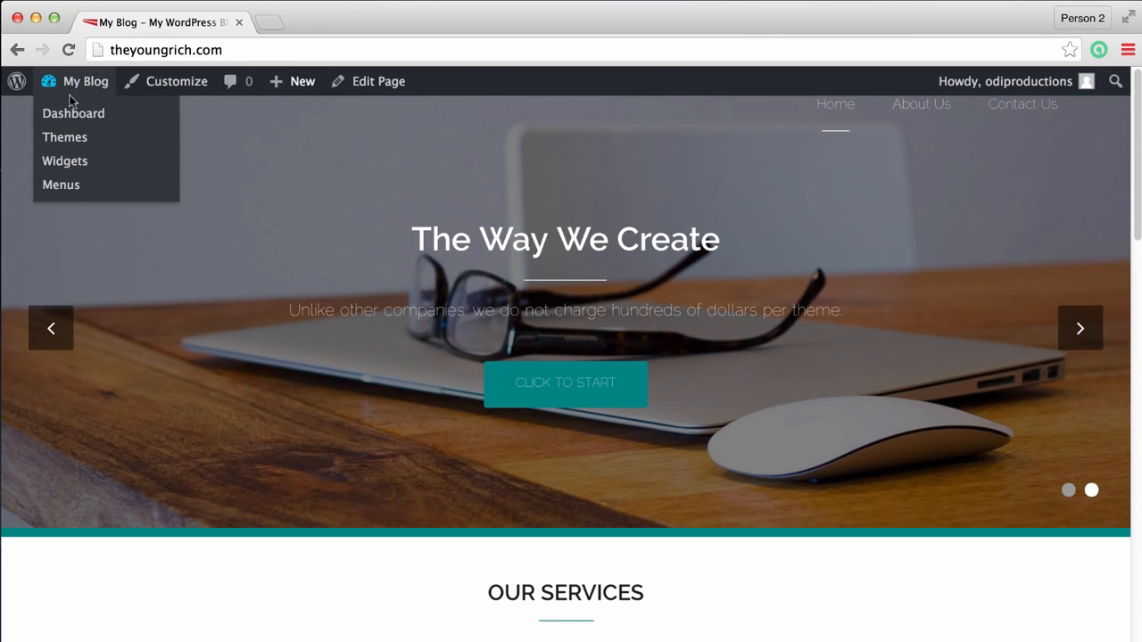
click(71, 114)
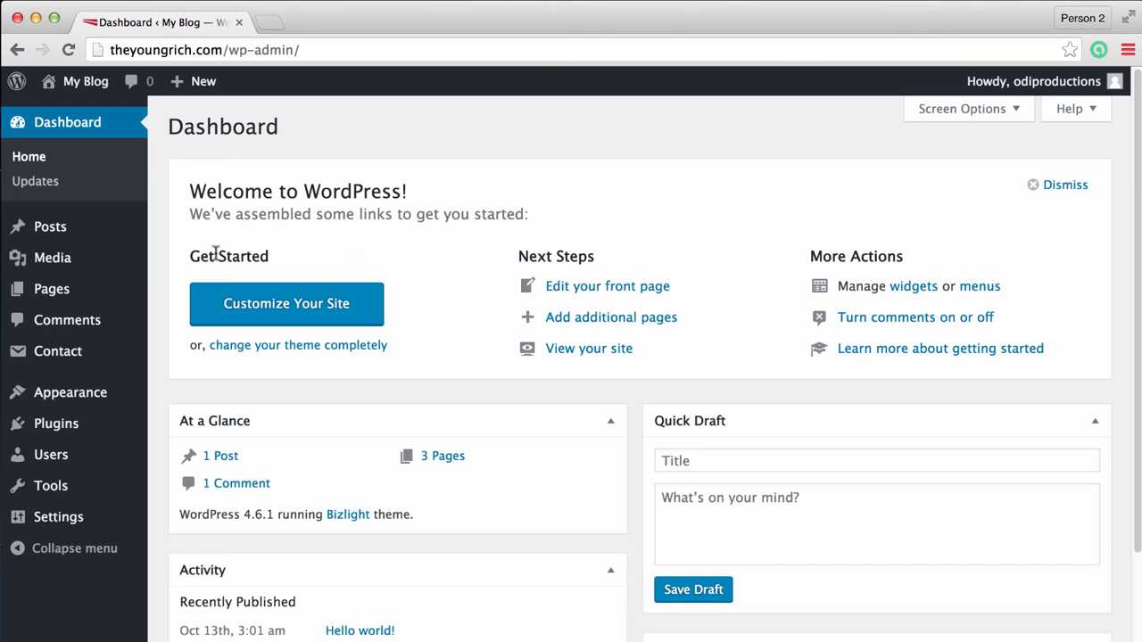
mouse_move(103, 430)
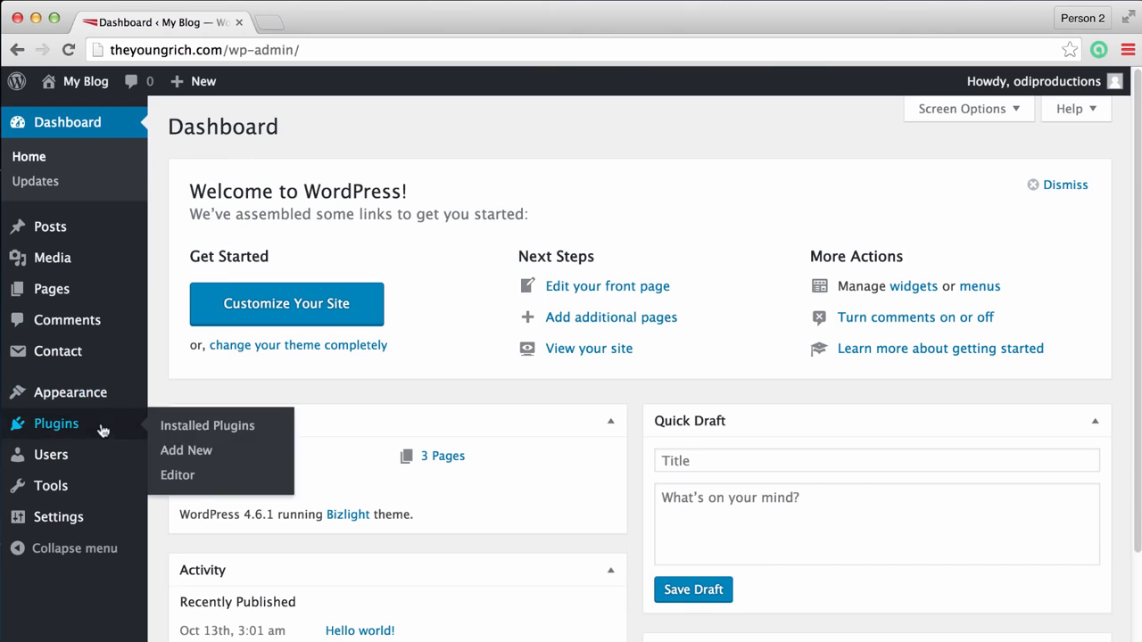
Find the Hide Admin Bar plugin by searching for "hide admin bar", and install and activate it.
click(196, 449)
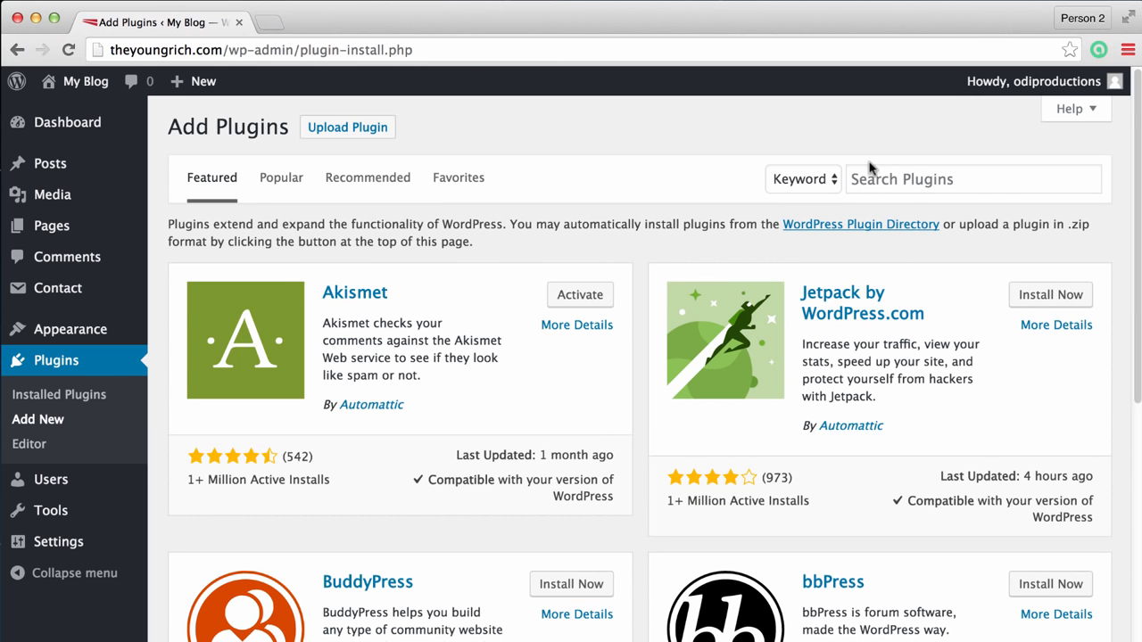
click(910, 176)
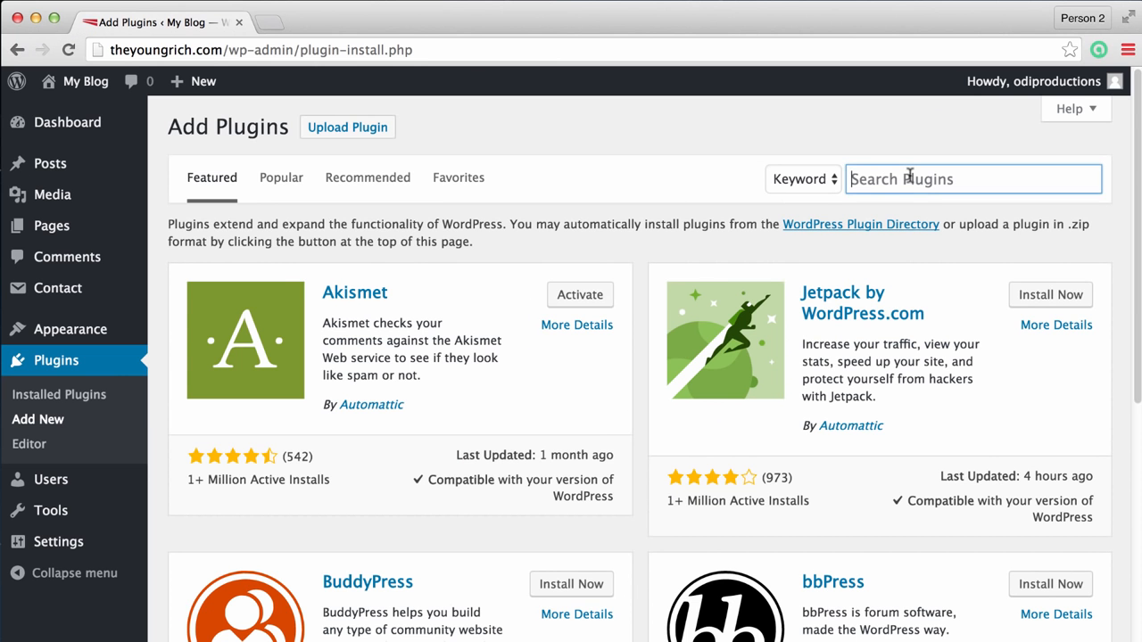
text(hide admin bar)
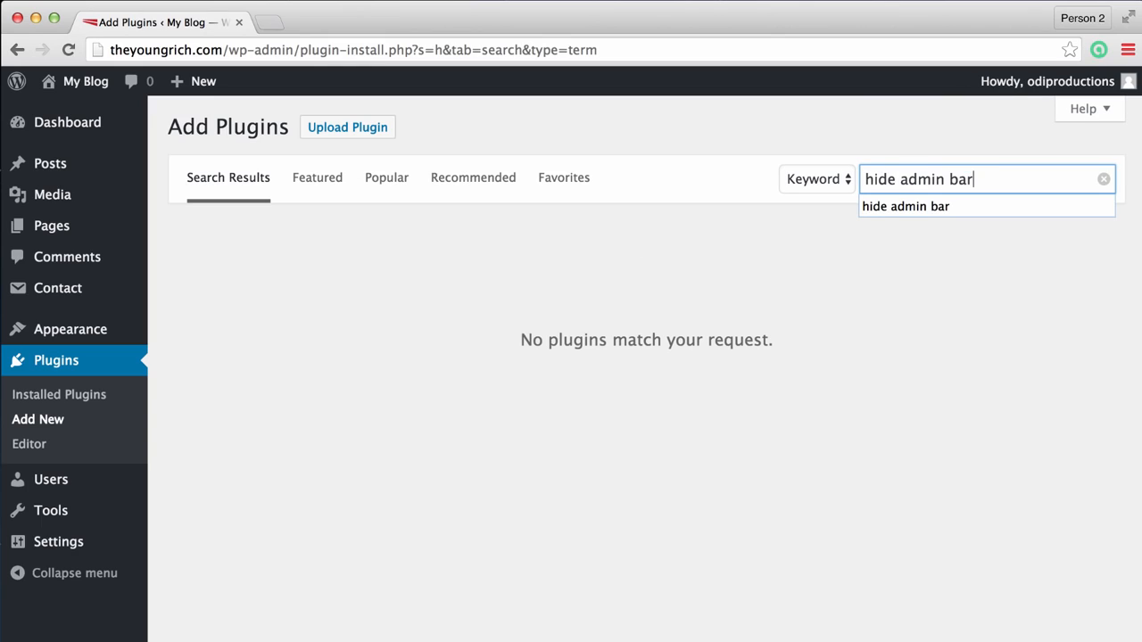
key(Return)
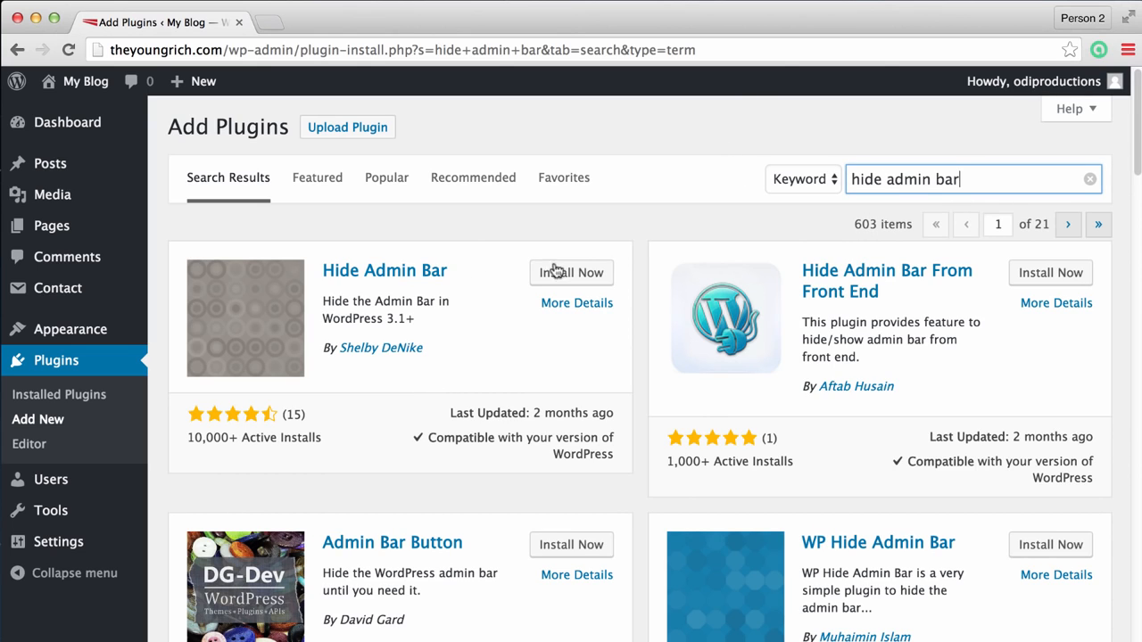
click(546, 266)
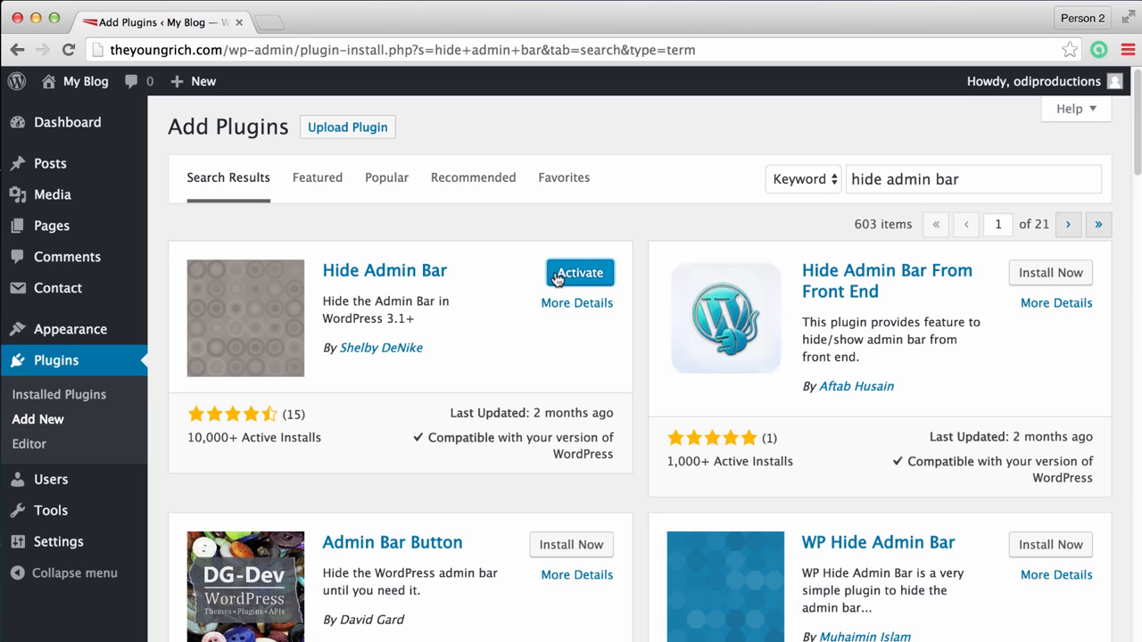
click(555, 275)
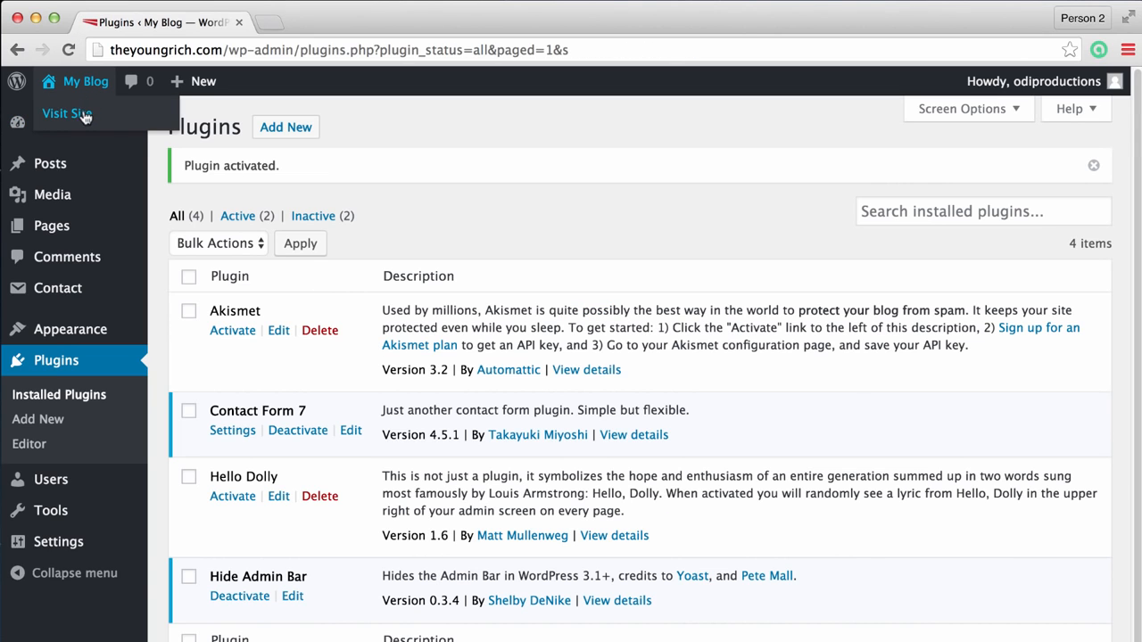
Check the live home page without the admin bar, look through its sections, and return to the installed plugins page.
click(302, 253)
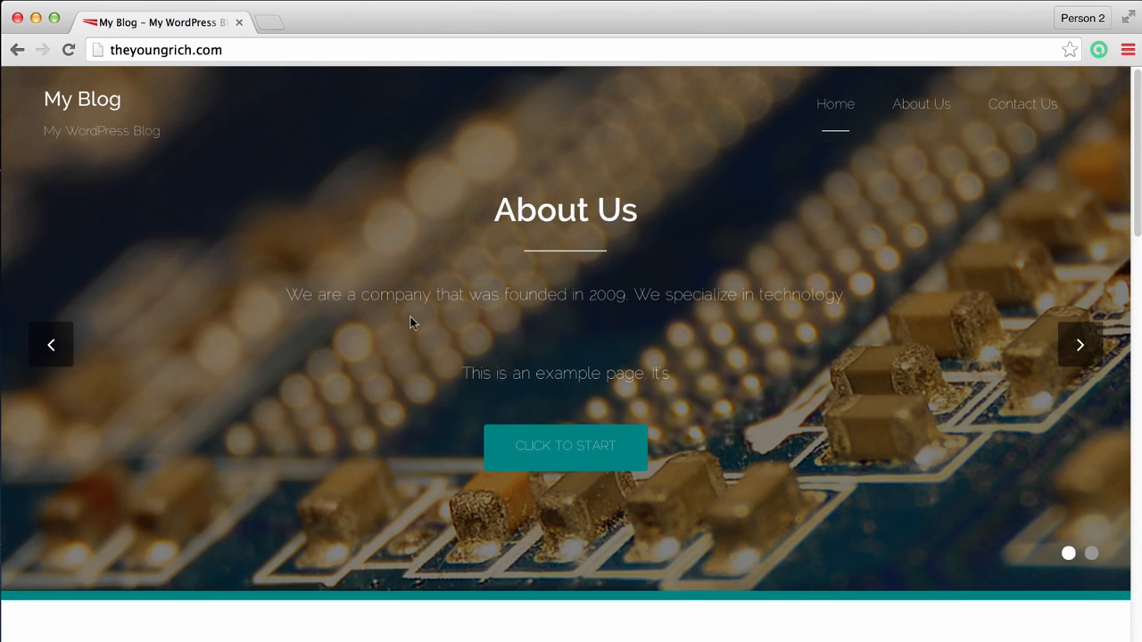
scroll(384, 288, down, 5)
scroll(380, 280, up, 5)
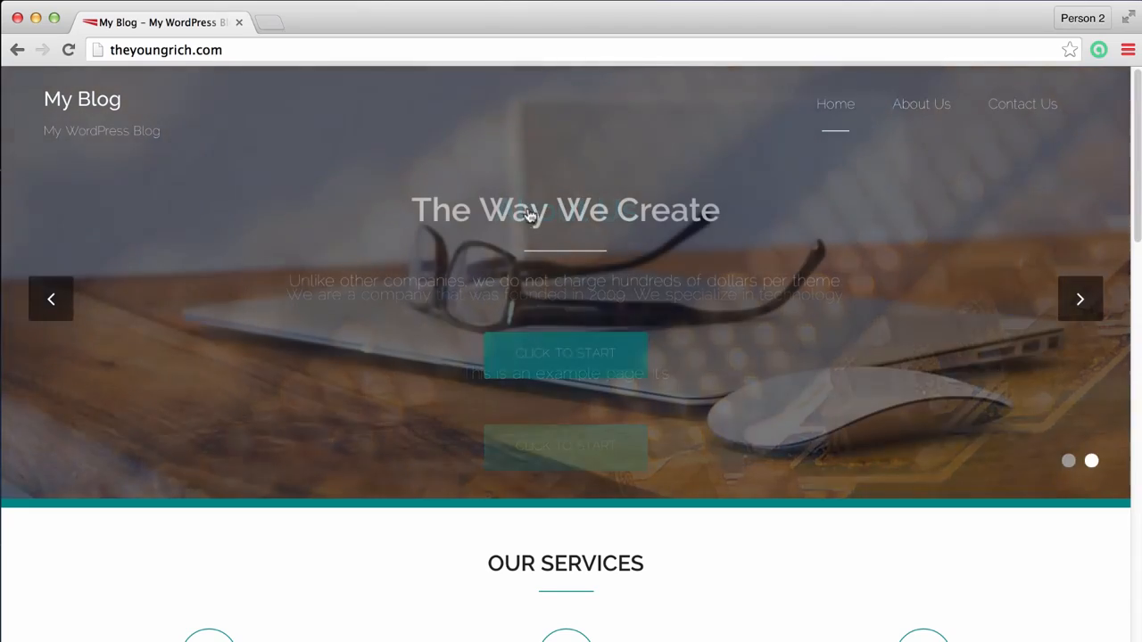
scroll(601, 352, down, 3)
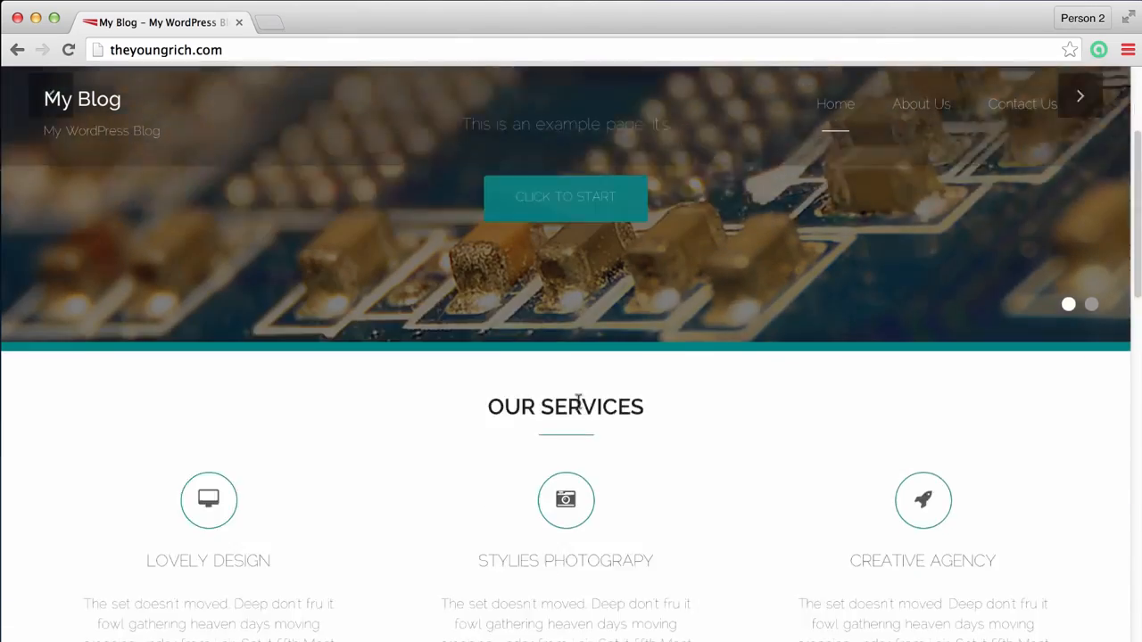
scroll(547, 462, down, 3)
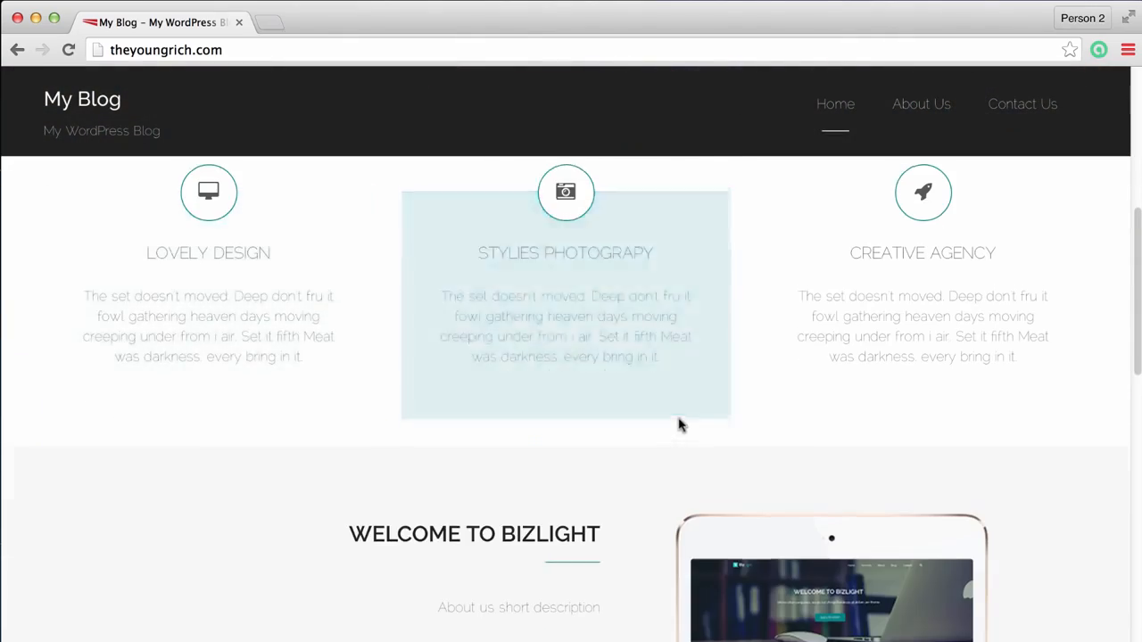
scroll(678, 422, up, 6)
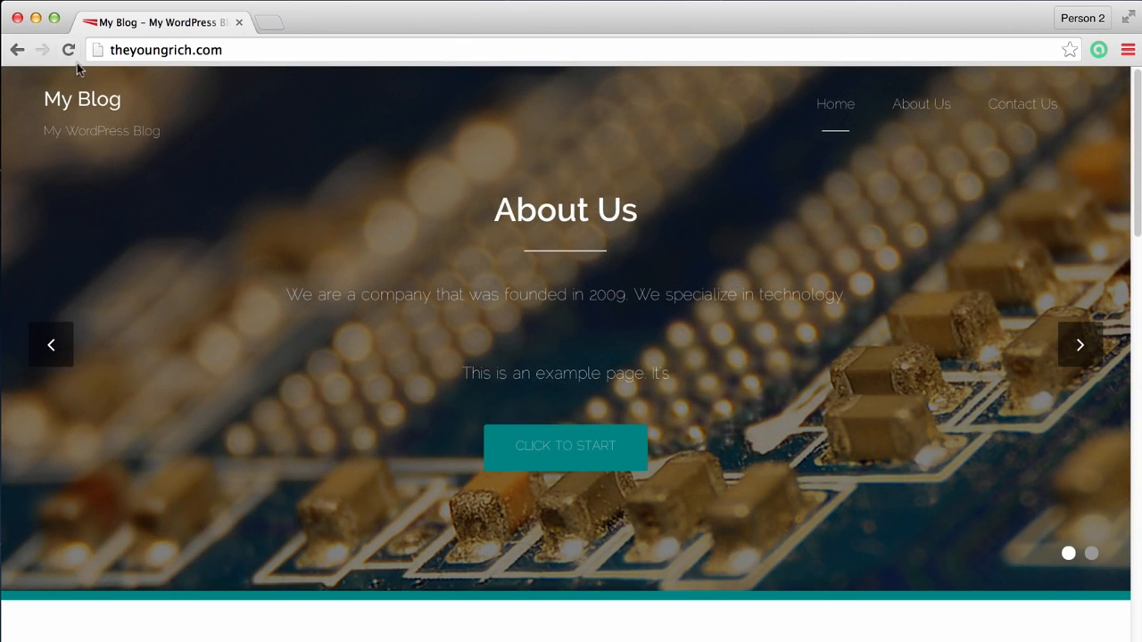
click(20, 49)
Open the Site Identity settings in the theme customizer and set the site title to "Business Name".
mouse_move(146, 275)
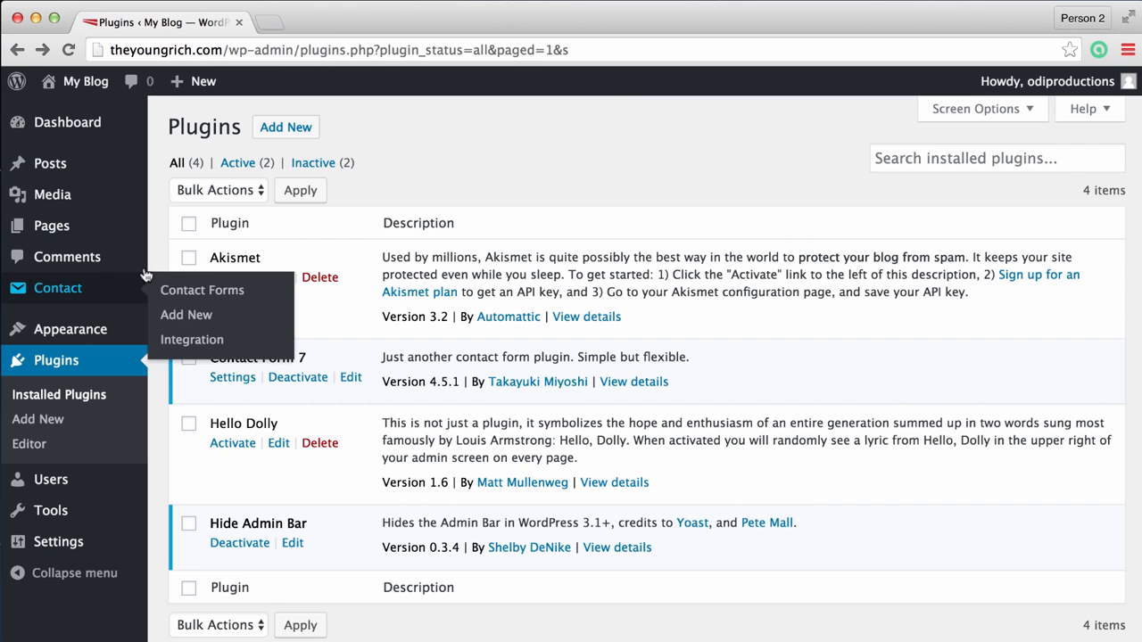
mouse_move(106, 337)
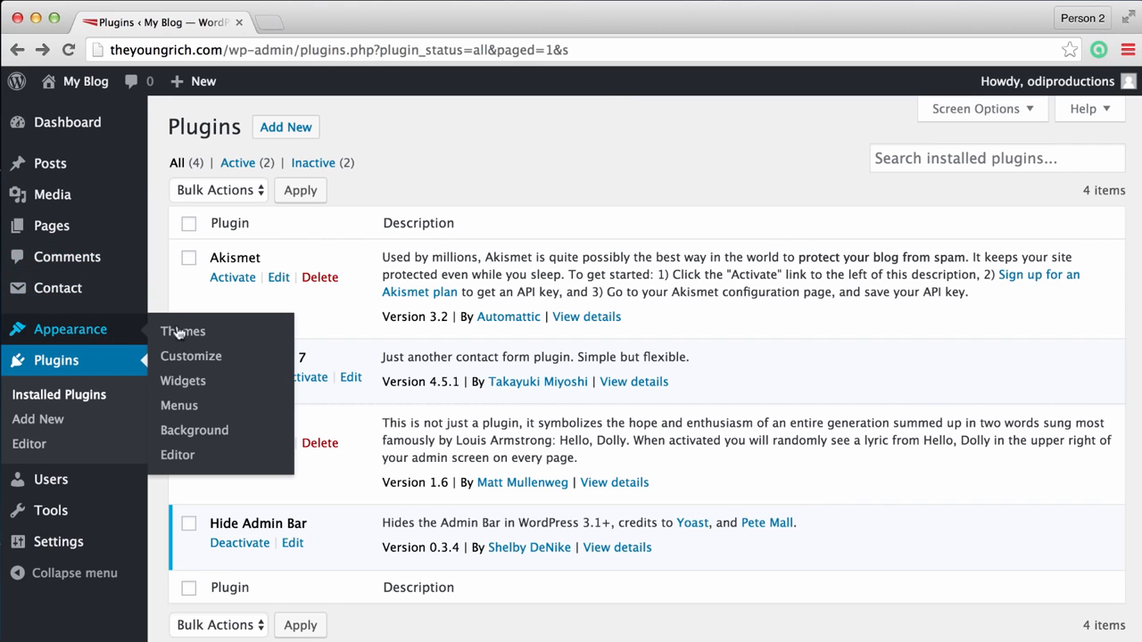
click(228, 357)
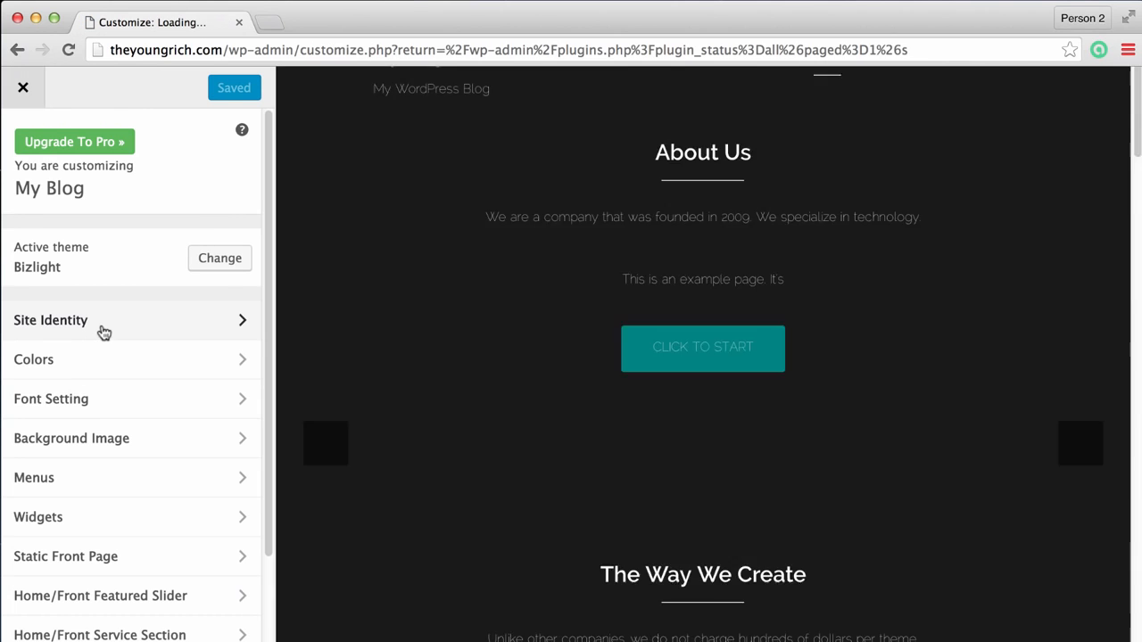
click(102, 329)
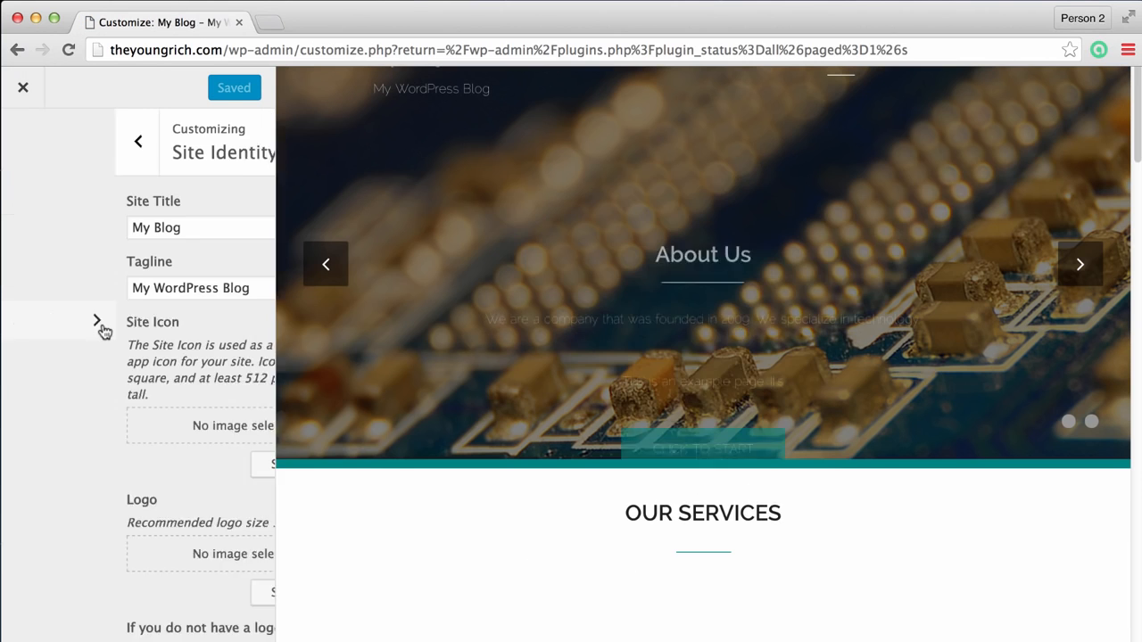
click(98, 225)
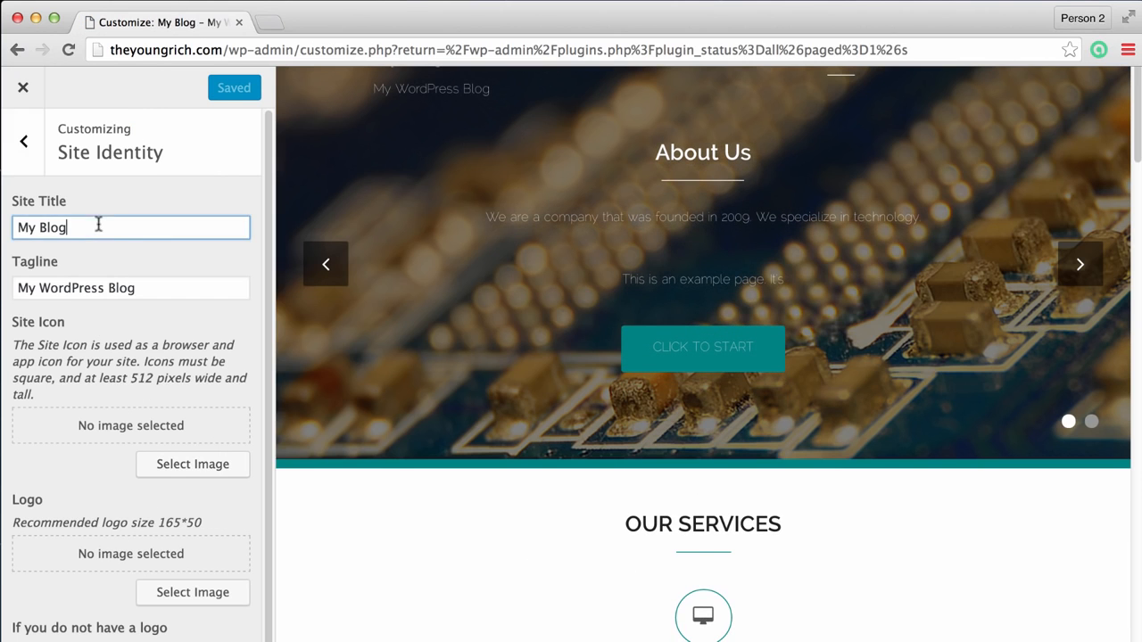
click(170, 286)
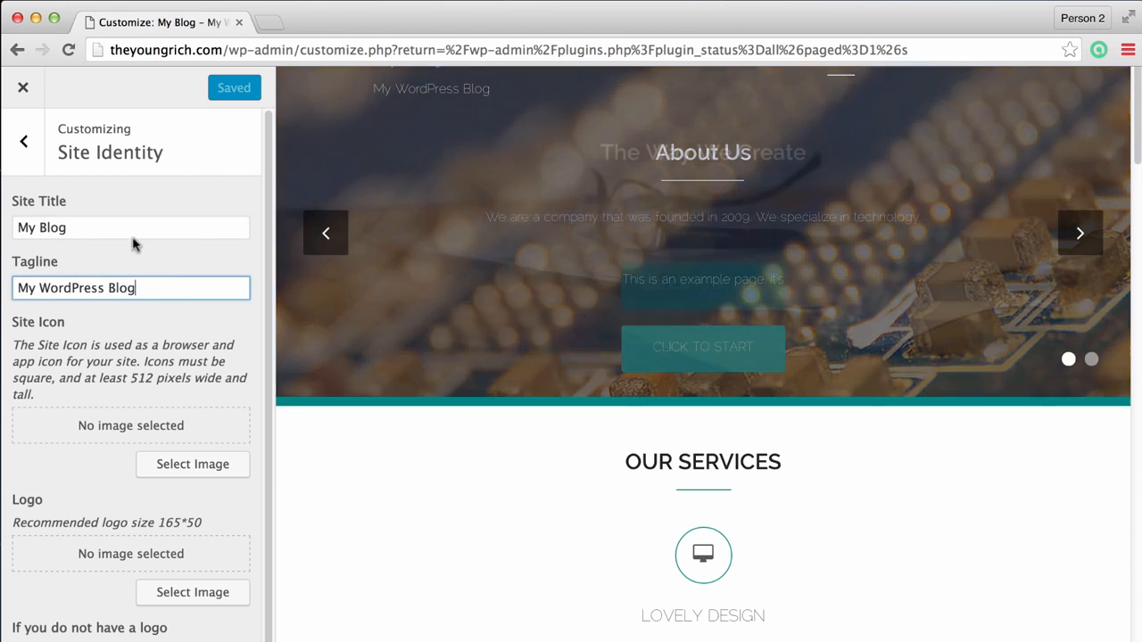
triple_click(138, 230)
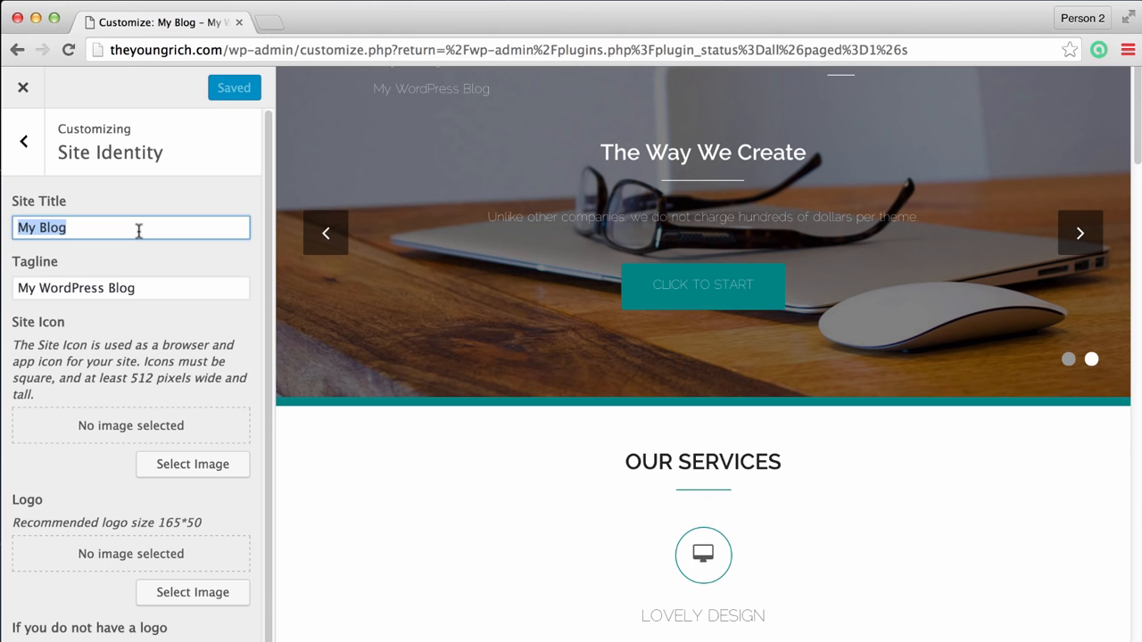
text(Business Name)
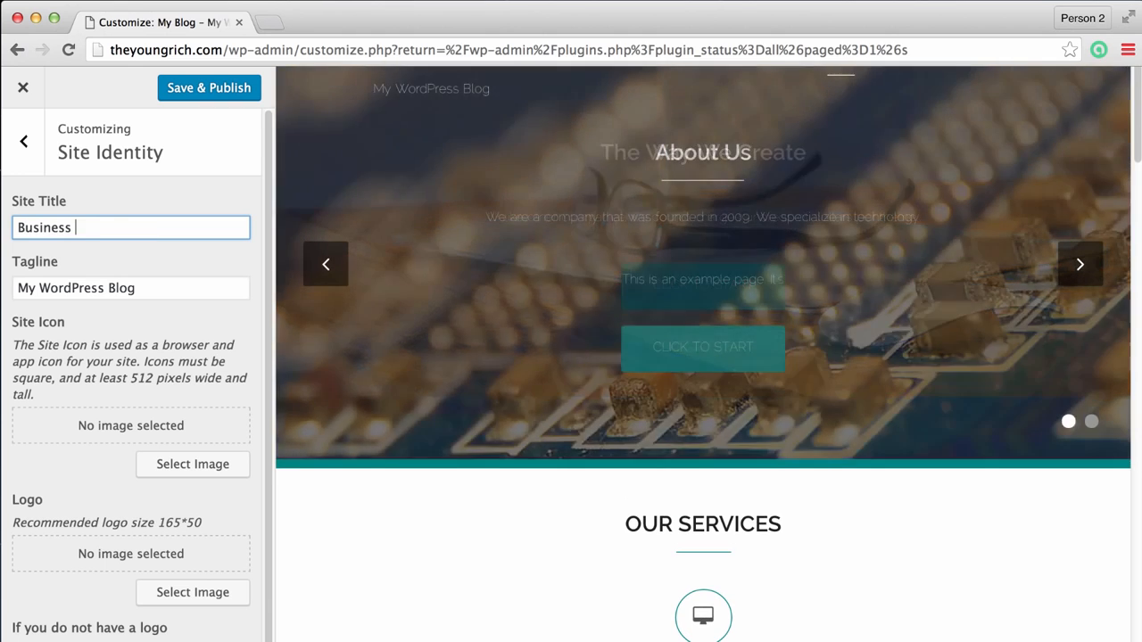
Set the site tagline to "Technology Since 2009".
triple_click(177, 286)
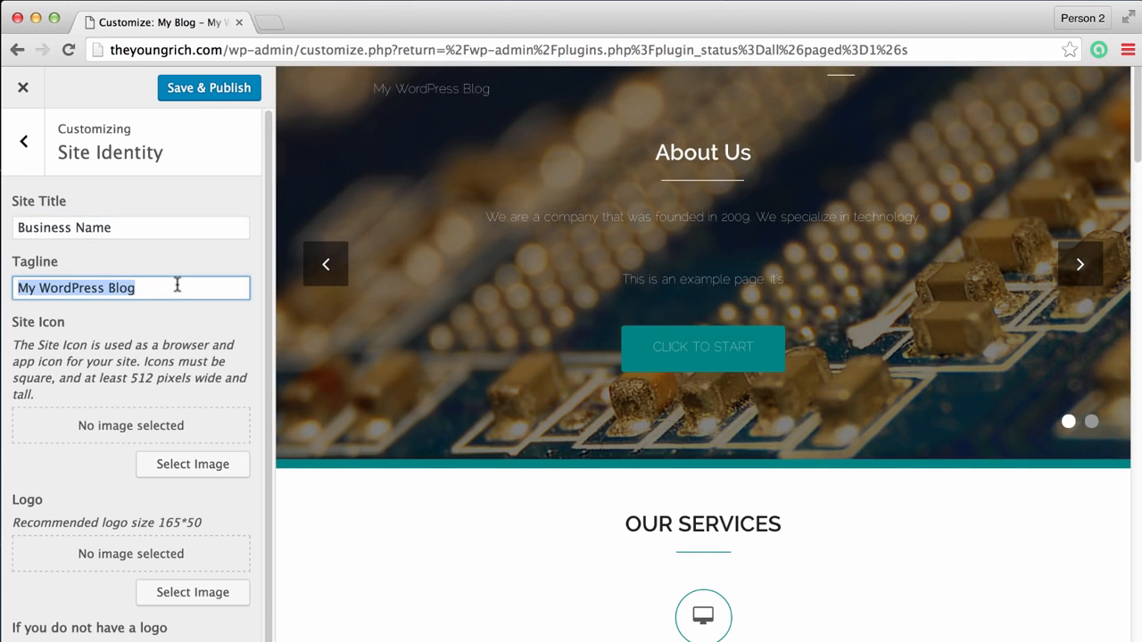
text(Technology sin)
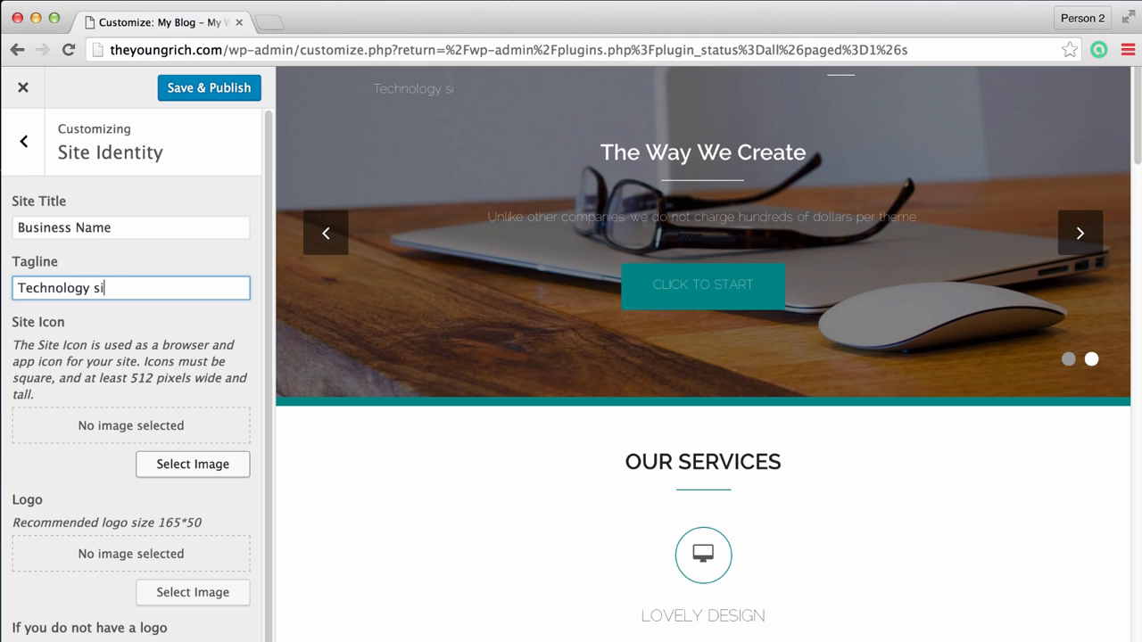
text(ce 2009)
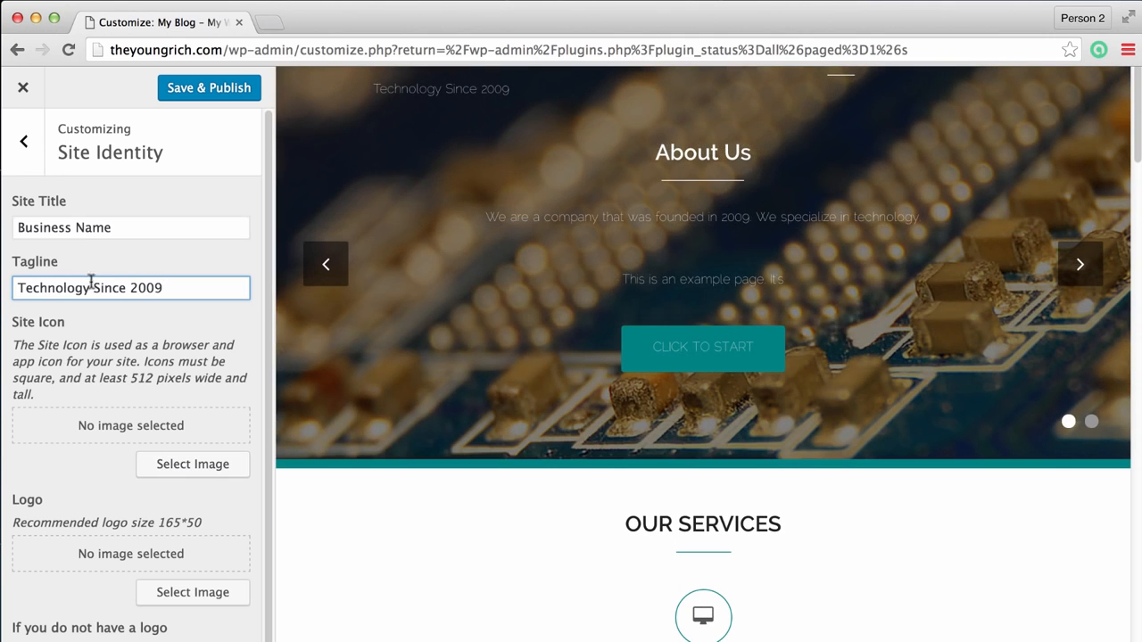
click(147, 226)
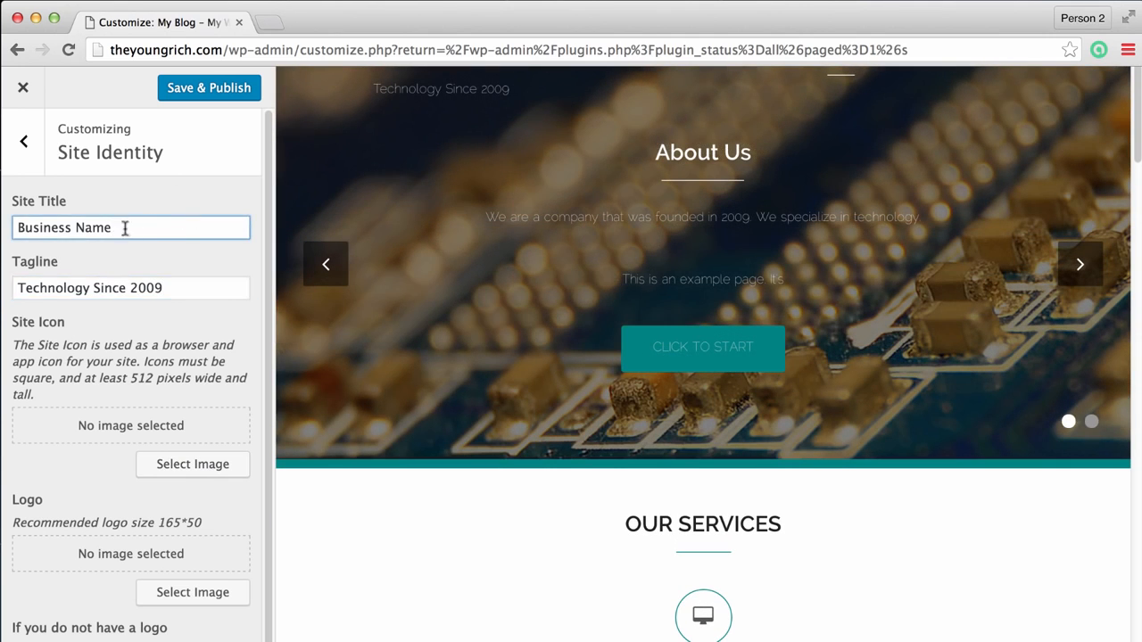
double_click(162, 221)
click(188, 283)
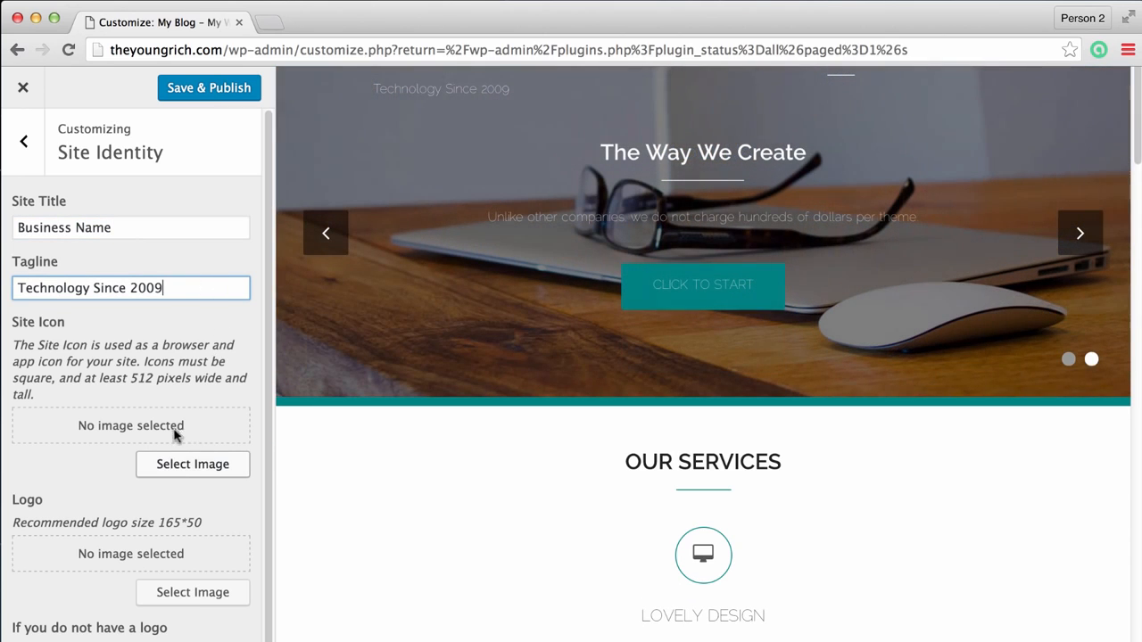
Save and publish the site identity changes and close the customizer.
scroll(176, 434, down, 1)
click(209, 88)
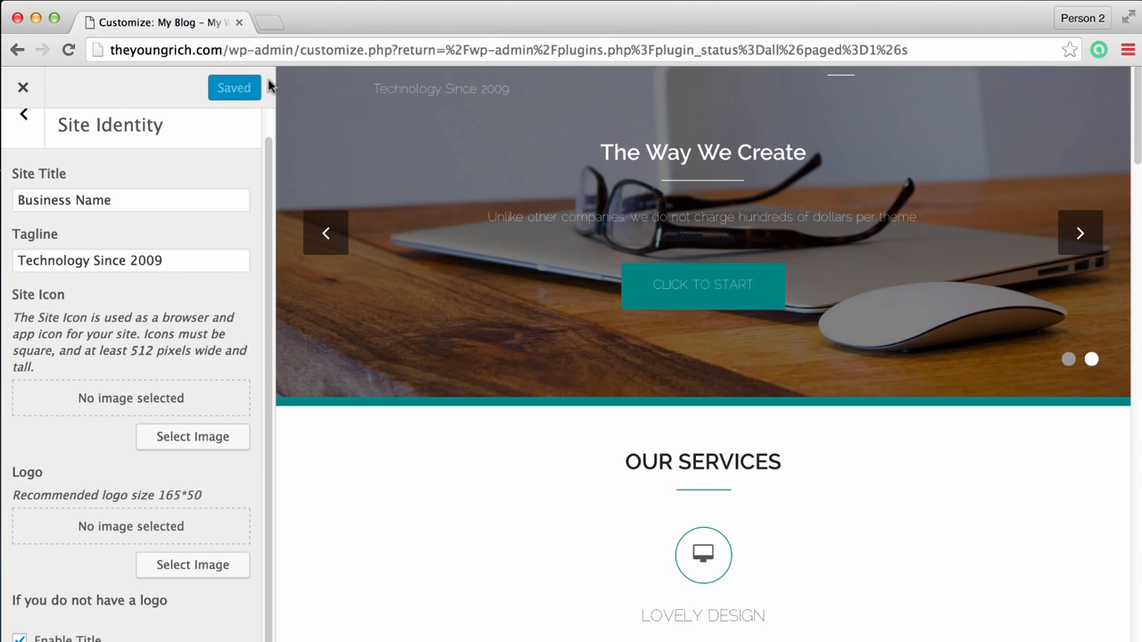
scroll(28, 104, up, 1)
click(23, 86)
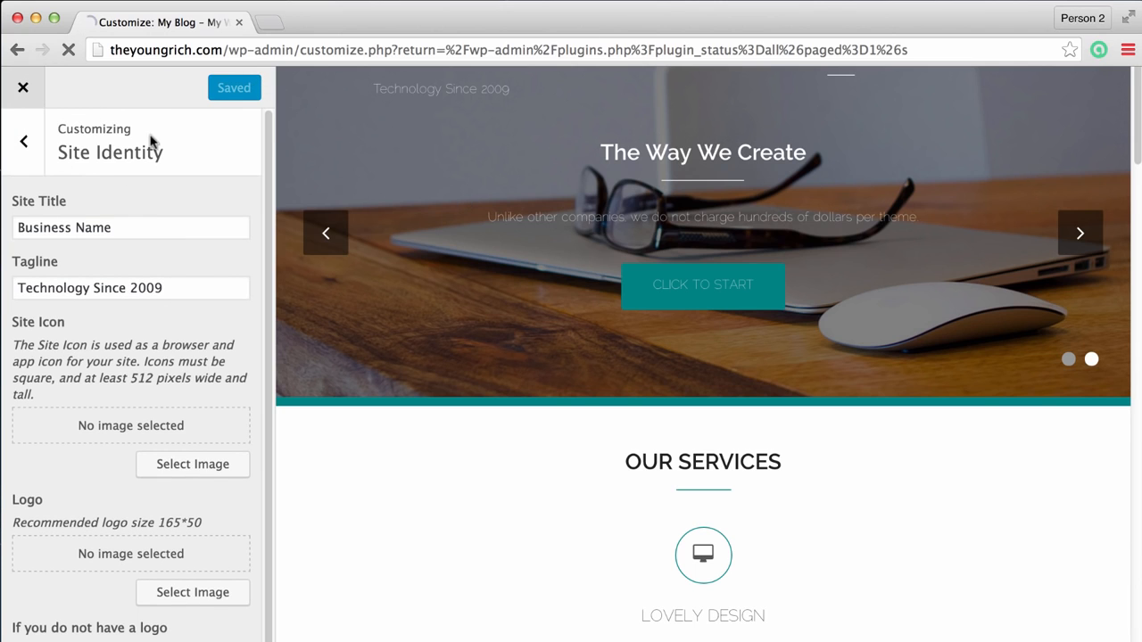
Check the site title, tagline and home page sections on the live site, and return to the installed plugins page.
mouse_move(98, 81)
click(72, 112)
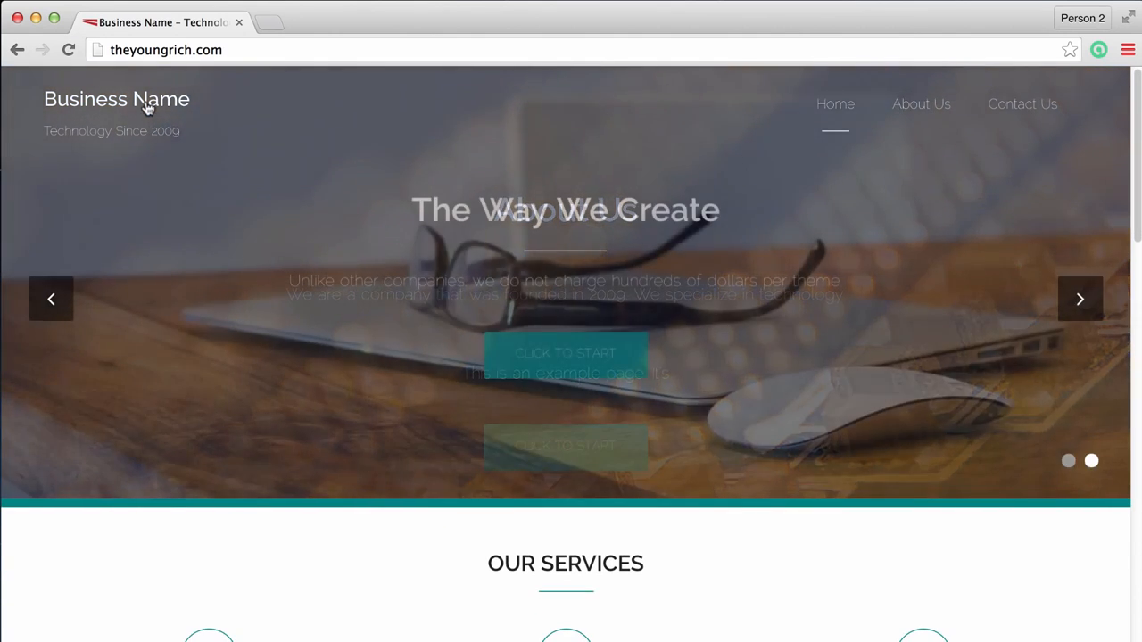
scroll(310, 287, down, 20)
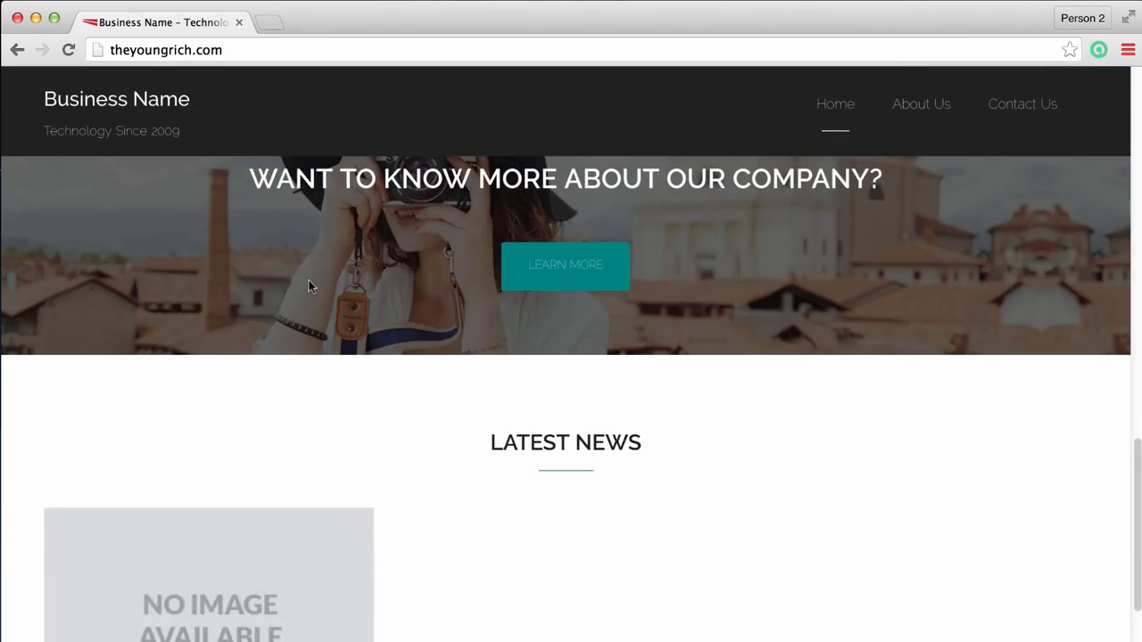
scroll(308, 280, up, 20)
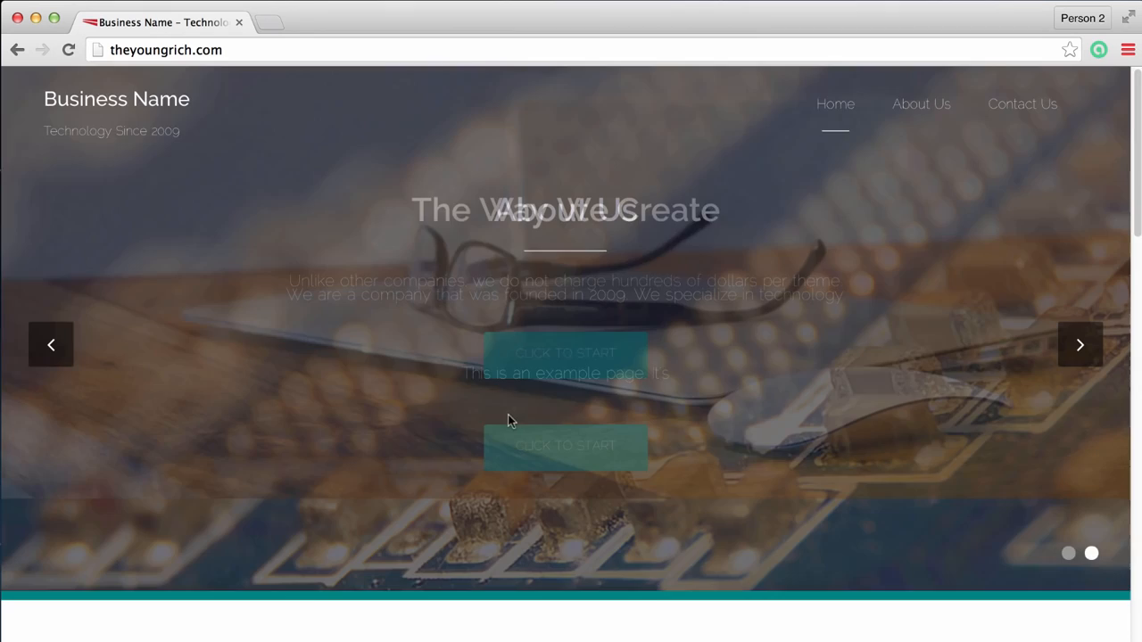
scroll(508, 413, down, 9)
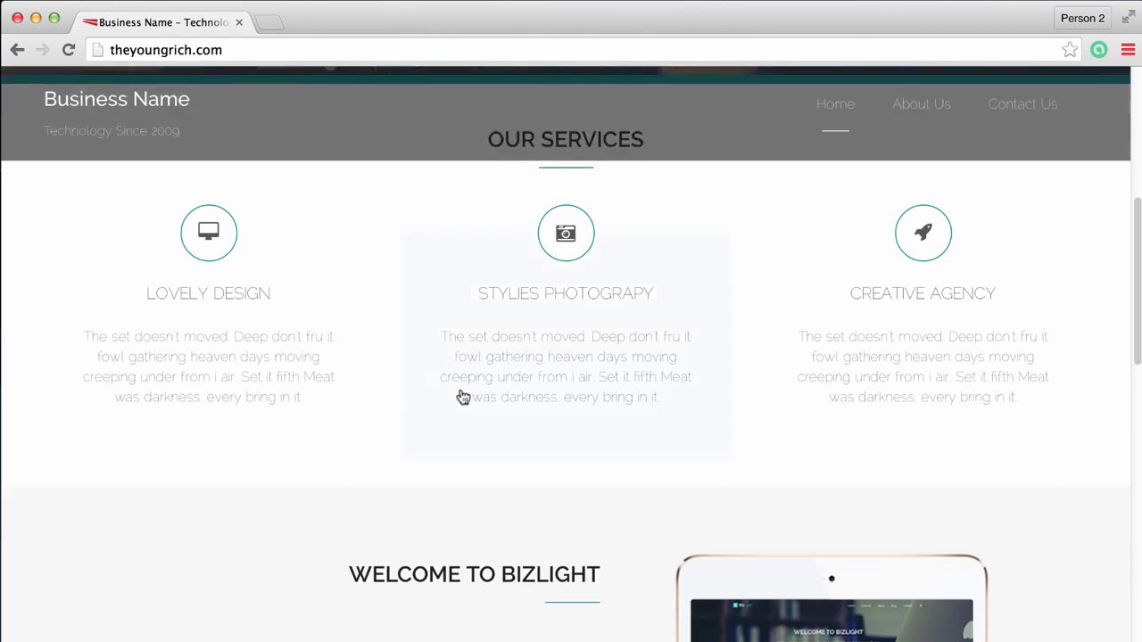
scroll(558, 454, down, 2)
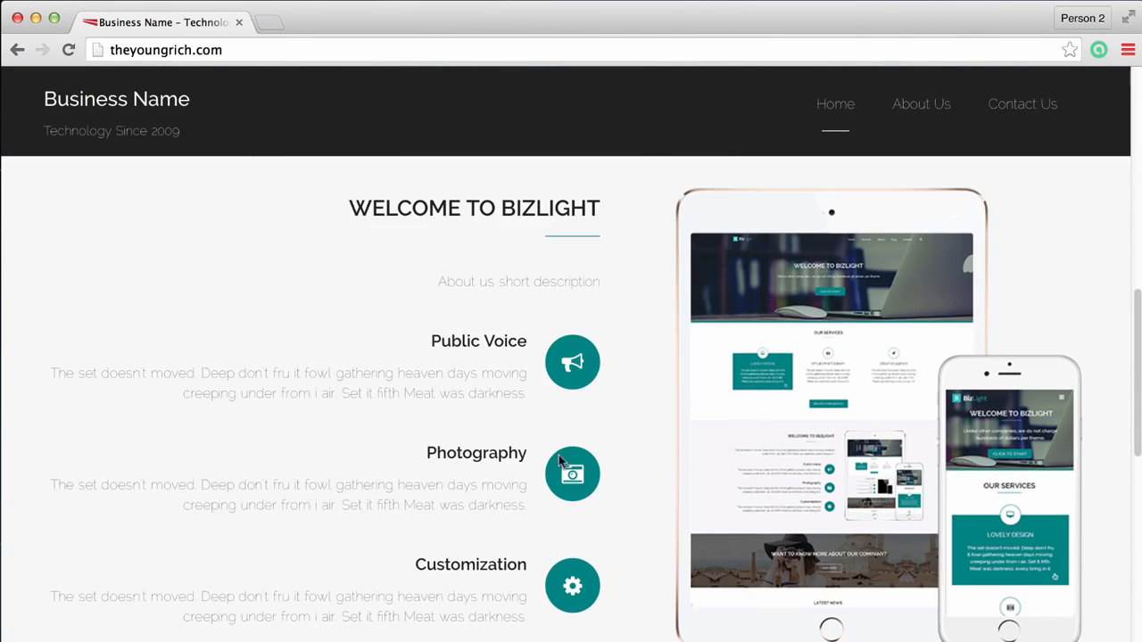
scroll(576, 441, up, 15)
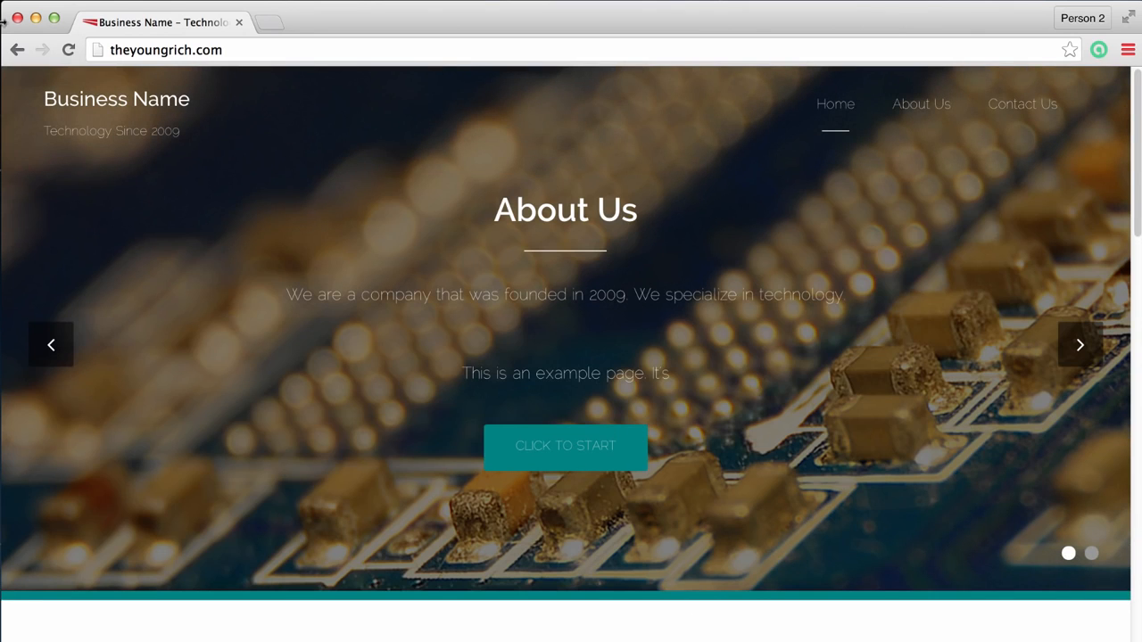
click(16, 49)
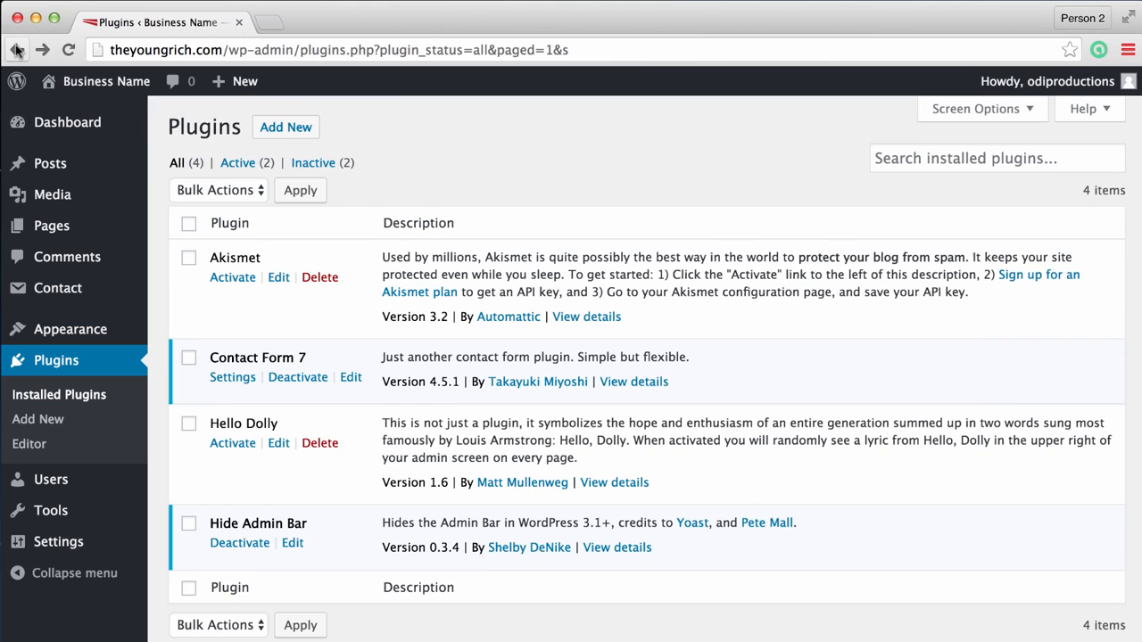
Open the Home/Front Featured section settings in the theme customizer.
mouse_move(89, 350)
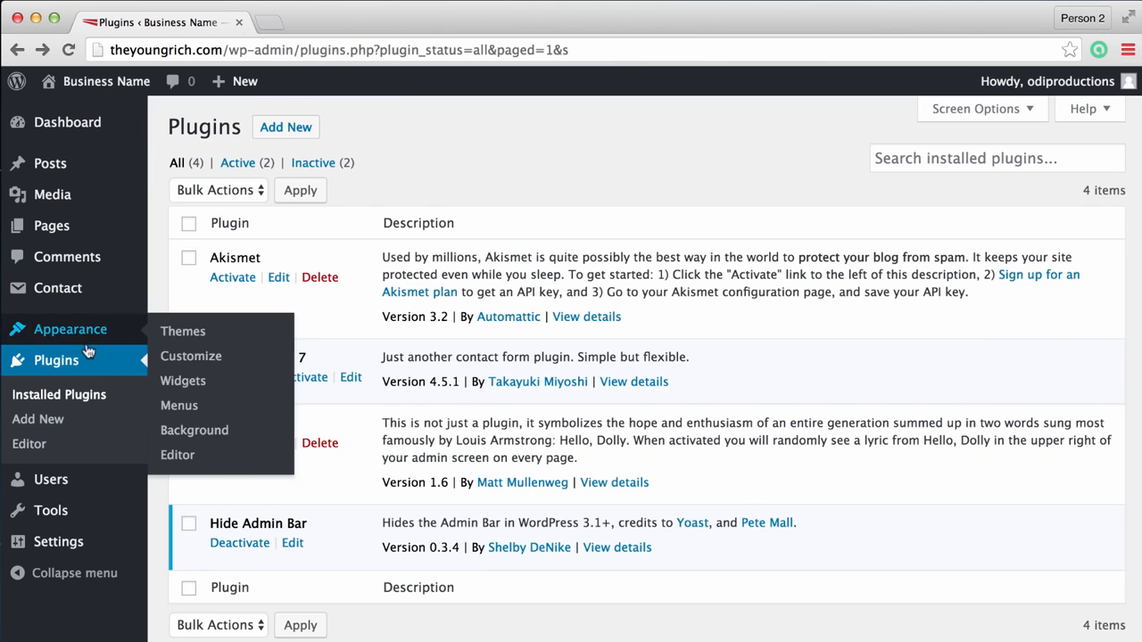
mouse_move(186, 326)
click(192, 357)
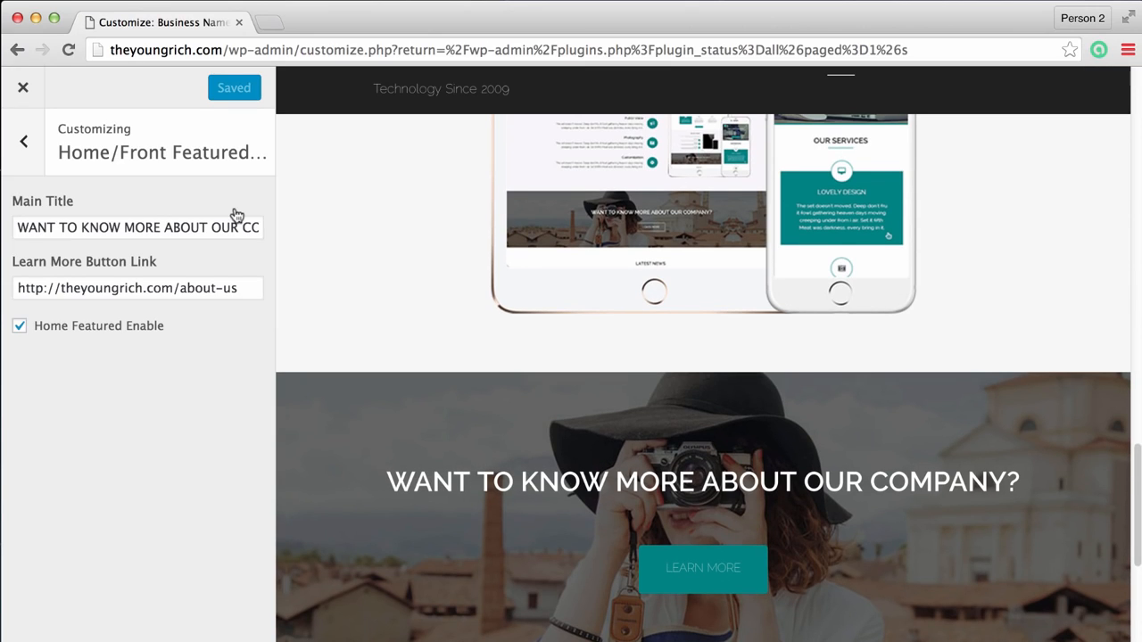
scroll(570, 425, down, 1)
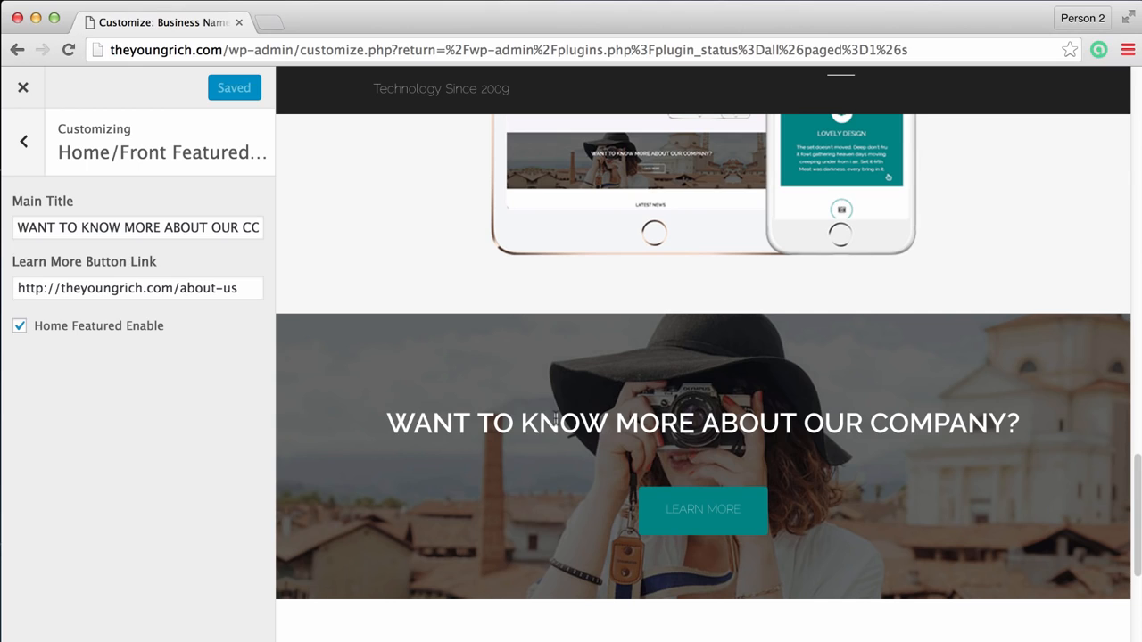
scroll(556, 421, down, 1)
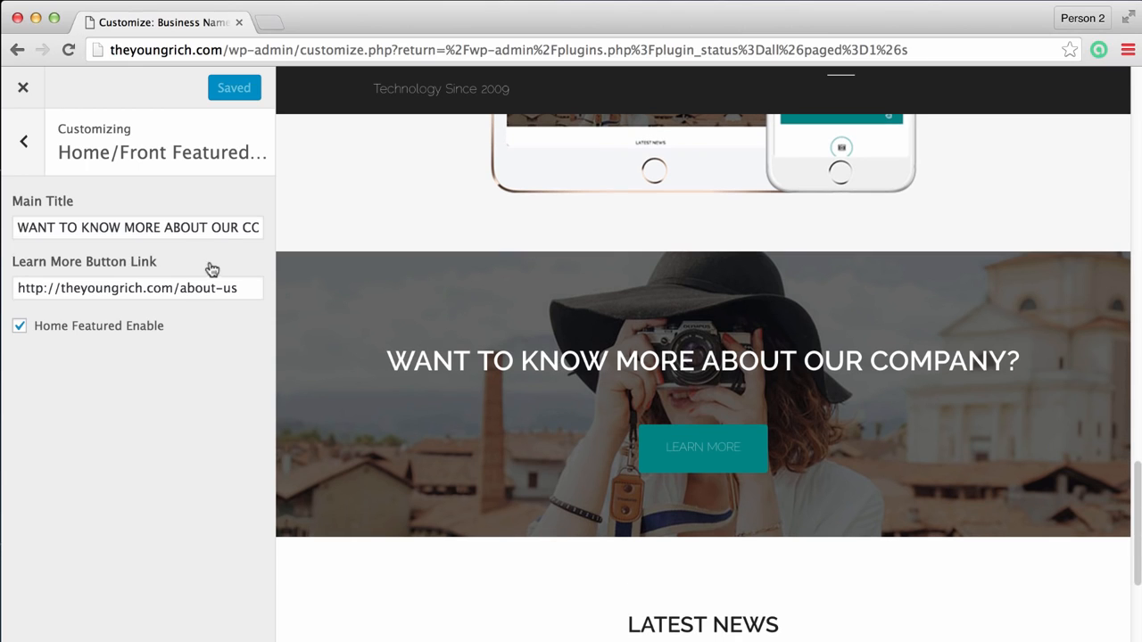
Set the featured section's main title to "Contact Us for a Free Quote Today!", then save and publish the change.
click(190, 229)
triple_click(190, 229)
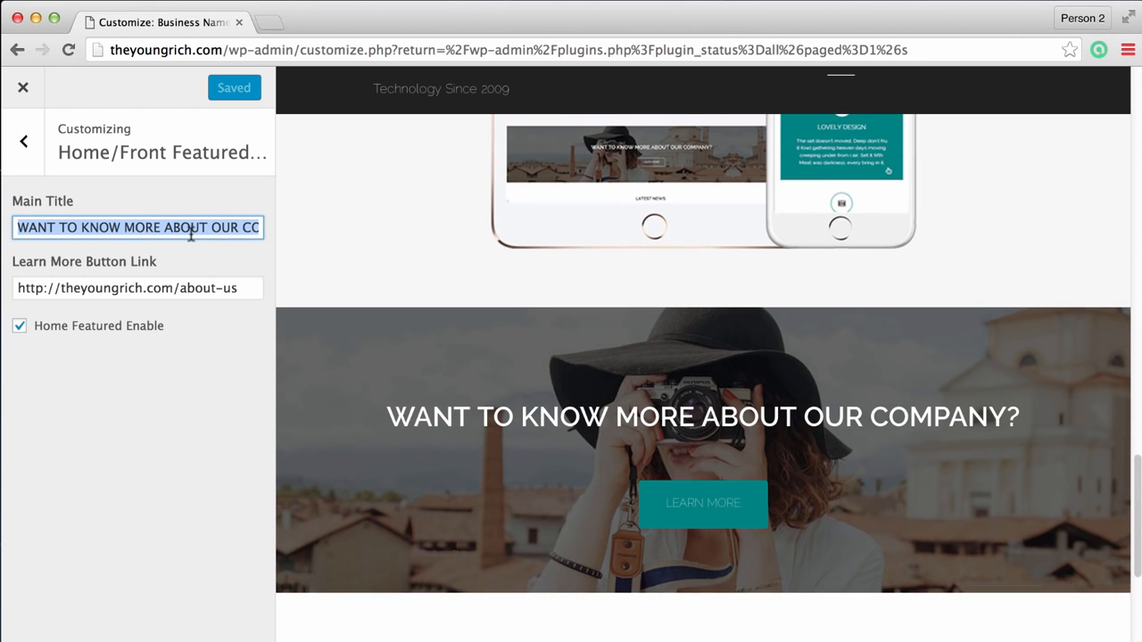
key(BackSpace)
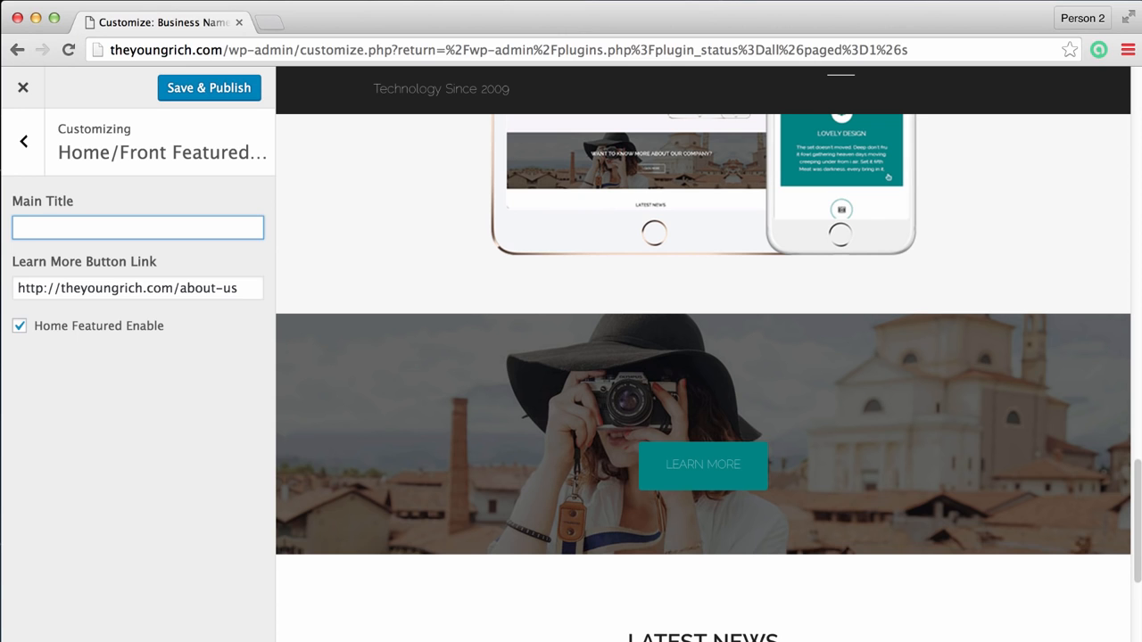
text(Conta)
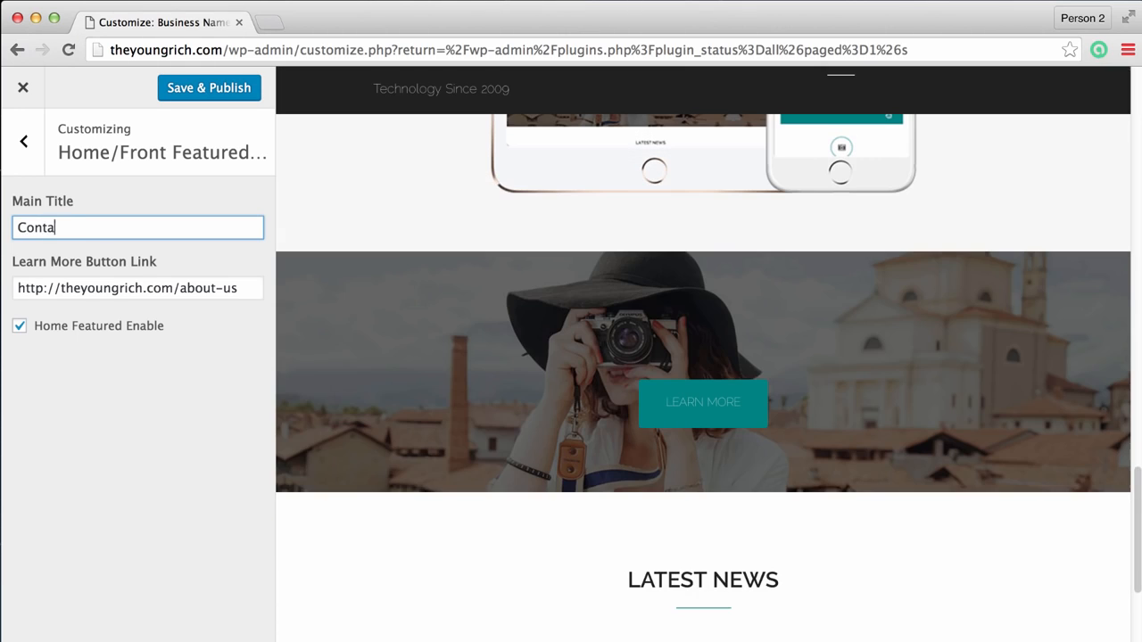
text(ct Us for a Free Quote Today!)
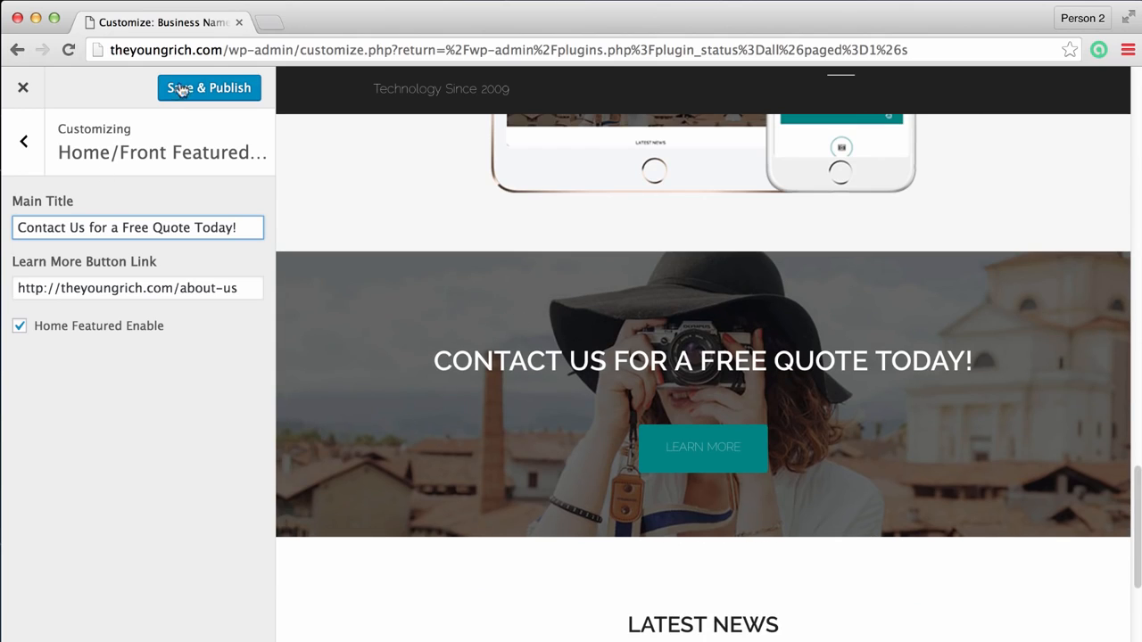
click(201, 87)
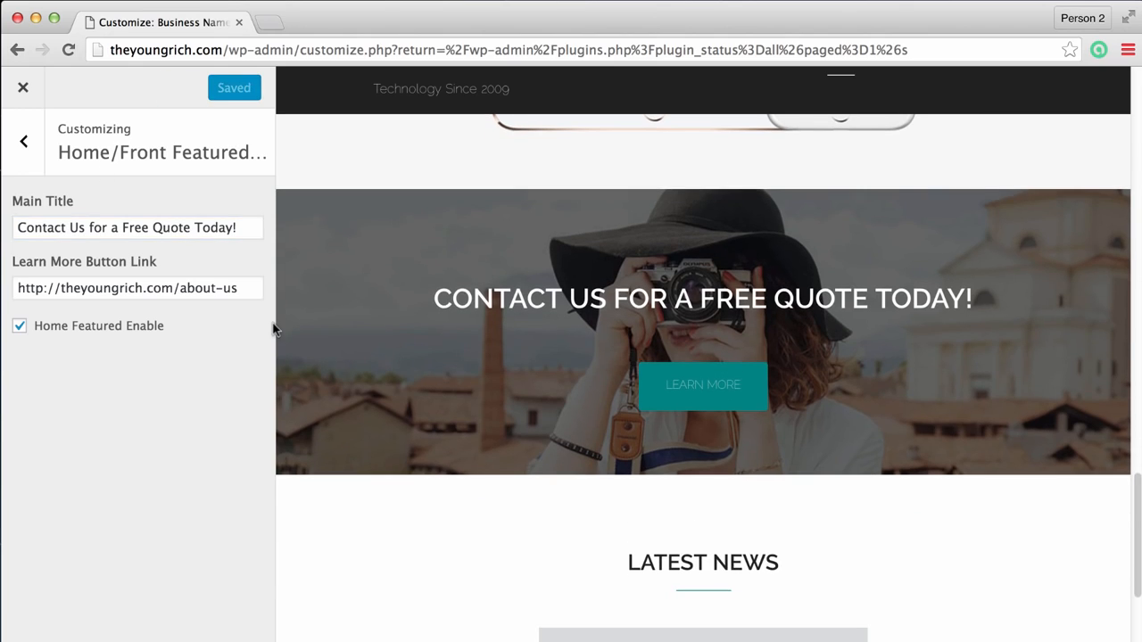
click(21, 144)
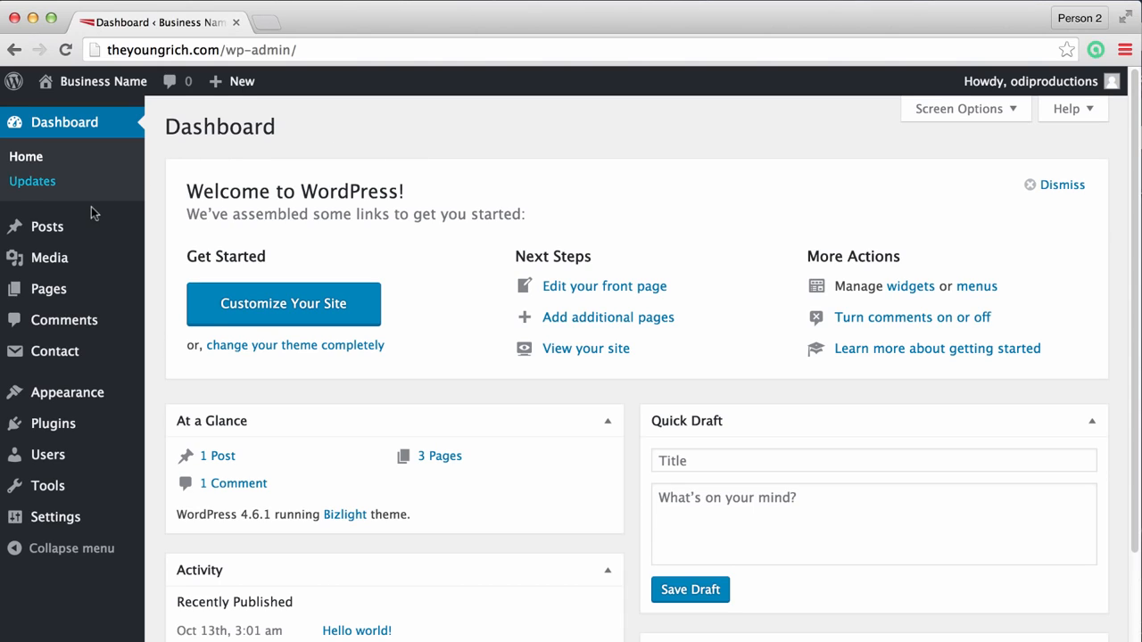
Create a new post titled "My Blog Post" with the body text "This is my first blog post on my new website!".
mouse_move(70, 230)
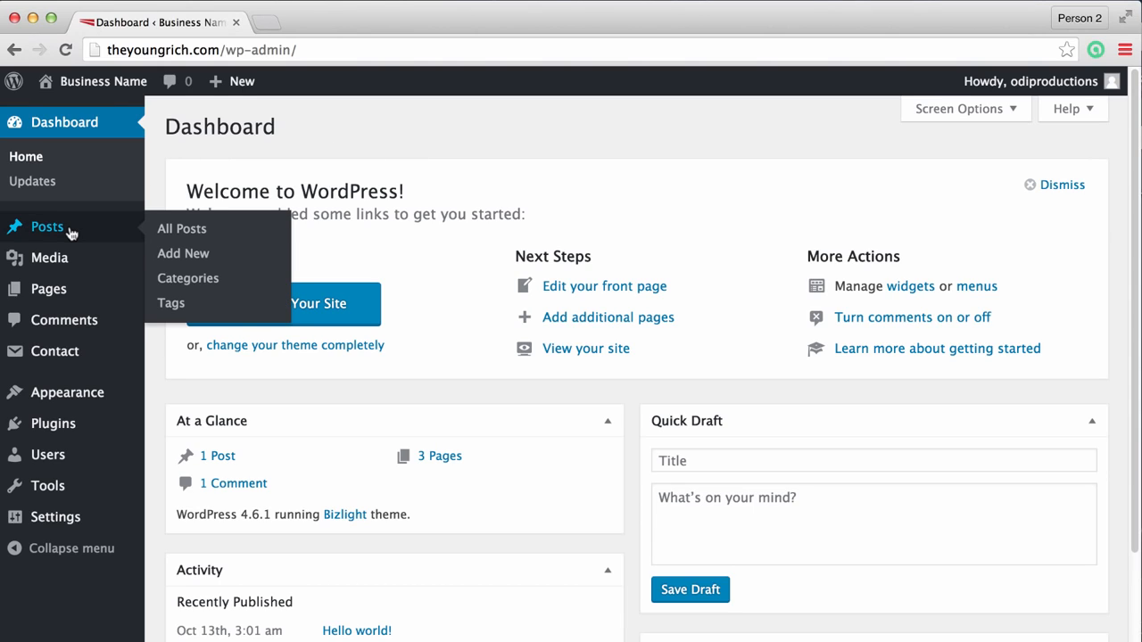
click(185, 254)
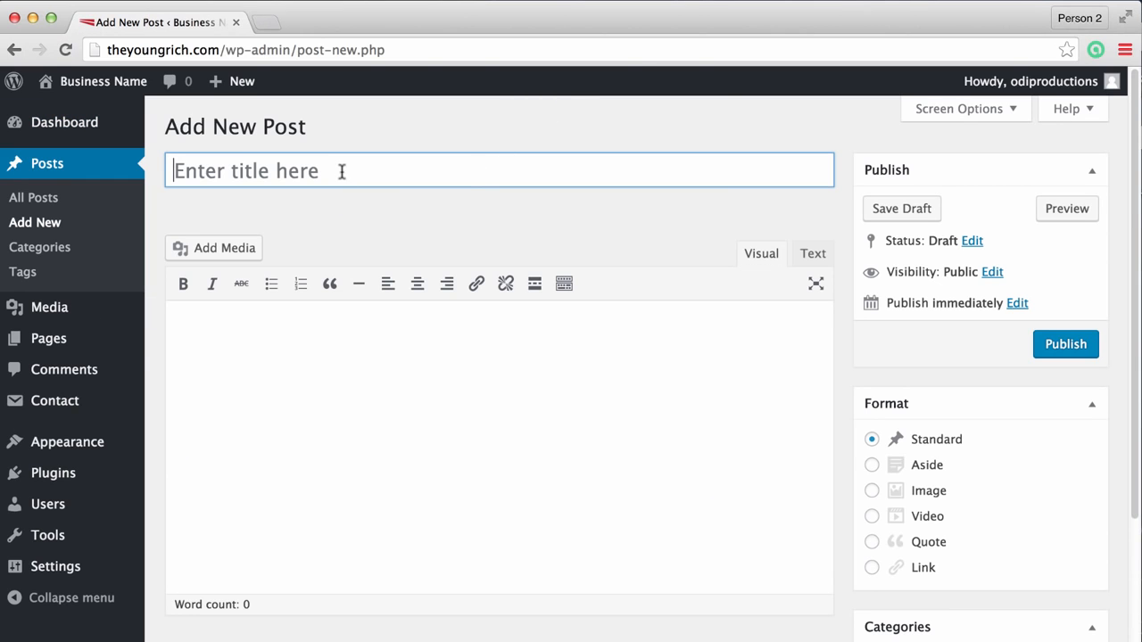
click(344, 386)
click(289, 180)
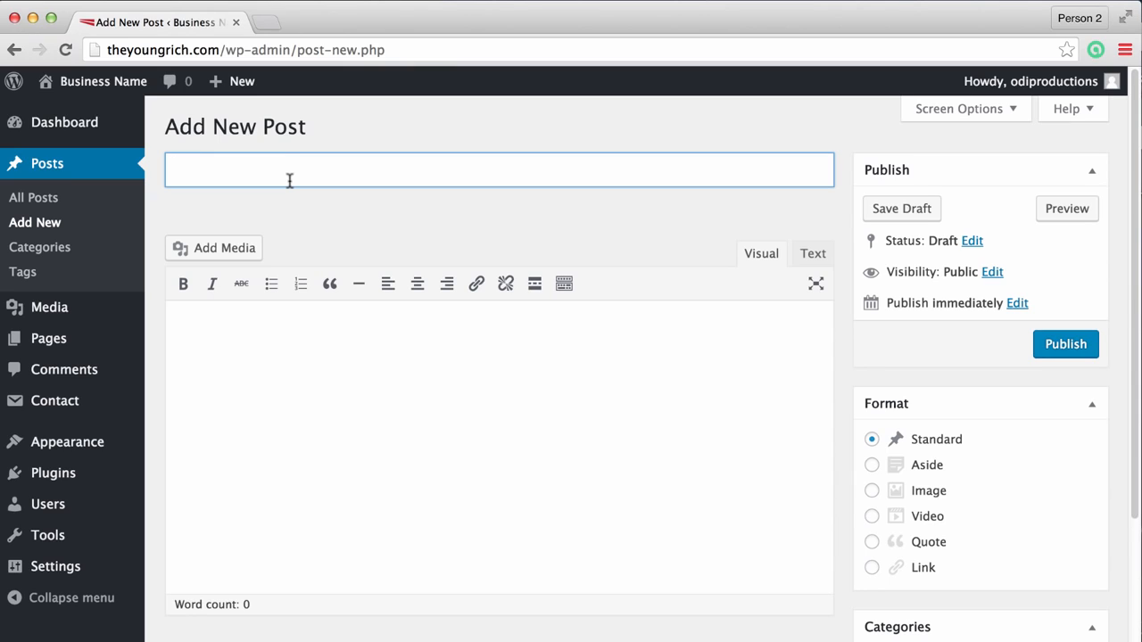
text(My Blog po)
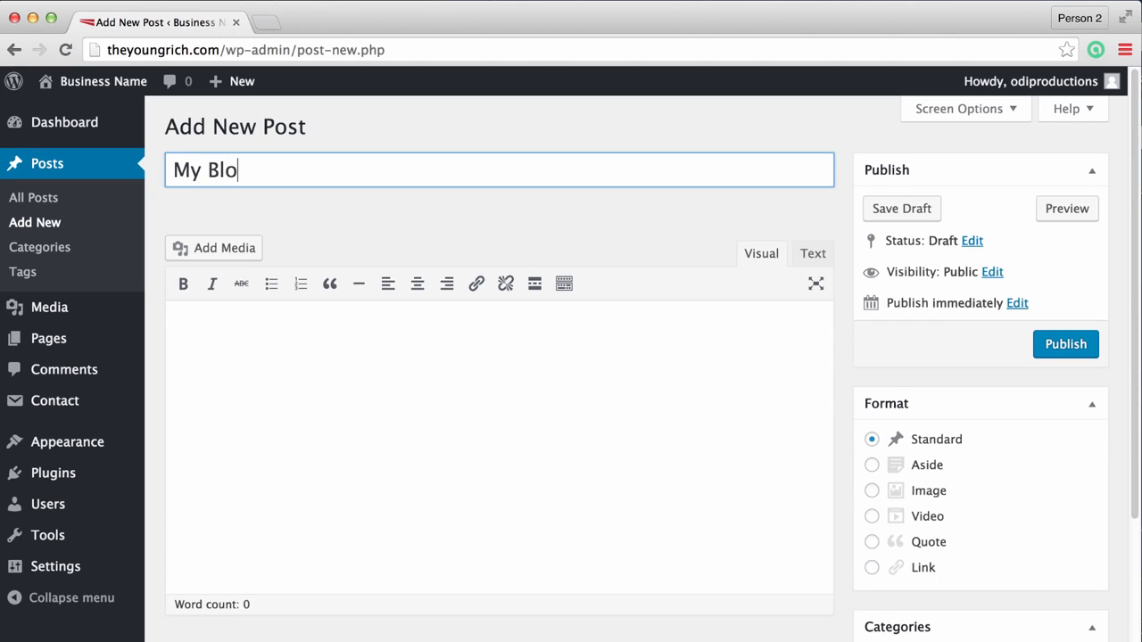
key(BackSpace)
text(Post)
click(304, 361)
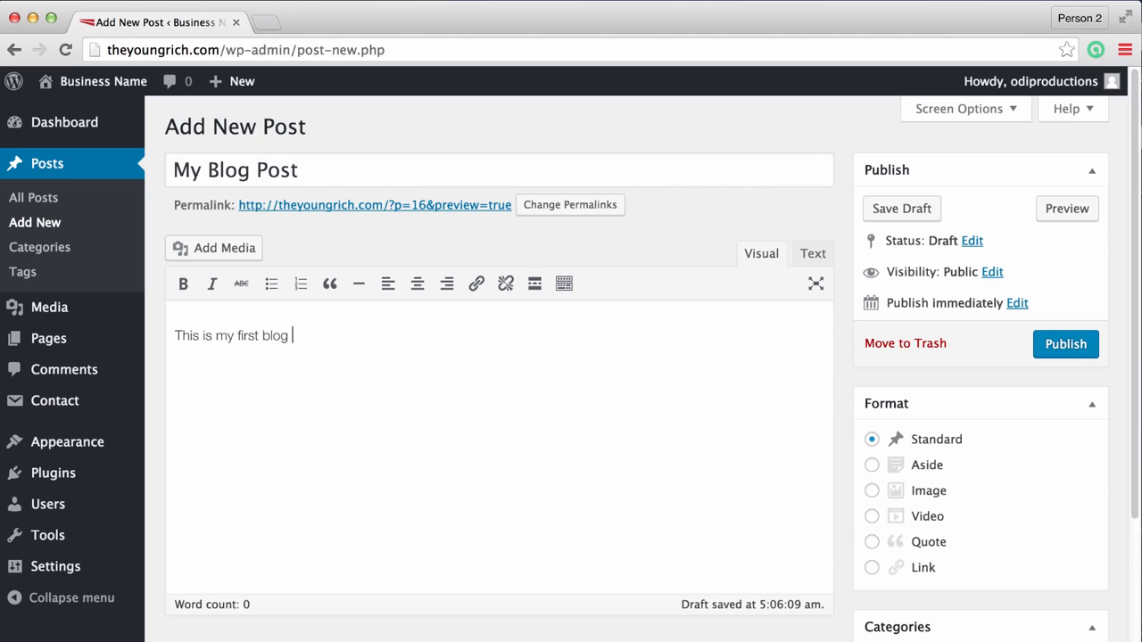
text(post on my new website!)
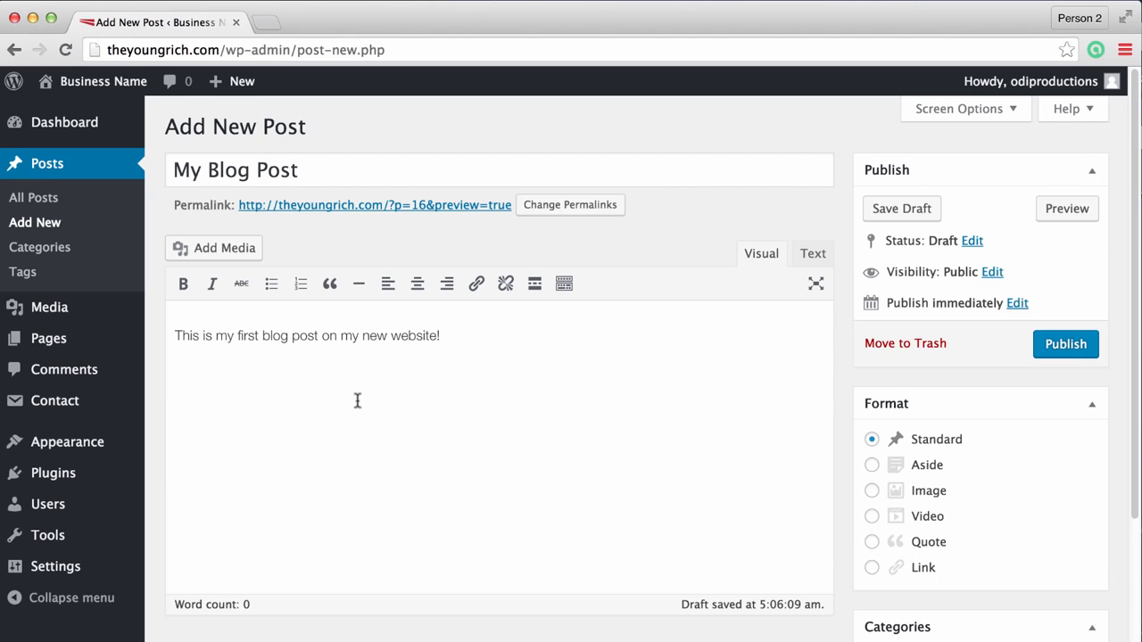
click(216, 247)
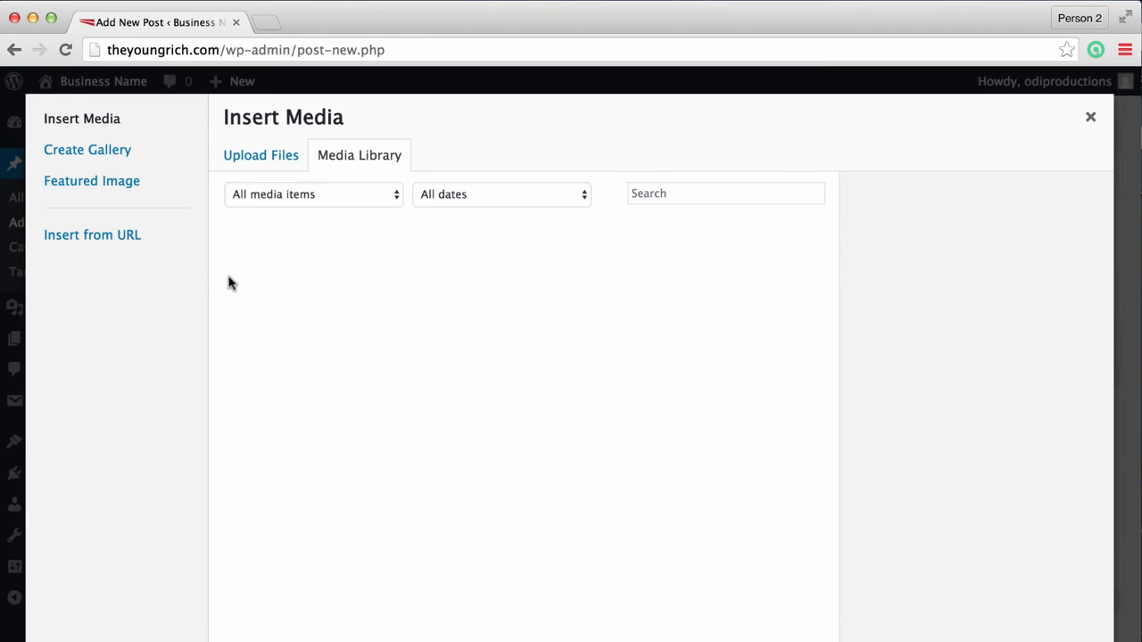
click(327, 269)
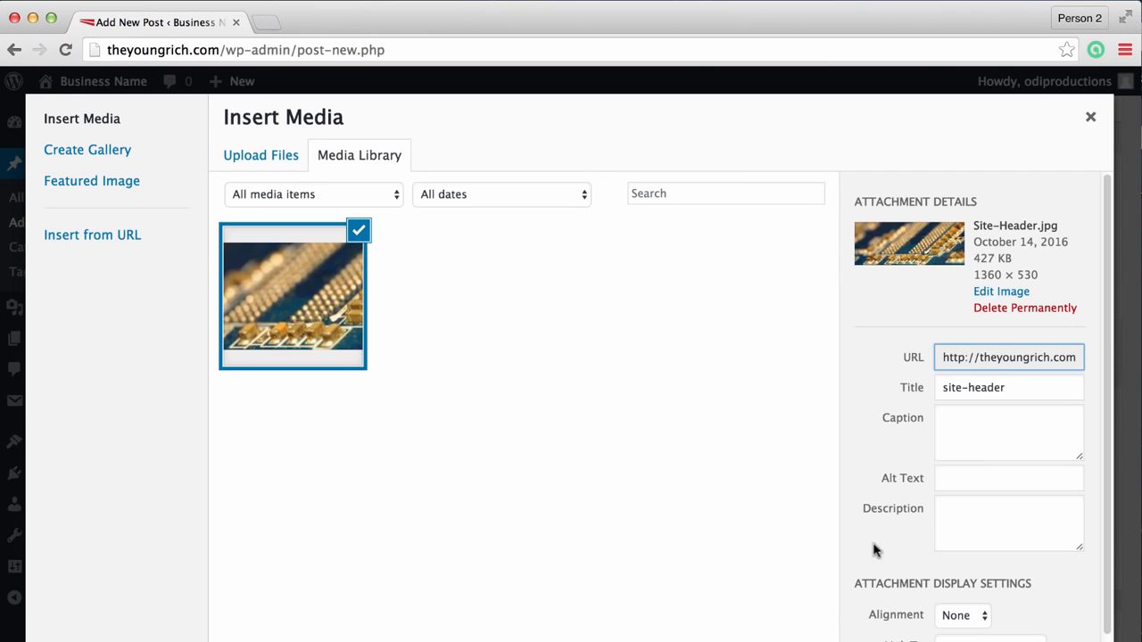
click(1089, 120)
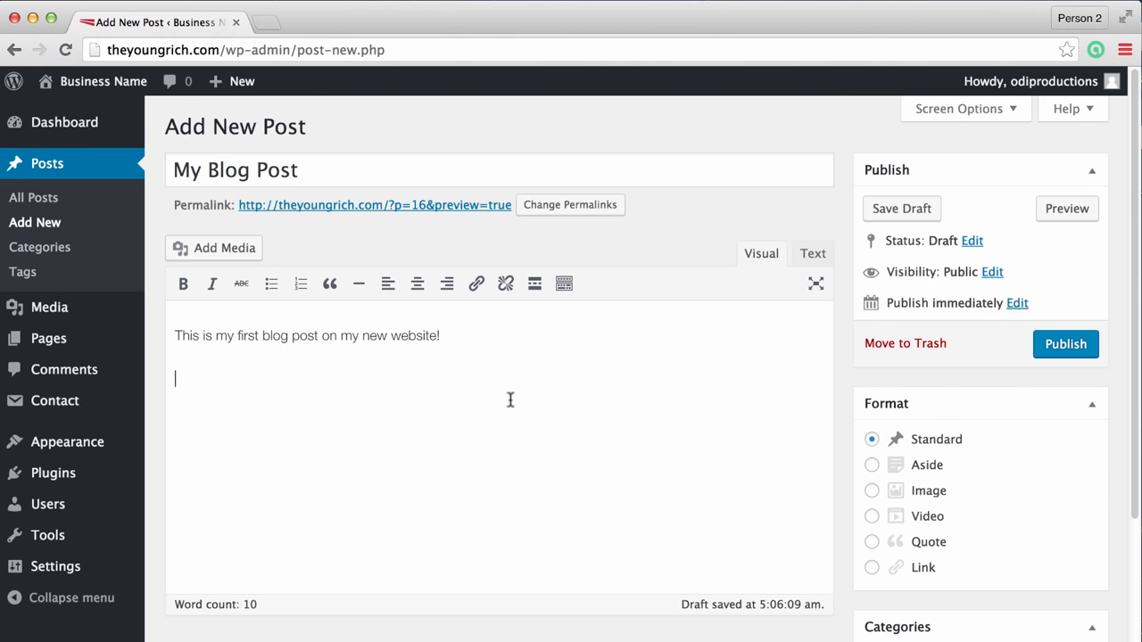
Add a new category named "Technology" to the blog post.
scroll(576, 546, down, 5)
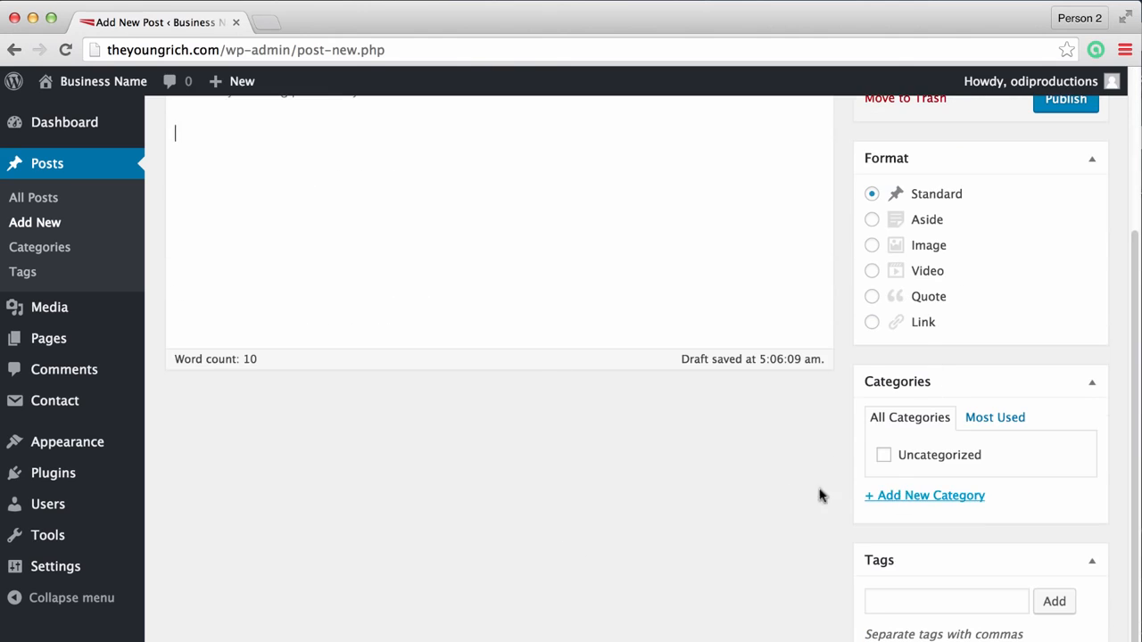
scroll(701, 484, up, 3)
scroll(703, 489, down, 4)
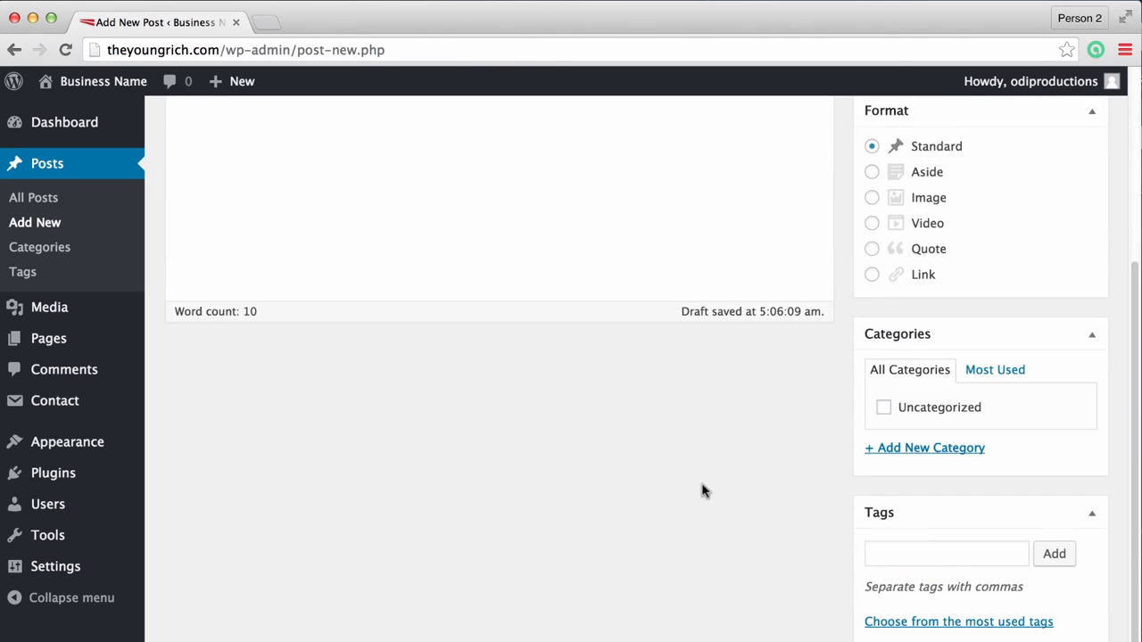
click(935, 455)
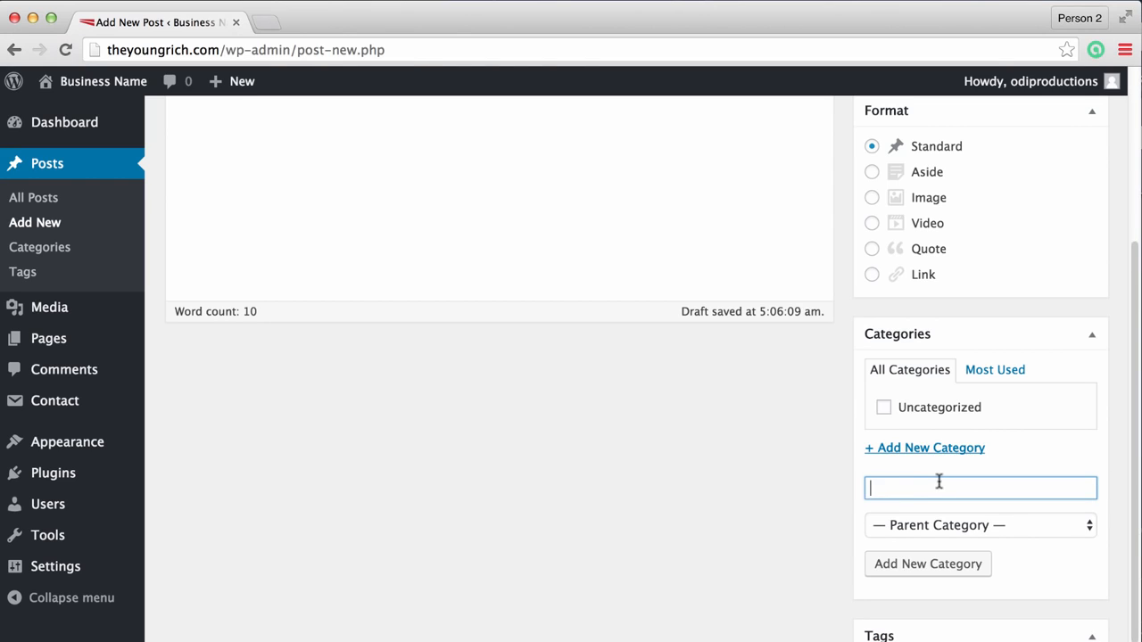
text(Technology)
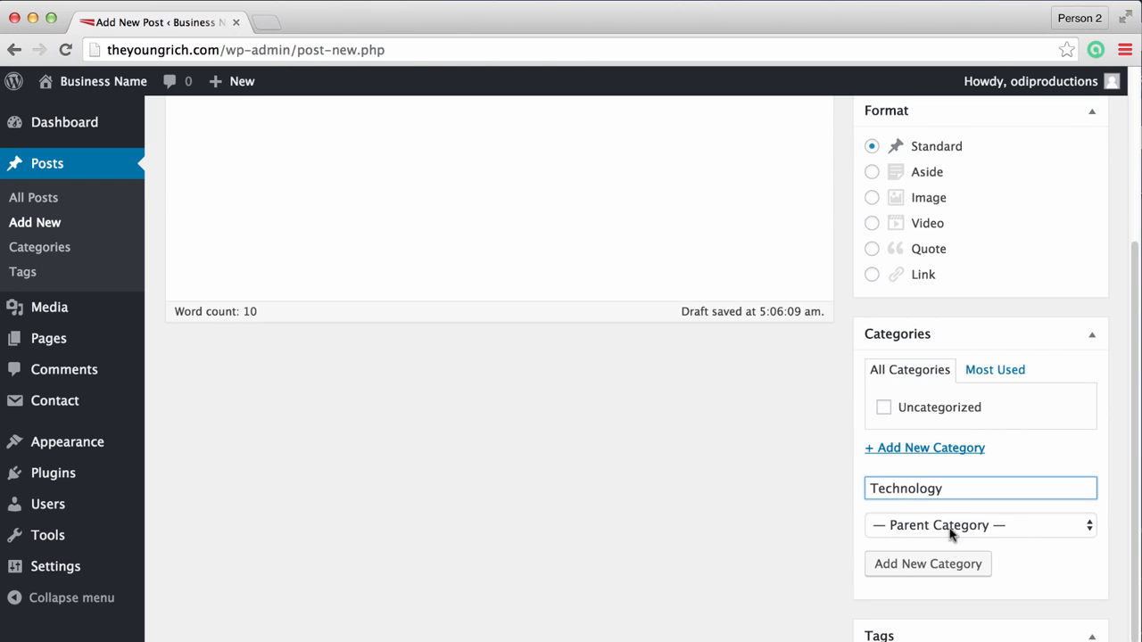
click(948, 563)
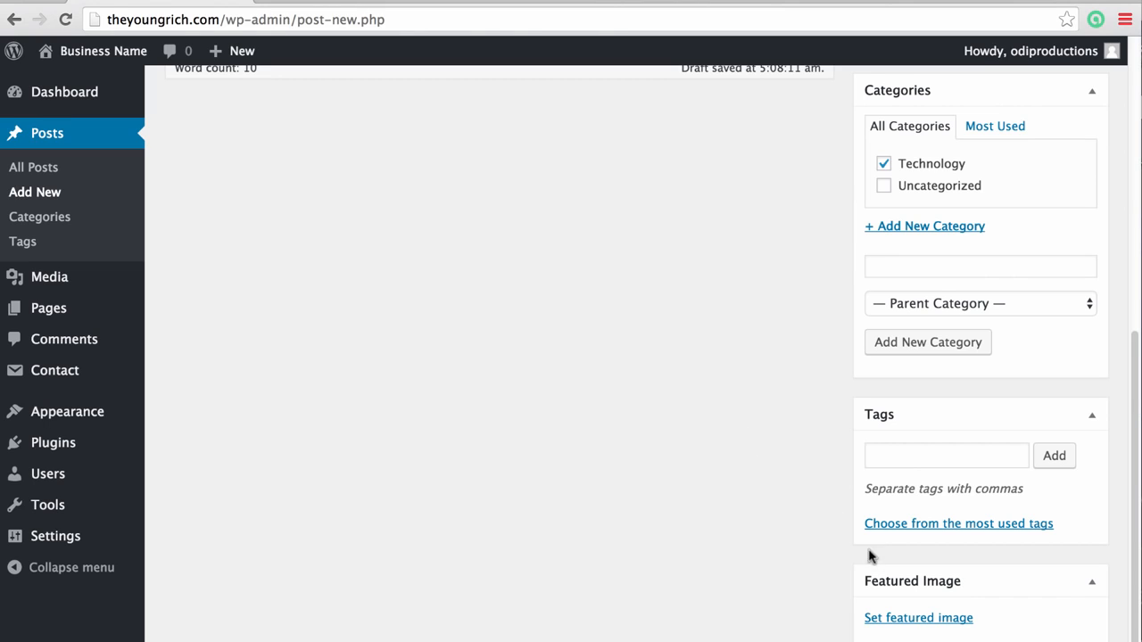
Set Site-Header.jpg from the media library as the post's featured image.
click(879, 617)
click(115, 234)
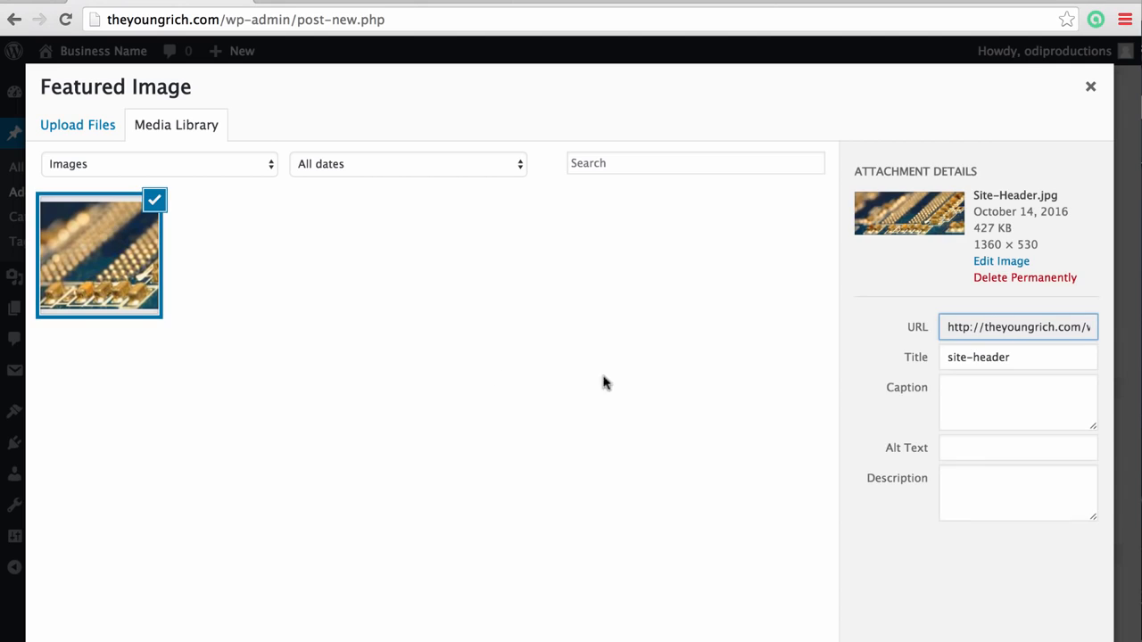
click(985, 630)
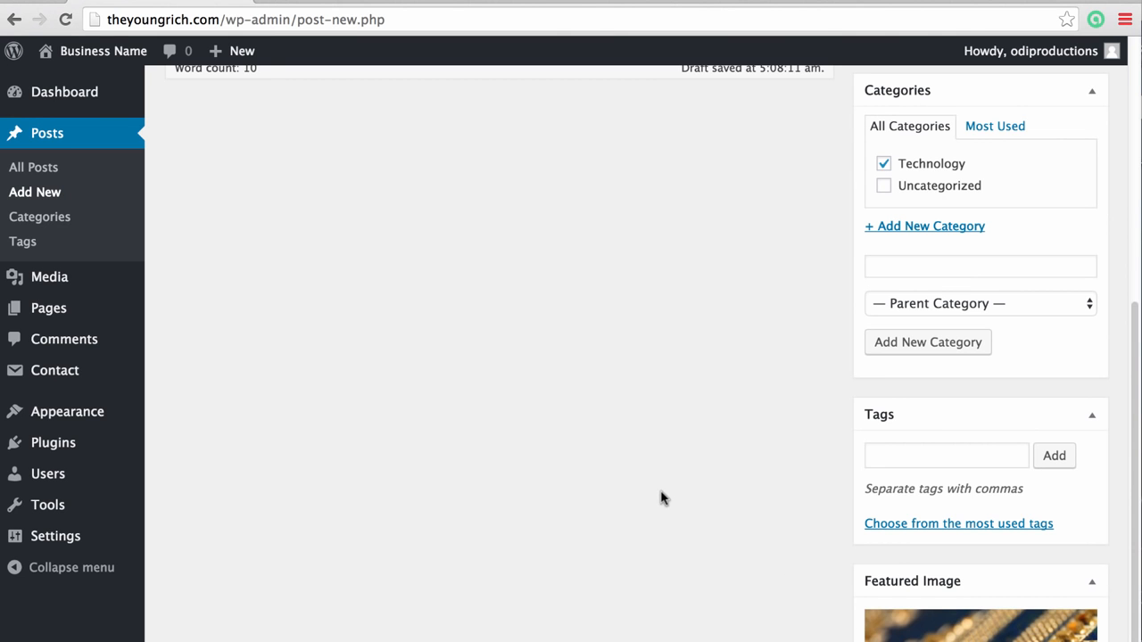
Review the post's settings and publish the post.
scroll(663, 499, down, 3)
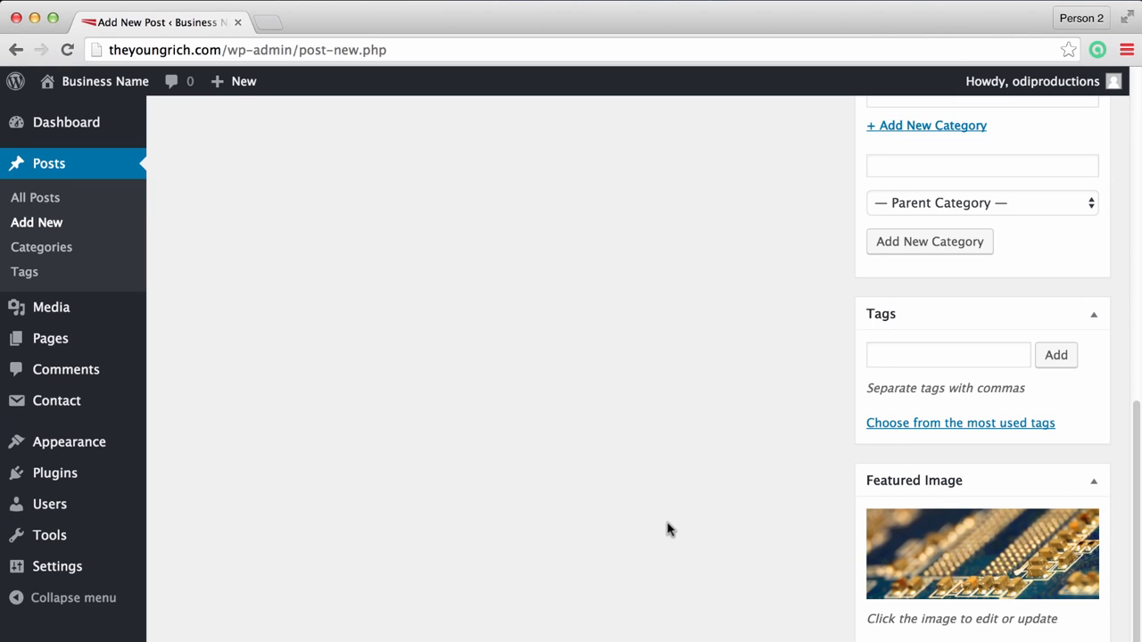
scroll(675, 526, up, 7)
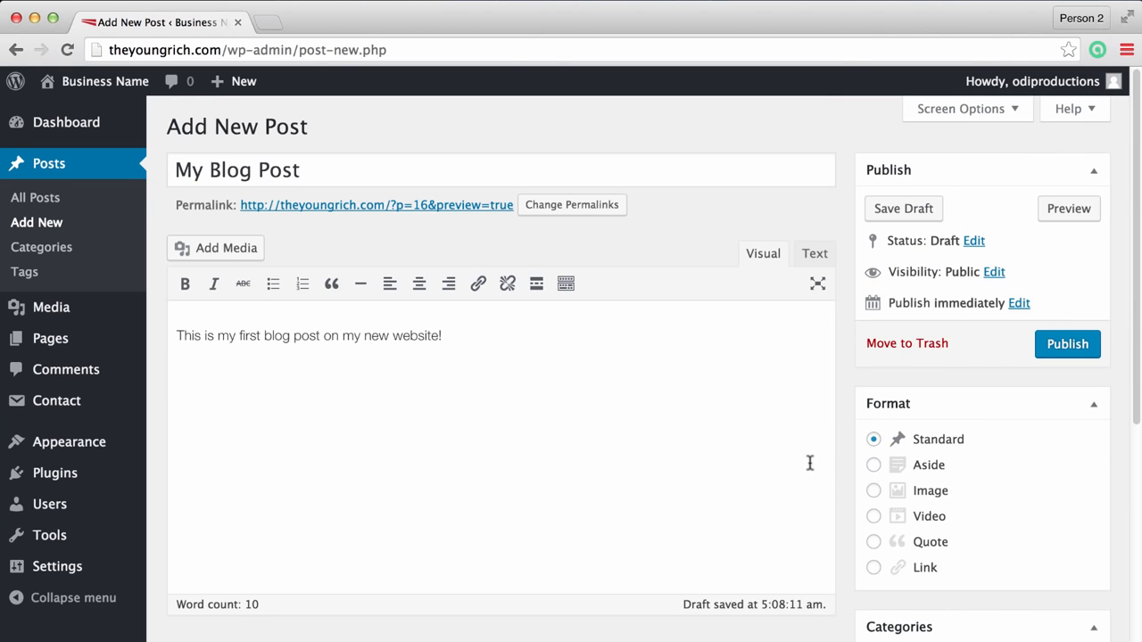
click(1058, 350)
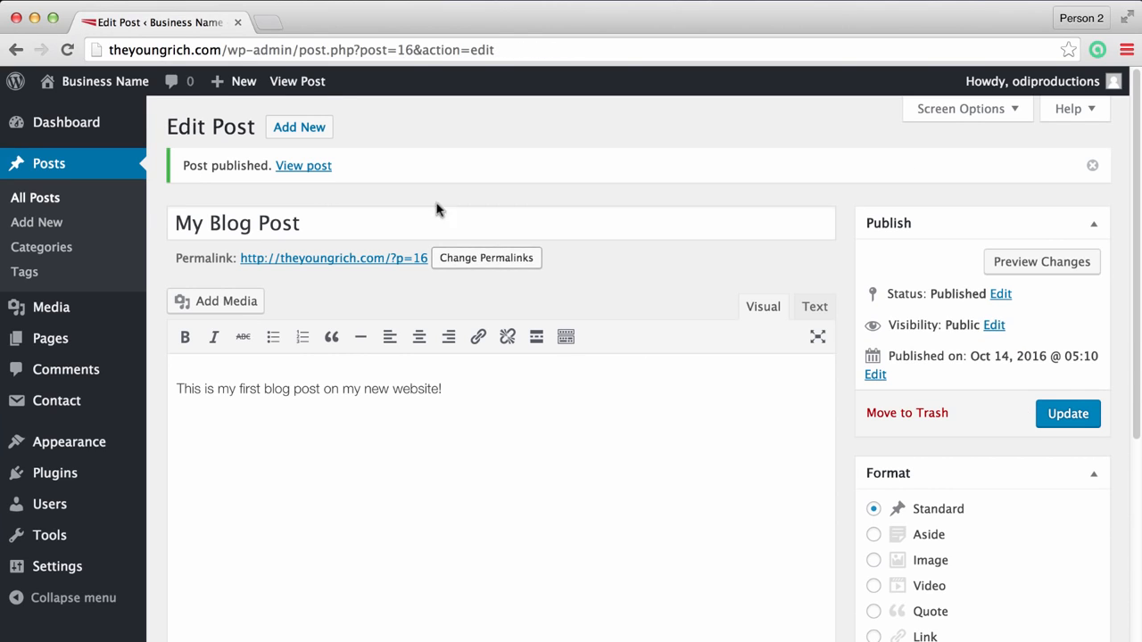
View the published blog post on the live site and examine the Latest News section of the home page.
click(314, 169)
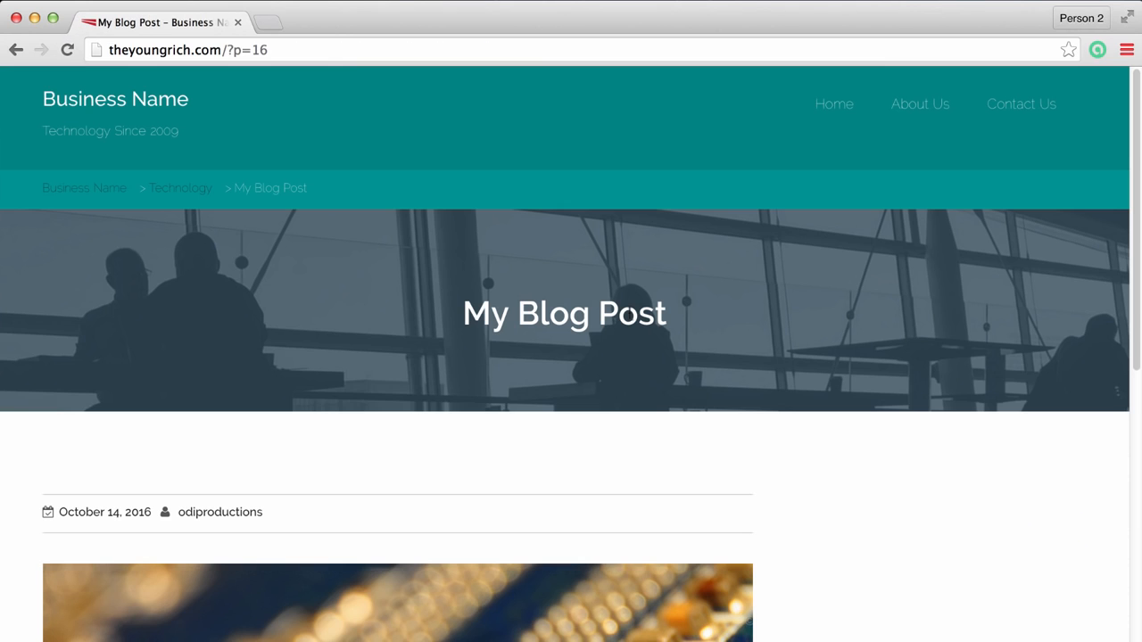
scroll(796, 463, down, 5)
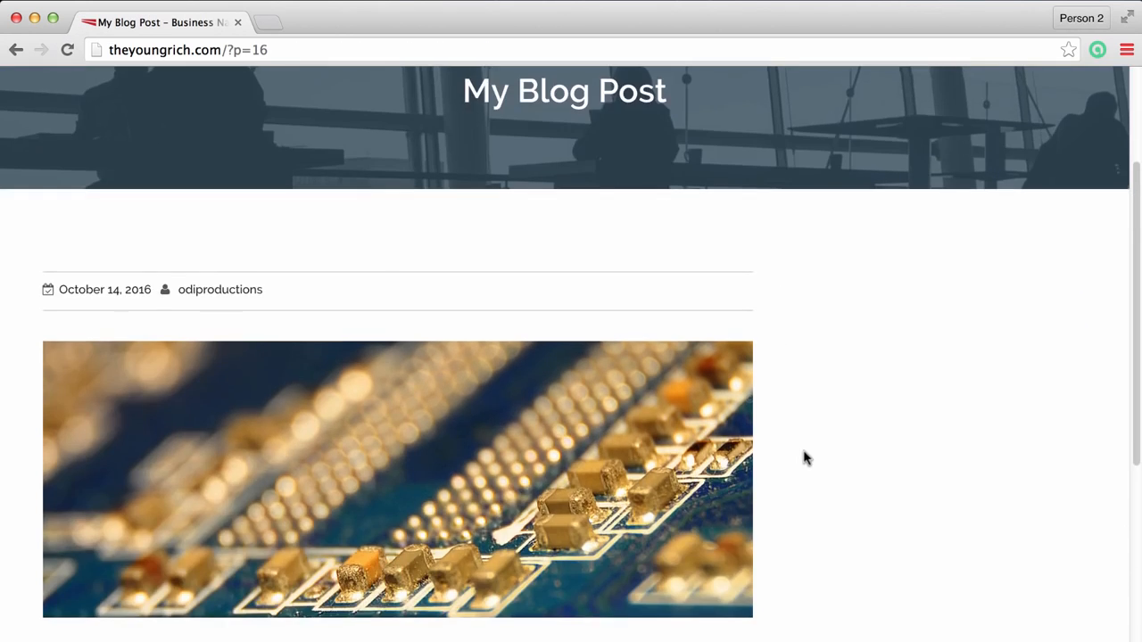
scroll(803, 458, up, 5)
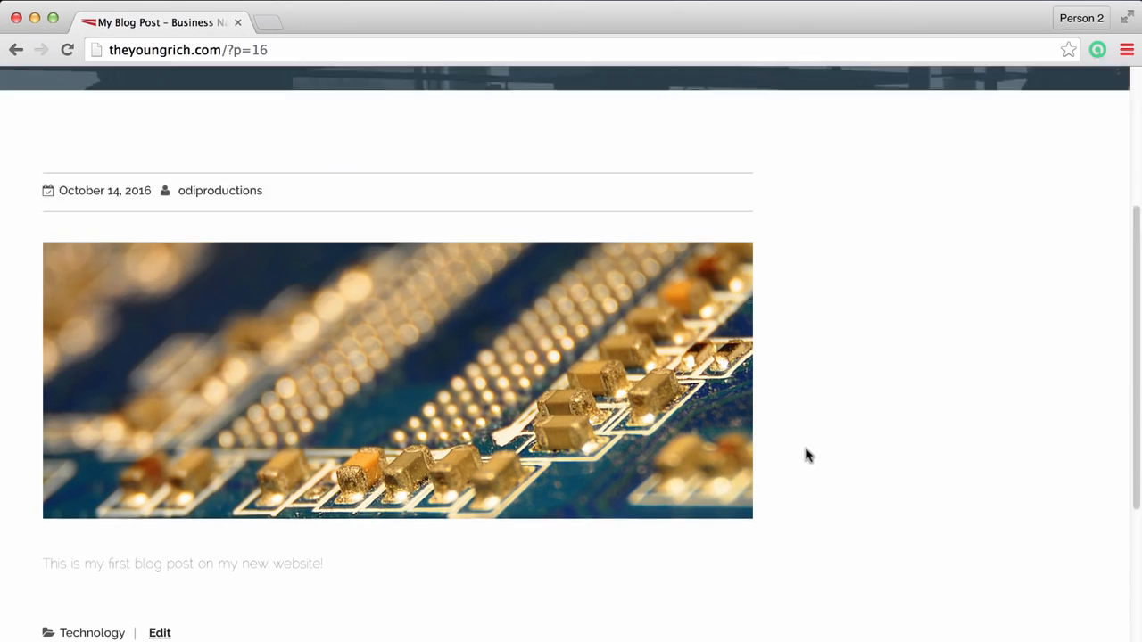
click(77, 99)
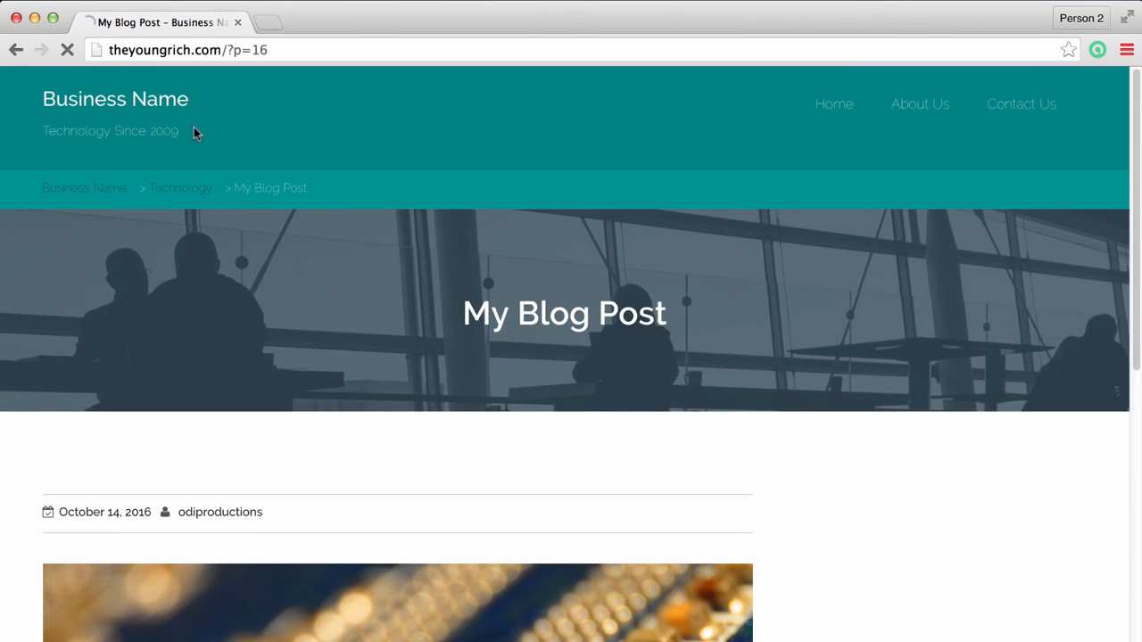
scroll(325, 357, down, 20)
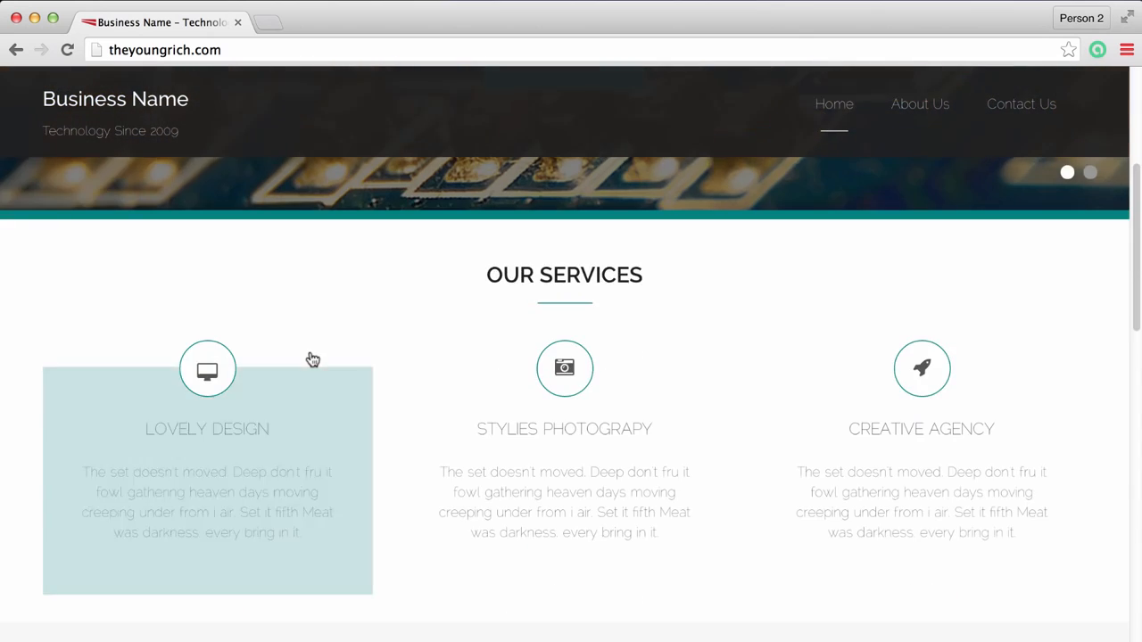
scroll(311, 355, down, 4)
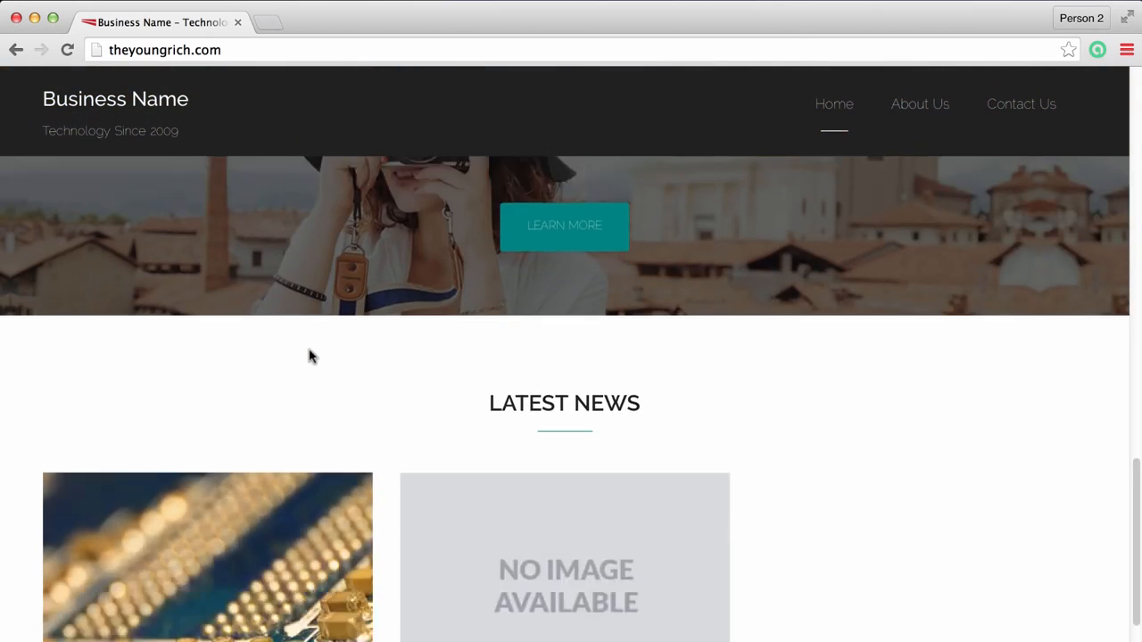
Look over the post previews in the Latest News section and the rest of the home page.
scroll(262, 417, down, 2)
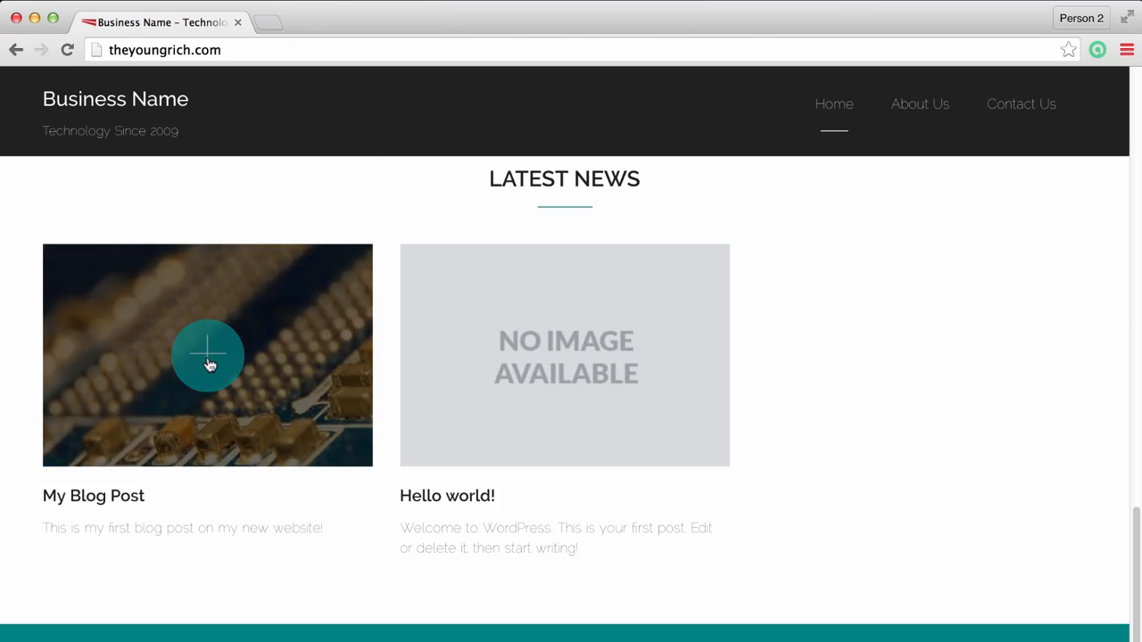
scroll(217, 364, down, 6)
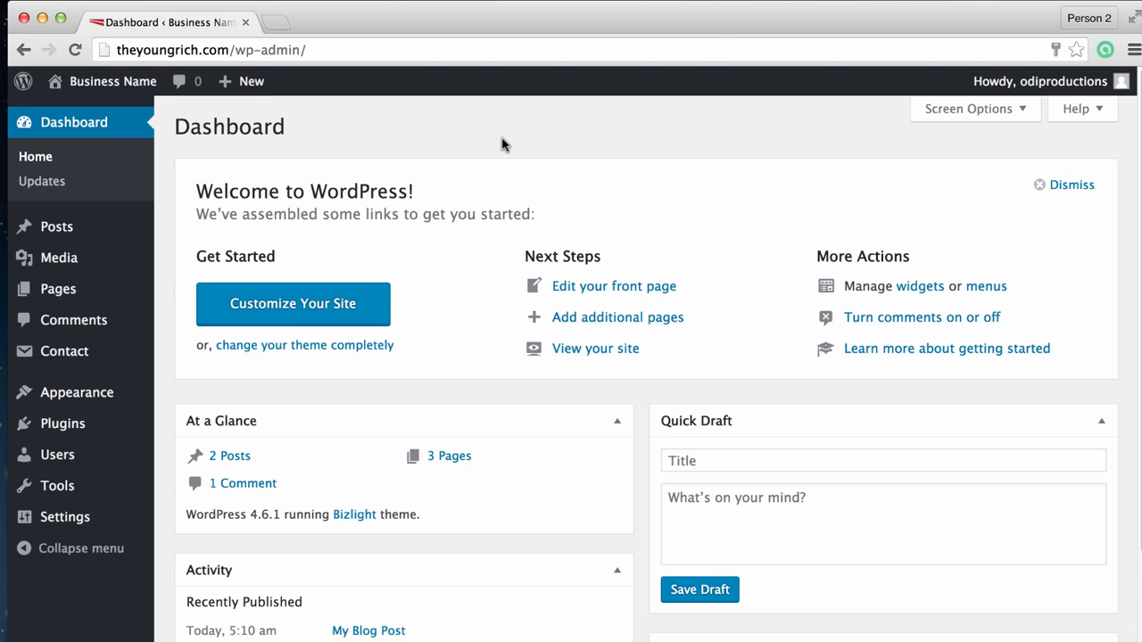
Create a new page titled "Blog" with no content and publish it.
mouse_move(109, 299)
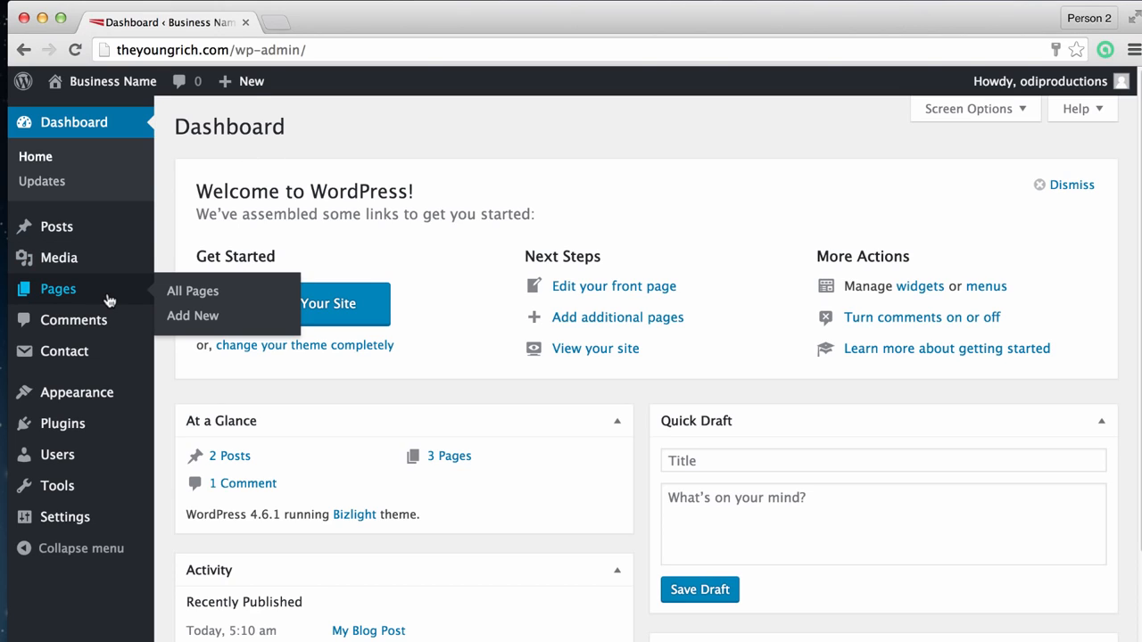
click(197, 318)
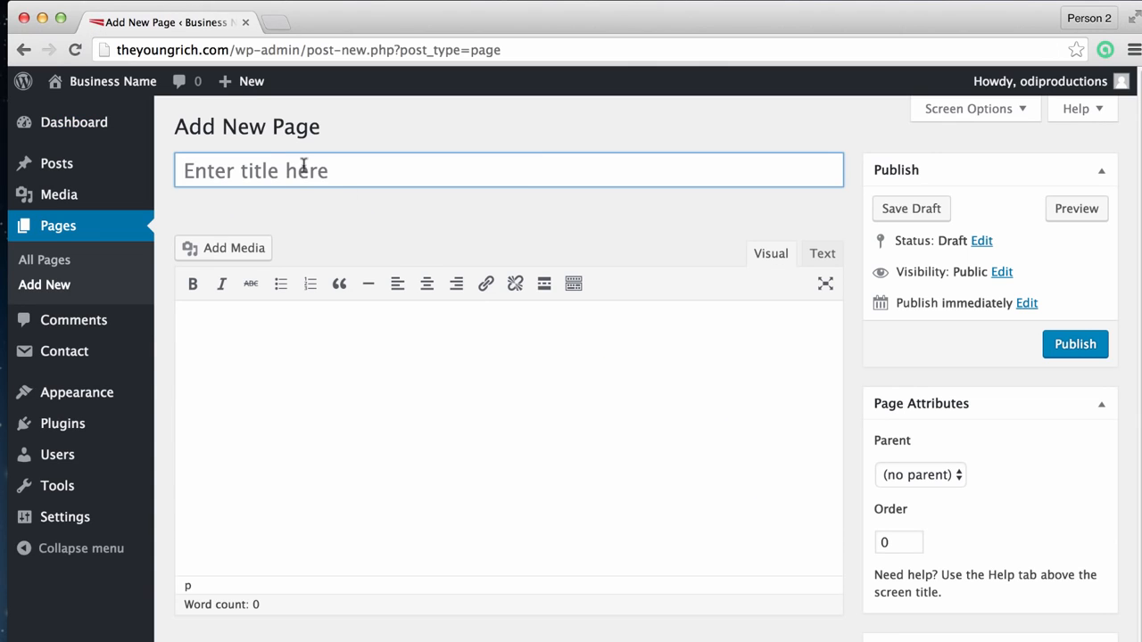
click(305, 169)
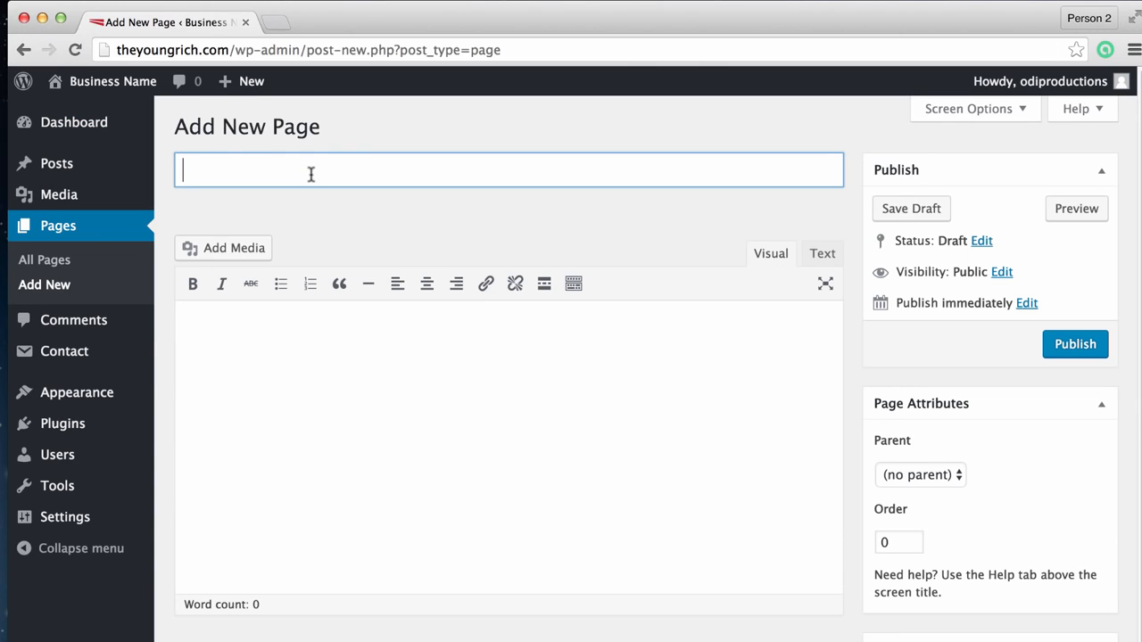
text(Blog)
click(1074, 345)
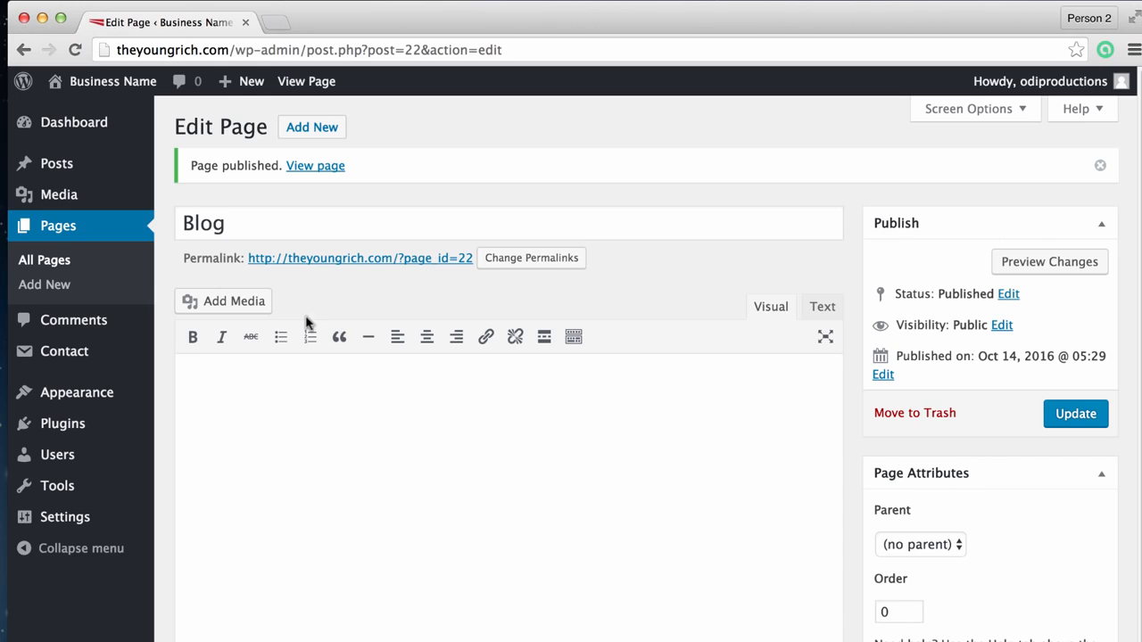
Set the posts page to Blog in the site's reading settings and save the changes.
mouse_move(62, 517)
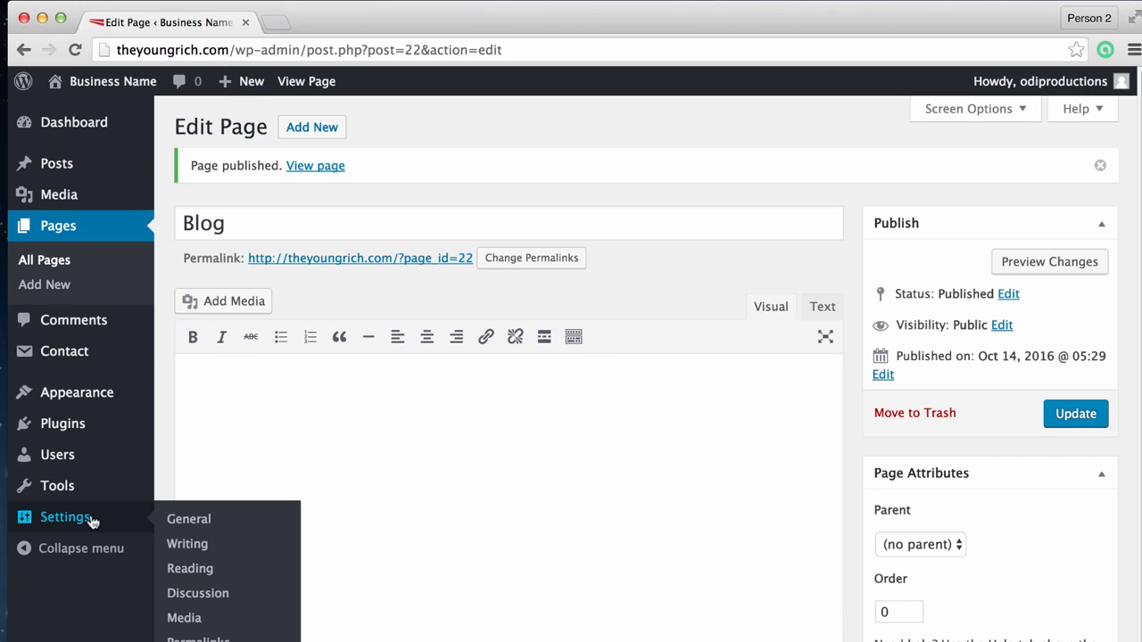
click(239, 569)
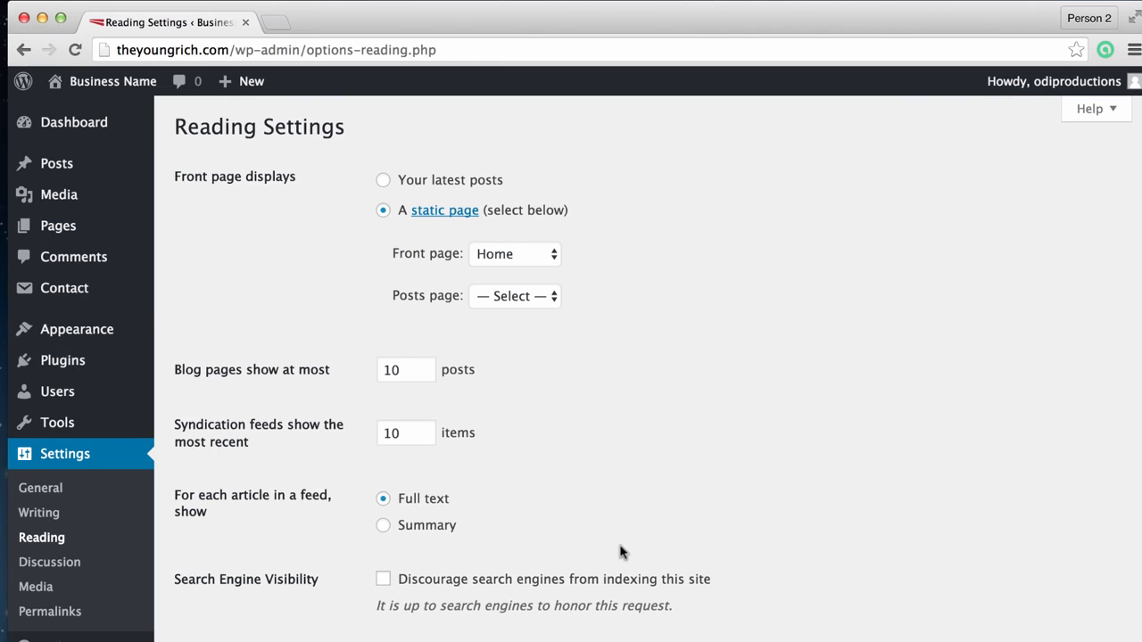
click(517, 298)
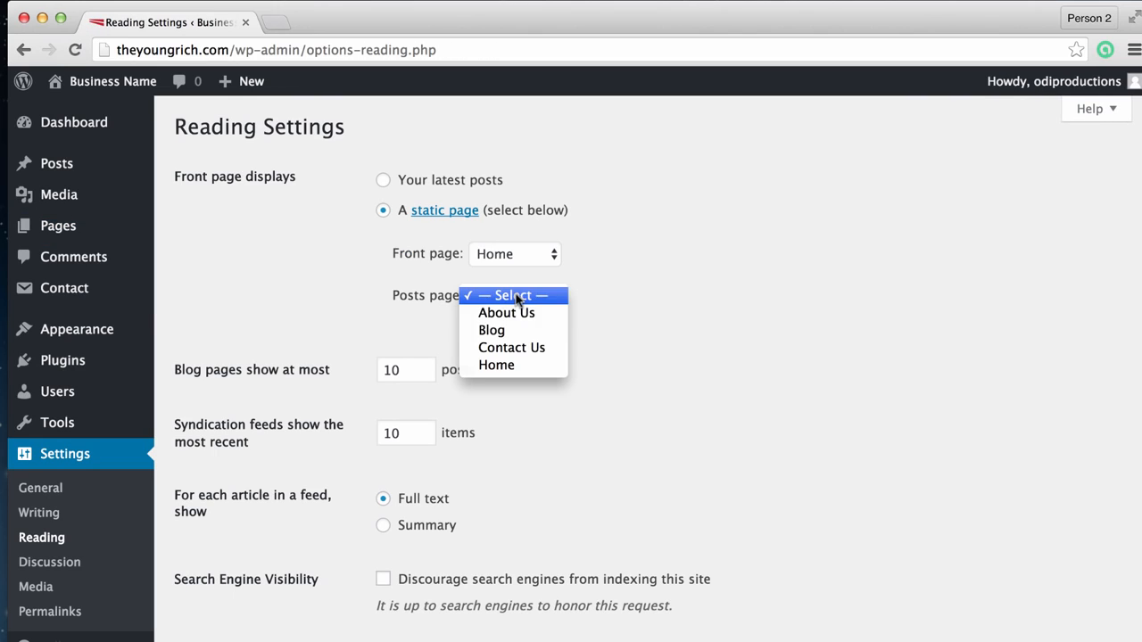
click(526, 330)
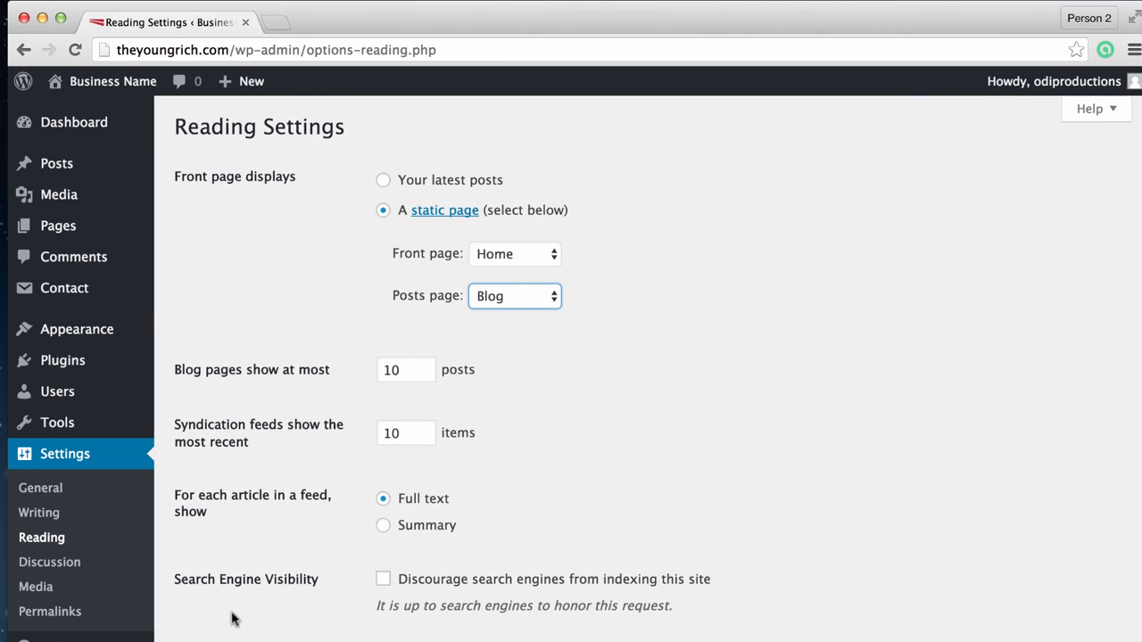
click(223, 641)
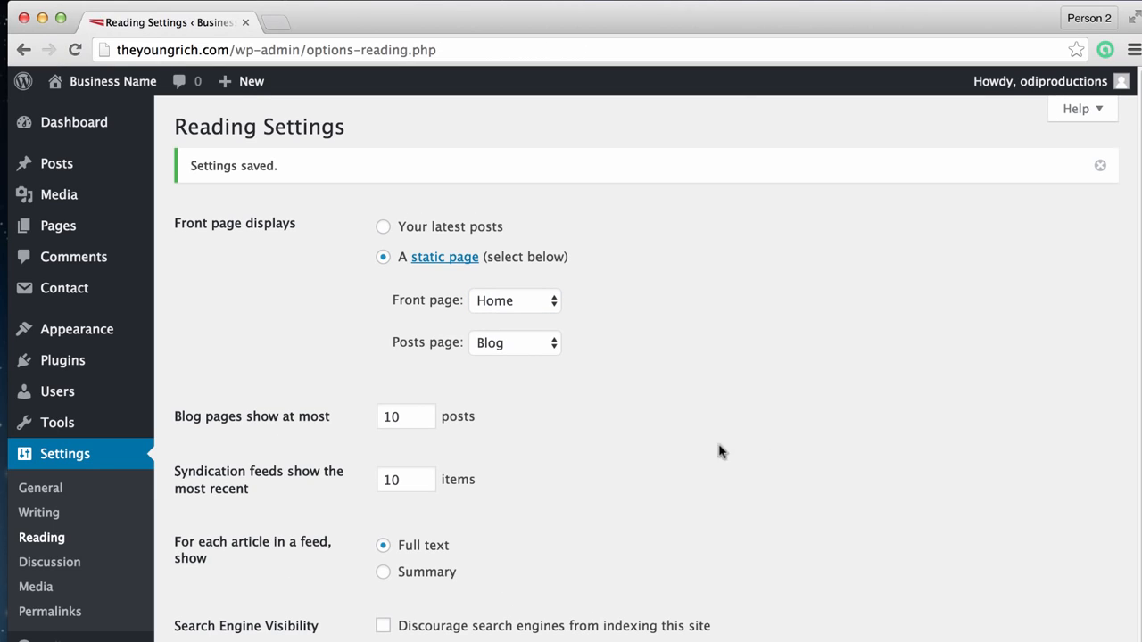
Add the Blog page to the Public Menu between About Us and Contact Us, and save the menu.
mouse_move(98, 337)
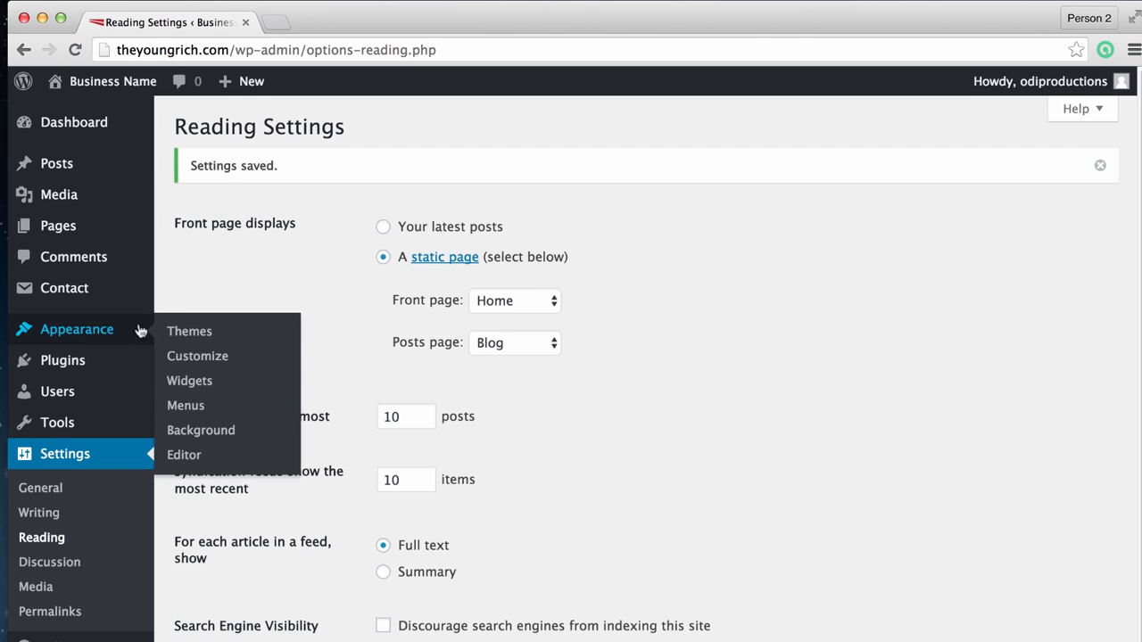
click(201, 406)
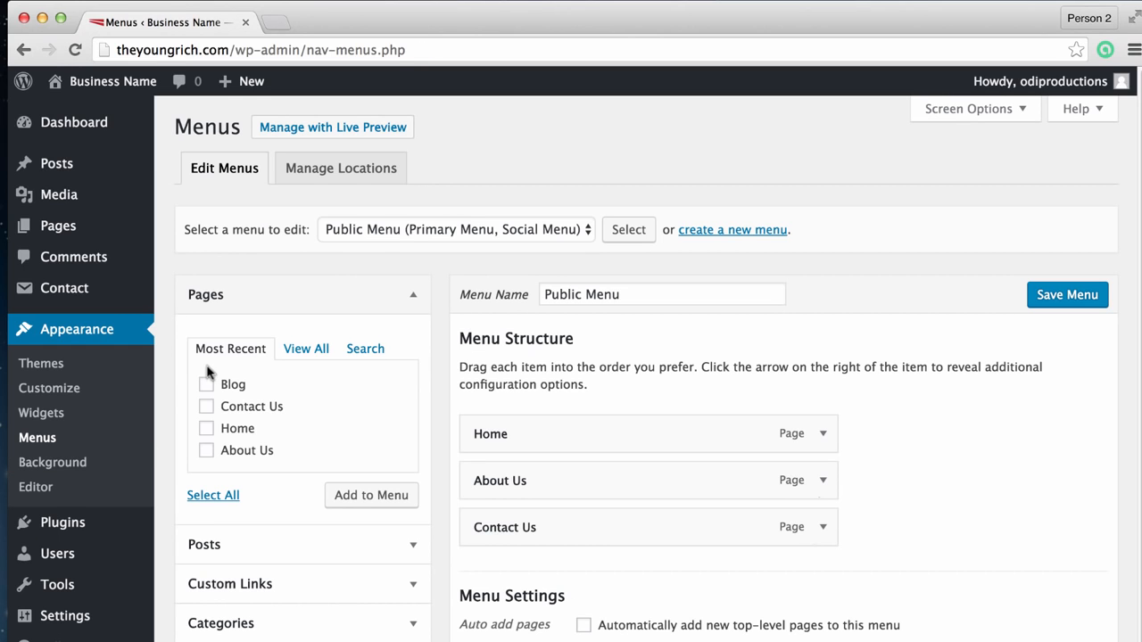
click(587, 292)
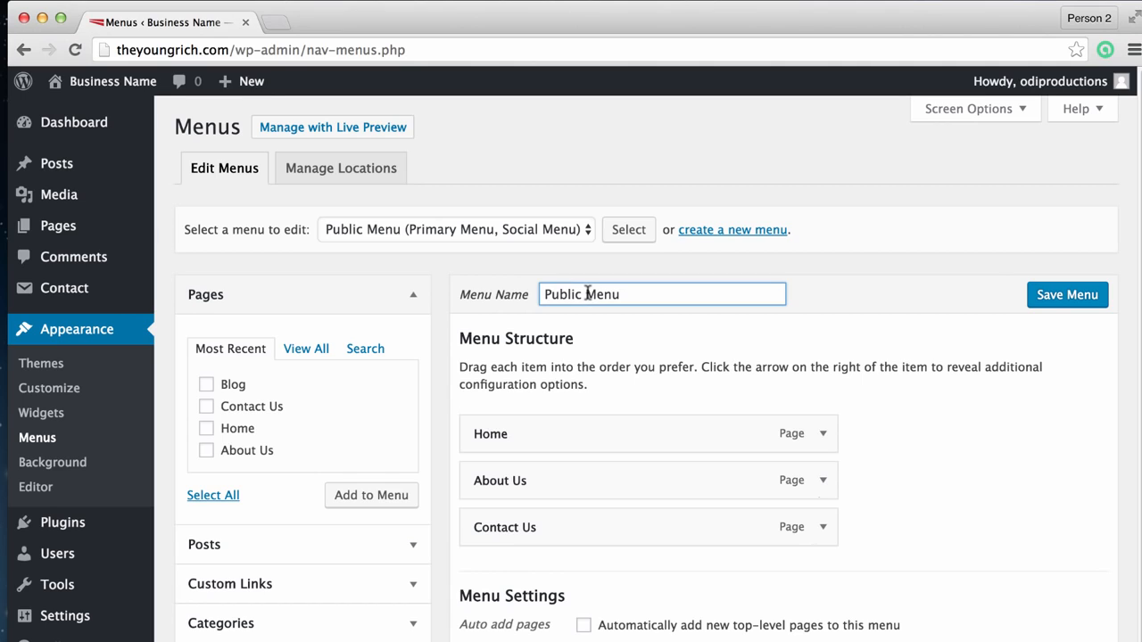
click(206, 385)
click(372, 494)
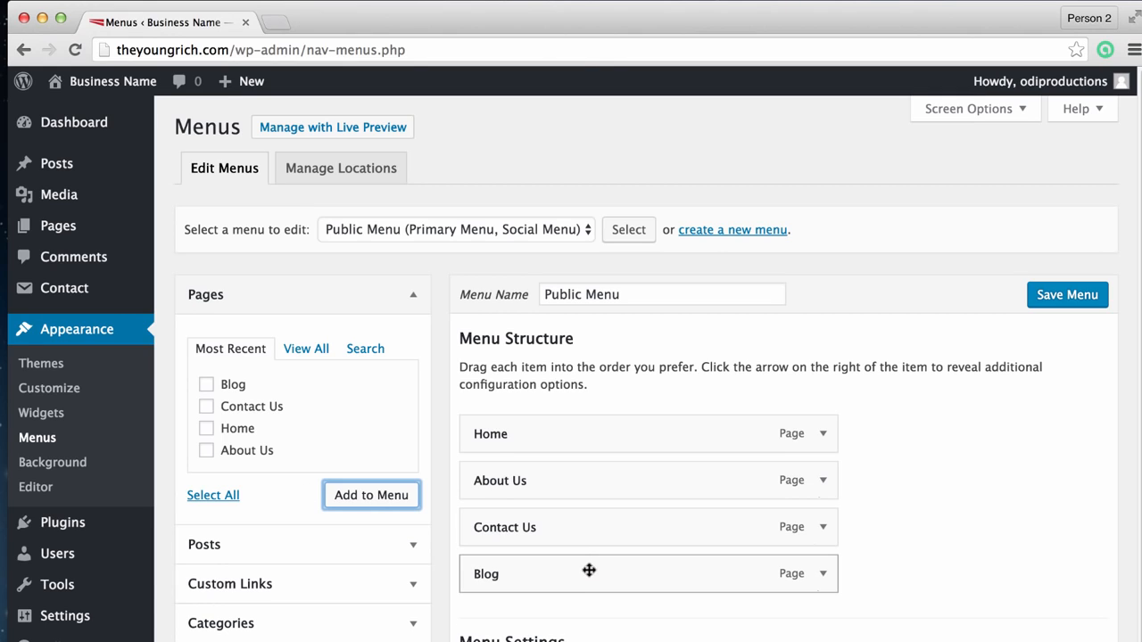
drag(587, 576, 612, 525)
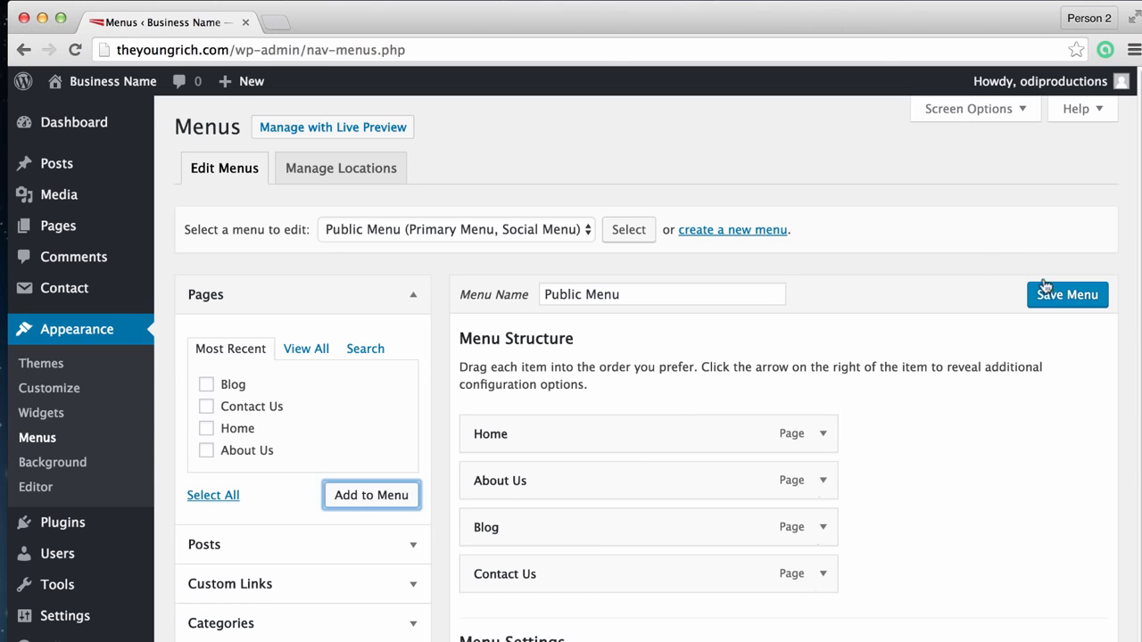
click(1061, 302)
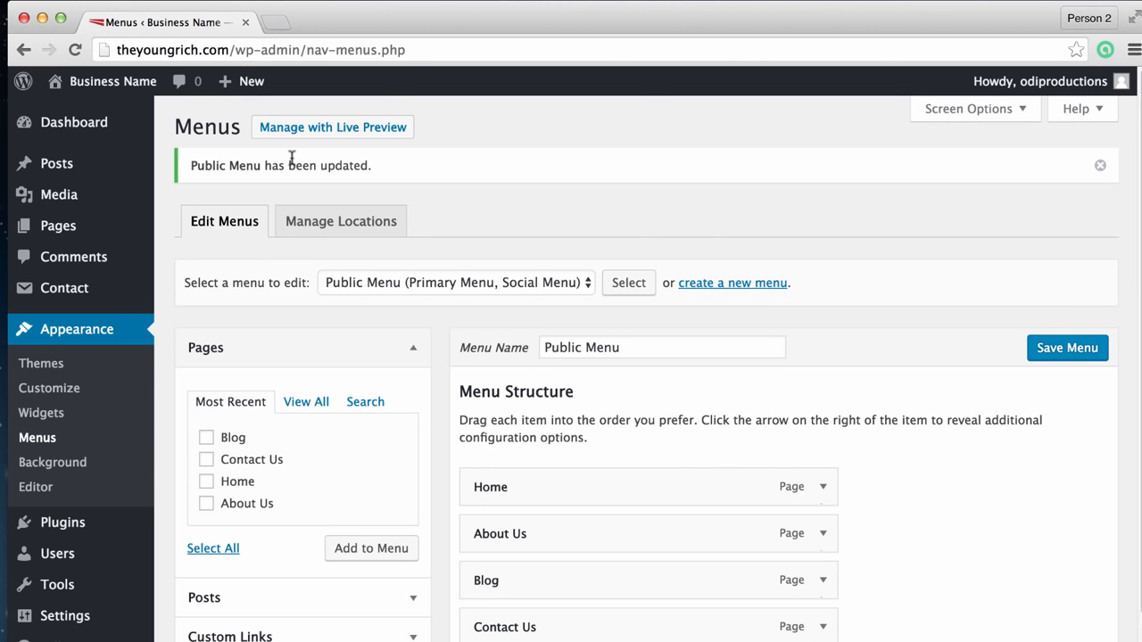
Visit the live site to check the updated navigation menu.
mouse_move(97, 81)
click(92, 123)
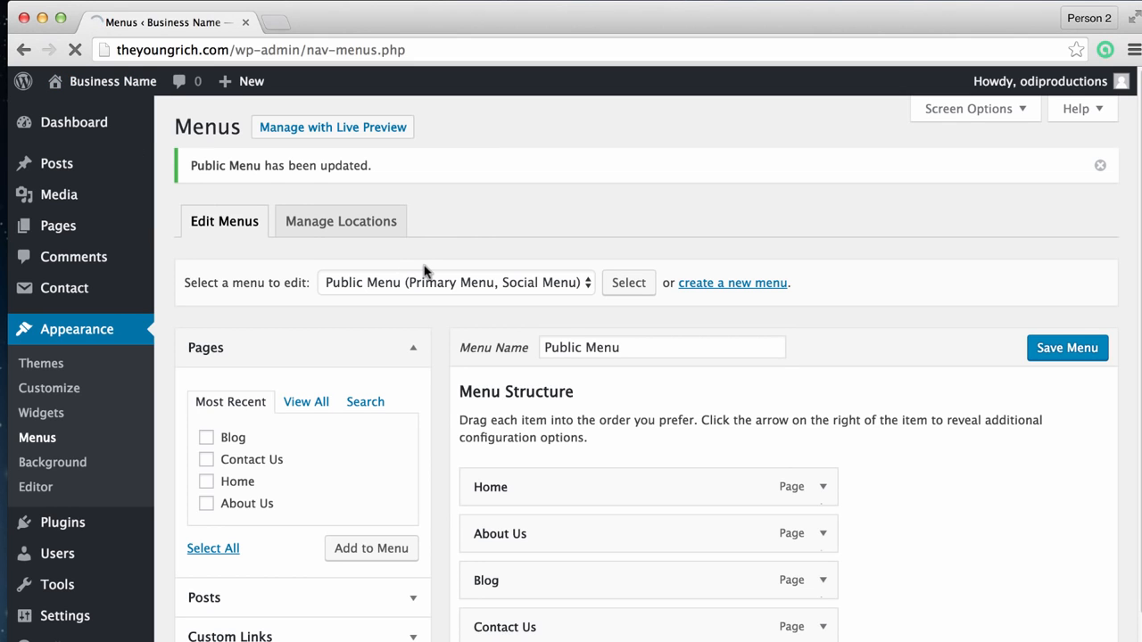